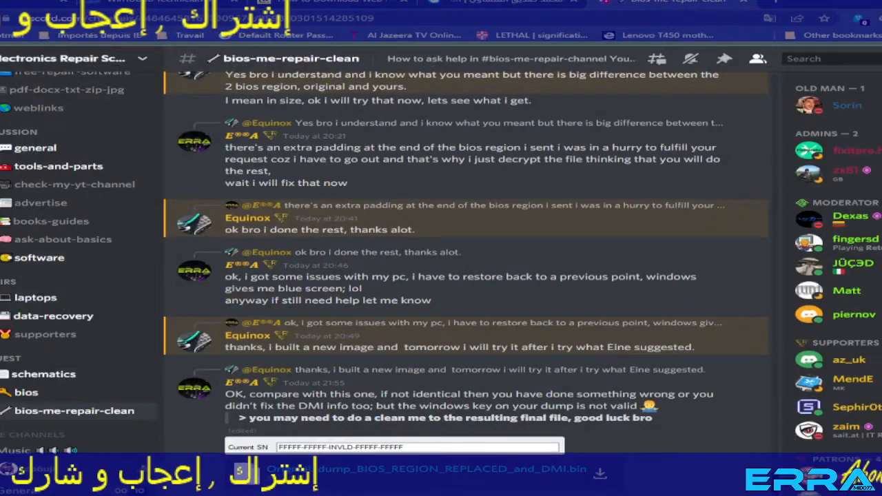
Find the Lenovo ideacentre AIO 3 22ITL6 post in the bios-me-repair-clean channel and read its device details and BIOS extraction request.
{"action": "scroll", "coordinate": [456, 374], "scroll_direction": "up", "scroll_amount": 1}
{"action": "scroll", "coordinate": [455, 374], "scroll_direction": "up", "scroll_amount": 20}
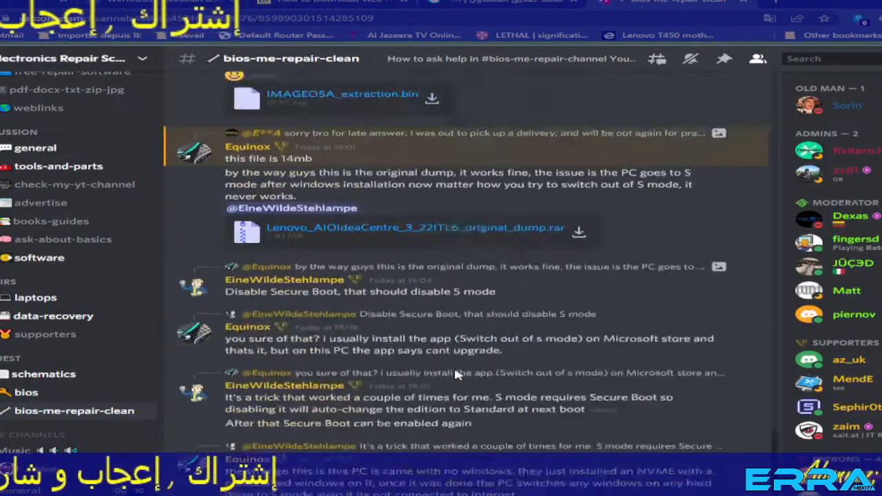
{"action": "scroll", "coordinate": [455, 374], "scroll_direction": "up", "scroll_amount": 10}
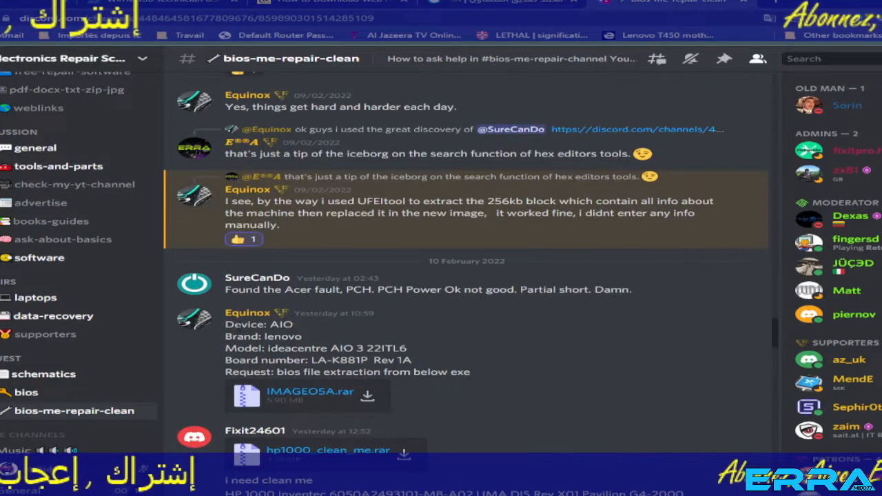
{"action": "left_click_drag", "start_coordinate": [225, 321], "coordinate": [396, 394]}
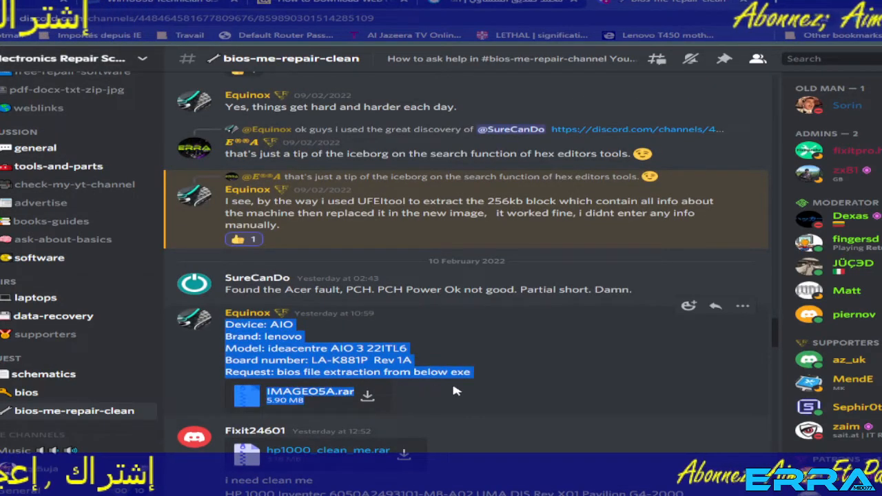
{"action": "left_click", "coordinate": [530, 347]}
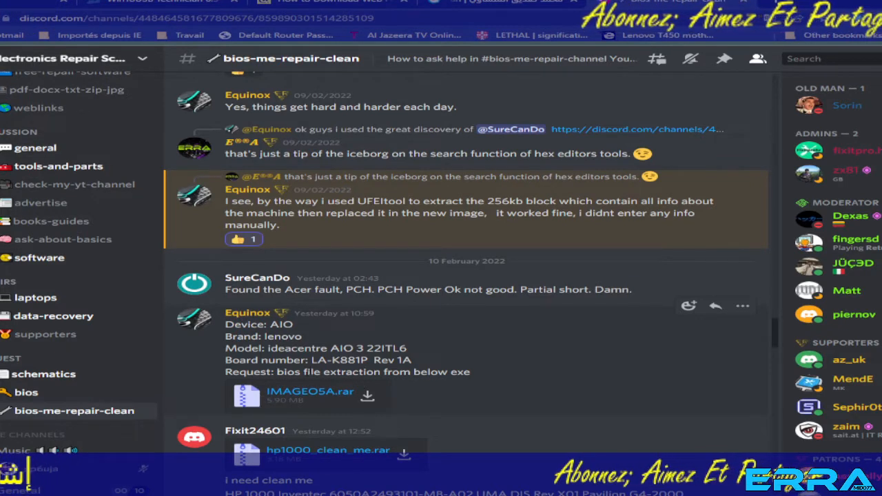
{"action": "left_click_drag", "start_coordinate": [277, 372], "coordinate": [470, 372]}
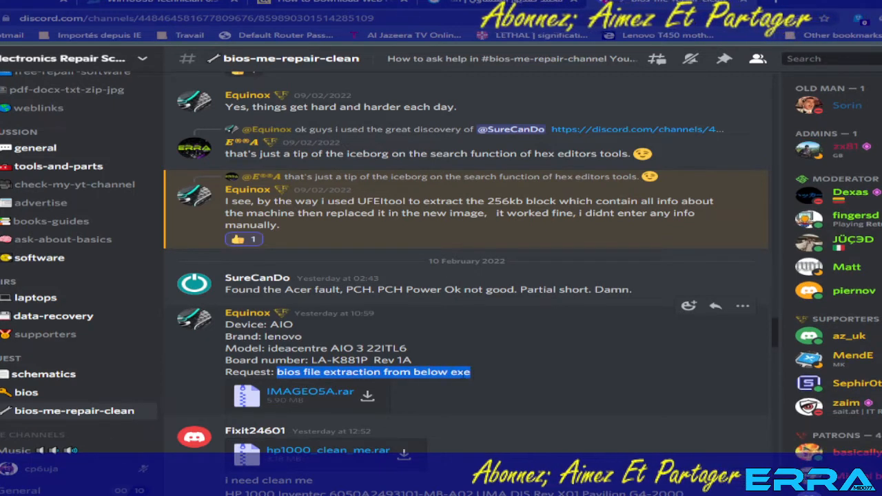
{"action": "double_click", "coordinate": [460, 372]}
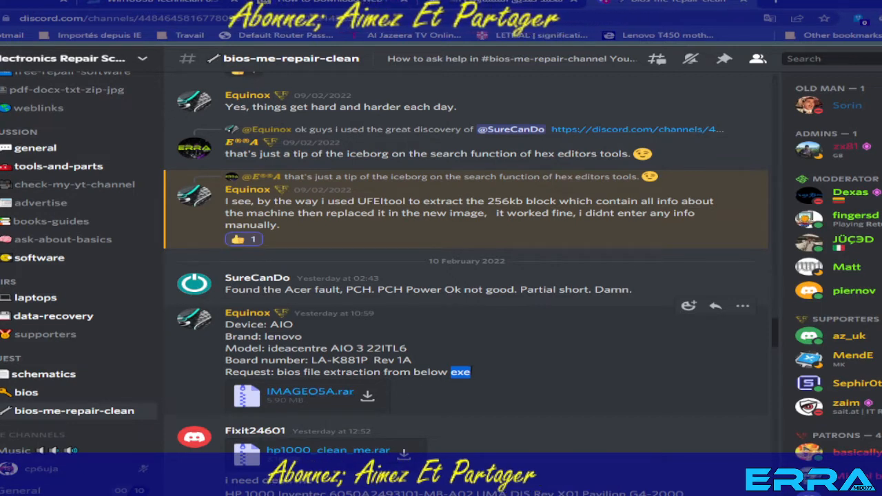
{"action": "left_click", "coordinate": [479, 375]}
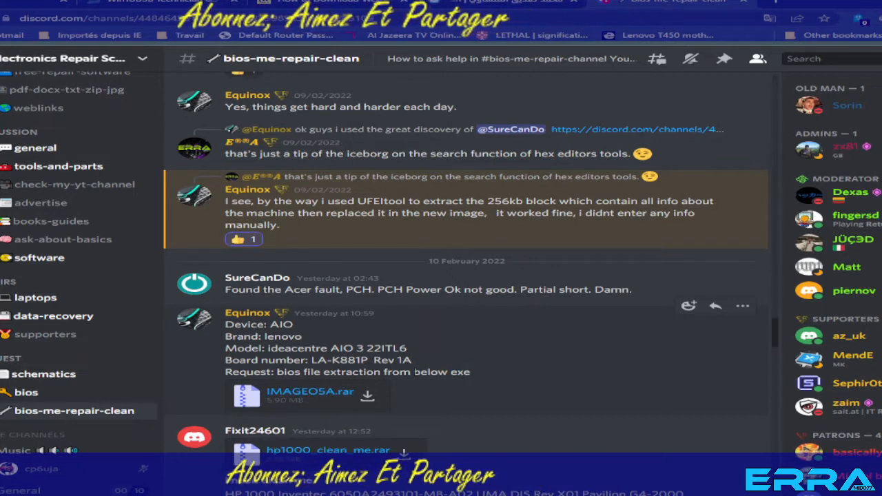
Start downloading the attached IMAGEO5A.rar and choose the ERS Temporary folder on the Desktop as its destination.
{"action": "left_click", "coordinate": [370, 398]}
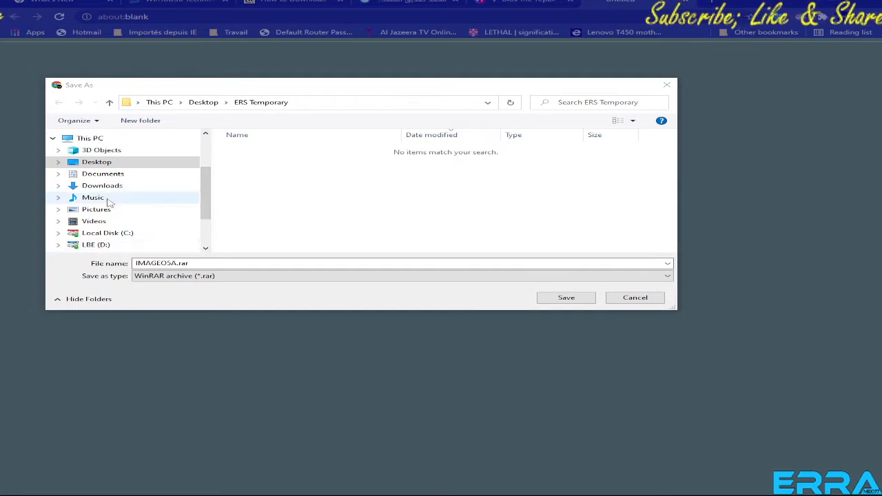
{"action": "left_click", "coordinate": [96, 163]}
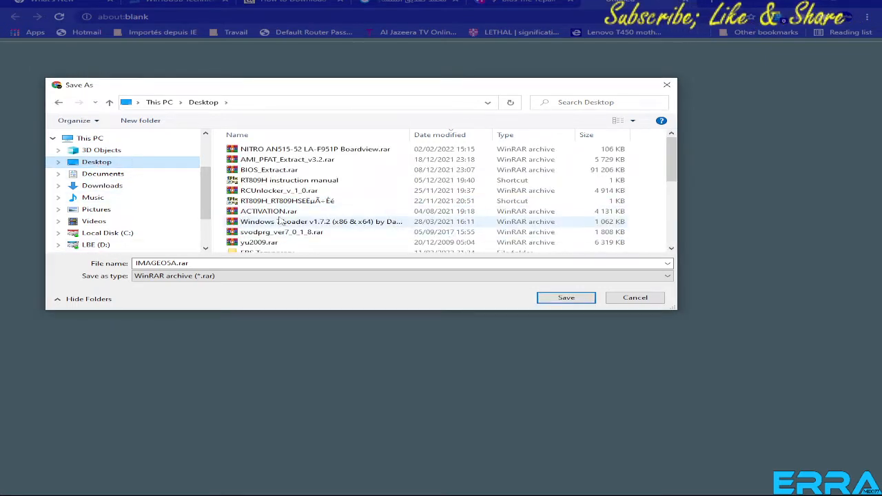
{"action": "scroll", "coordinate": [281, 219], "scroll_direction": "down", "scroll_amount": 3}
{"action": "scroll", "coordinate": [266, 153], "scroll_direction": "up", "scroll_amount": 1}
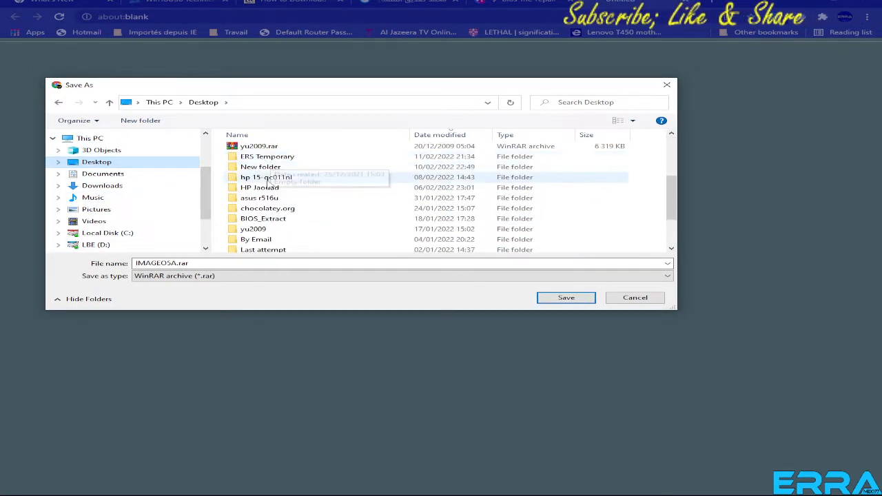
{"action": "left_click", "coordinate": [259, 159]}
{"action": "double_click", "coordinate": [259, 158]}
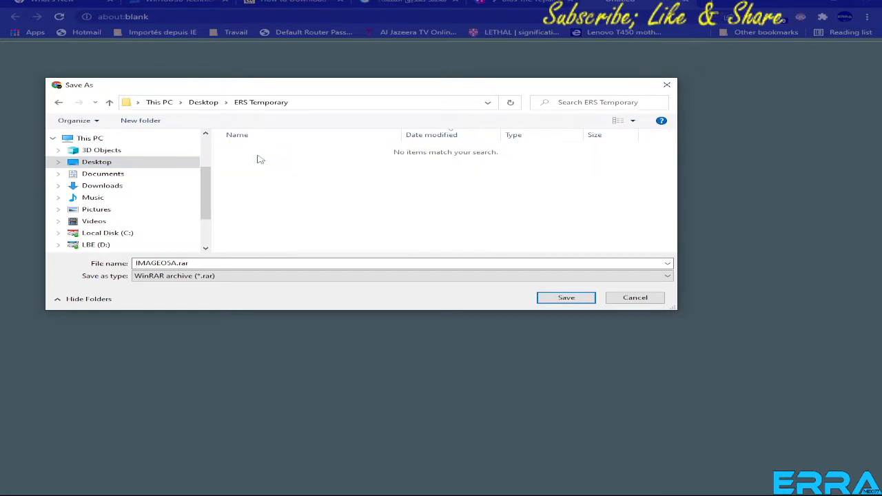
Create a folder named Equinox inside ERS Temporary and save IMAGEO5A.rar in it.
{"action": "left_click", "coordinate": [141, 122]}
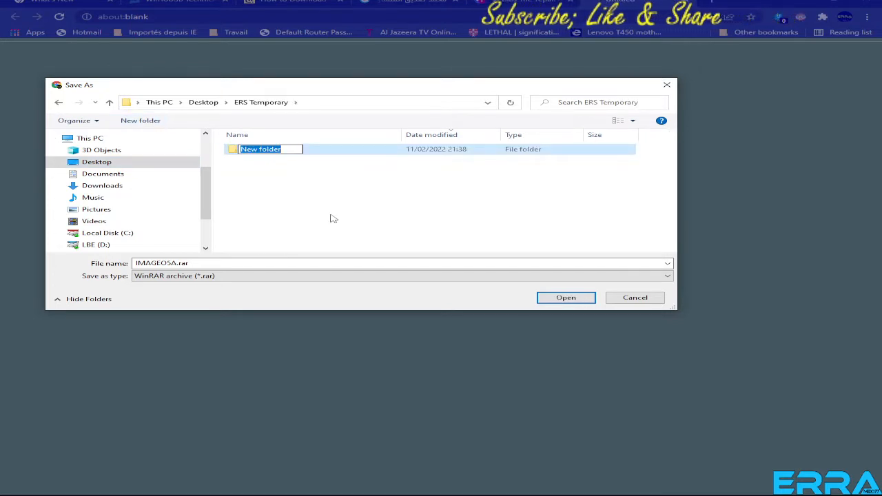
{"action": "type", "text": "c"}
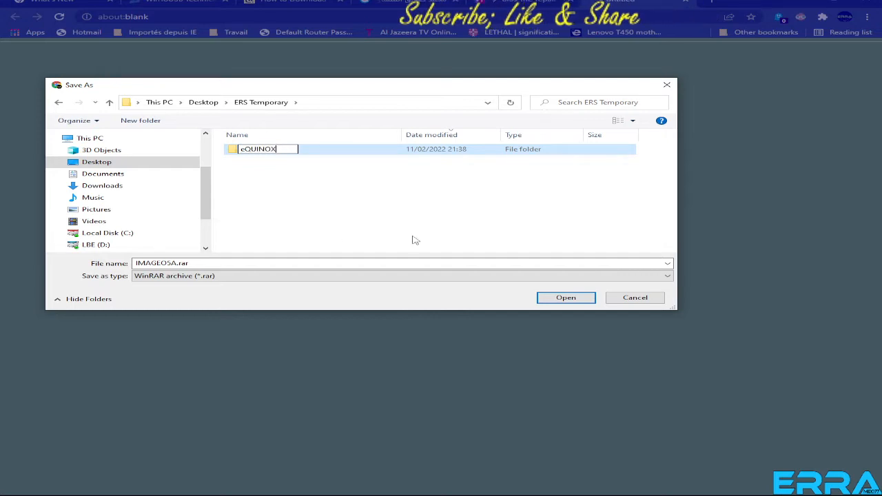
{"action": "key", "text": "BackSpace"}
{"action": "key", "text": "BackSpace"}
{"action": "key", "text": "BackSpace"}
{"action": "key", "text": "BackSpace"}
{"action": "key", "text": "BackSpace"}
{"action": "key", "text": "BackSpace"}
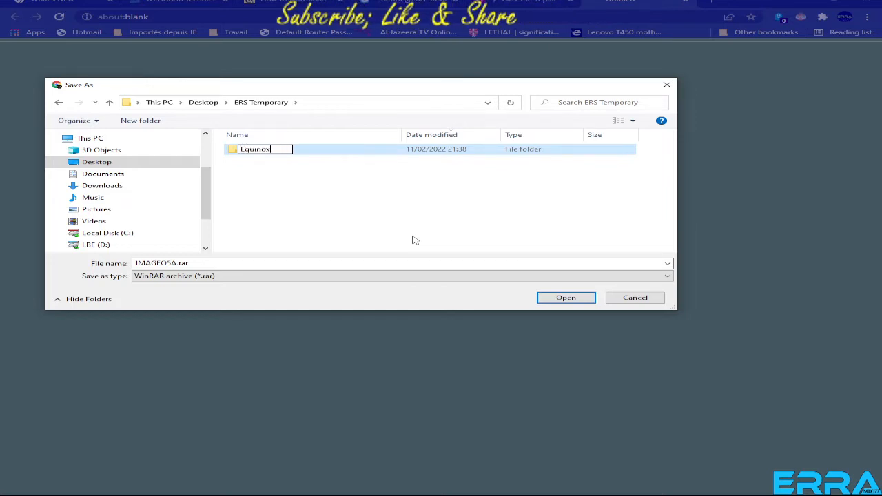
{"action": "left_click", "coordinate": [579, 299]}
{"action": "left_click", "coordinate": [568, 301]}
{"action": "left_click", "coordinate": [568, 301]}
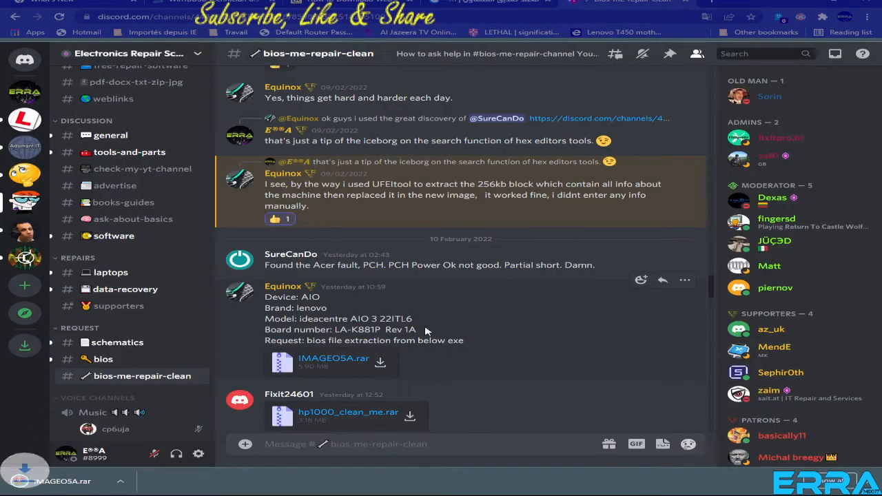
Show the downloaded IMAGEO5A.rar in File Explorer and extract it into the same folder.
{"action": "right_click", "coordinate": [45, 488]}
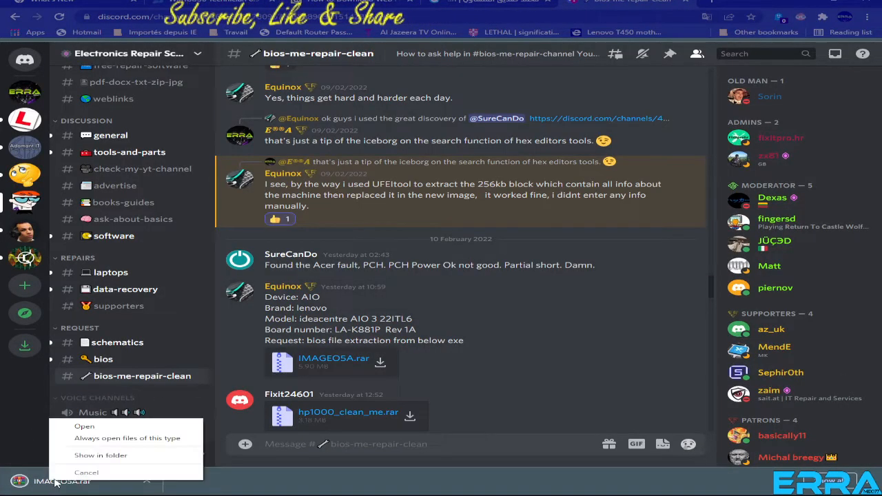
{"action": "left_click", "coordinate": [112, 457]}
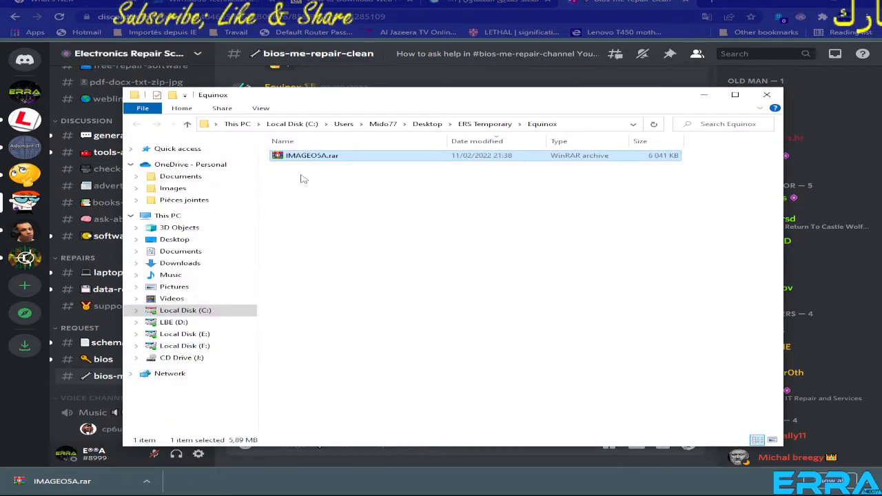
{"action": "right_click", "coordinate": [310, 157]}
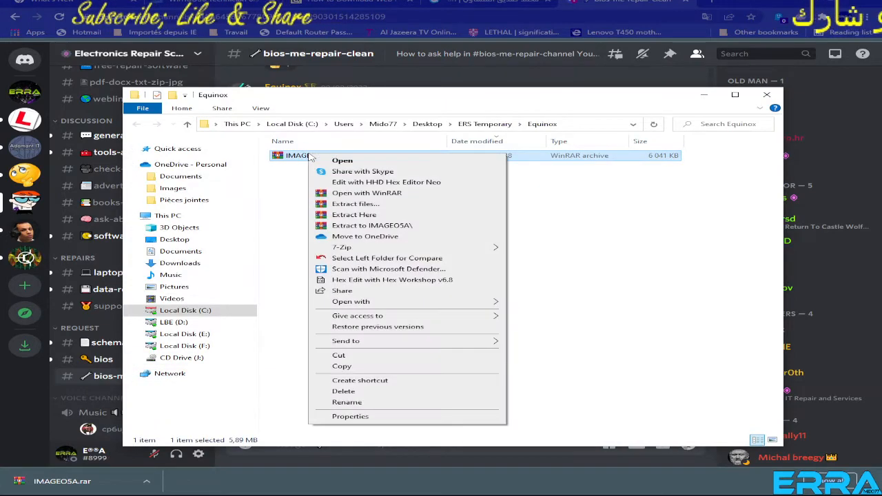
{"action": "left_click", "coordinate": [381, 218]}
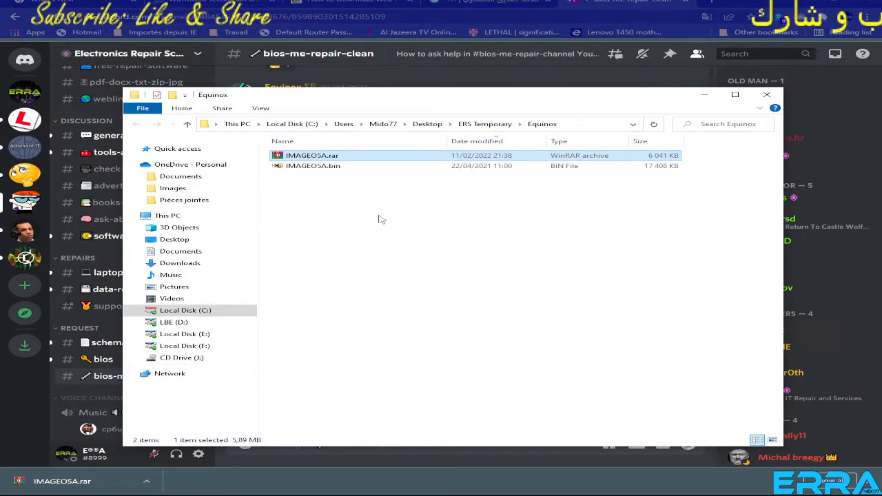
Delete the IMAGEO5A.rar archive from the Equinox folder, keeping the extracted IMAGEO5A.bin.
{"action": "left_click", "coordinate": [320, 167]}
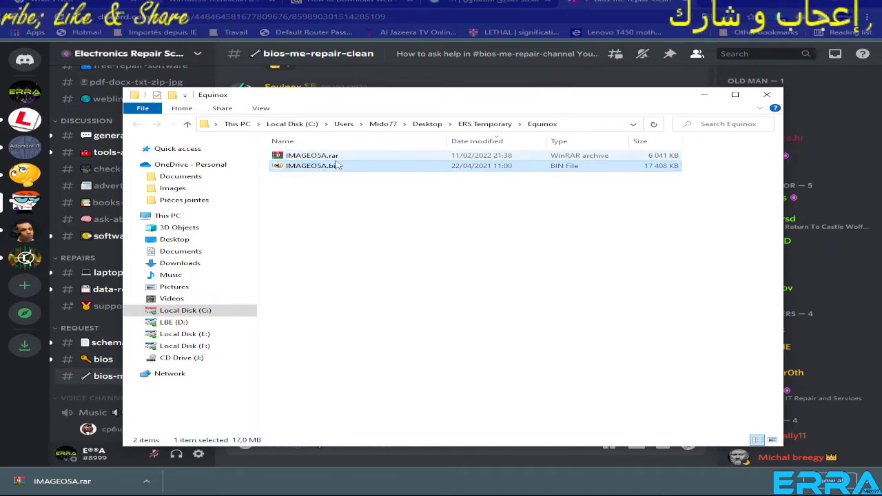
{"action": "key", "text": "Up"}
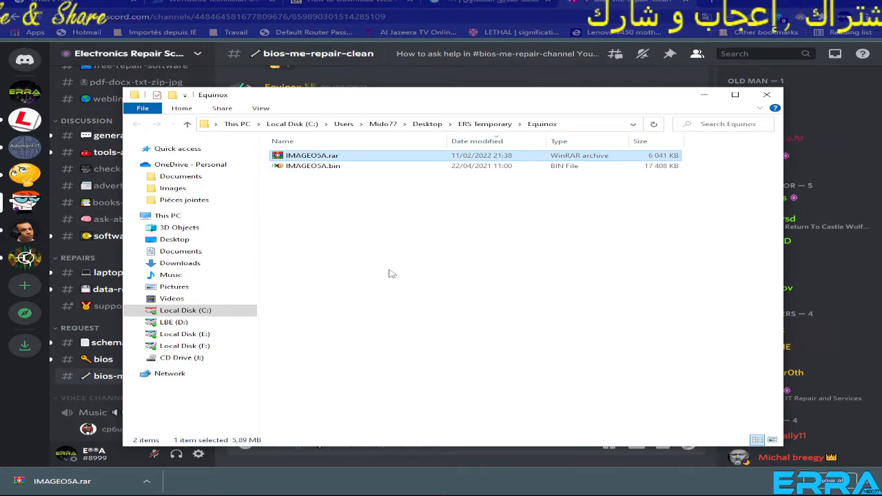
{"action": "key", "text": "Delete"}
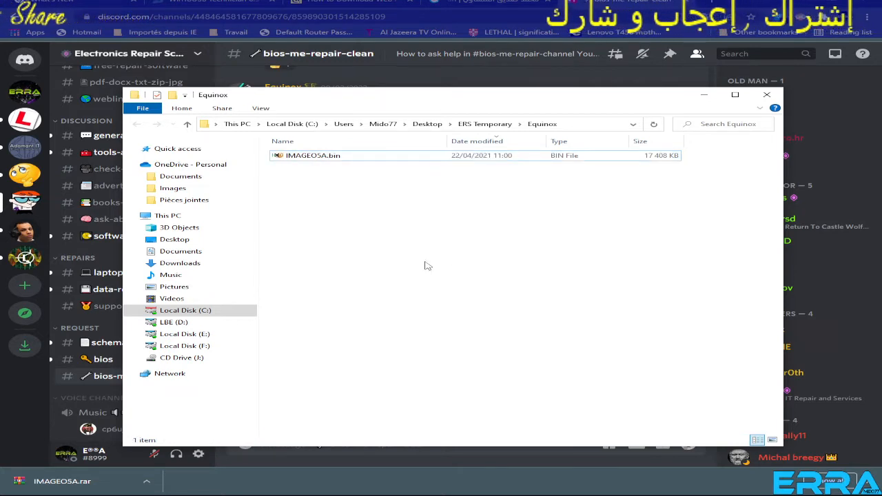
Open IMAGEO5A.bin in HxD and examine the AMI BIOS Guard signature at the start of the file.
{"action": "double_click", "coordinate": [323, 157]}
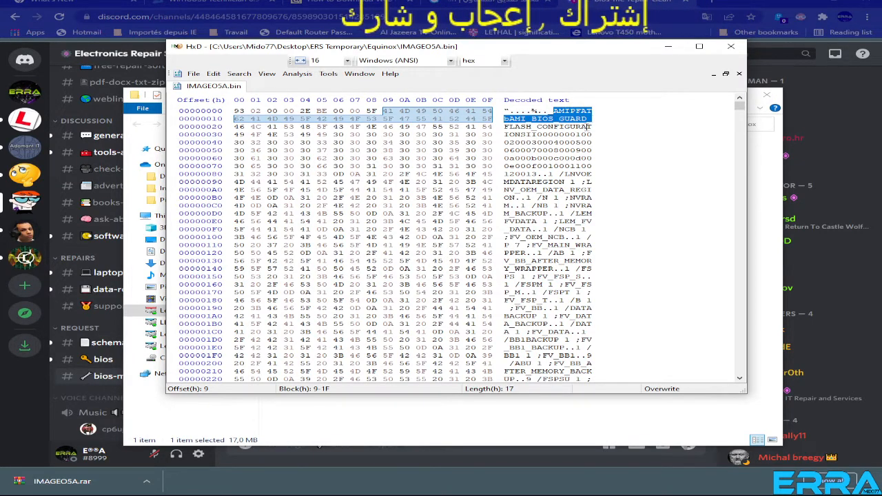
{"action": "left_click", "coordinate": [584, 127]}
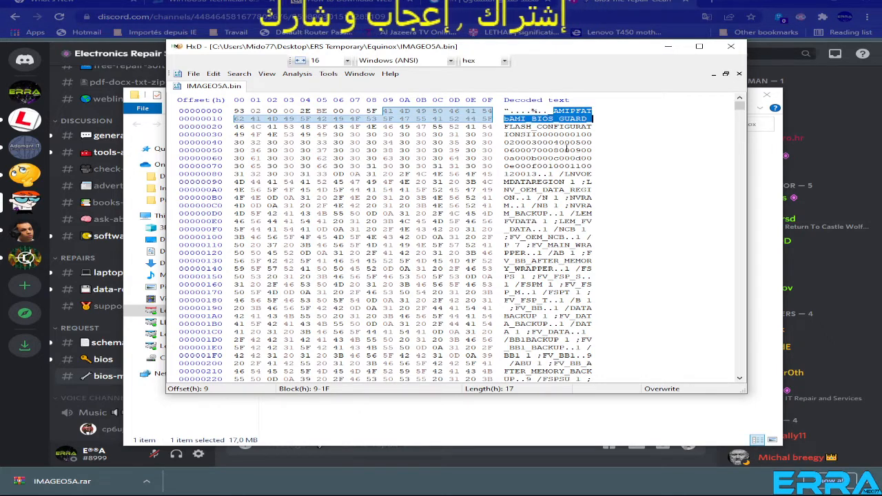
{"action": "left_click", "coordinate": [560, 150]}
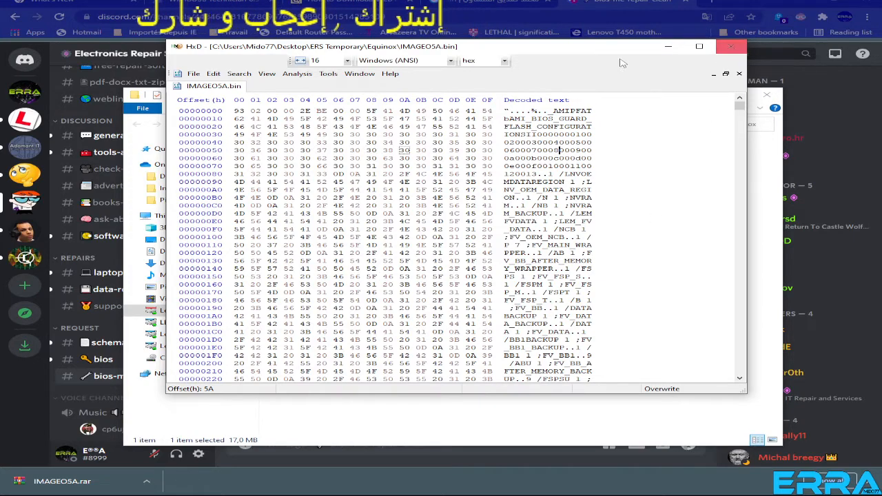
{"action": "left_click_drag", "start_coordinate": [581, 55], "coordinate": [581, 180]}
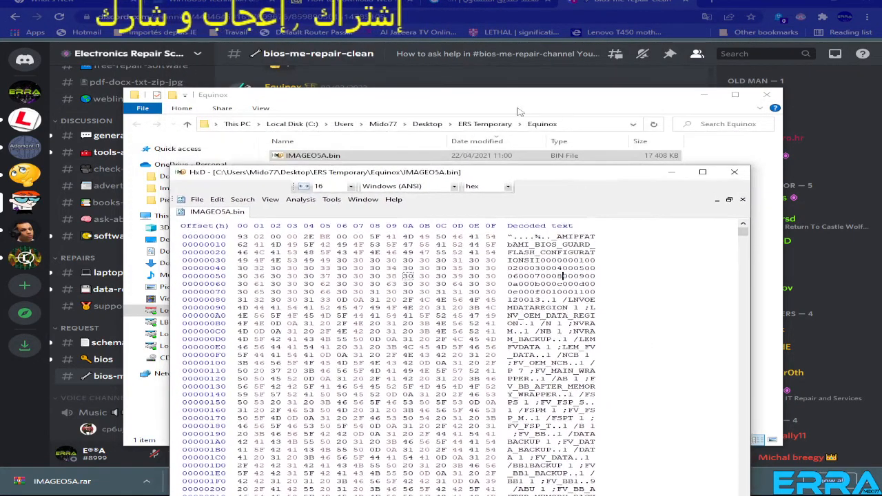
{"action": "left_click", "coordinate": [517, 102]}
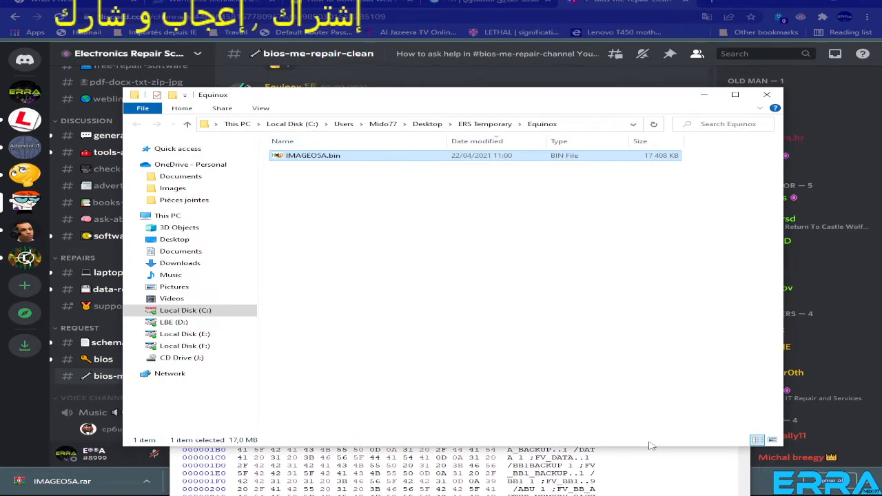
{"action": "left_click", "coordinate": [654, 467]}
{"action": "left_click", "coordinate": [539, 107]}
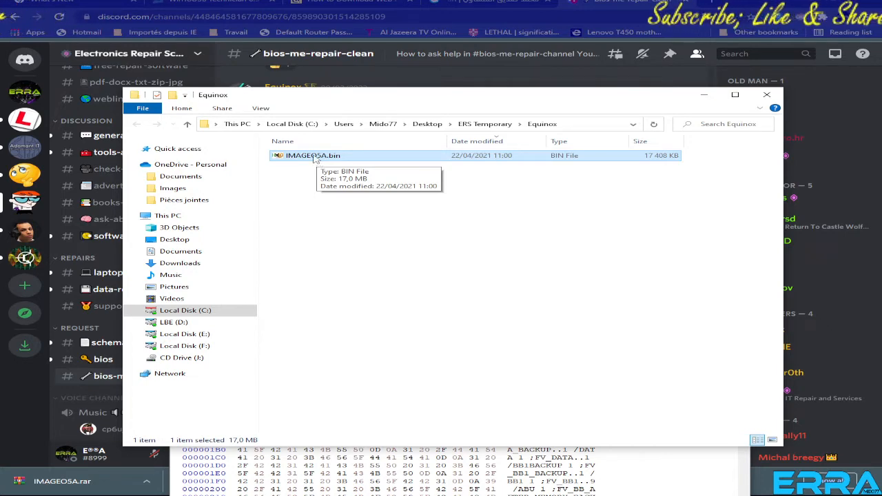
Return to IMAGEO5A.bin in HxD and examine the region list in its header and the data deeper in the file.
{"action": "double_click", "coordinate": [314, 158]}
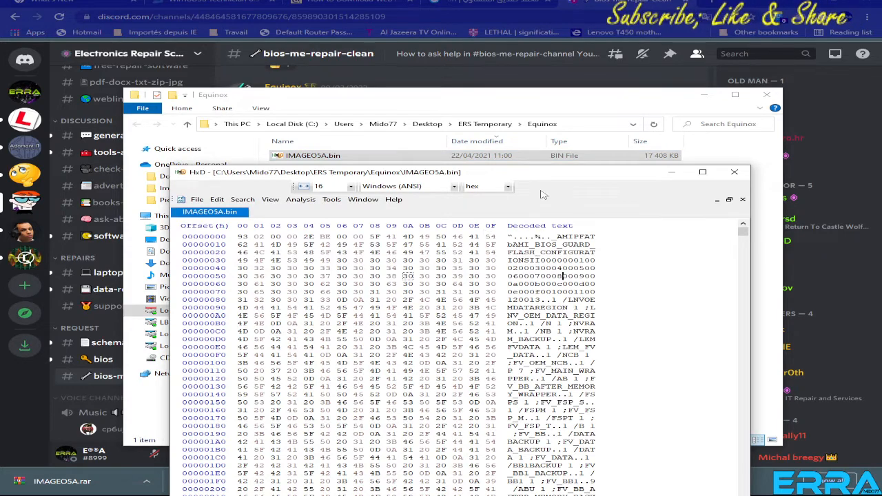
{"action": "left_click_drag", "start_coordinate": [550, 176], "coordinate": [542, 108]}
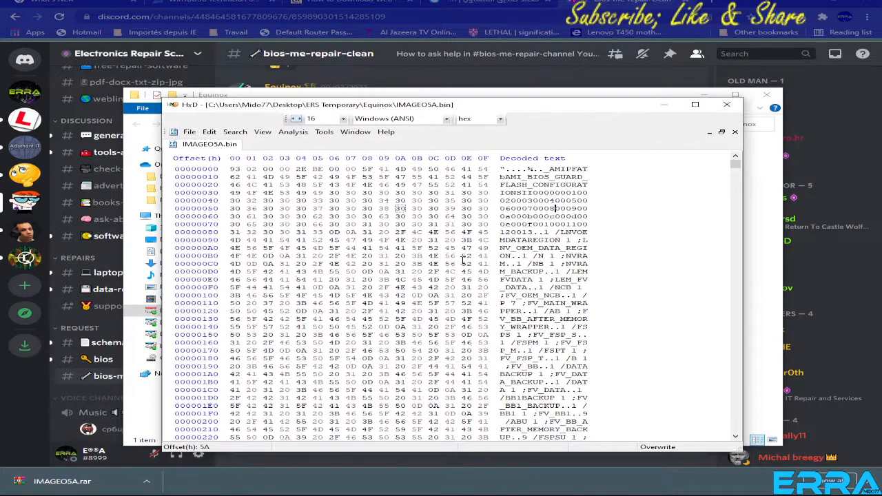
{"action": "left_click_drag", "start_coordinate": [401, 232], "coordinate": [516, 312]}
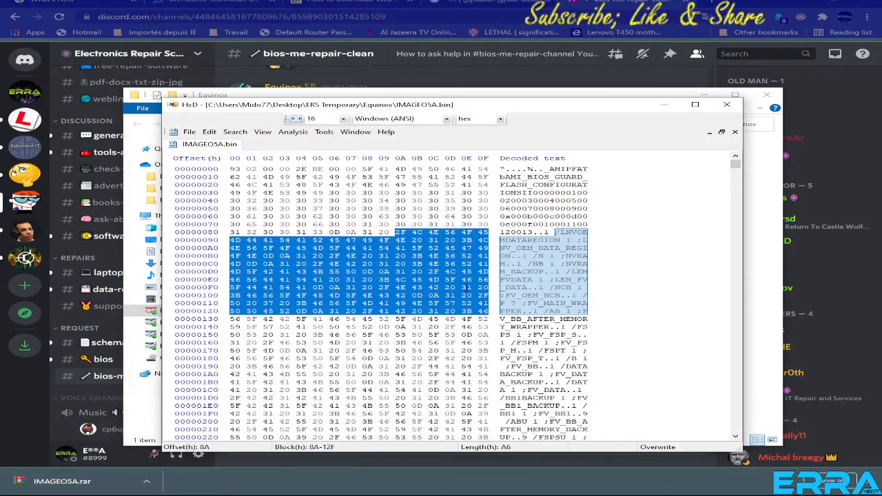
{"action": "scroll", "coordinate": [605, 308], "scroll_direction": "down", "scroll_amount": 20}
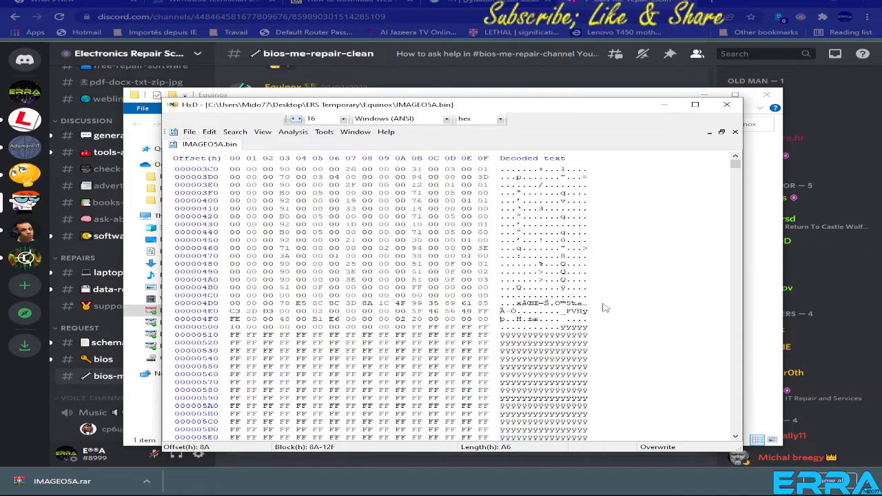
{"action": "scroll", "coordinate": [604, 308], "scroll_direction": "down", "scroll_amount": 9}
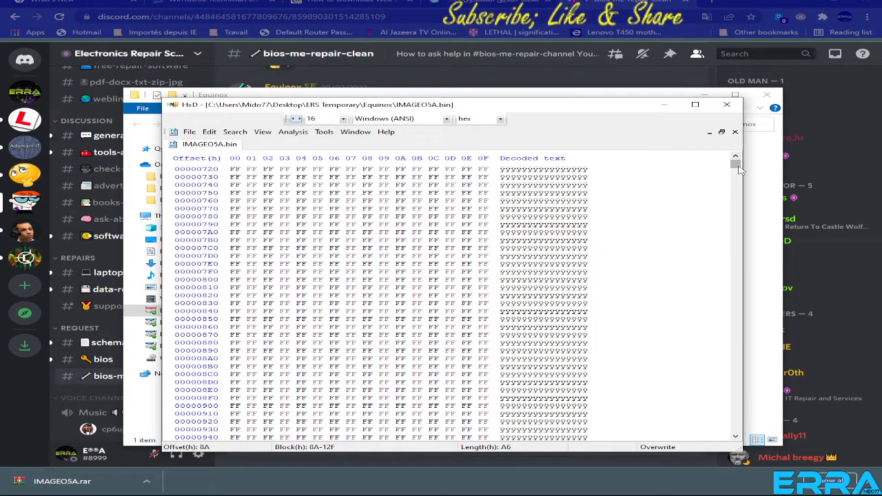
{"action": "left_click_drag", "start_coordinate": [736, 164], "coordinate": [738, 353]}
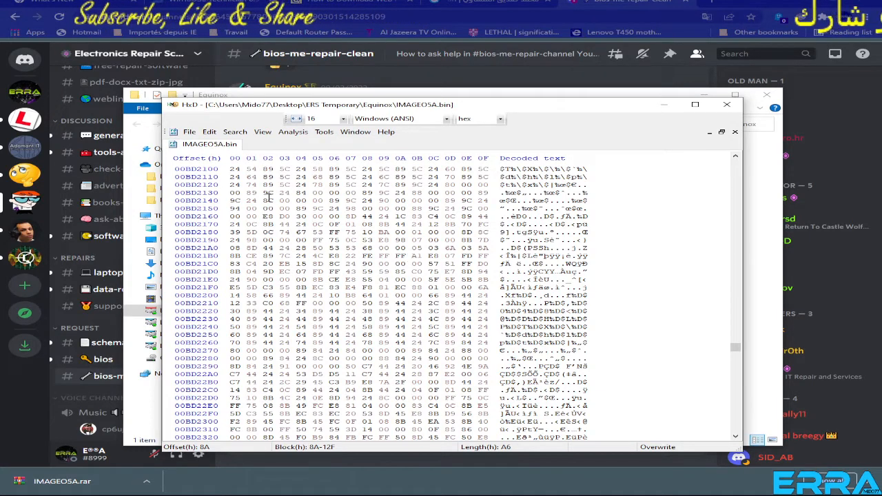
{"action": "left_click_drag", "start_coordinate": [253, 201], "coordinate": [421, 315]}
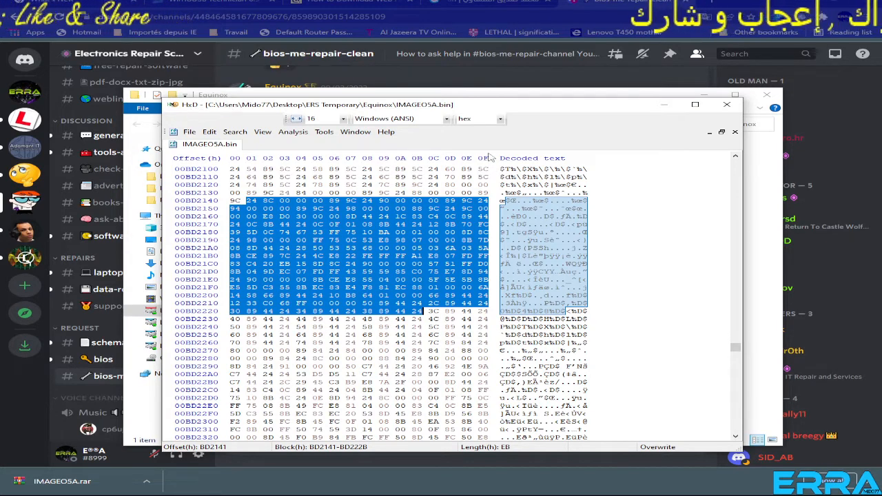
Reopen IMAGEO5A.bin in HxD from the start, examine its header through the end of the region list, and close it.
{"action": "left_click", "coordinate": [727, 105]}
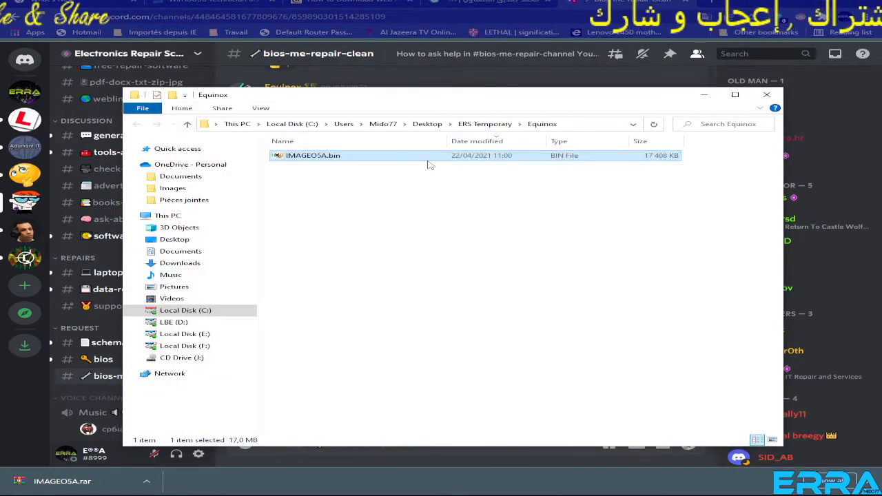
{"action": "double_click", "coordinate": [308, 156]}
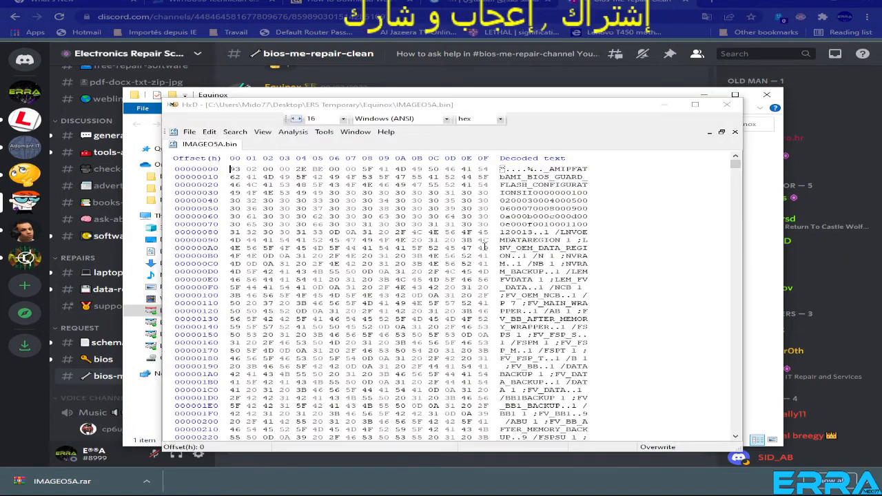
{"action": "scroll", "coordinate": [379, 240], "scroll_direction": "down", "scroll_amount": 13}
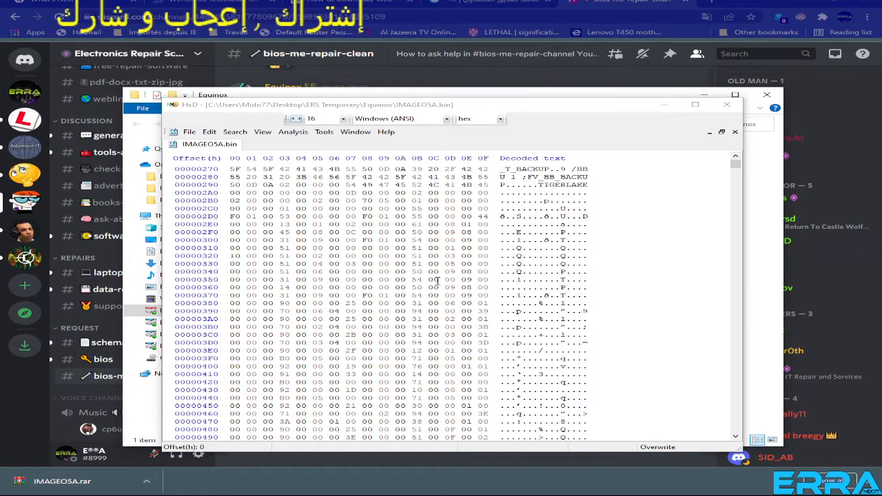
{"action": "left_click", "coordinate": [729, 109]}
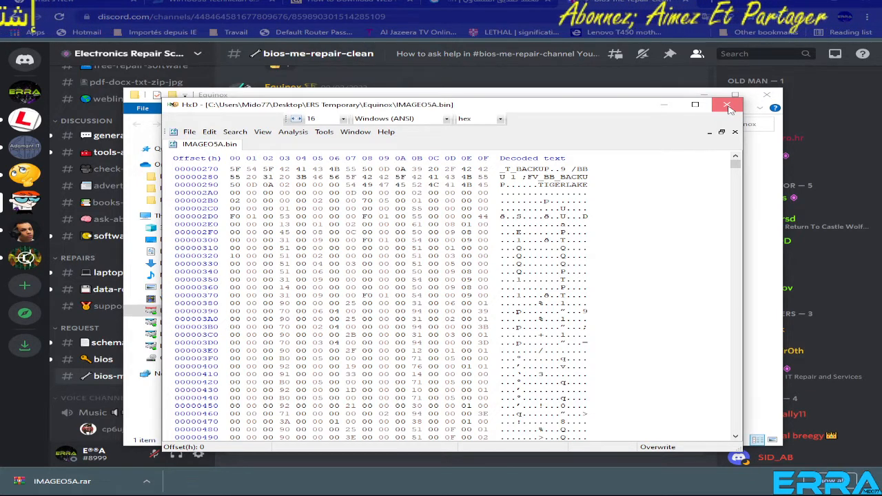
{"action": "left_click", "coordinate": [730, 109]}
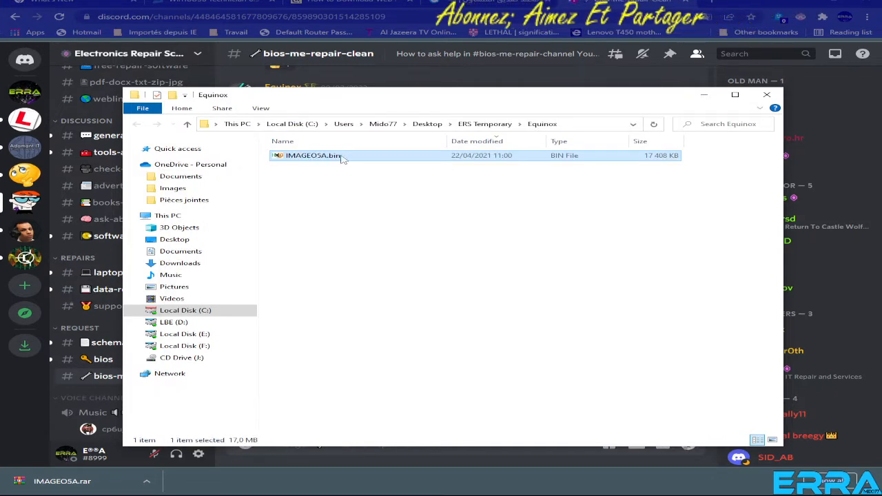
Highlight the AMIPFAT signature in the first row of IMAGEO5A.bin in HxD, then close the editor and the Equinox folder.
{"action": "left_click", "coordinate": [310, 164]}
{"action": "left_click", "coordinate": [325, 159]}
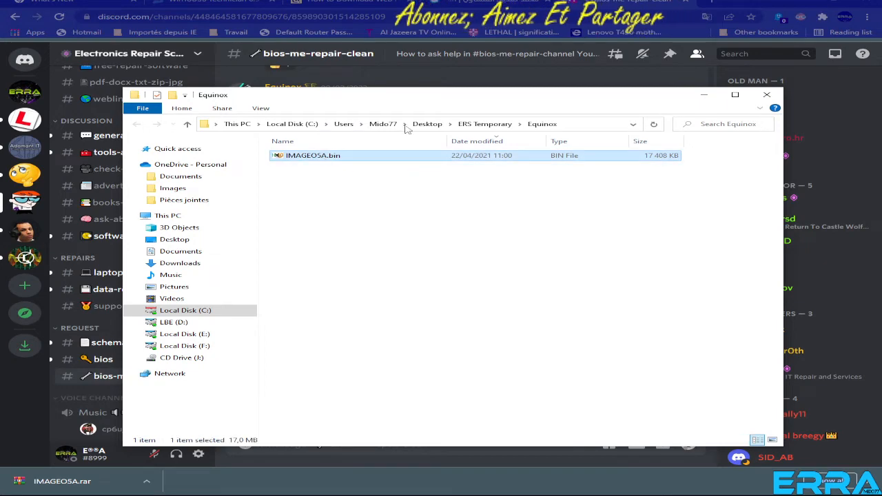
{"action": "double_click", "coordinate": [323, 158]}
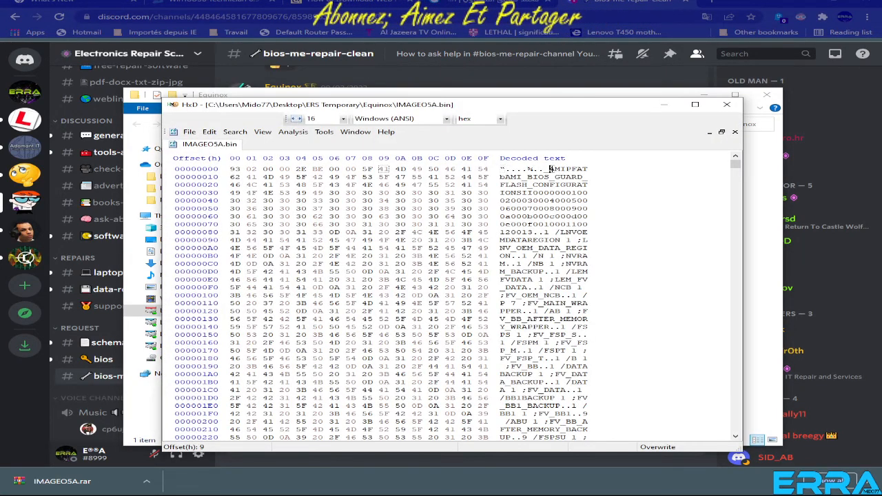
{"action": "left_click_drag", "start_coordinate": [550, 169], "coordinate": [590, 169]}
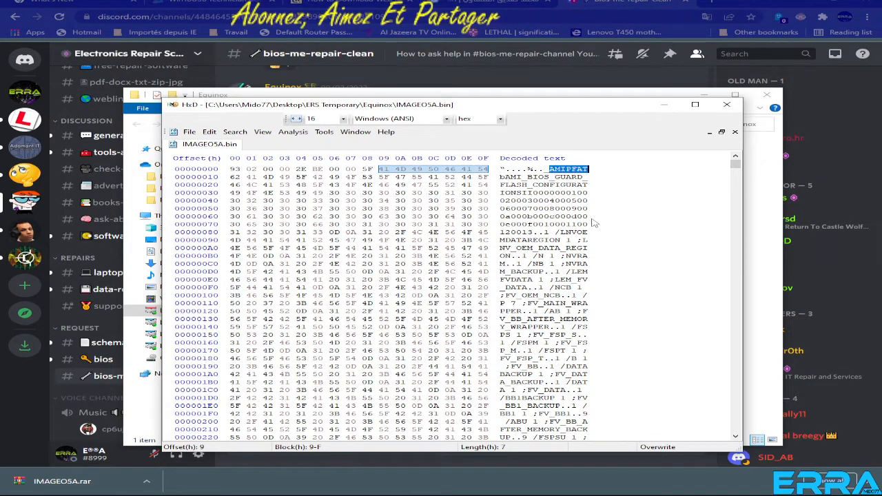
{"action": "left_click", "coordinate": [728, 105]}
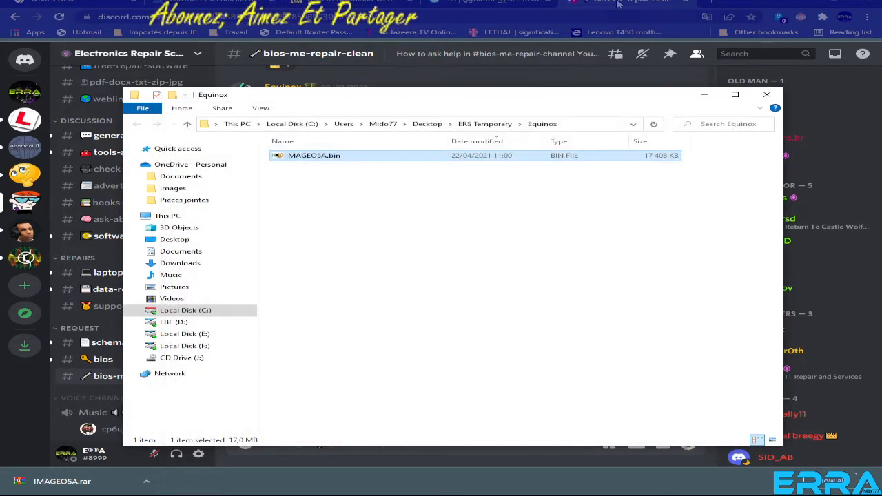
{"action": "left_click", "coordinate": [768, 95]}
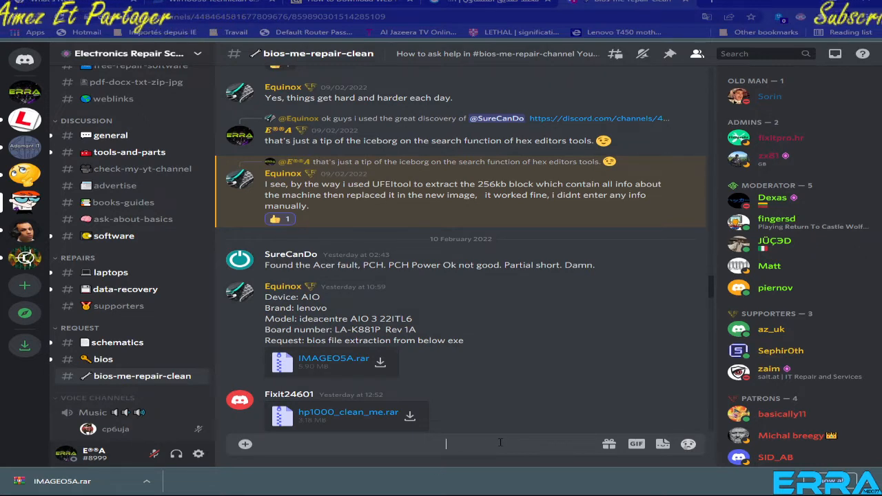
Clear the unsent draft in the bios-me-repair-clean channel's message box and dismiss the browser's download bar.
{"action": "key", "text": "BackSpace"}
{"action": "key", "text": "BackSpace"}
{"action": "key", "text": "BackSpace"}
{"action": "key", "text": "BackSpace"}
{"action": "key", "text": "BackSpace"}
{"action": "key", "text": "BackSpace"}
{"action": "key", "text": "BackSpace"}
{"action": "key", "text": "BackSpace"}
{"action": "key", "text": "BackSpace"}
{"action": "key", "text": "BackSpace"}
{"action": "key", "text": "BackSpace"}
{"action": "key", "text": "BackSpace"}
{"action": "key", "text": "BackSpace"}
{"action": "key", "text": "BackSpace"}
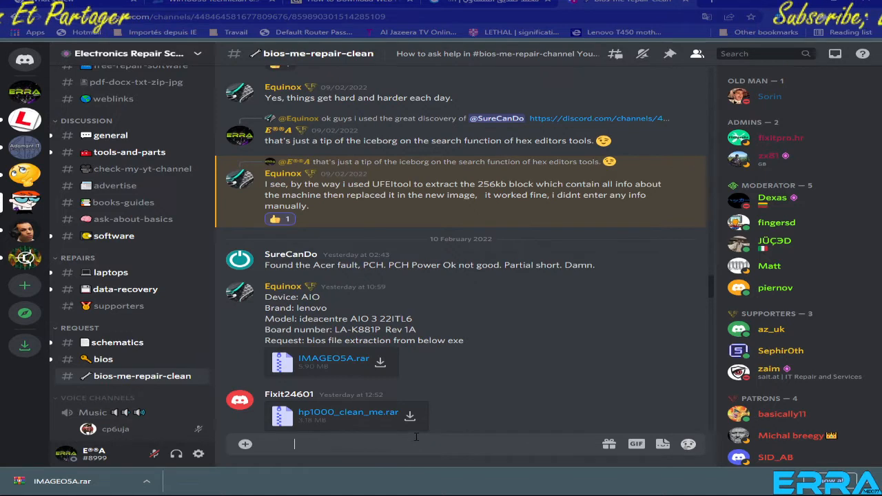
{"action": "key", "text": "BackSpace"}
{"action": "key", "text": "BackSpace"}
{"action": "key", "text": "BackSpace"}
{"action": "key", "text": "BackSpace"}
{"action": "key", "text": "BackSpace"}
{"action": "key", "text": "BackSpace"}
{"action": "key", "text": "BackSpace"}
{"action": "key", "text": "BackSpace"}
{"action": "key", "text": "BackSpace"}
{"action": "key", "text": "BackSpace"}
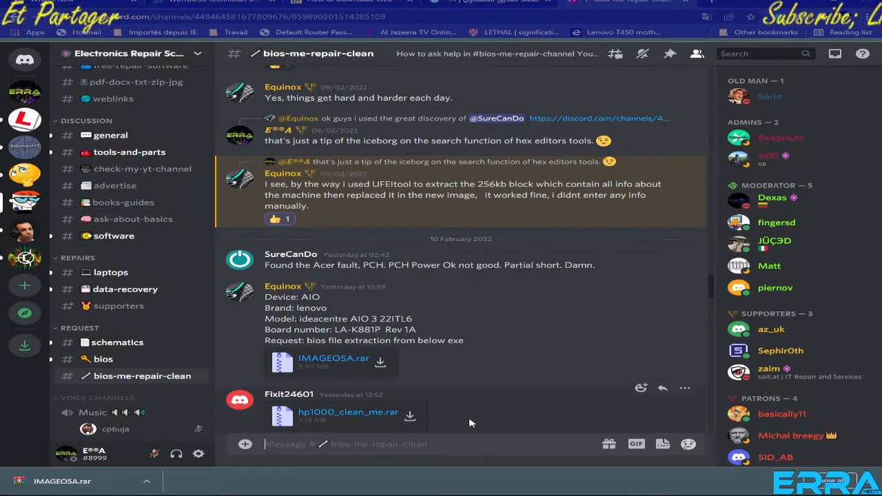
{"action": "left_click", "coordinate": [874, 482]}
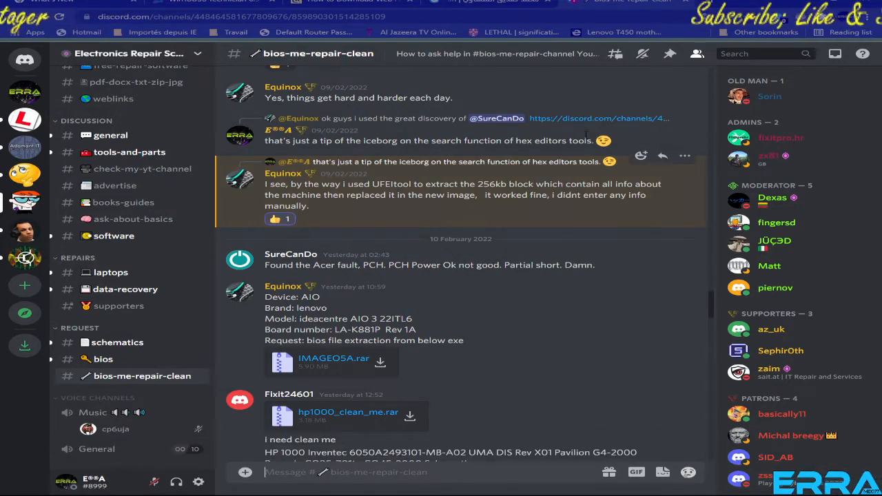
Find BIOS_Extract.zip in the bios-me-repair-clean channel's pinned messages and save it to the Equinox folder.
{"action": "left_click", "coordinate": [672, 55]}
{"action": "scroll", "coordinate": [535, 276], "scroll_direction": "down", "scroll_amount": 10}
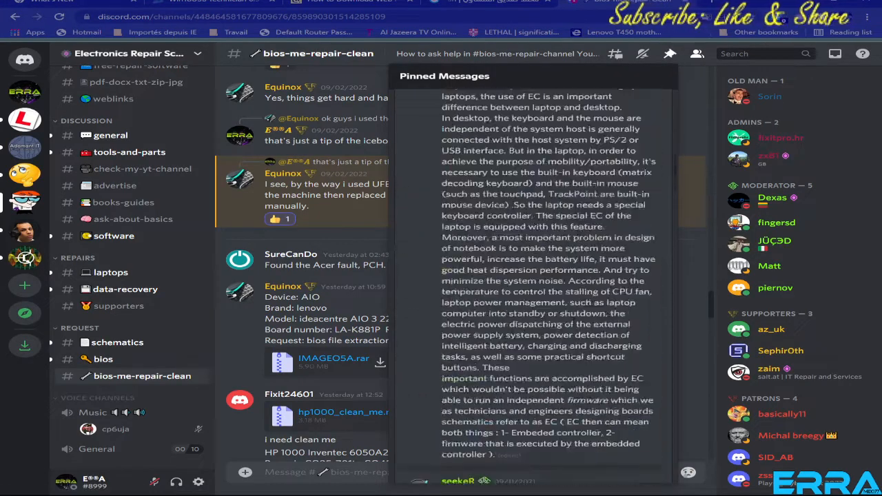
{"action": "scroll", "coordinate": [576, 342], "scroll_direction": "down", "scroll_amount": 15}
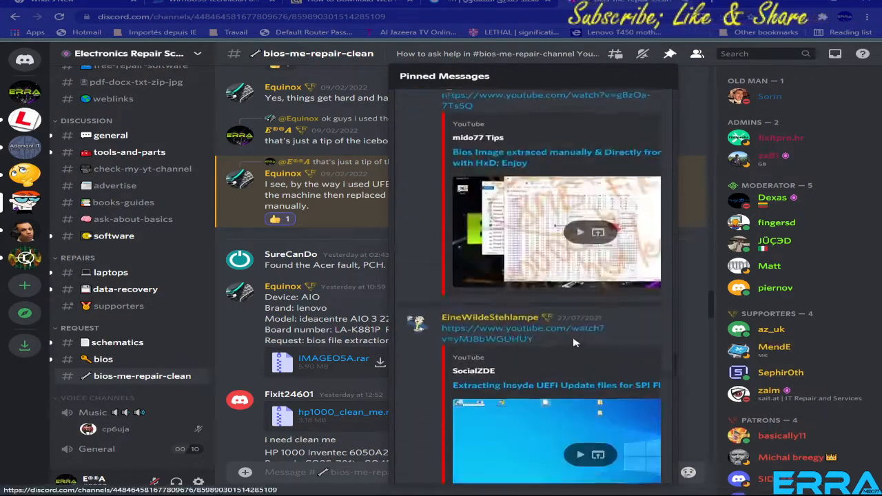
{"action": "scroll", "coordinate": [575, 343], "scroll_direction": "down", "scroll_amount": 12}
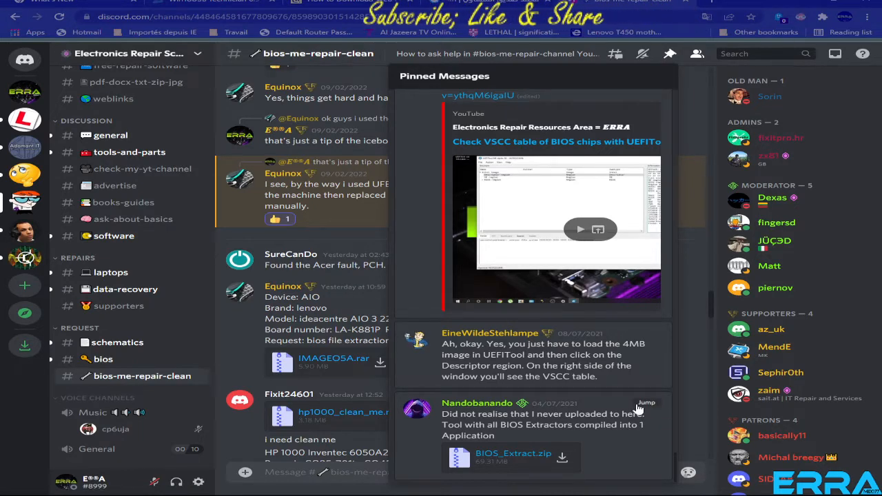
{"action": "left_click", "coordinate": [563, 459]}
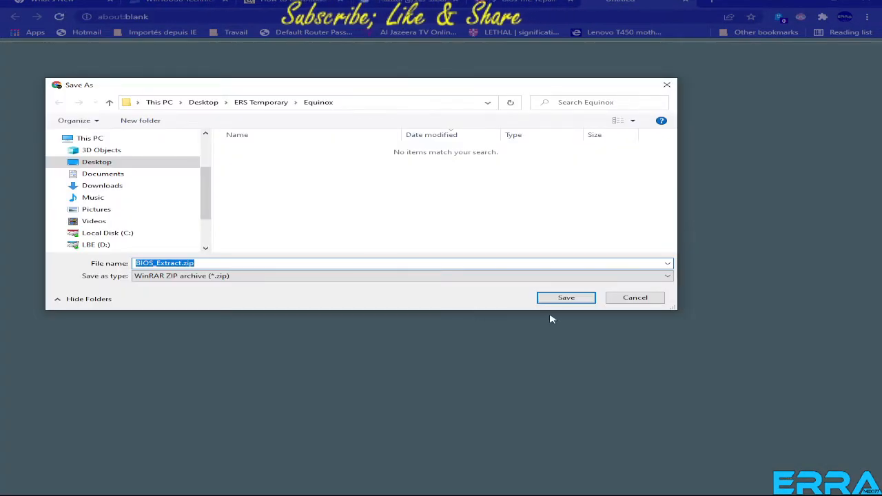
{"action": "left_click", "coordinate": [565, 299]}
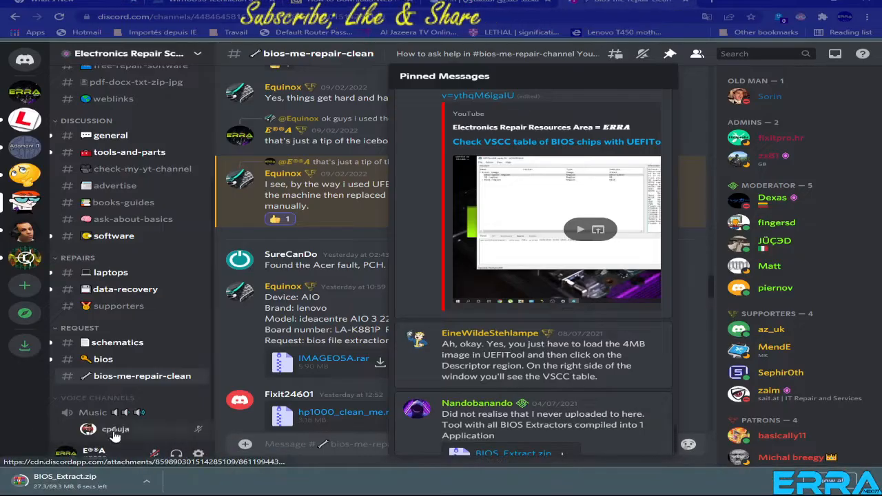
Show the downloaded BIOS_Extract.zip in File Explorer and extract it into its own BIOS_Extract folder.
{"action": "right_click", "coordinate": [73, 481]}
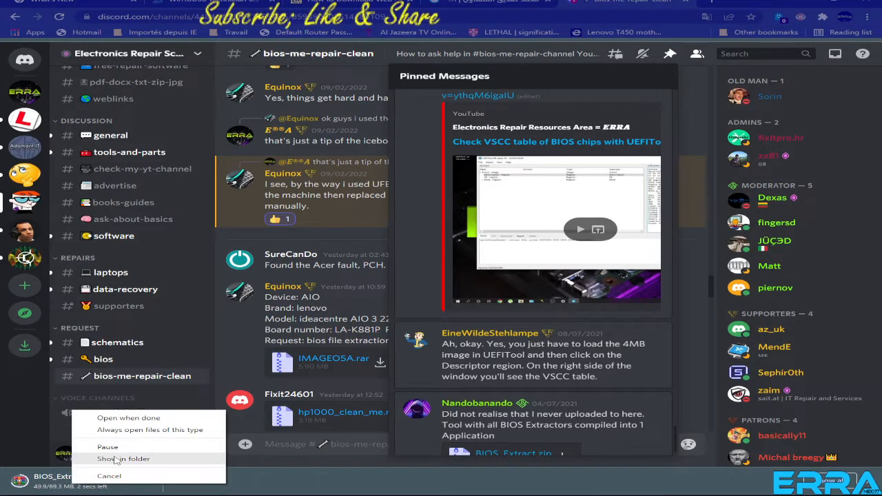
{"action": "left_click", "coordinate": [116, 459]}
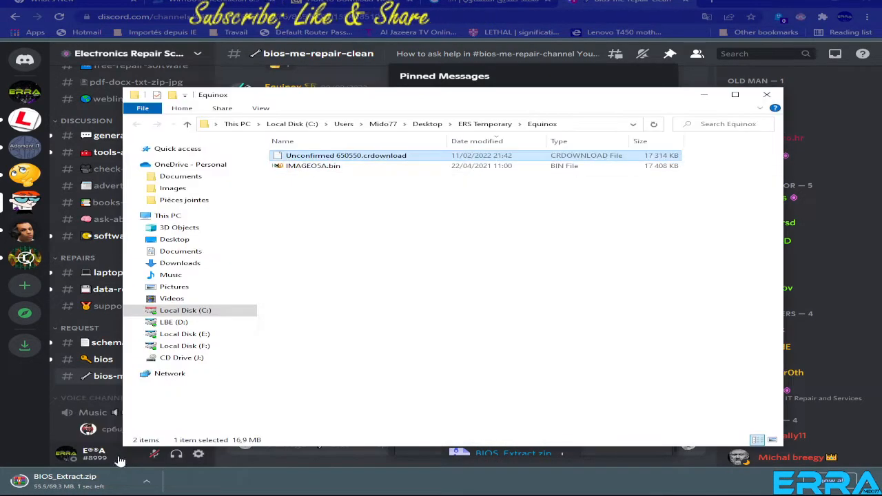
{"action": "right_click", "coordinate": [368, 242]}
{"action": "left_click", "coordinate": [407, 281]}
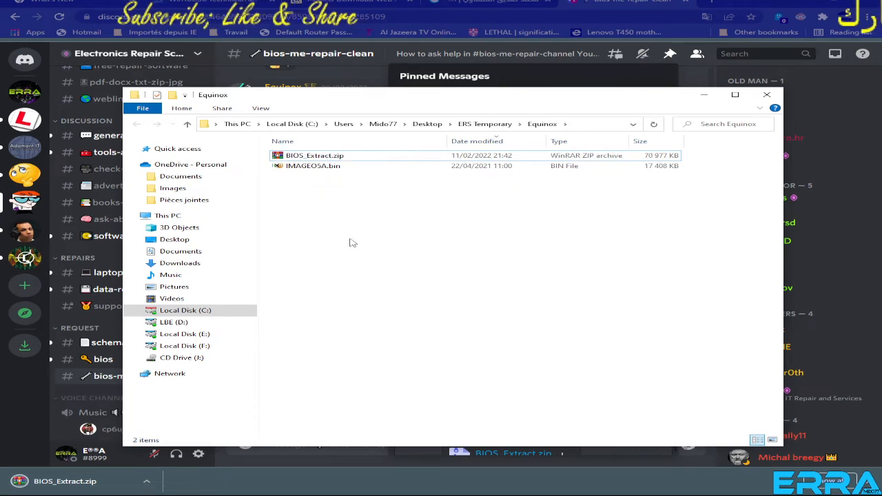
{"action": "right_click", "coordinate": [309, 158]}
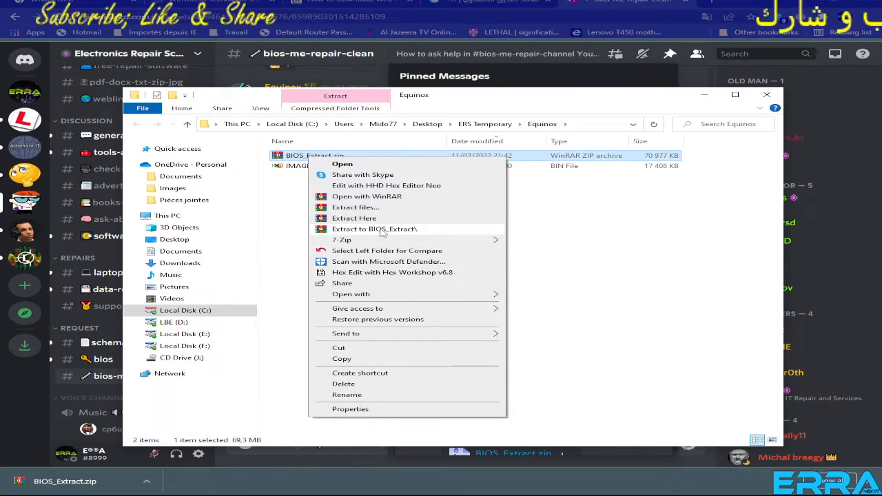
{"action": "left_click", "coordinate": [382, 230]}
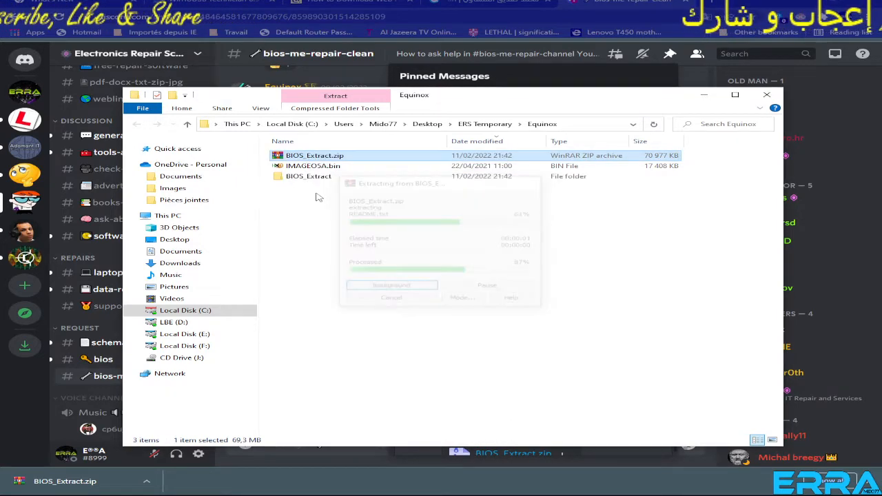
Delete the BIOS_Extract.zip archive from the Equinox folder, keeping the extracted BIOS_Extract folder.
{"action": "left_click", "coordinate": [327, 166]}
{"action": "left_click", "coordinate": [348, 156]}
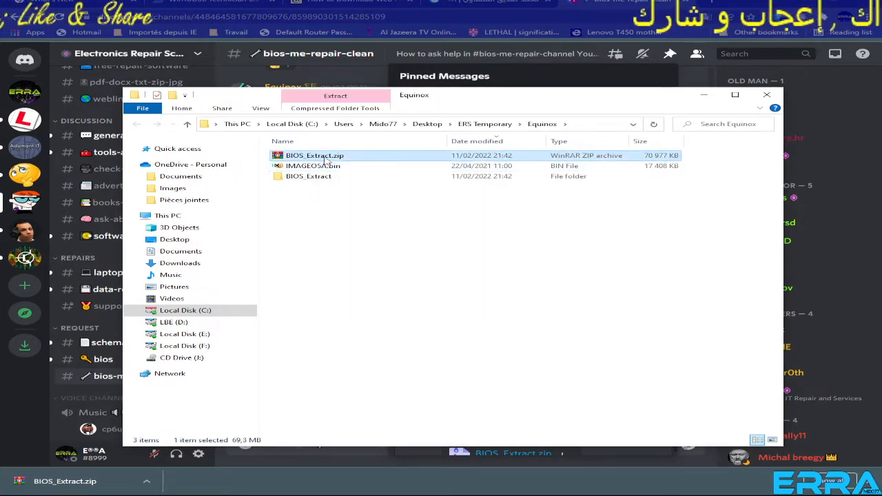
{"action": "key", "text": "Delete"}
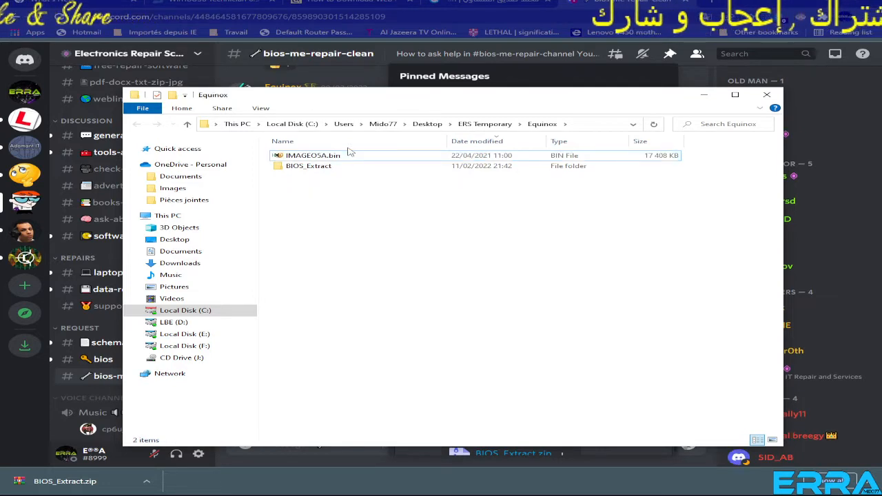
Launch BIOS Utility.exe from the nested BIOS Extract folder and review its list of BIOS extractors.
{"action": "left_click", "coordinate": [348, 156]}
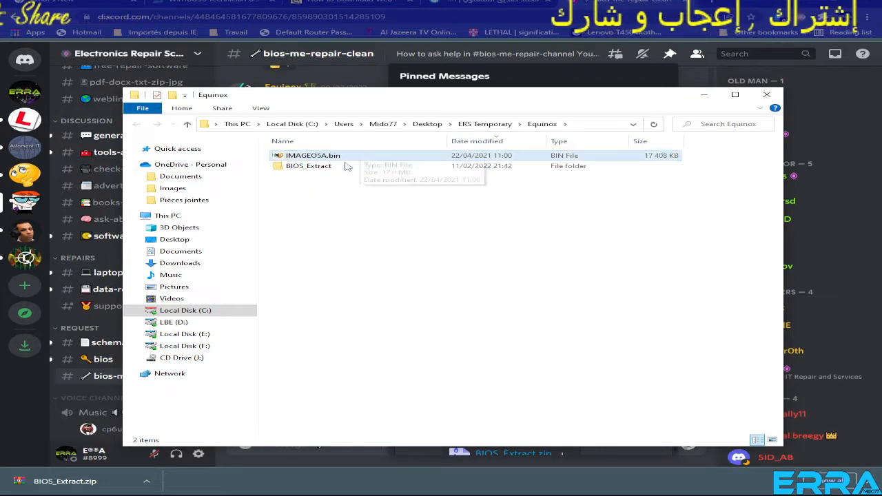
{"action": "left_click", "coordinate": [307, 167]}
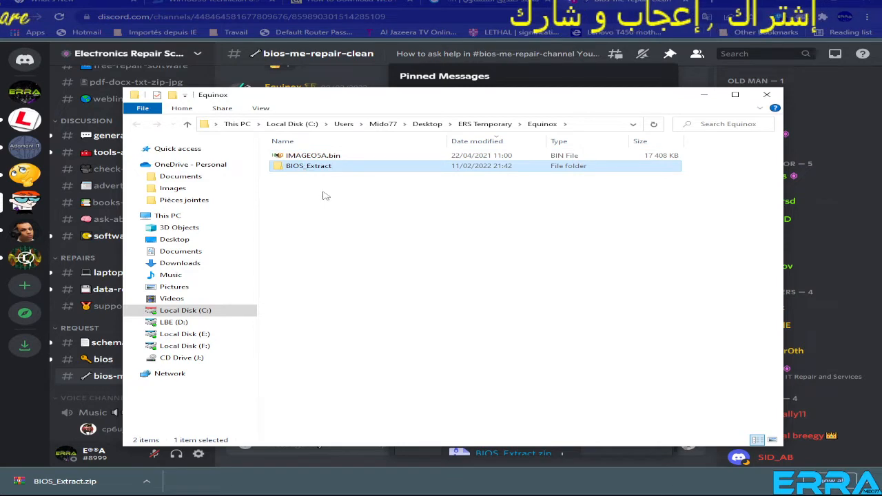
{"action": "double_click", "coordinate": [307, 167]}
{"action": "double_click", "coordinate": [308, 157]}
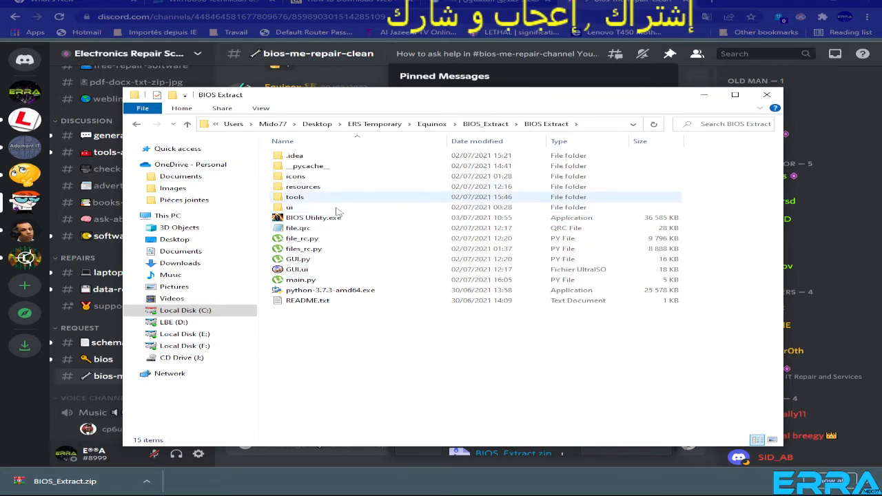
{"action": "double_click", "coordinate": [313, 218]}
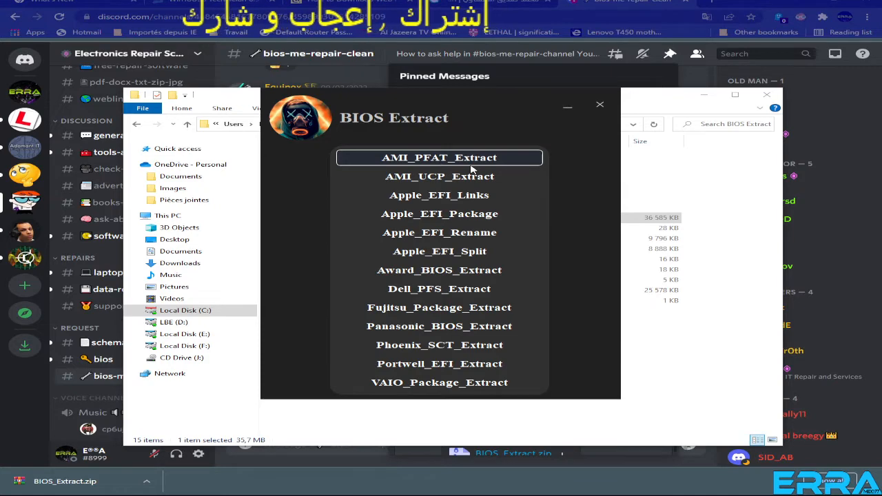
{"action": "left_click", "coordinate": [655, 378]}
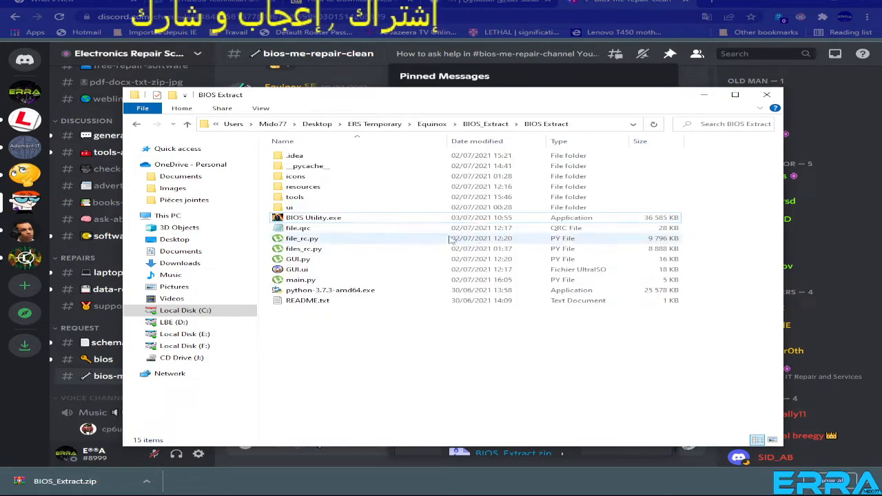
Return to the Equinox folder and check the AMIPFAT signature of IMAGEO5A.bin in HxD.
{"action": "left_click", "coordinate": [188, 124]}
{"action": "left_click", "coordinate": [187, 125]}
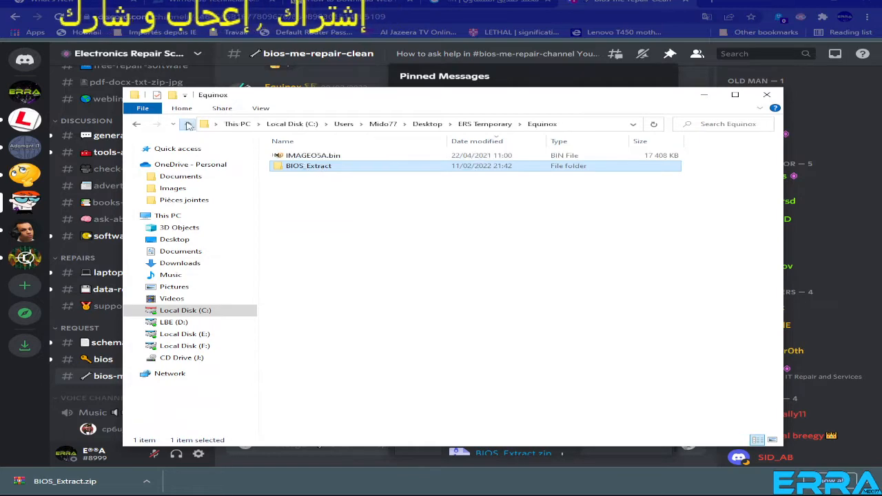
{"action": "double_click", "coordinate": [314, 155]}
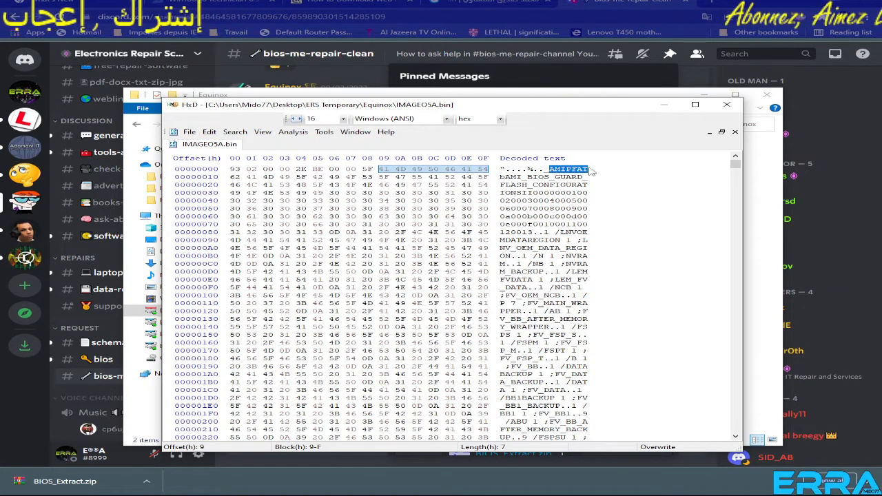
{"action": "left_click", "coordinate": [726, 104]}
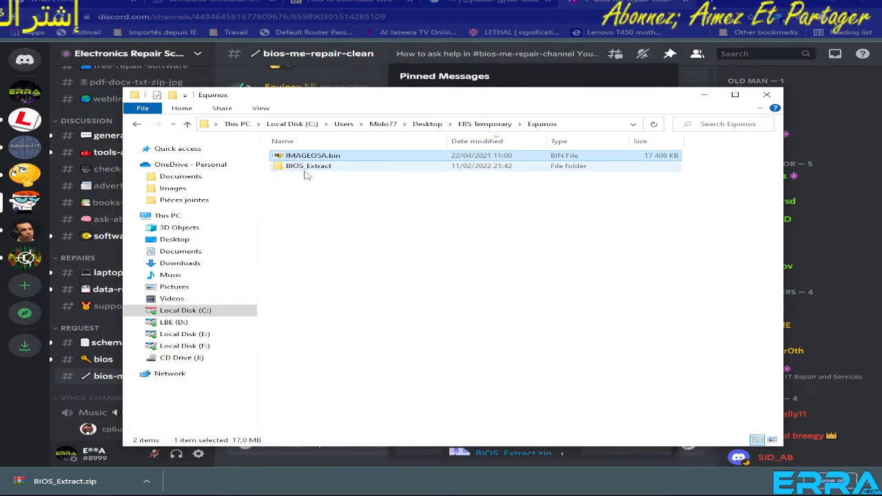
Create a new folder inside the Equinox folder and move IMAGEO5A.bin into it.
{"action": "left_click", "coordinate": [312, 207]}
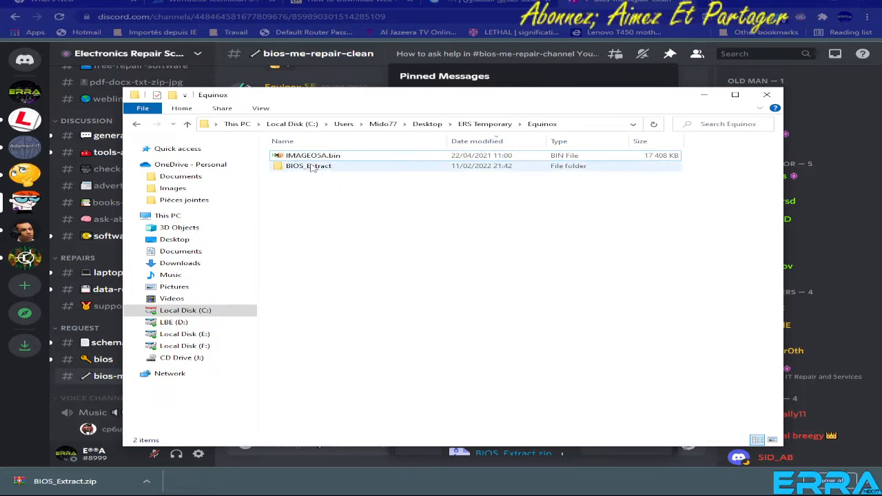
{"action": "right_click", "coordinate": [319, 210]}
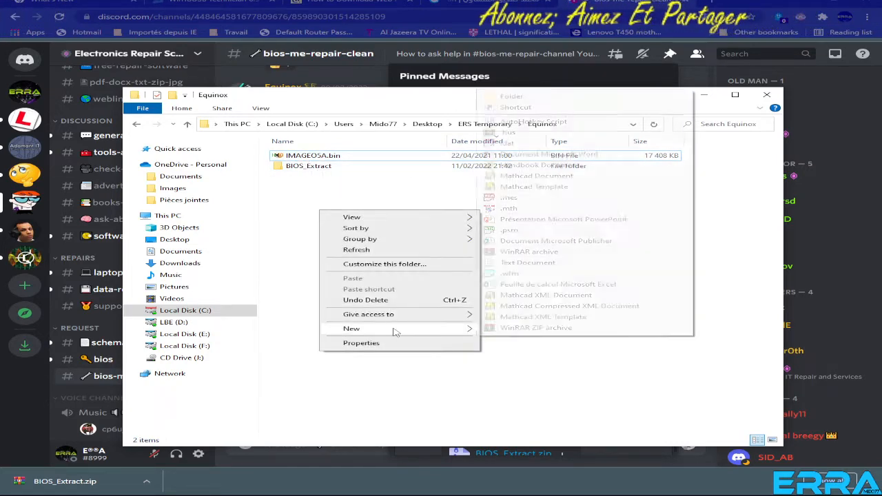
{"action": "mouse_move", "coordinate": [449, 328]}
{"action": "left_click", "coordinate": [512, 97]}
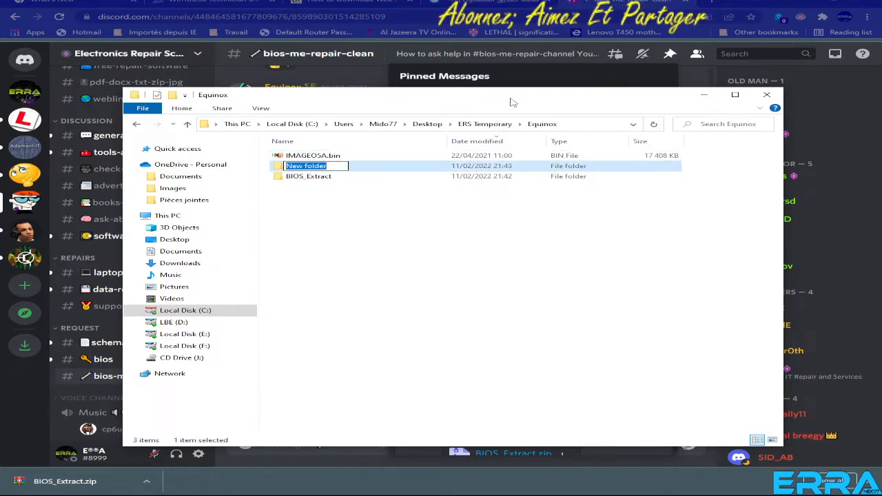
{"action": "left_click", "coordinate": [280, 156]}
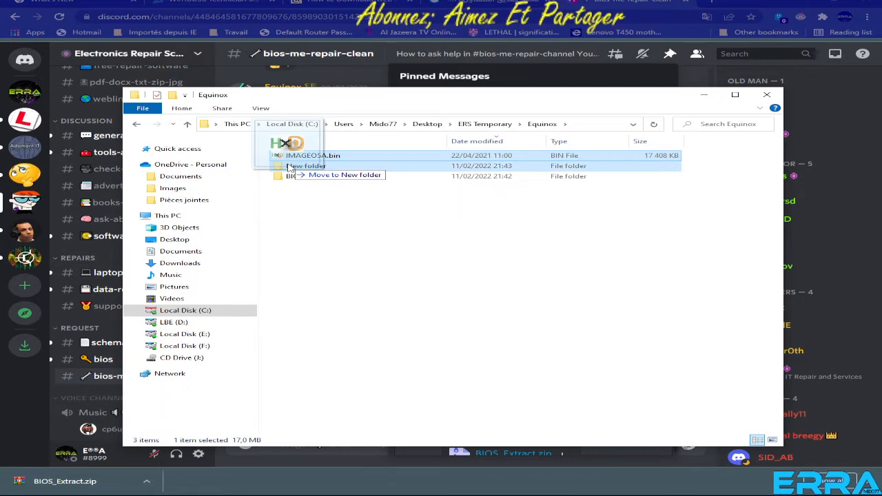
{"action": "left_click_drag", "start_coordinate": [289, 169], "coordinate": [291, 169]}
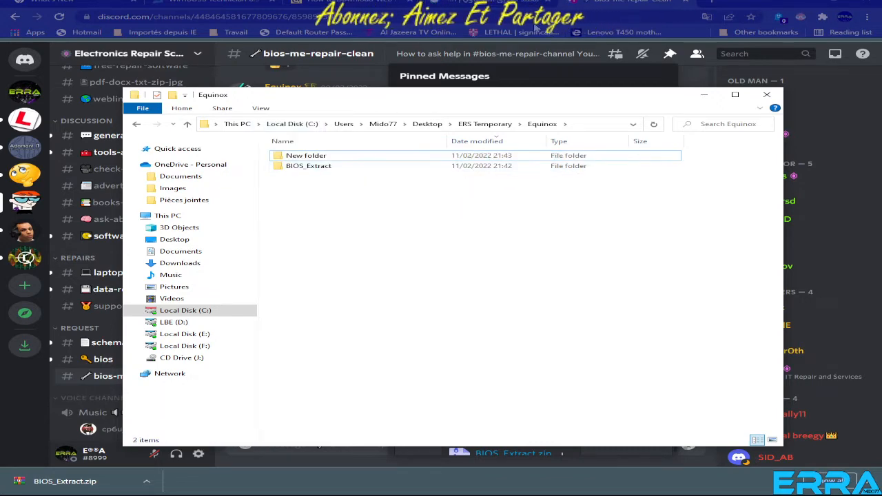
Switch to the Discord page in the browser and close the pinned messages and the downloads bar.
{"action": "left_click", "coordinate": [625, 6]}
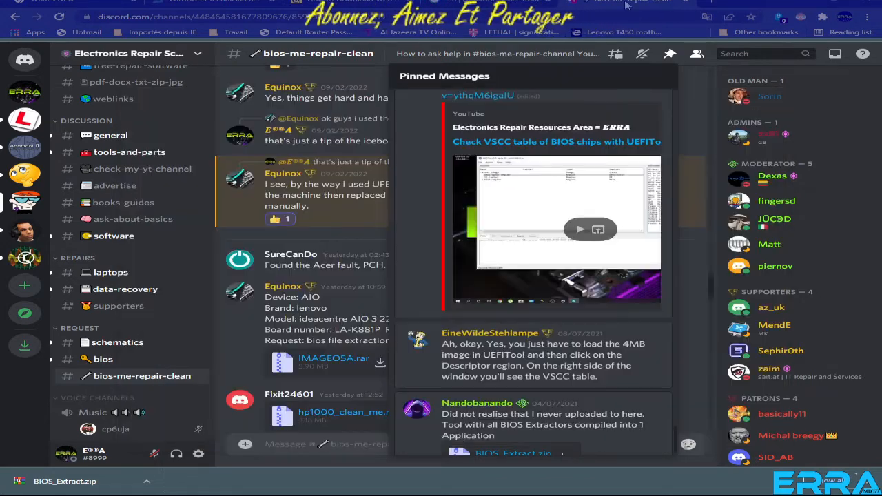
{"action": "left_click", "coordinate": [666, 58]}
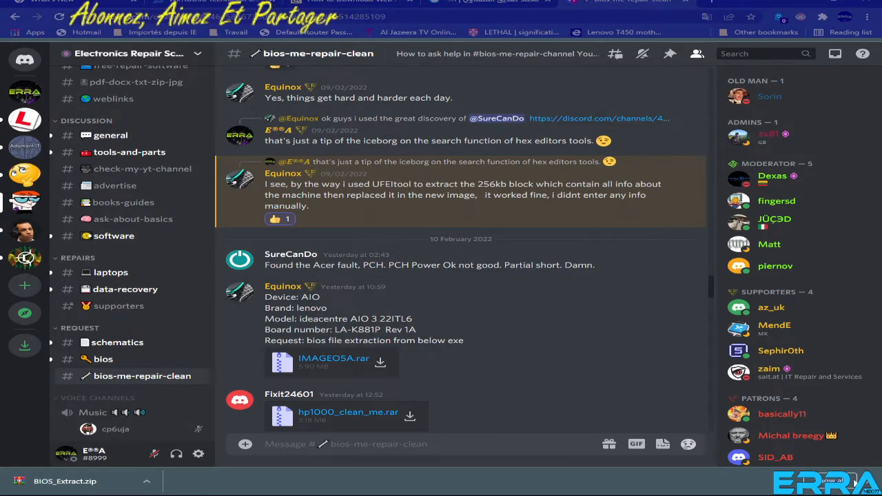
{"action": "left_click", "coordinate": [867, 485]}
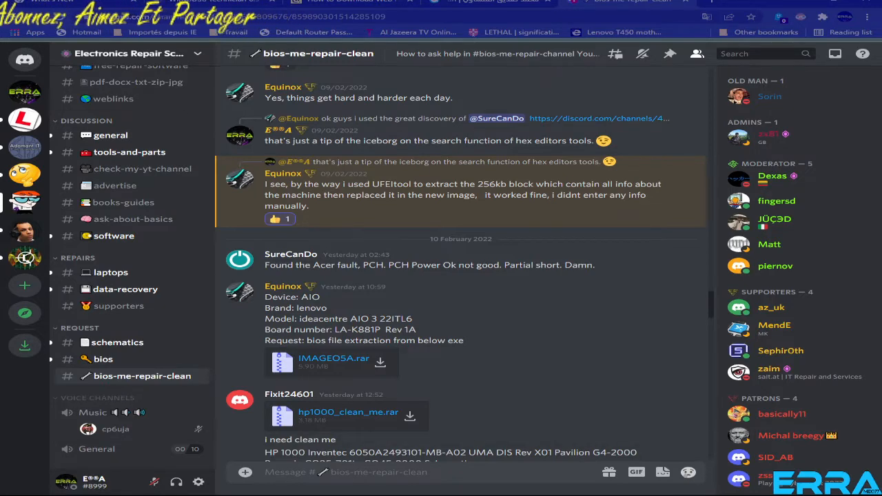
Return to the Equinox folder in File Explorer and rename the new folder as Extraction.
{"action": "left_click", "coordinate": [221, 495]}
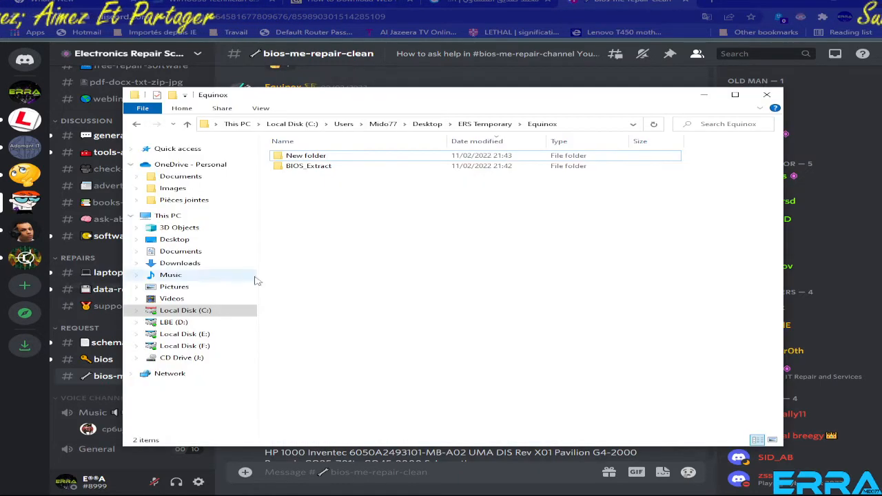
{"action": "left_click", "coordinate": [312, 160]}
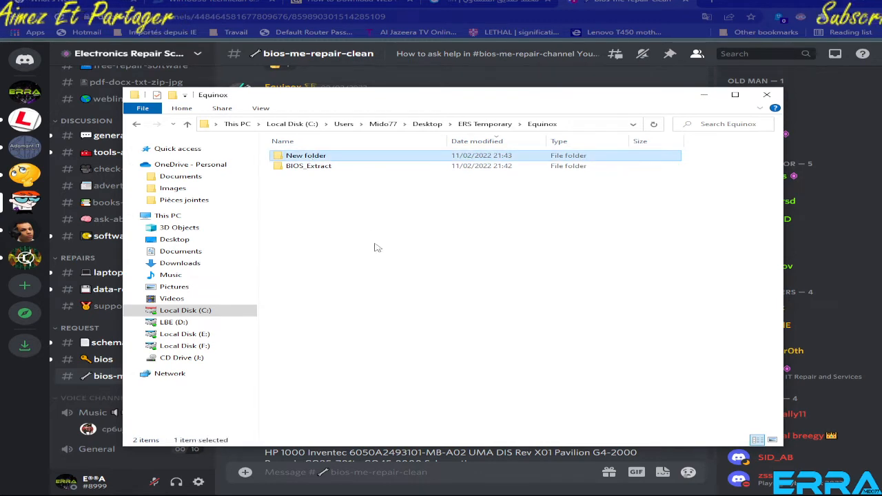
{"action": "key", "text": "F2"}
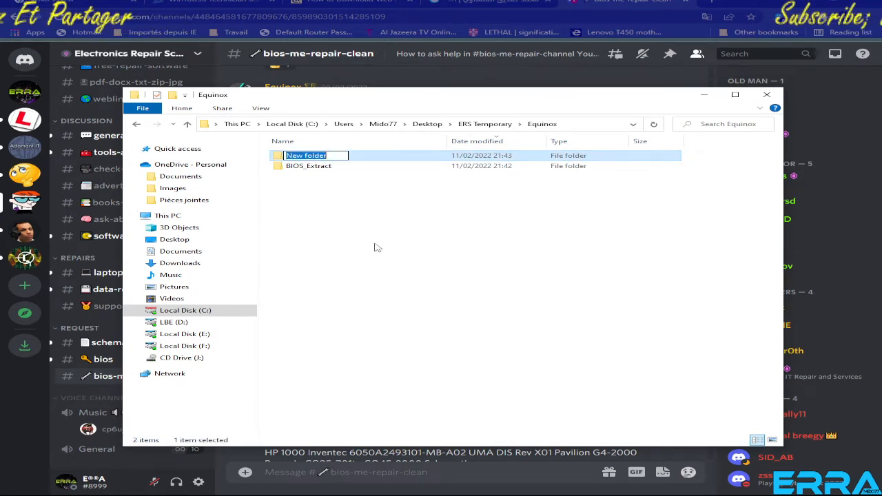
{"action": "type", "text": "E"}
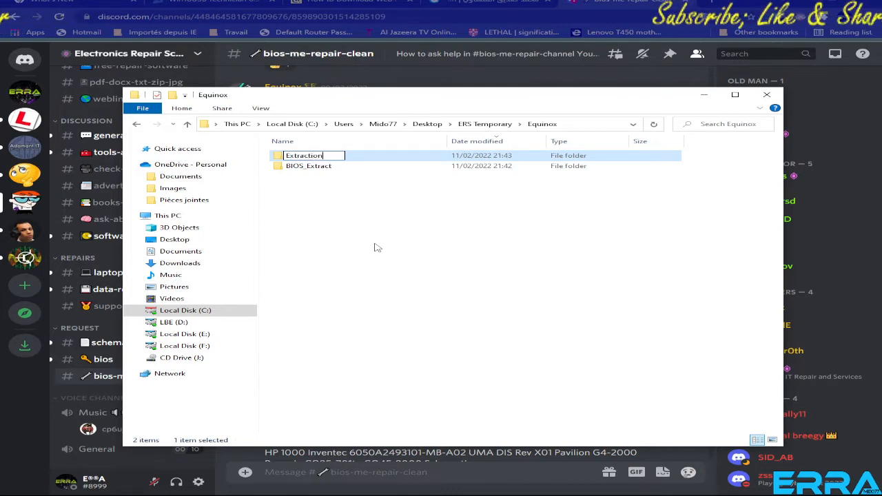
{"action": "type", "text": "xtraction"}
{"action": "key", "text": "Return"}
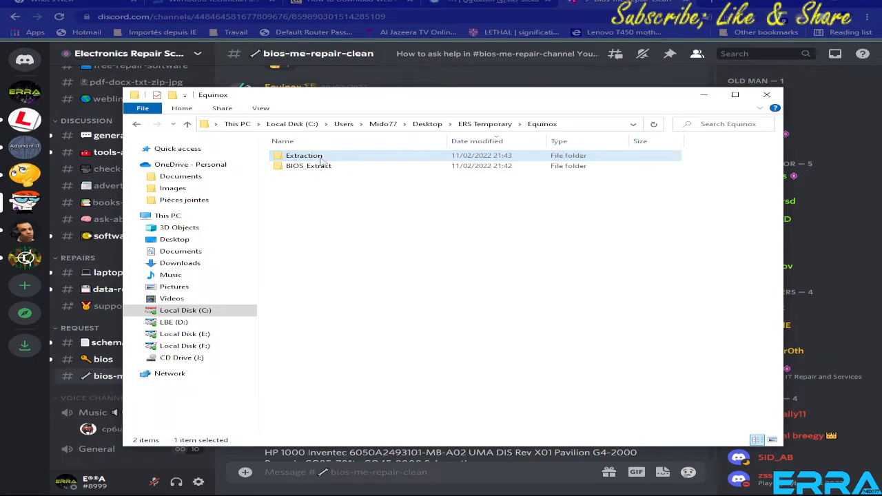
Open the Extraction folder and copy its full path.
{"action": "key", "text": "Return"}
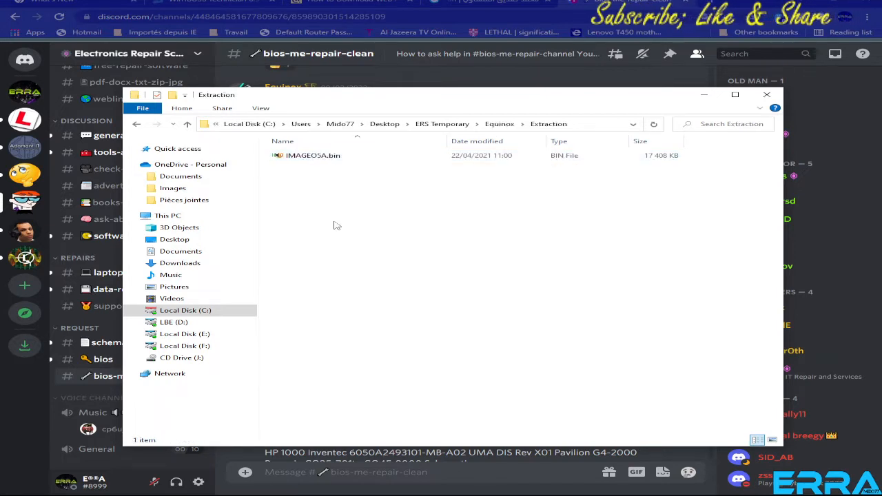
{"action": "left_click", "coordinate": [582, 123]}
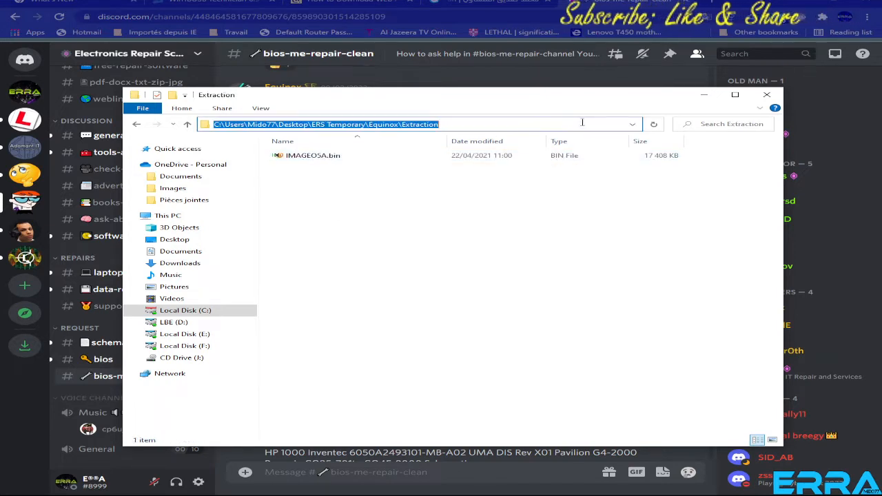
{"action": "right_click", "coordinate": [381, 126]}
{"action": "left_click", "coordinate": [413, 158]}
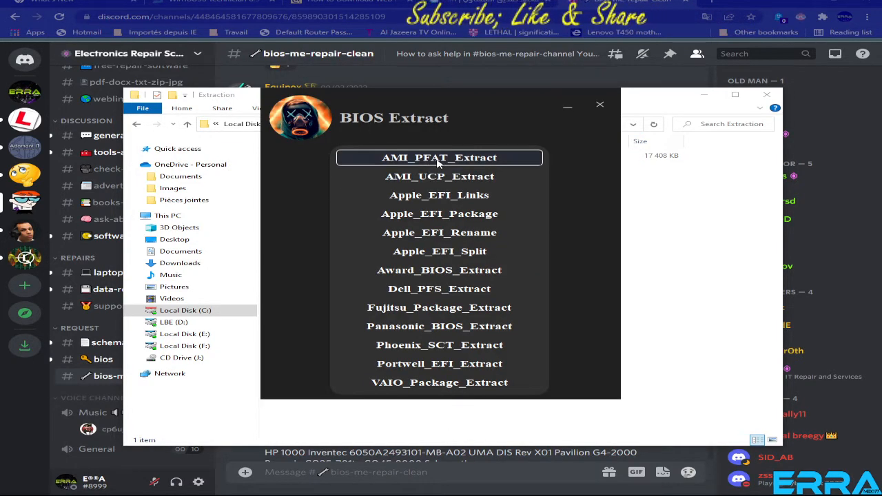
Run AMI_PFAT_Extract from BIOS Extract on the copied path of the Extraction folder.
{"action": "left_click", "coordinate": [436, 158]}
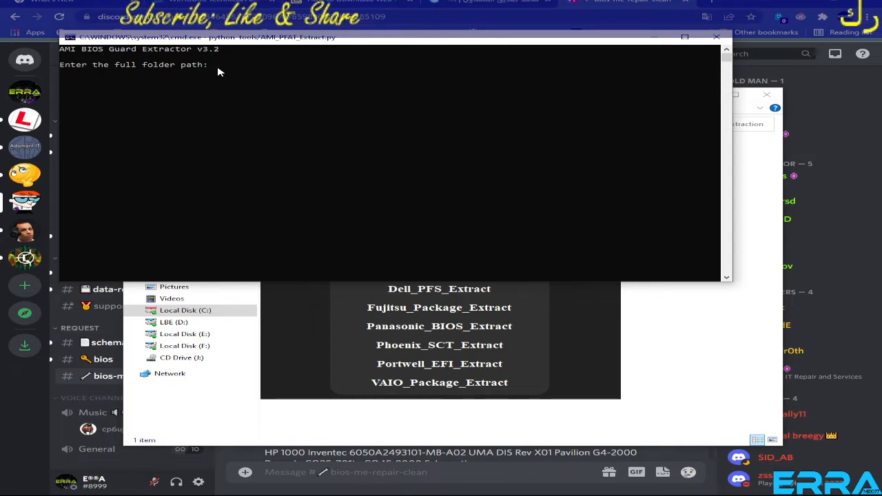
{"action": "key", "text": "ctrl+v"}
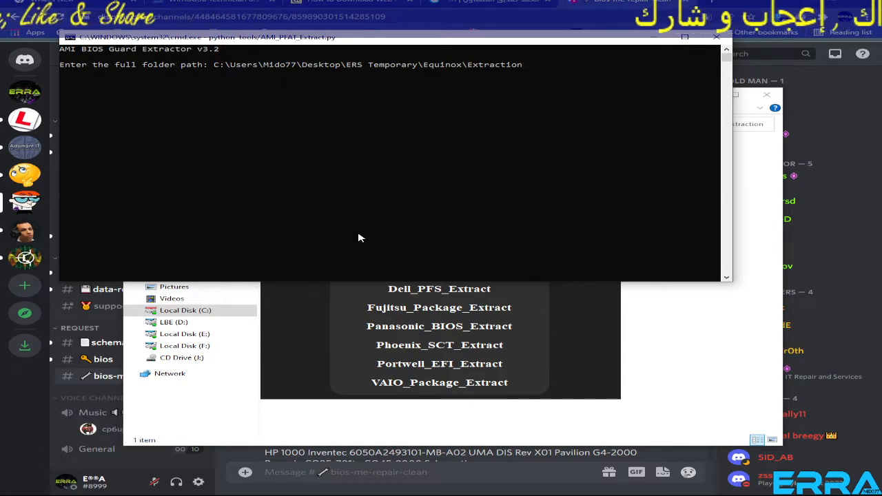
{"action": "left_click", "coordinate": [717, 376]}
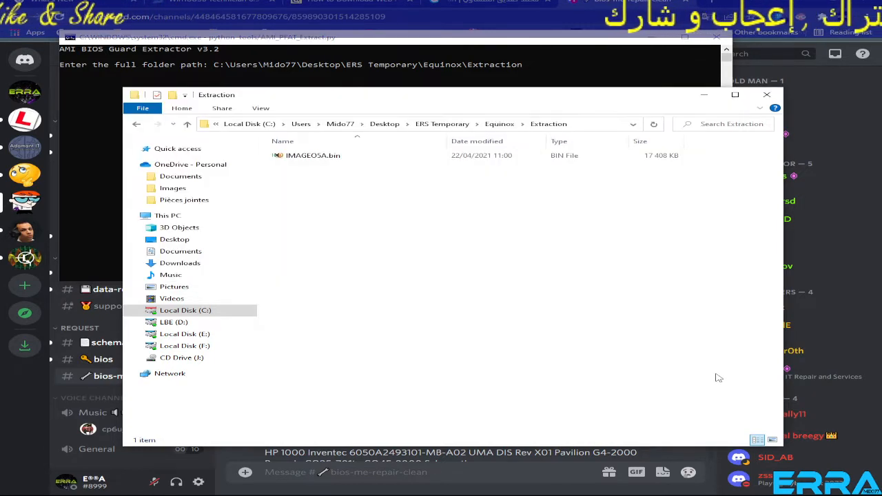
{"action": "left_click", "coordinate": [577, 125]}
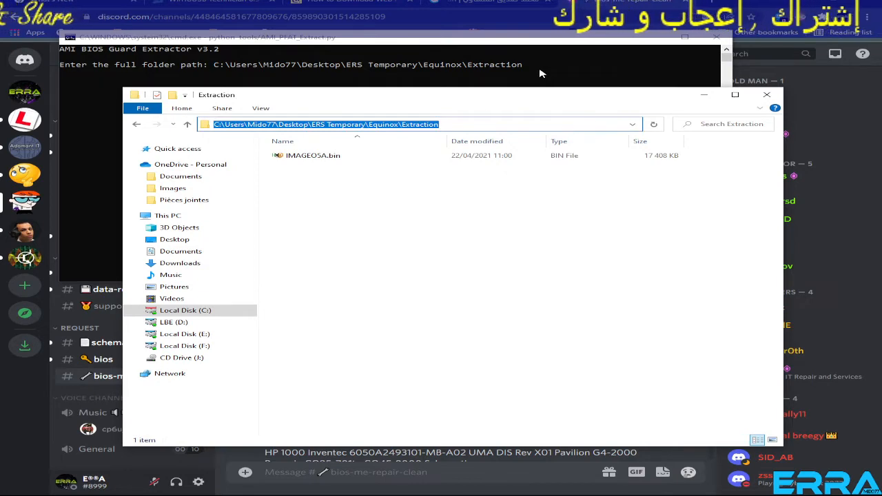
{"action": "left_click", "coordinate": [544, 38]}
{"action": "key", "text": "Return"}
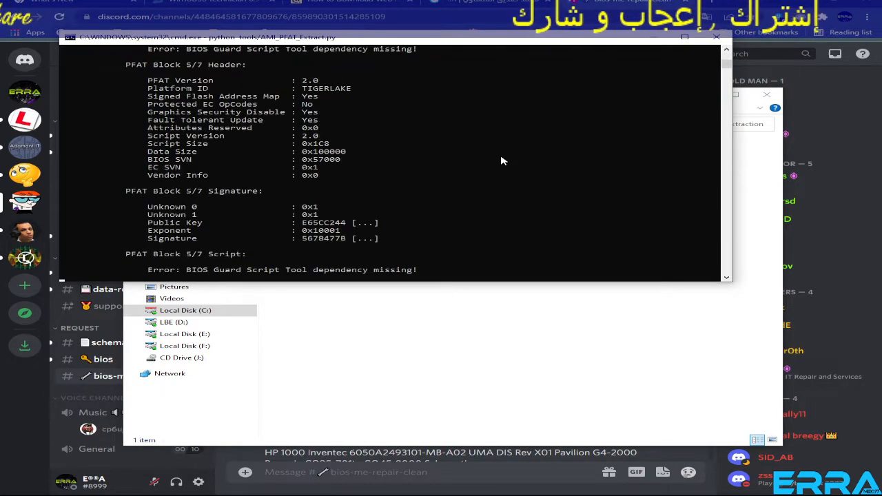
Examine the files in IMAGEO5A.bin_extracted and return through Equinox to the Extraction folder.
{"action": "left_click", "coordinate": [400, 352]}
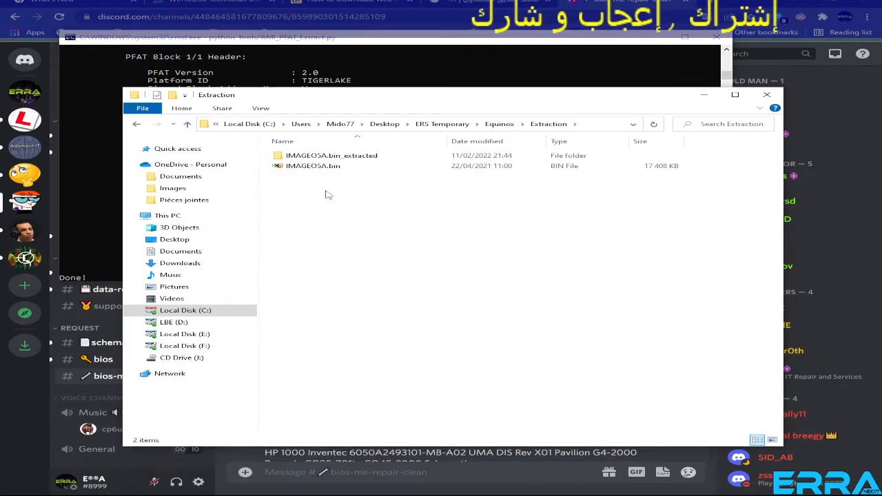
{"action": "double_click", "coordinate": [313, 156]}
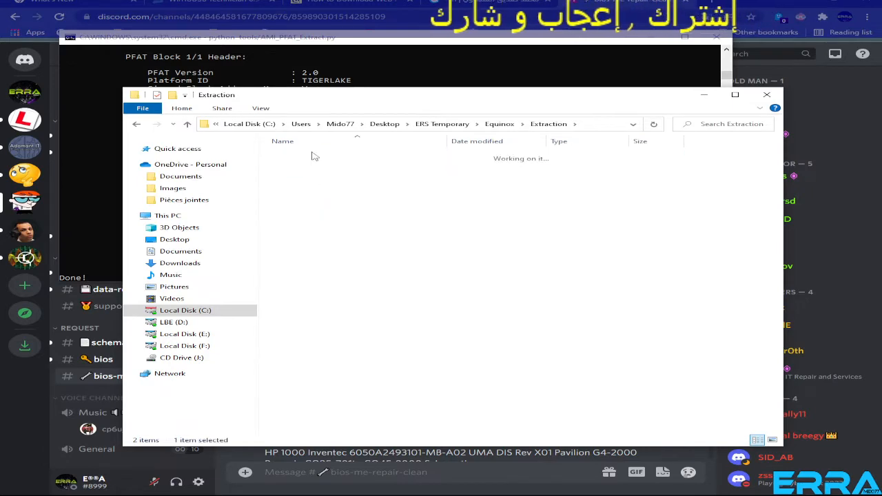
{"action": "left_click", "coordinate": [173, 124]}
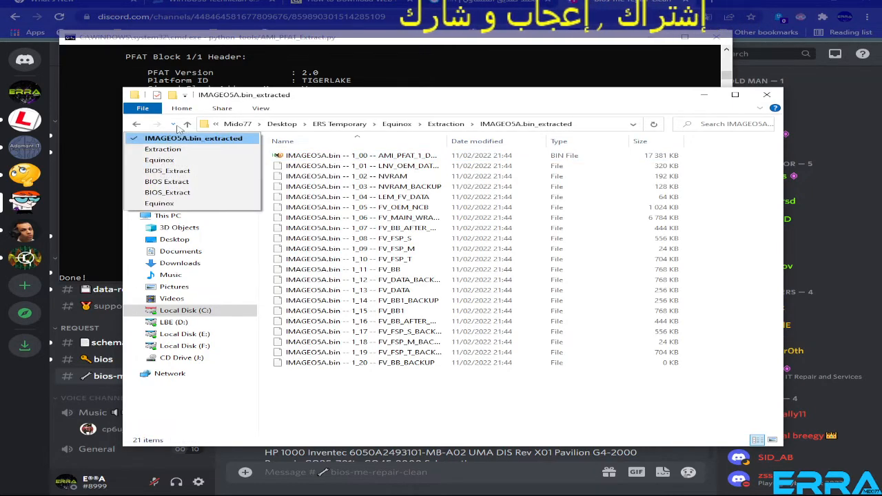
{"action": "left_click", "coordinate": [188, 125]}
{"action": "left_click", "coordinate": [187, 125]}
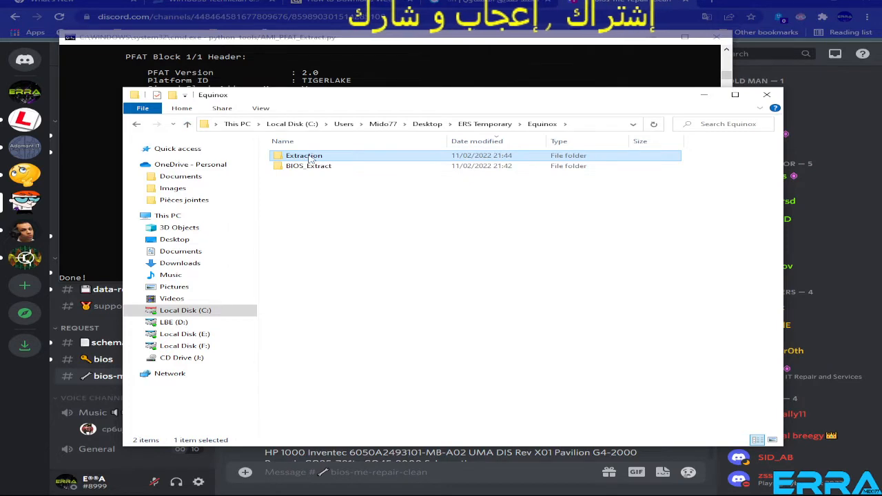
{"action": "double_click", "coordinate": [304, 157]}
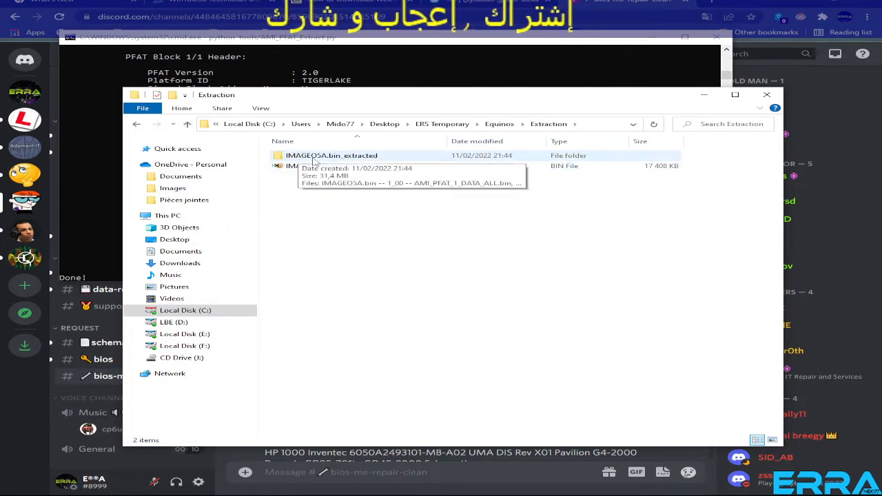
Delete the IMAGEO5A.bin_extracted folder and close the finished AMI BIOS Guard Extractor console.
{"action": "left_click", "coordinate": [284, 157]}
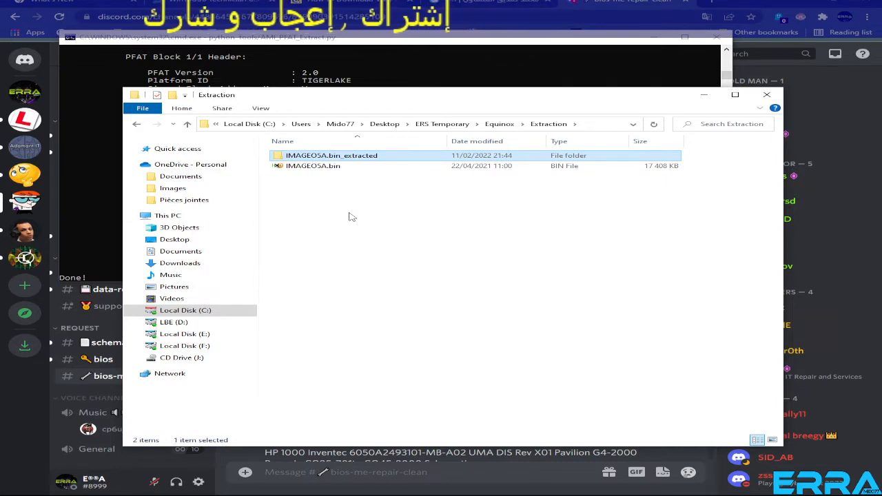
{"action": "key", "text": "Delete"}
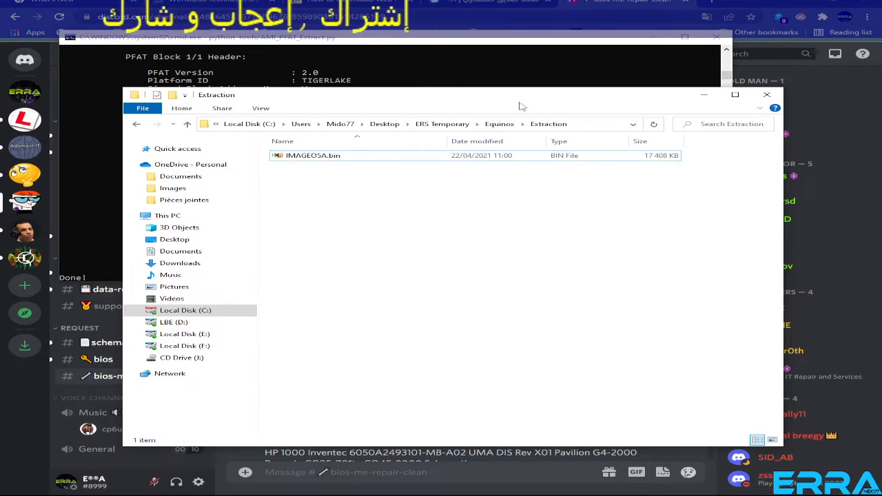
{"action": "left_click_drag", "start_coordinate": [522, 106], "coordinate": [471, 184]}
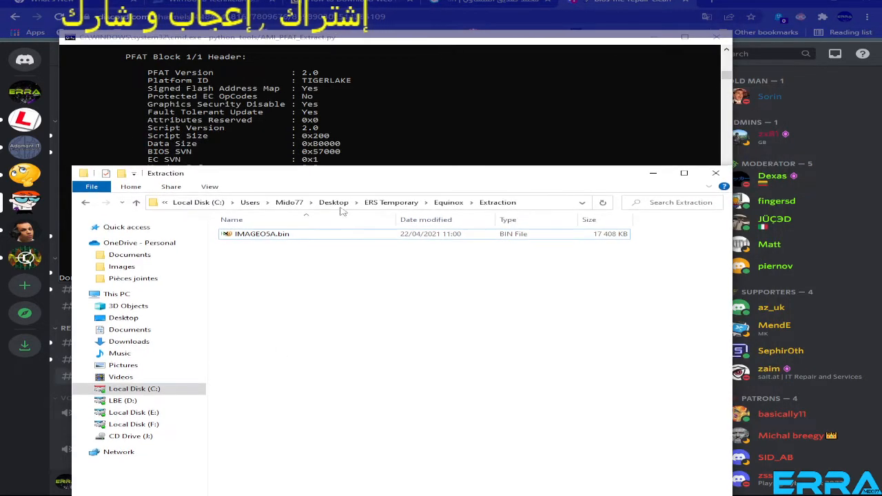
{"action": "left_click", "coordinate": [448, 41]}
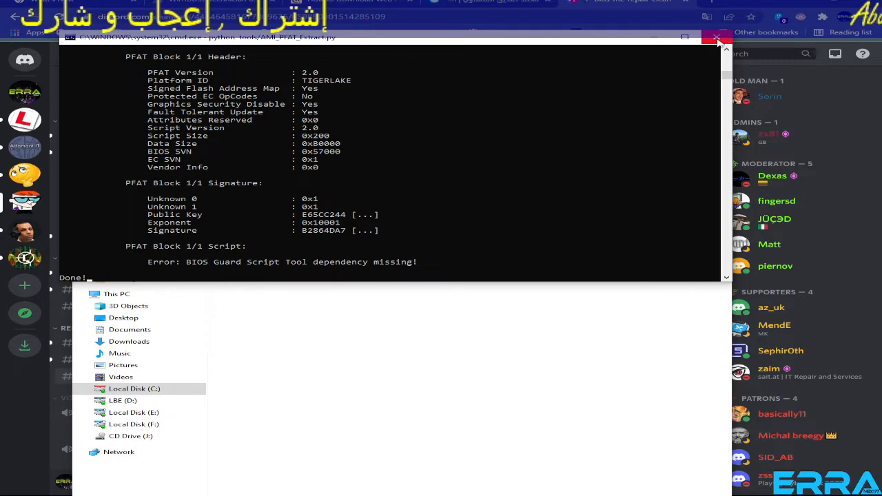
{"action": "left_click", "coordinate": [717, 39]}
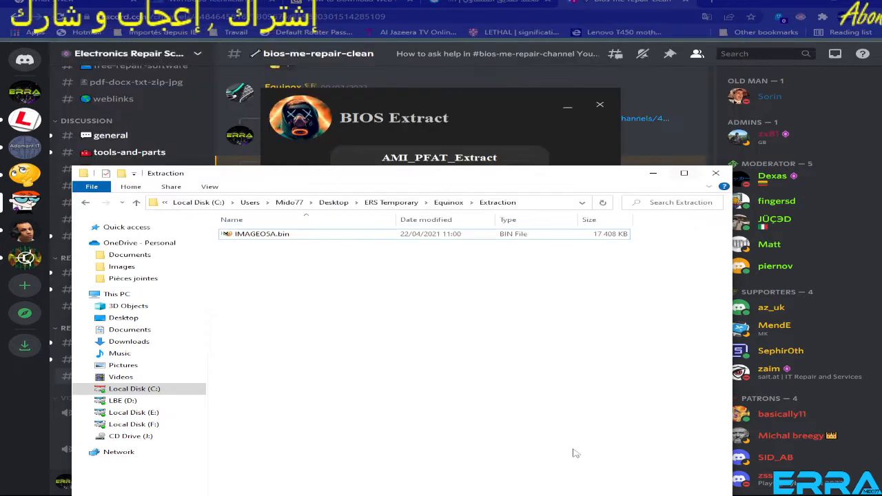
Start AMI_PFAT_Extract again from BIOS Extract and enter the copied path of the Extraction folder.
{"action": "left_click", "coordinate": [486, 116]}
{"action": "left_click", "coordinate": [447, 158]}
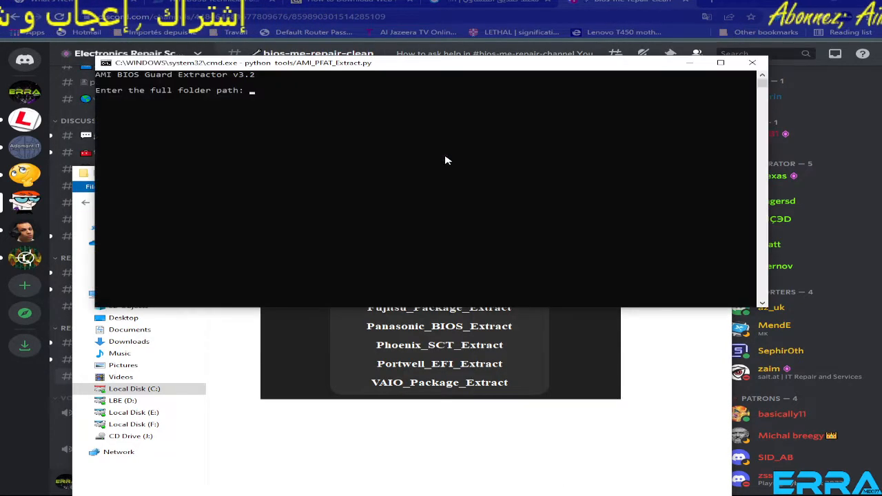
{"action": "right_click", "coordinate": [255, 94]}
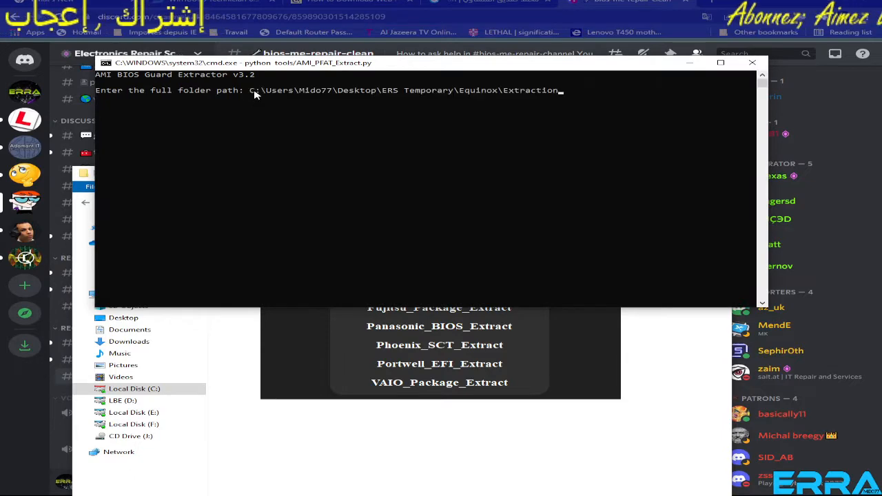
Arrange the Extraction folder window below the extractor console and run the extraction of IMAGEO5A.bin.
{"action": "left_click", "coordinate": [597, 451]}
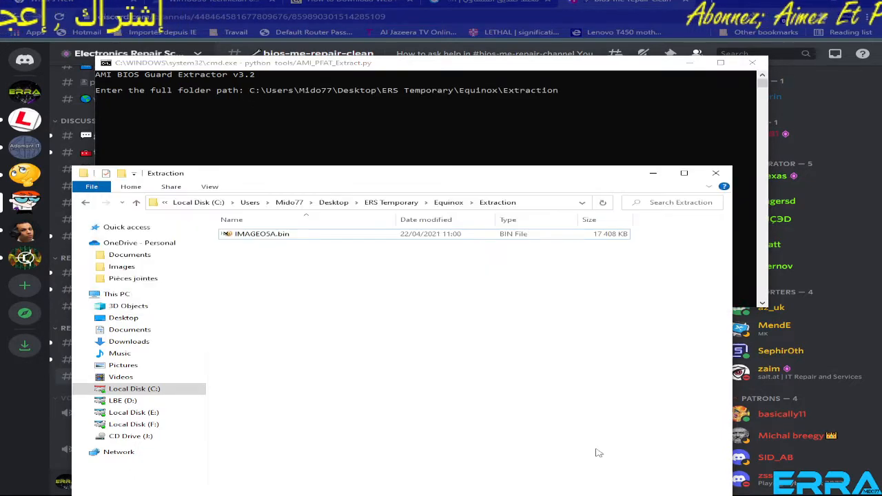
{"action": "left_click_drag", "start_coordinate": [441, 179], "coordinate": [473, 222]}
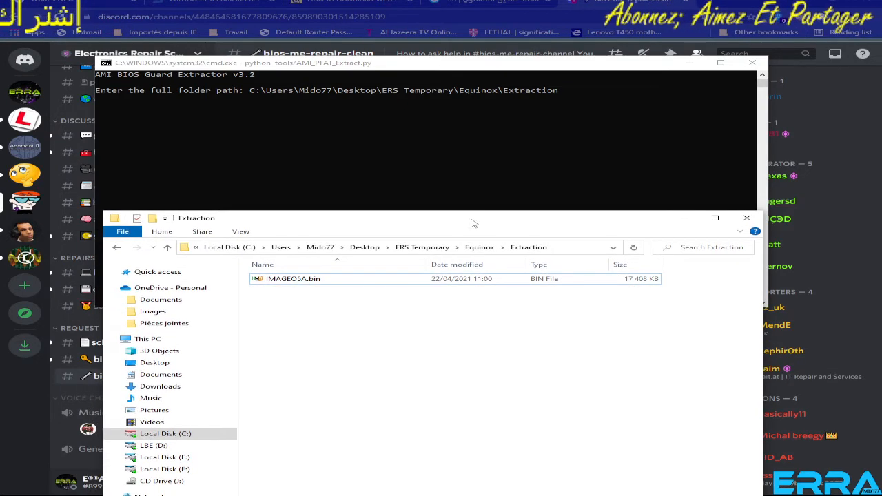
{"action": "left_click", "coordinate": [481, 71]}
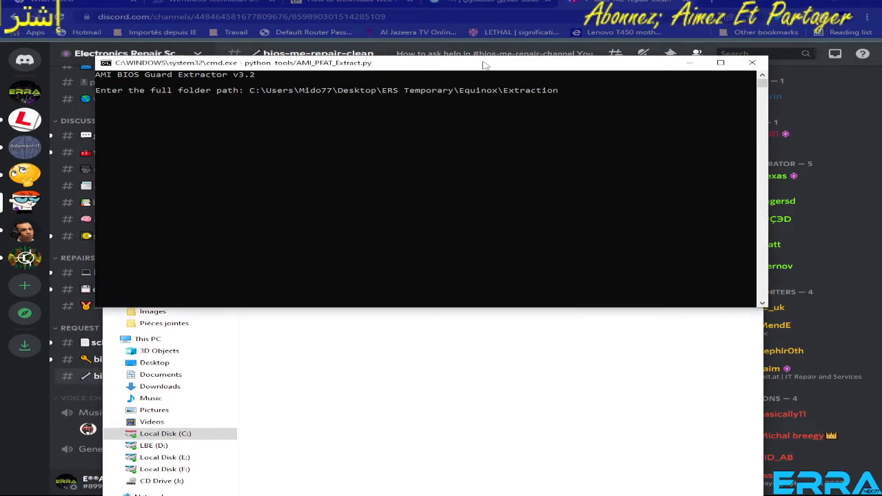
{"action": "left_click", "coordinate": [479, 348]}
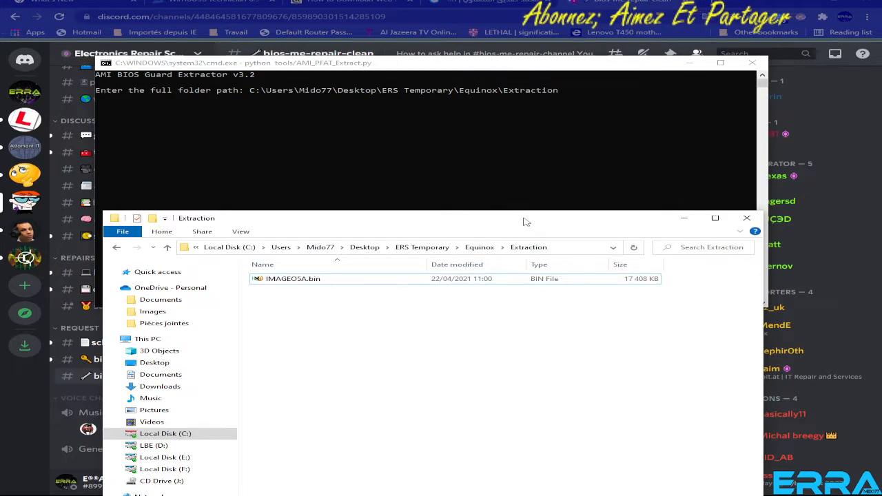
{"action": "left_click_drag", "start_coordinate": [528, 220], "coordinate": [530, 140]}
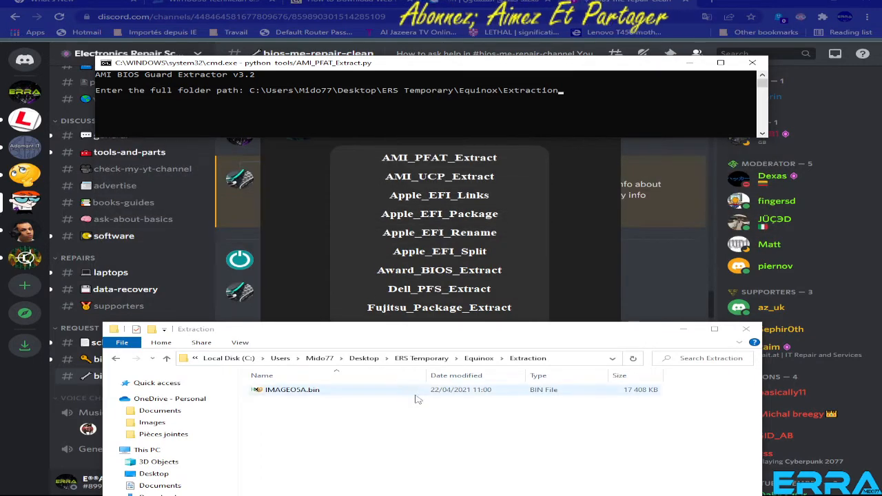
{"action": "left_click_drag", "start_coordinate": [445, 341], "coordinate": [436, 155]}
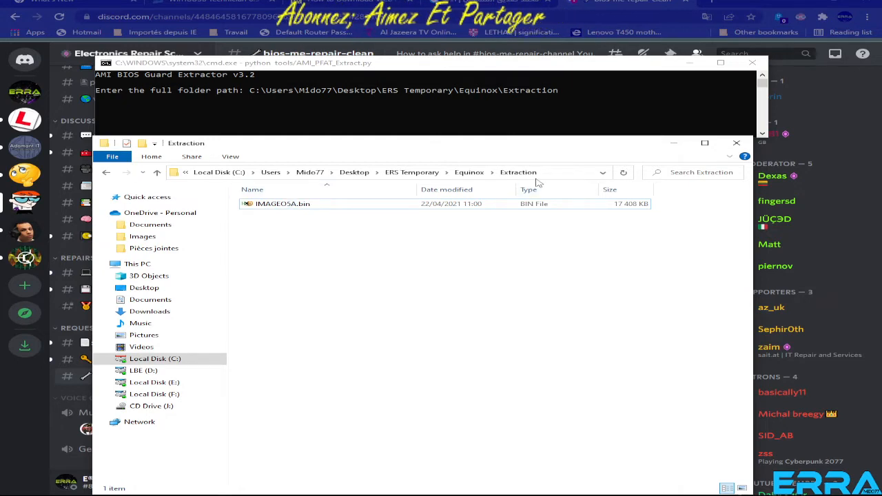
{"action": "left_click", "coordinate": [557, 173]}
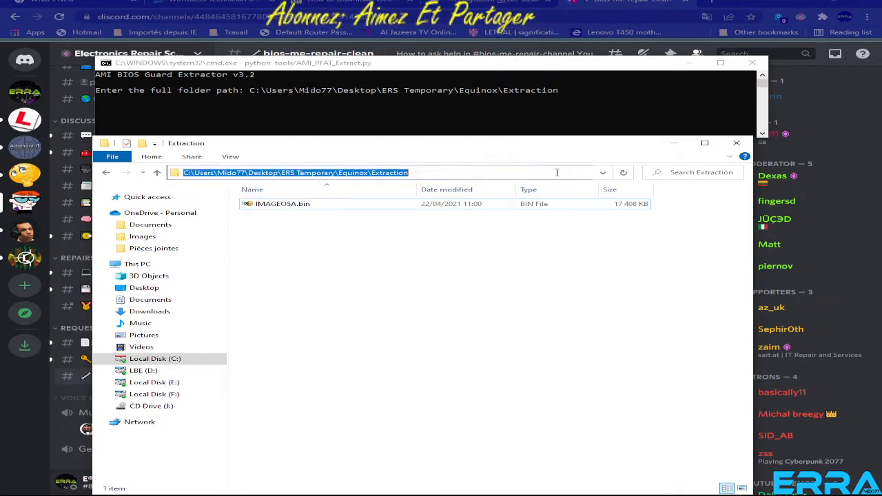
{"action": "left_click", "coordinate": [286, 205]}
{"action": "left_click", "coordinate": [569, 93]}
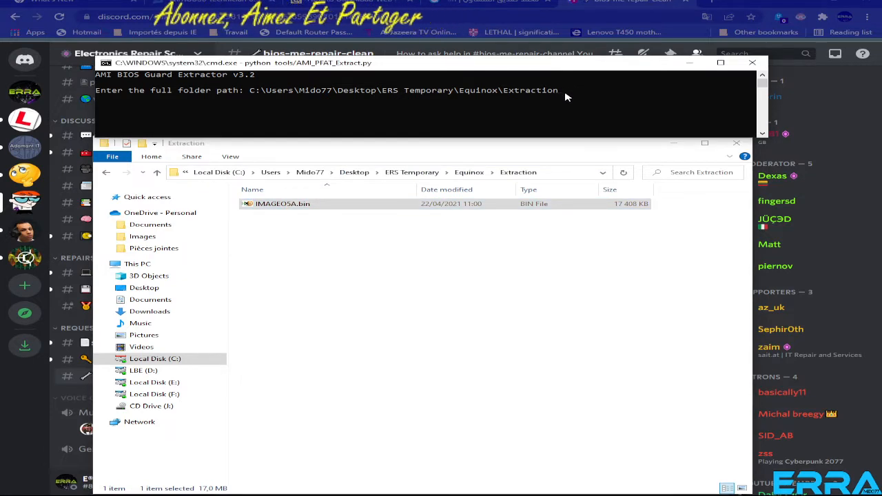
{"action": "key", "text": "Return"}
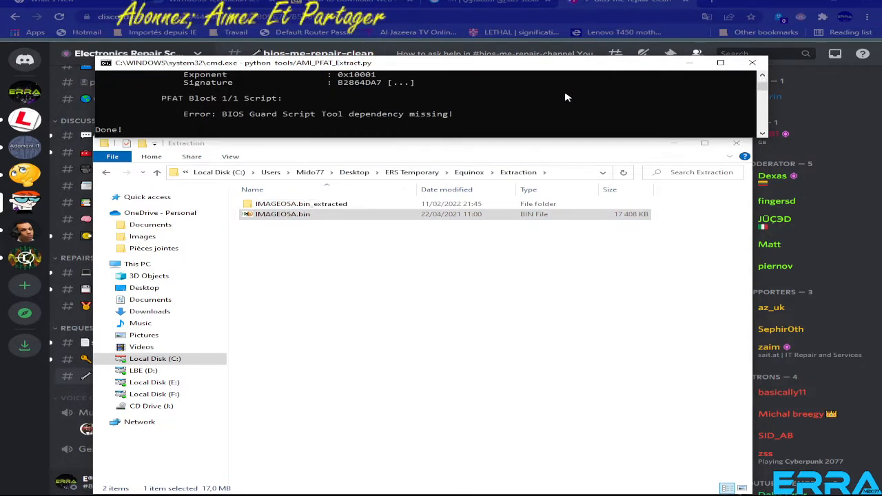
Open the IMAGEO5A.bin_extracted folder, widen the Name column to fit the full file names, and examine the extracted files.
{"action": "double_click", "coordinate": [306, 205]}
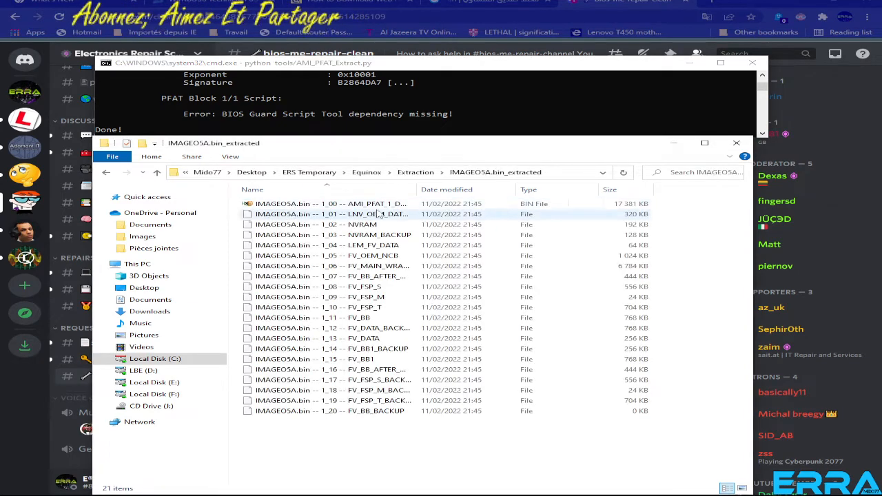
{"action": "key", "text": "ctrl+plus"}
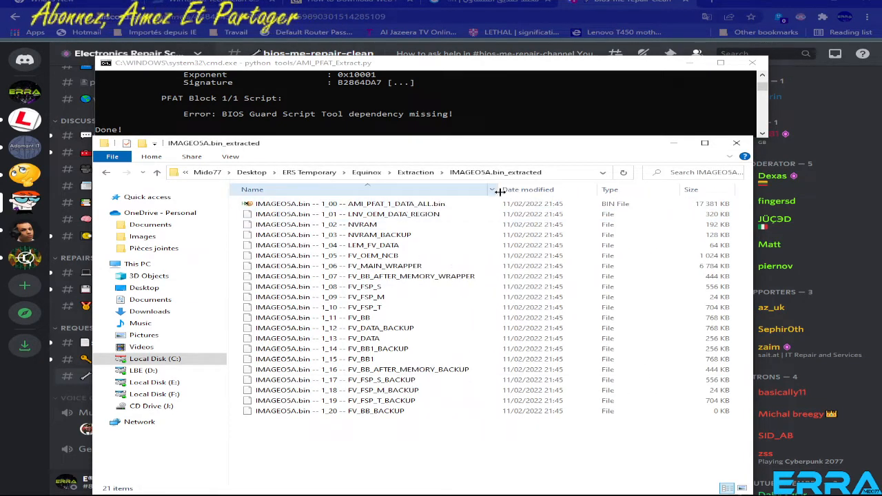
{"action": "left_click", "coordinate": [324, 204]}
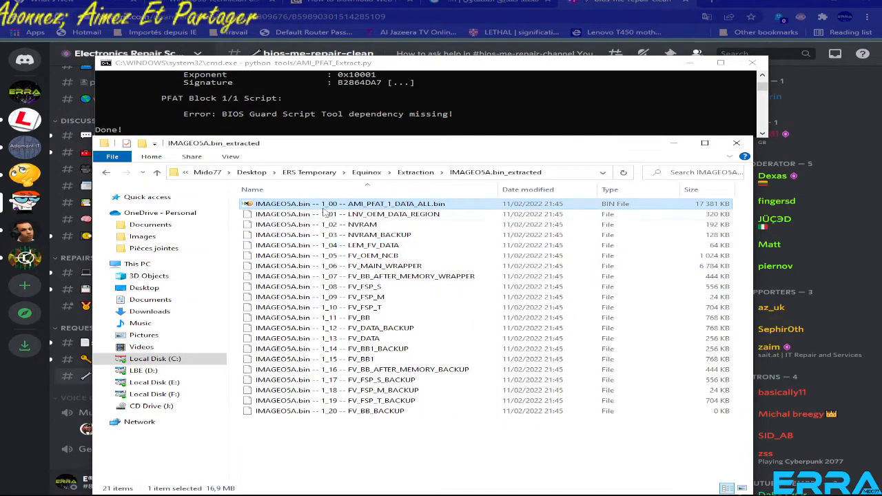
{"action": "left_click", "coordinate": [320, 215]}
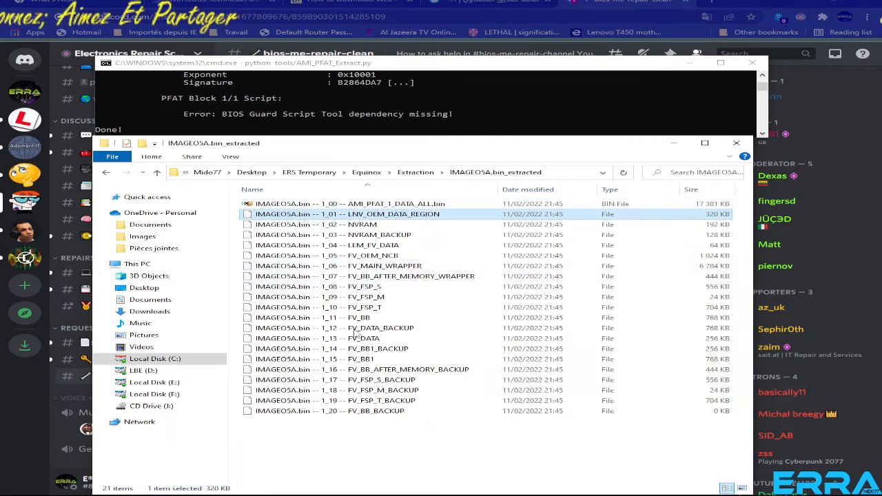
{"action": "left_click", "coordinate": [374, 412]}
{"action": "left_click", "coordinate": [374, 370]}
{"action": "left_click", "coordinate": [364, 318]}
{"action": "left_click", "coordinate": [365, 299]}
{"action": "left_click", "coordinate": [366, 266]}
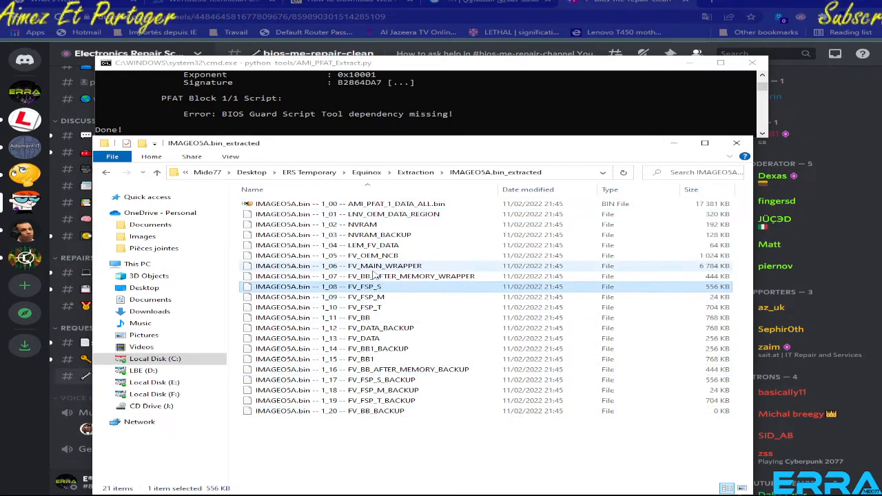
{"action": "left_click", "coordinate": [367, 256]}
{"action": "left_click", "coordinate": [368, 235]}
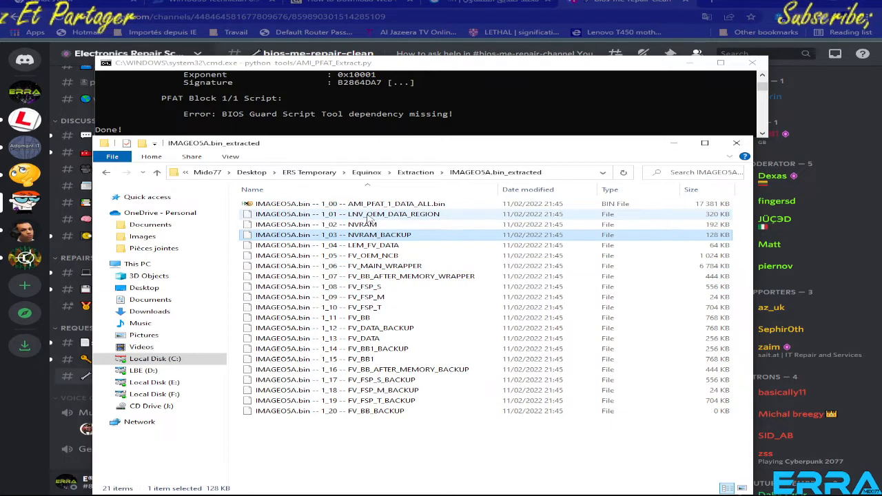
{"action": "left_click", "coordinate": [370, 224]}
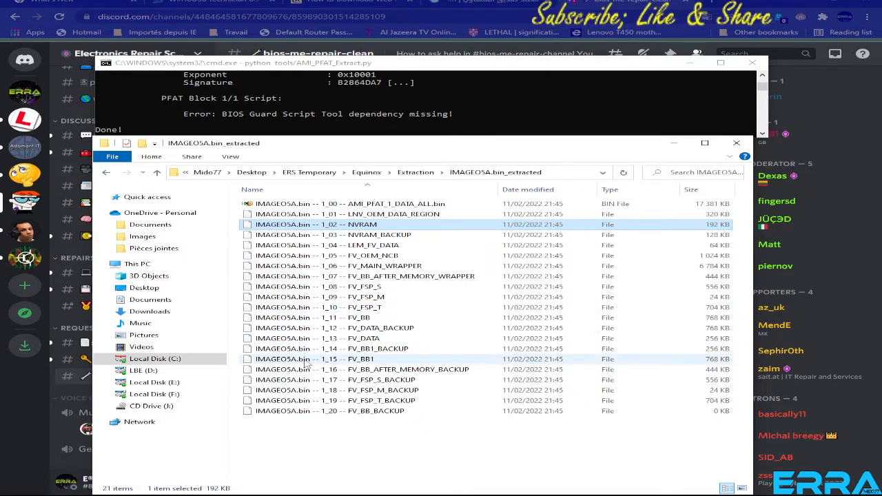
Select the component files from 1_01 LNV_OEM_DATA_REGION through 1_20 FV_BB_BACKUP to check them together, and clear the selection.
{"action": "left_click", "coordinate": [291, 411]}
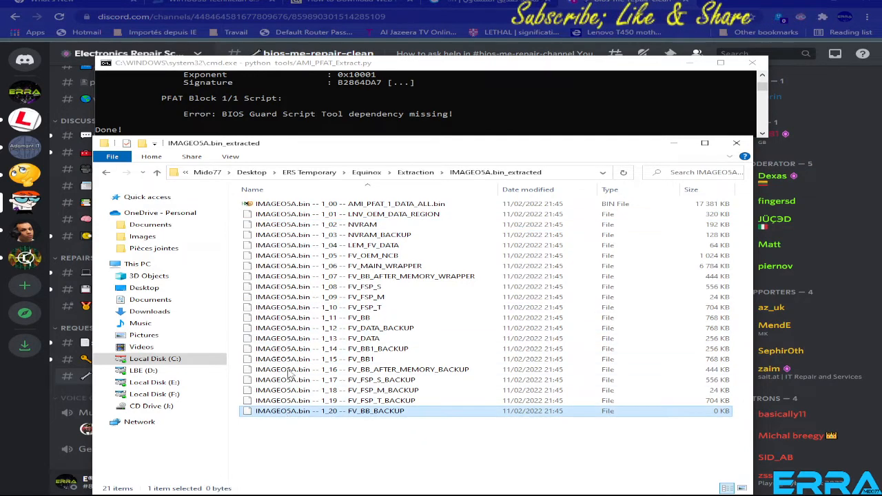
{"action": "left_click", "coordinate": [295, 215], "text": "shift"}
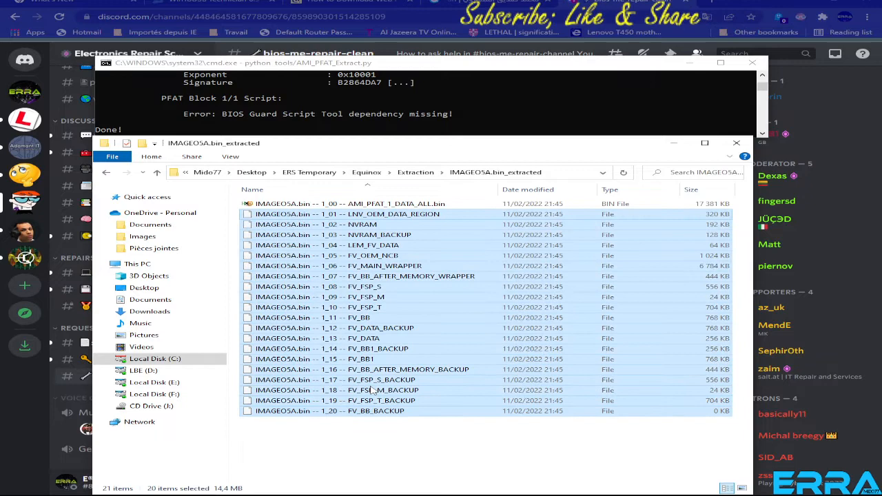
{"action": "left_click", "coordinate": [387, 445]}
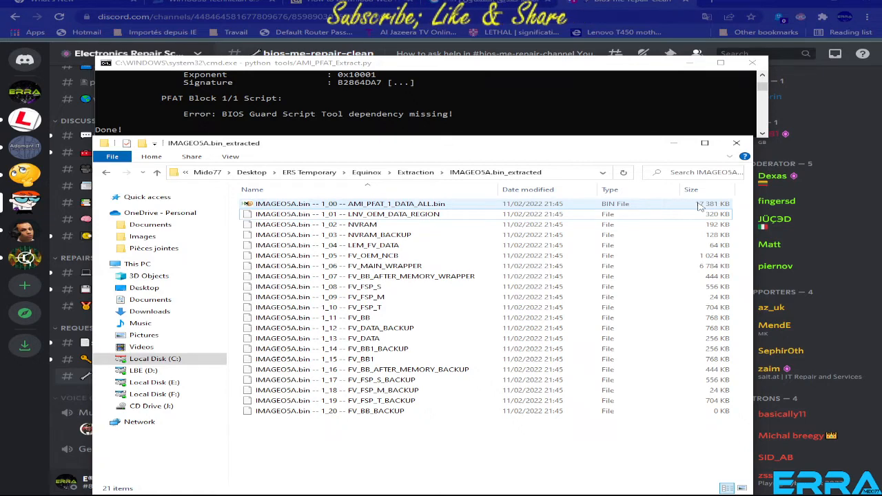
Open the 1_00 AMI_PFAT_1_DATA_ALL.bin file in HxD, inspect its hex content and return to the extracted folder.
{"action": "double_click", "coordinate": [292, 205]}
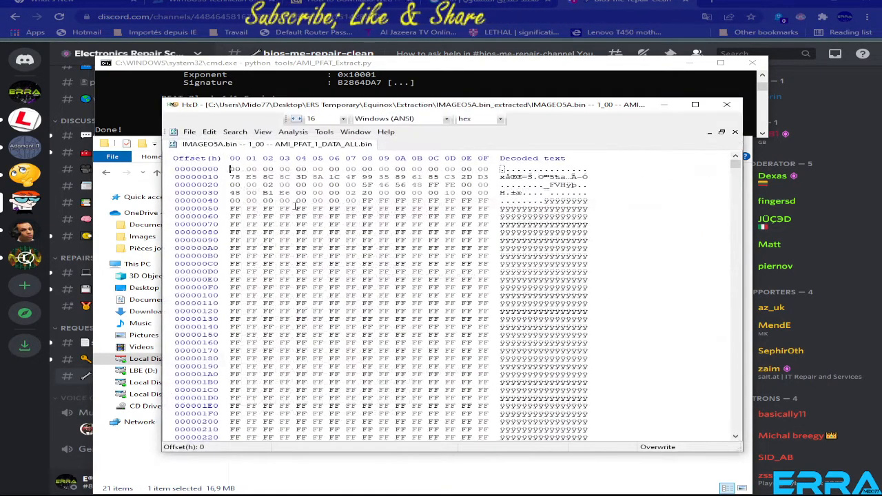
{"action": "scroll", "coordinate": [530, 307], "scroll_direction": "down", "scroll_amount": 11}
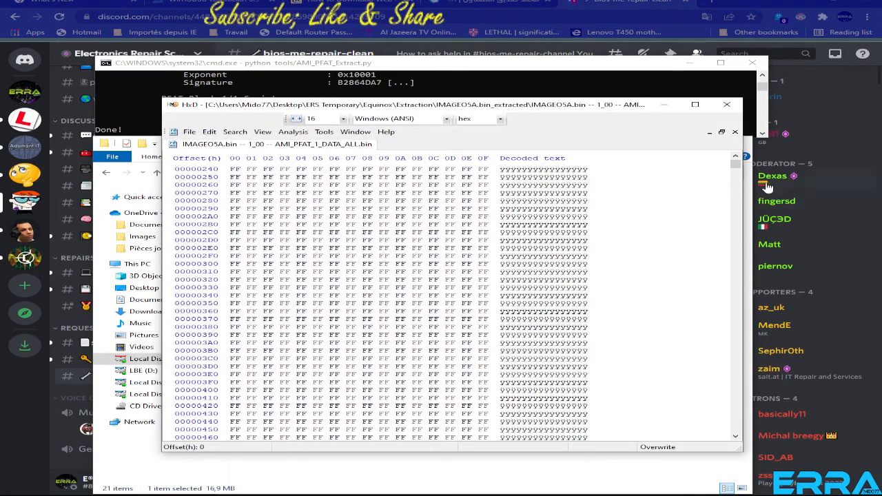
{"action": "left_click_drag", "start_coordinate": [736, 168], "coordinate": [762, 149]}
{"action": "left_click", "coordinate": [527, 474]}
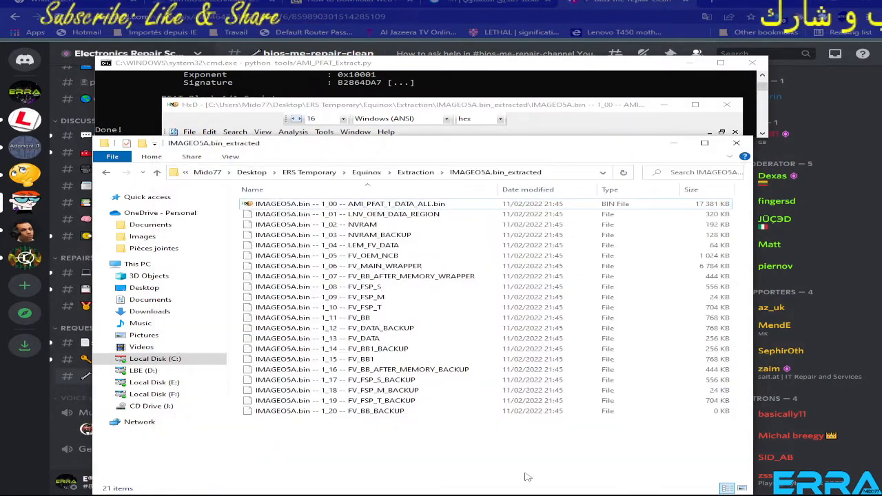
Go up from IMAGEO5A.bin_extracted through the parent folders and show the contents of the Equinox folder.
{"action": "left_click", "coordinate": [157, 172]}
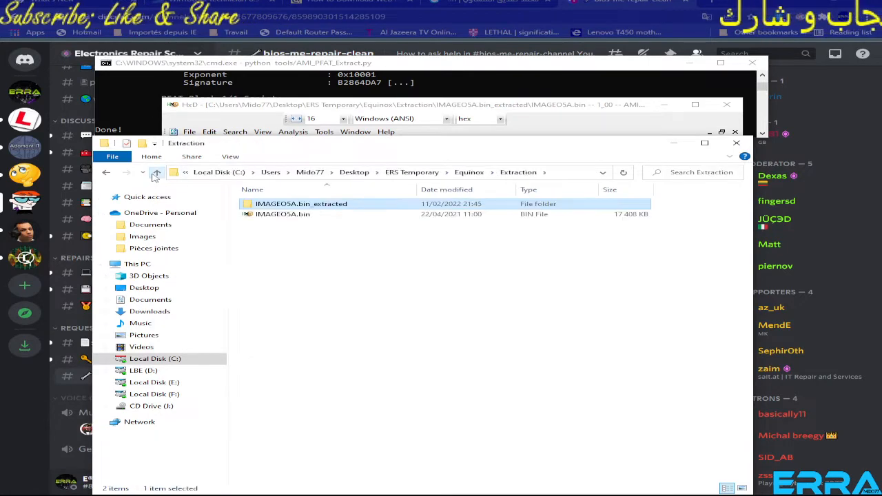
{"action": "left_click", "coordinate": [157, 173]}
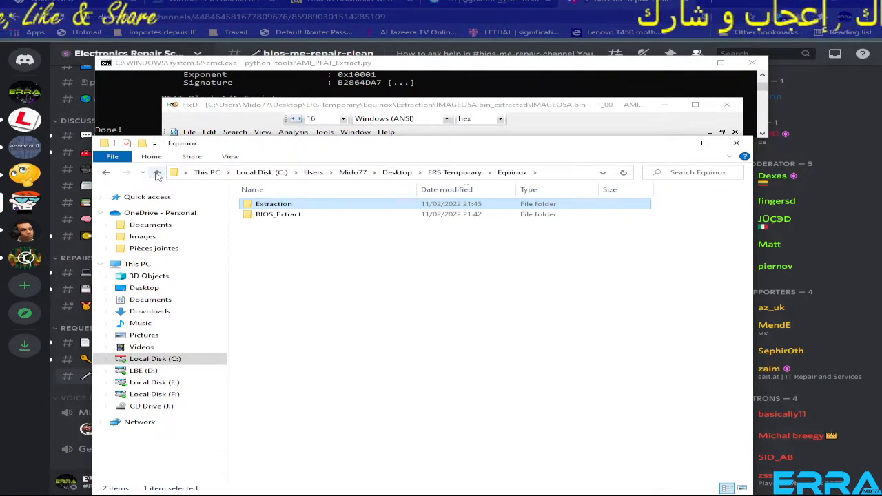
{"action": "left_click", "coordinate": [158, 173]}
{"action": "double_click", "coordinate": [262, 207]}
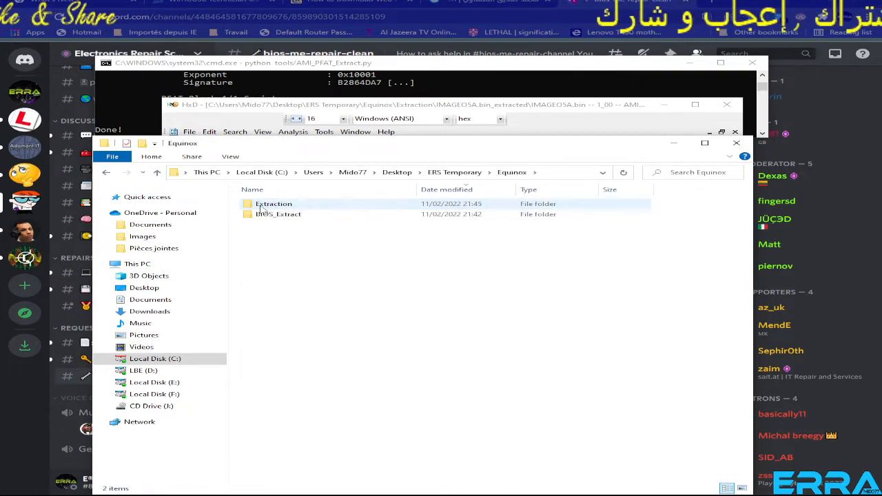
Review the AMI_PFAT_1_DATA_ALL.bin content in HxD, highlighting a block from offset 97 to 10B, and return to the Equinox folder.
{"action": "left_click", "coordinate": [581, 112]}
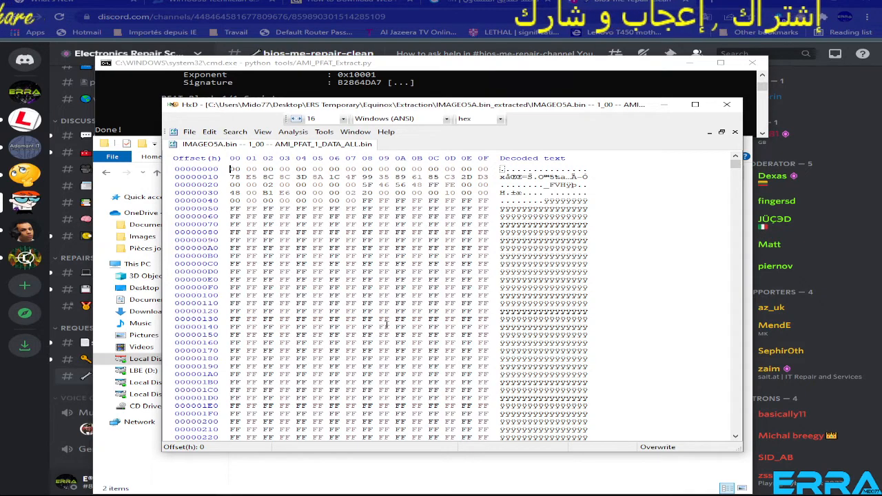
{"action": "left_click_drag", "start_coordinate": [350, 241], "coordinate": [430, 298]}
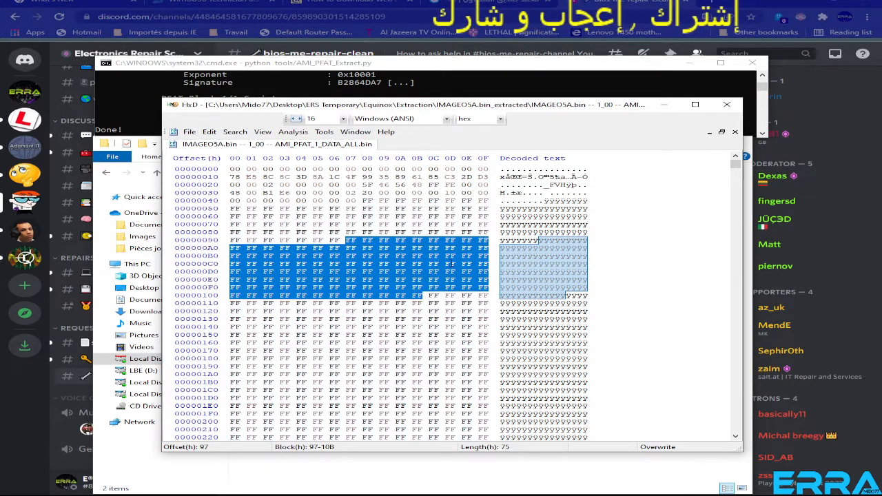
{"action": "left_click", "coordinate": [508, 471]}
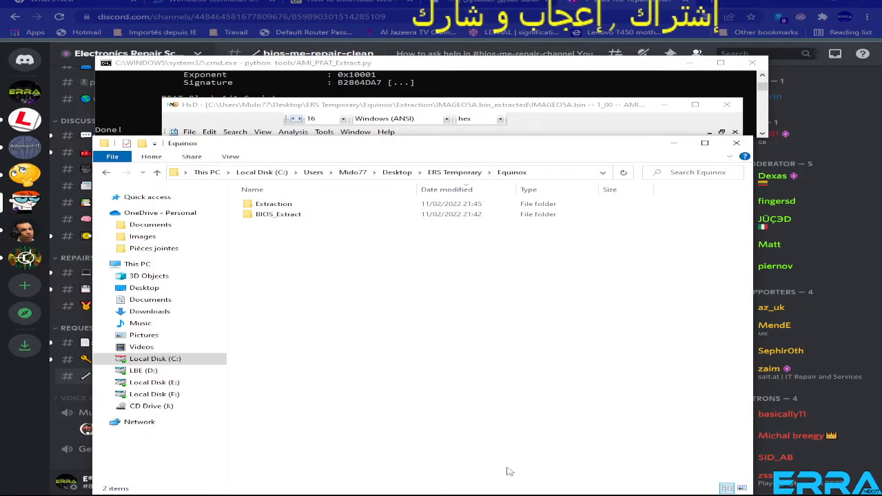
Compare the size of AMI_PFAT_1_DATA_ALL.bin in the extracted folder with that of the original IMAGEO5A.bin.
{"action": "double_click", "coordinate": [288, 206]}
{"action": "double_click", "coordinate": [297, 206]}
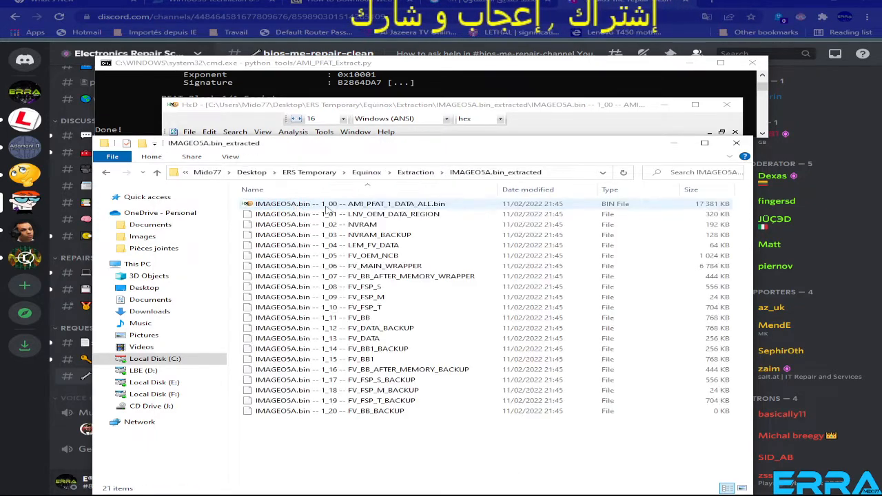
{"action": "left_click", "coordinate": [710, 205]}
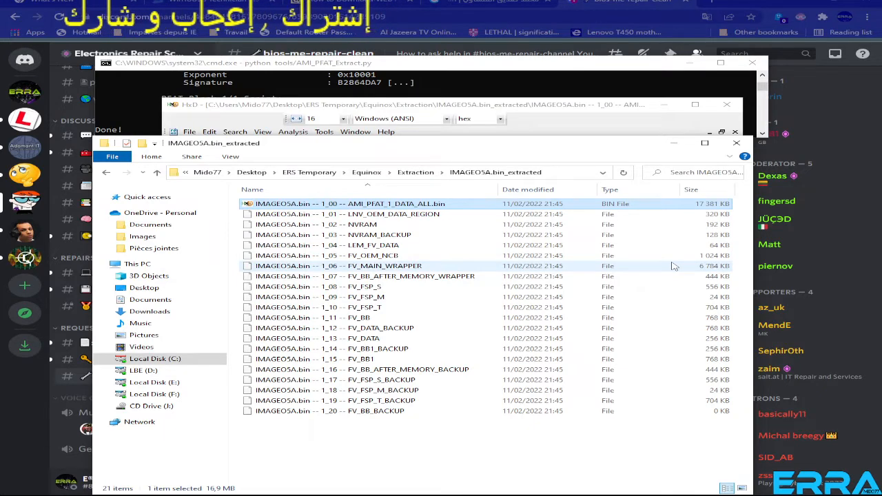
{"action": "left_click", "coordinate": [156, 173]}
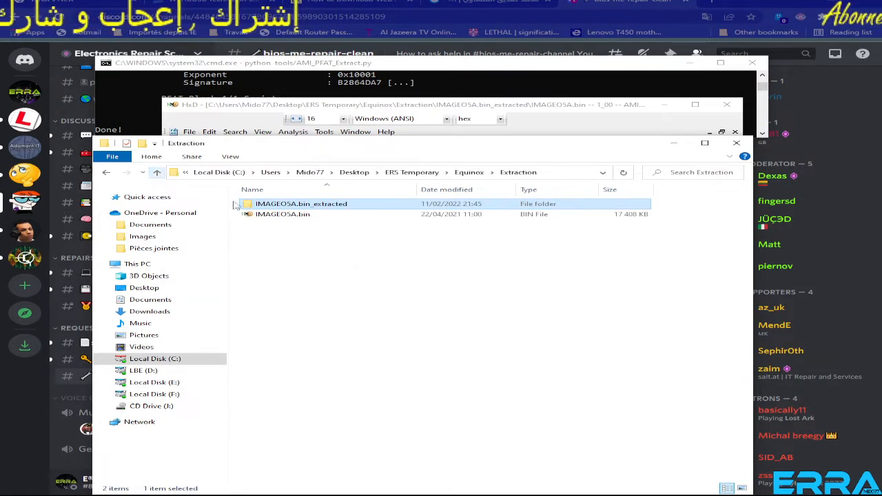
{"action": "left_click", "coordinate": [279, 214]}
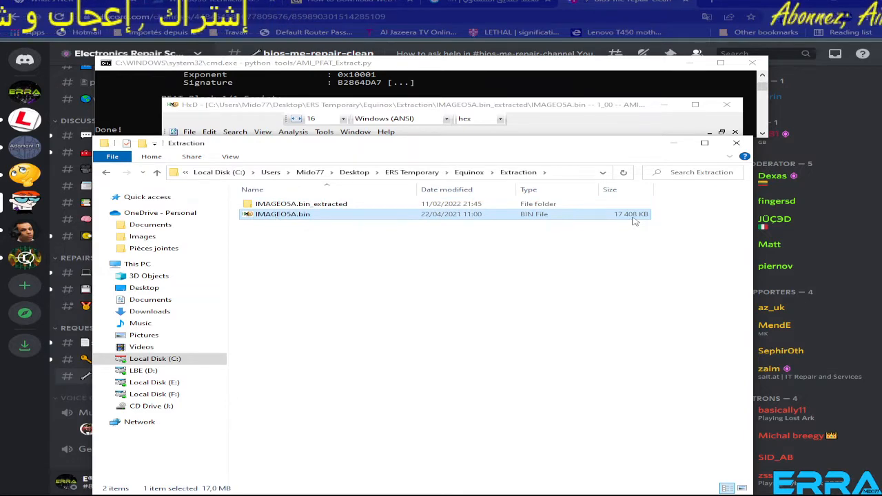
{"action": "double_click", "coordinate": [310, 204]}
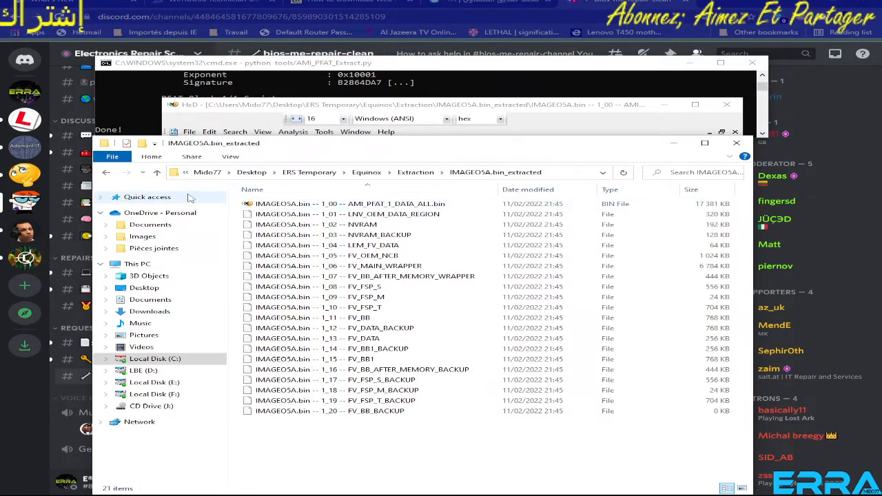
Find the original dump attachment in the bios-me-repair-clean channel and save Lenovo_AIOIdeaCentre_3_22ITL6_original_dump.rar to the Equinox folder.
{"action": "left_click", "coordinate": [158, 173]}
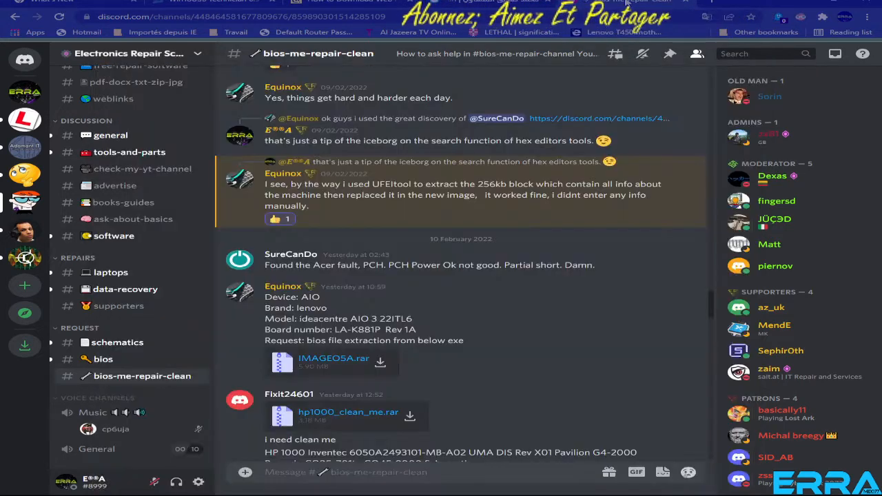
{"action": "left_click", "coordinate": [626, 3]}
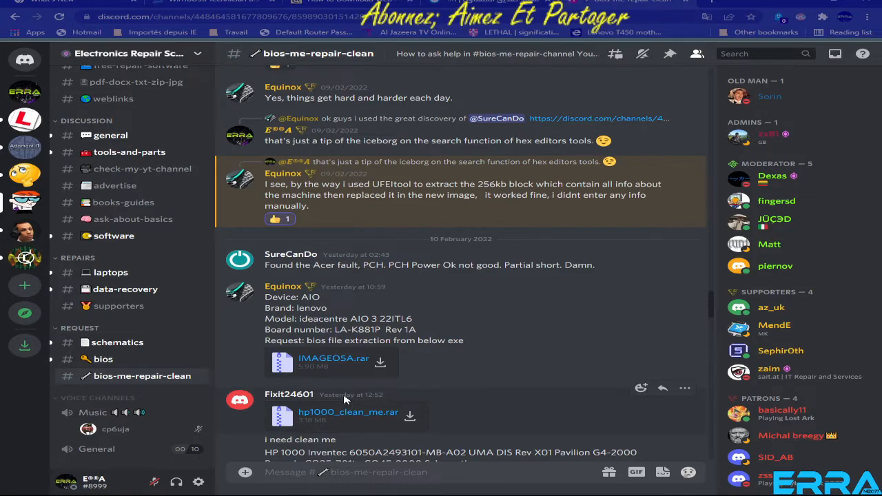
{"action": "scroll", "coordinate": [346, 400], "scroll_direction": "down", "scroll_amount": 2}
{"action": "scroll", "coordinate": [346, 400], "scroll_direction": "down", "scroll_amount": 10}
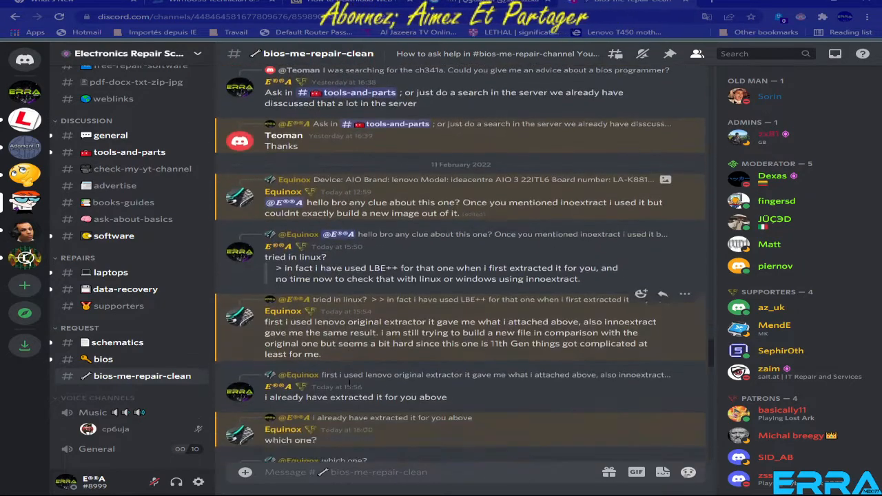
{"action": "scroll", "coordinate": [348, 383], "scroll_direction": "down", "scroll_amount": 5}
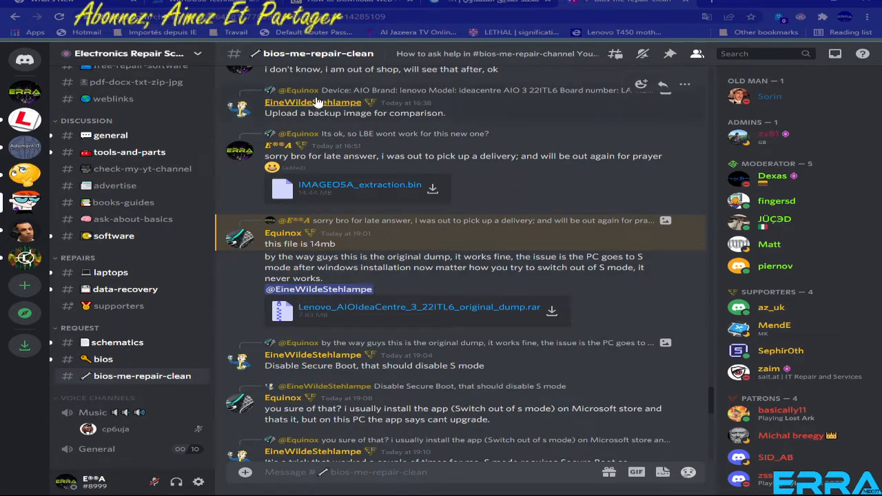
{"action": "left_click_drag", "start_coordinate": [264, 113], "coordinate": [428, 117]}
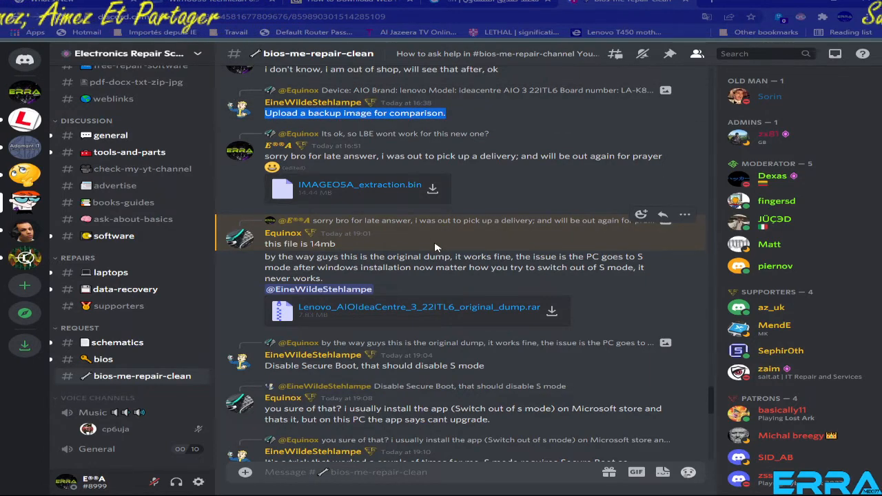
{"action": "left_click", "coordinate": [553, 312]}
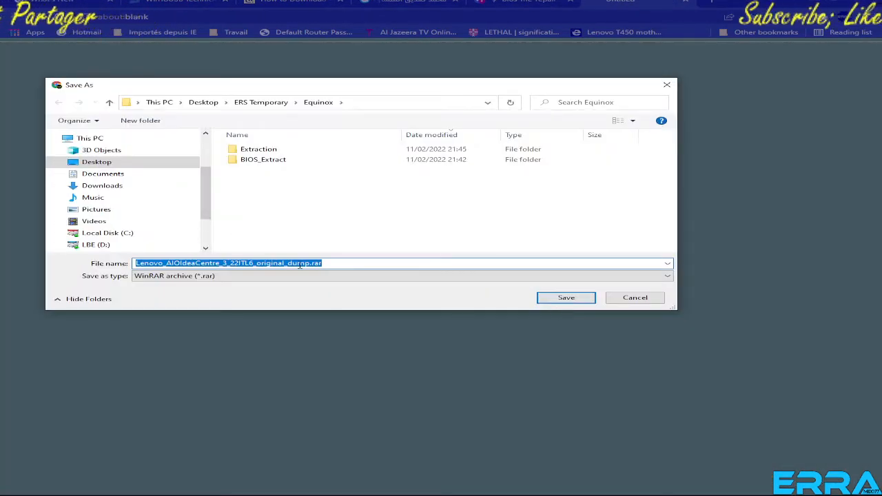
{"action": "left_click", "coordinate": [566, 298]}
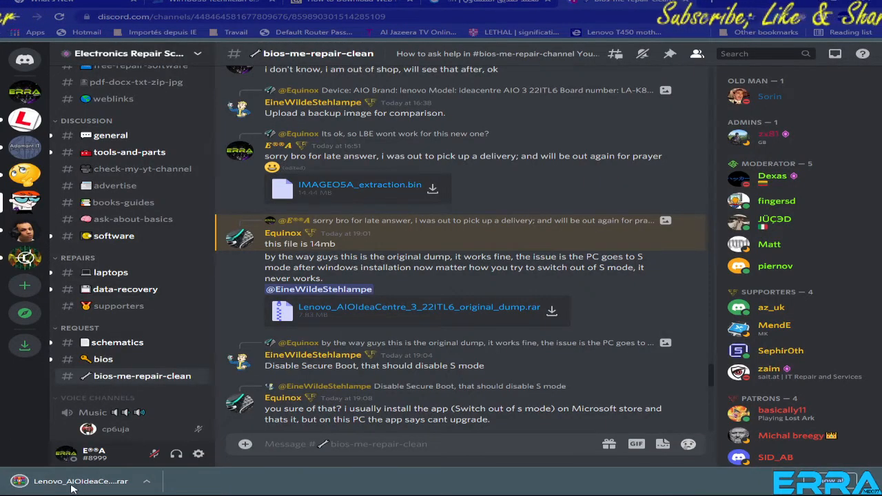
Extract the downloaded original dump archive directly into the Equinox folder and delete the .rar file.
{"action": "right_click", "coordinate": [71, 488]}
{"action": "left_click", "coordinate": [114, 460]}
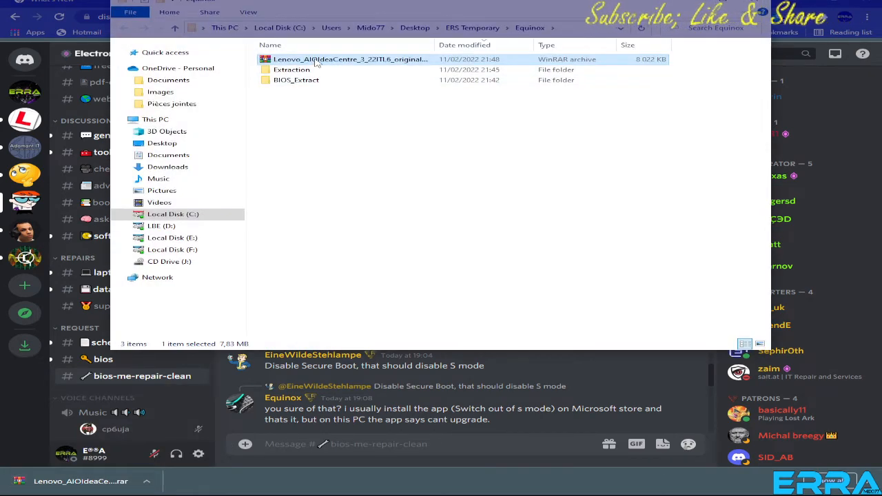
{"action": "right_click", "coordinate": [315, 62]}
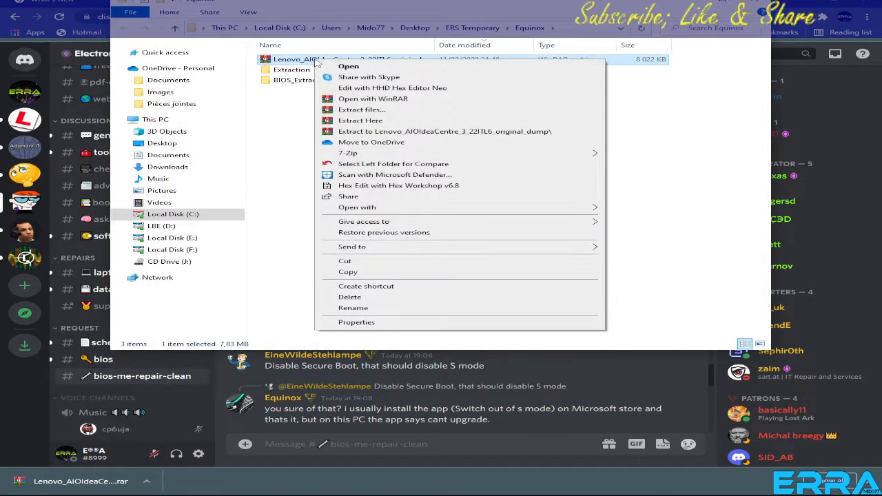
{"action": "left_click", "coordinate": [368, 121]}
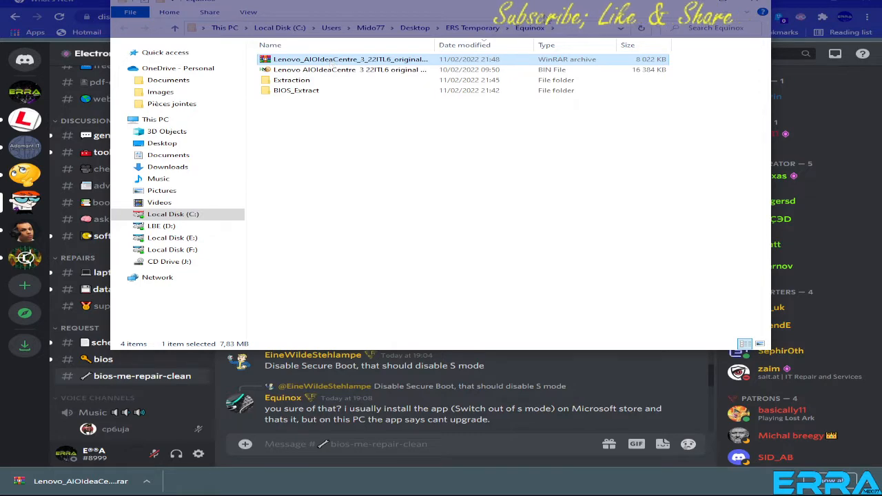
{"action": "key", "text": "Delete"}
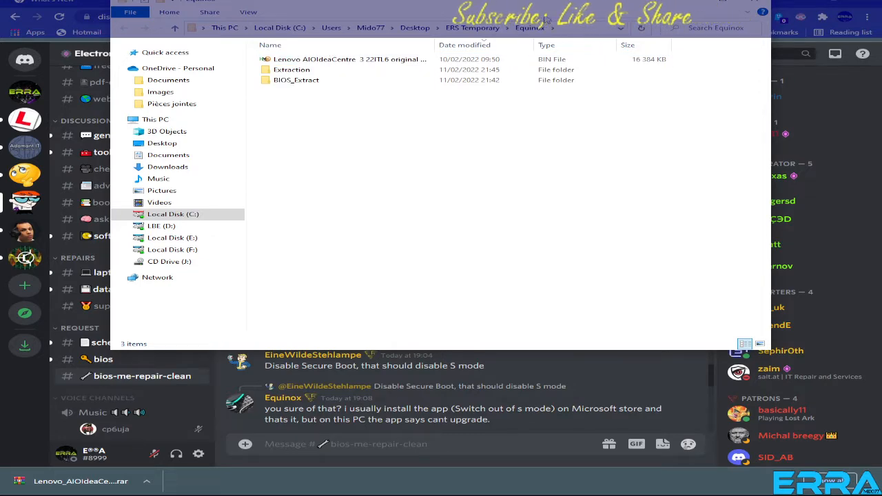
Open the Lenovo AIOIdeaCentre 3 22ITL6 original dump.BIN in HxD and copy its first two rows of bytes, offsets 0 to 1F.
{"action": "double_click", "coordinate": [391, 58]}
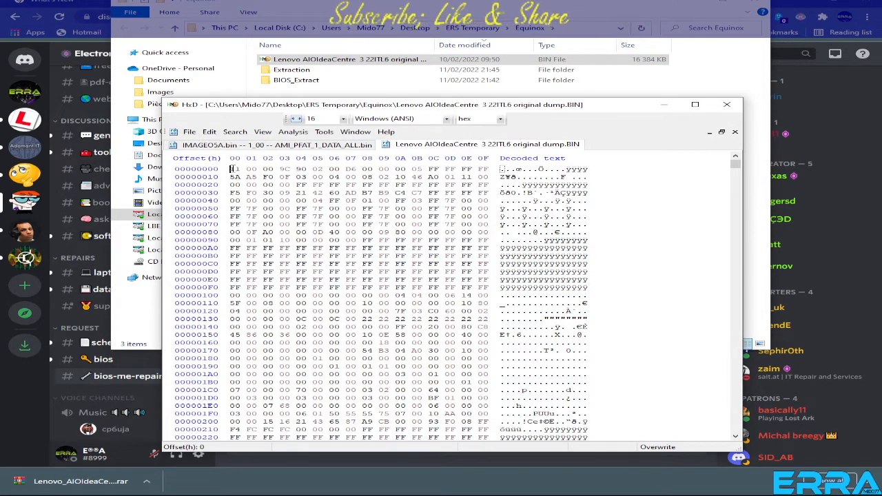
{"action": "left_click_drag", "start_coordinate": [233, 169], "coordinate": [488, 177]}
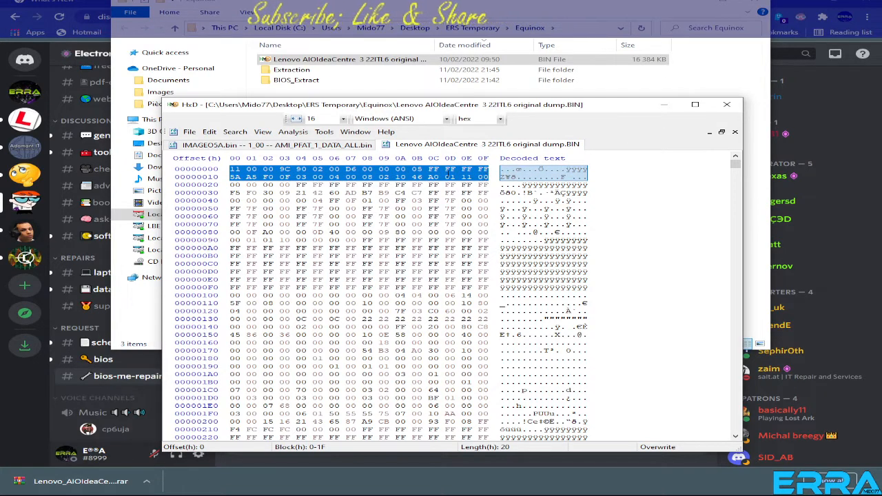
{"action": "right_click", "coordinate": [432, 176]}
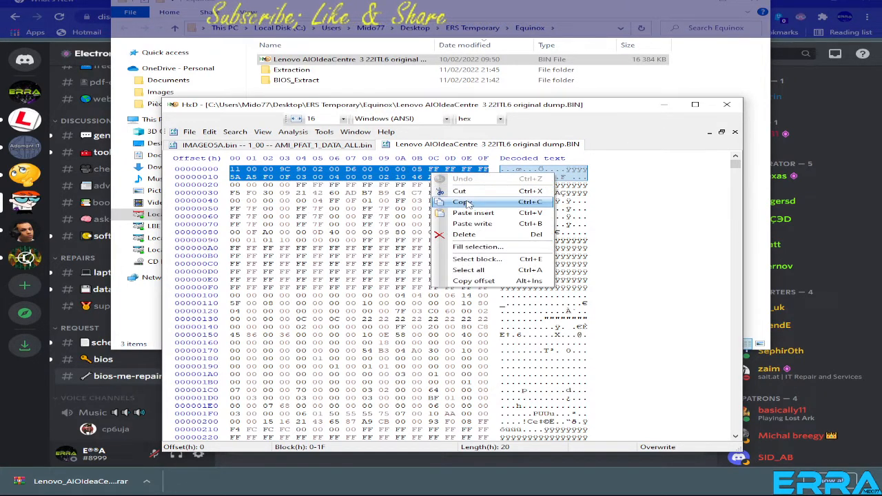
{"action": "left_click", "coordinate": [490, 204]}
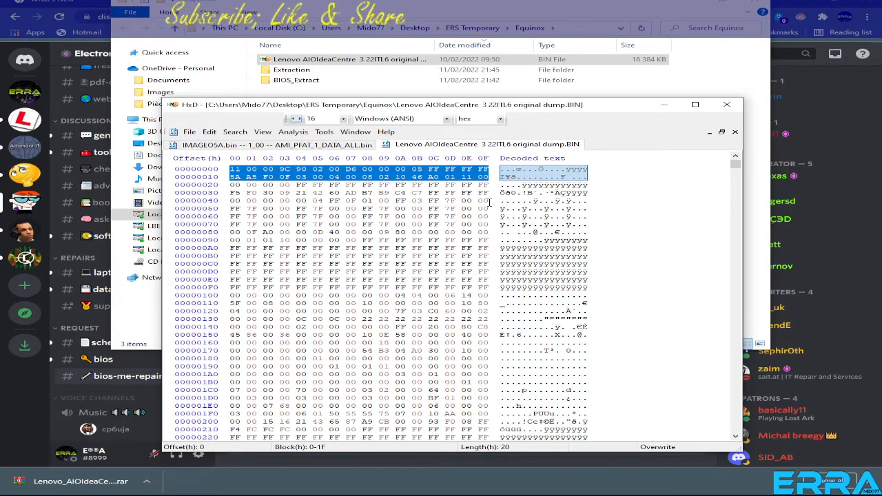
Search forward in AMI_PFAT_1_DATA_ALL.bin for the hex values copied from the original dump.
{"action": "left_click", "coordinate": [312, 145]}
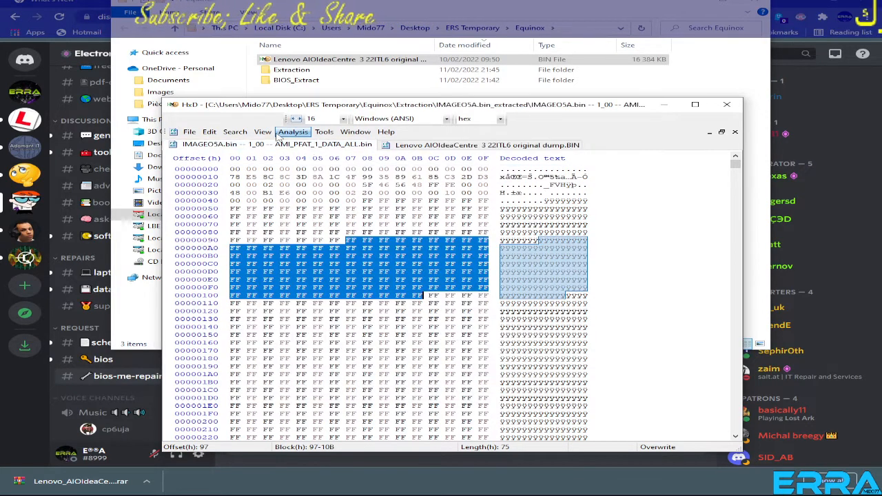
{"action": "left_click", "coordinate": [235, 132]}
{"action": "left_click", "coordinate": [250, 144]}
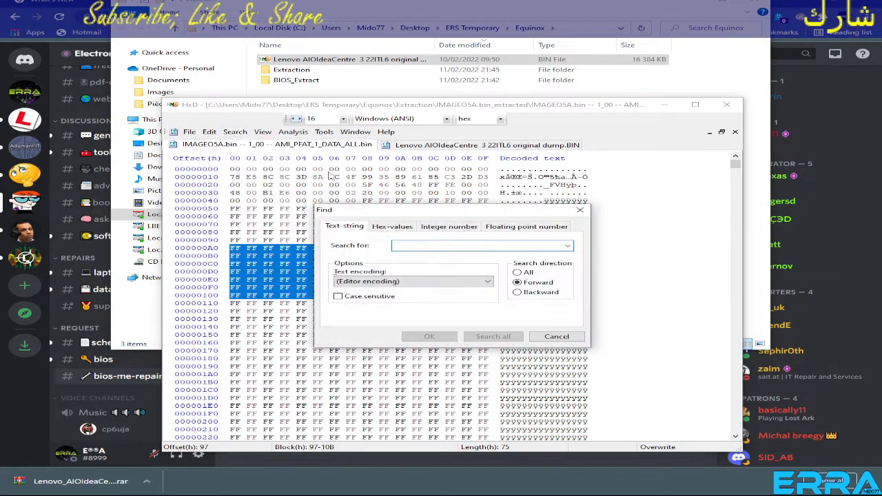
{"action": "left_click", "coordinate": [391, 228]}
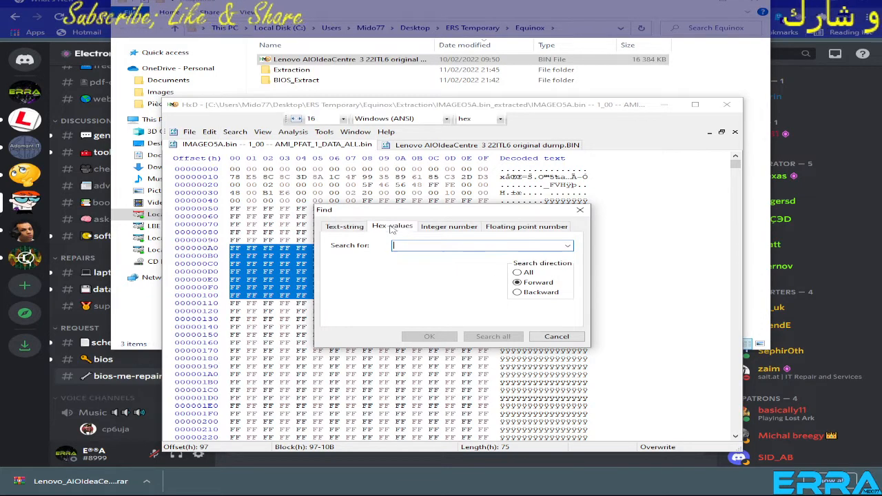
{"action": "right_click", "coordinate": [424, 246]}
{"action": "left_click", "coordinate": [457, 286]}
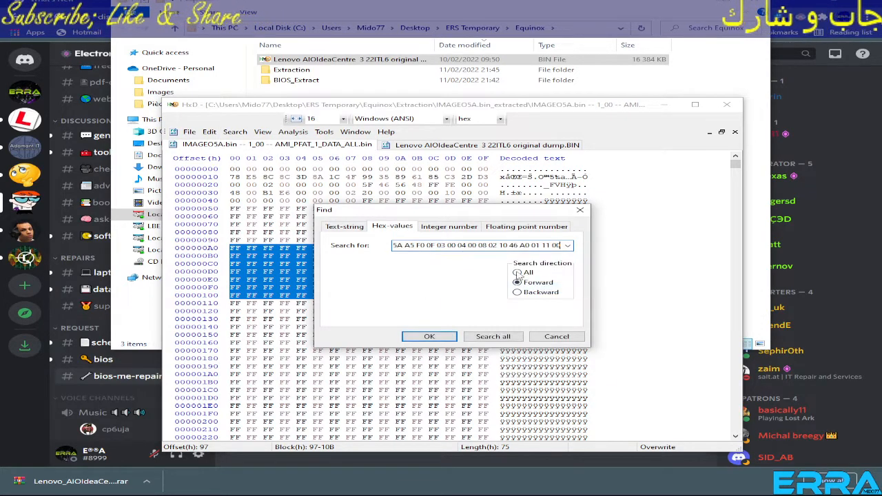
{"action": "left_click", "coordinate": [429, 336]}
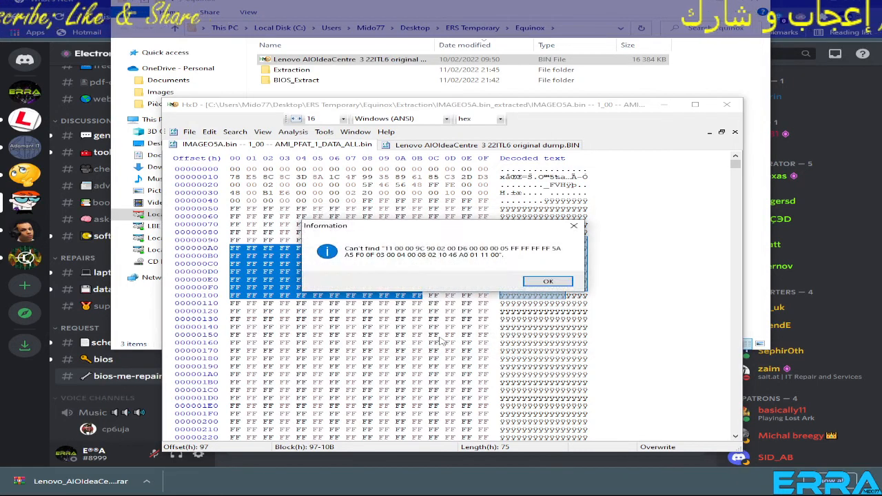
{"action": "left_click", "coordinate": [545, 280]}
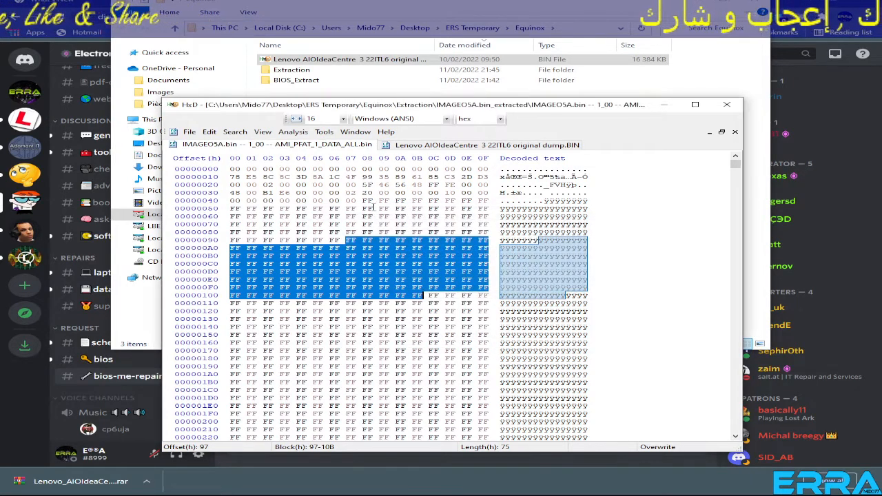
Compare the start of AMI_PFAT_1_DATA_ALL.bin with the original dump, highlighting blocks 58 to 78 and 13 to 1AC in the extracted file.
{"action": "left_click", "coordinate": [496, 215]}
{"action": "left_click_drag", "start_coordinate": [365, 210], "coordinate": [380, 225]}
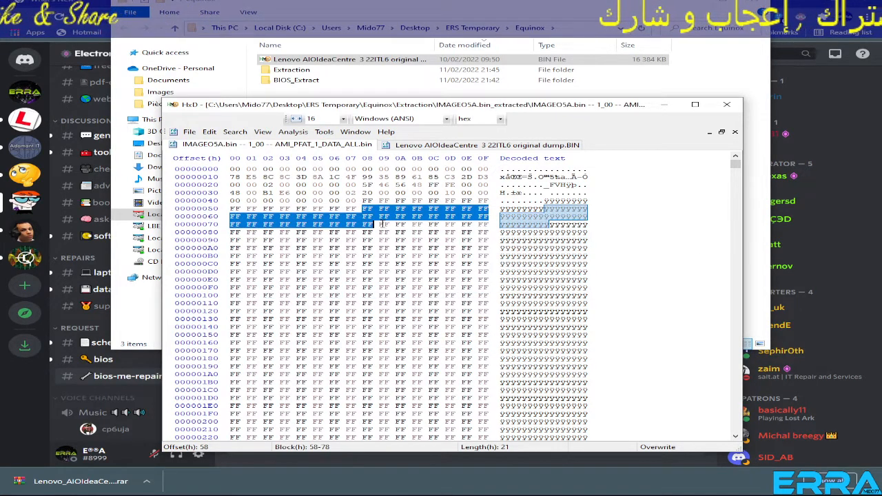
{"action": "left_click_drag", "start_coordinate": [280, 179], "coordinate": [446, 375]}
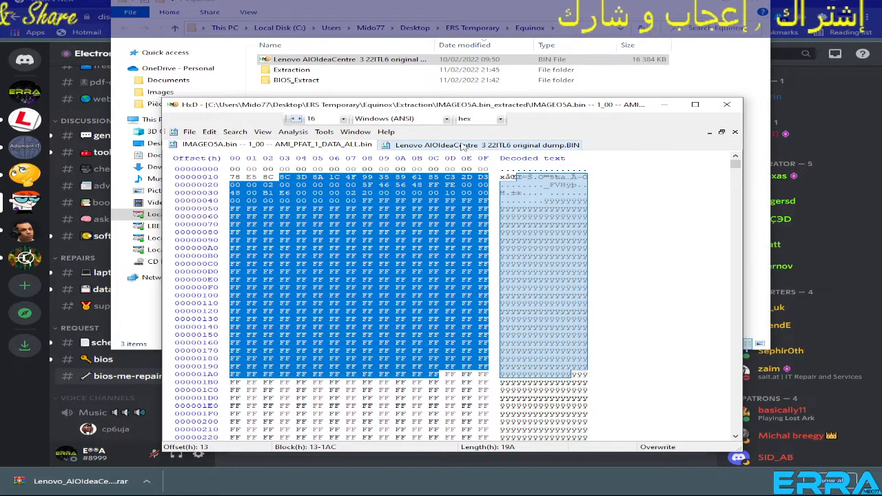
{"action": "left_click", "coordinate": [461, 146]}
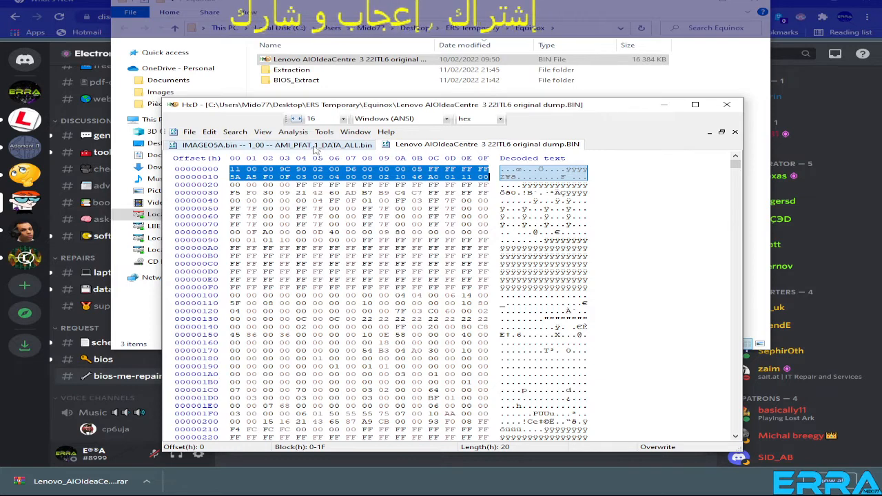
{"action": "left_click", "coordinate": [315, 145]}
{"action": "left_click", "coordinate": [377, 248]}
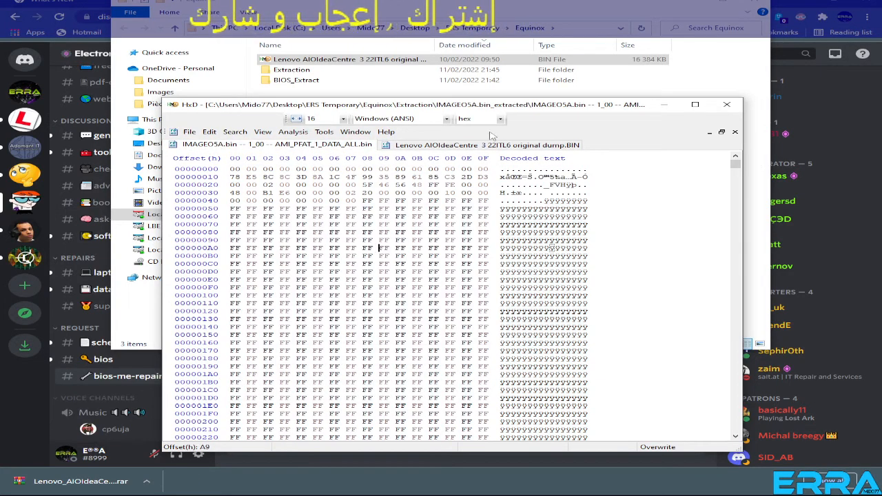
Move the HxD window clear of the Equinox folder's file list, minimize the browser and close the Extraction folder window.
{"action": "left_click_drag", "start_coordinate": [504, 108], "coordinate": [516, 163]}
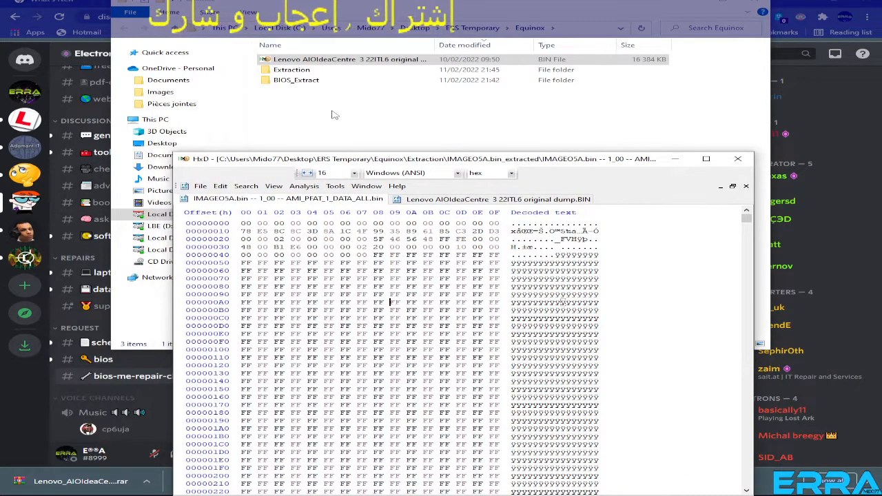
{"action": "left_click_drag", "start_coordinate": [392, 160], "coordinate": [514, 112]}
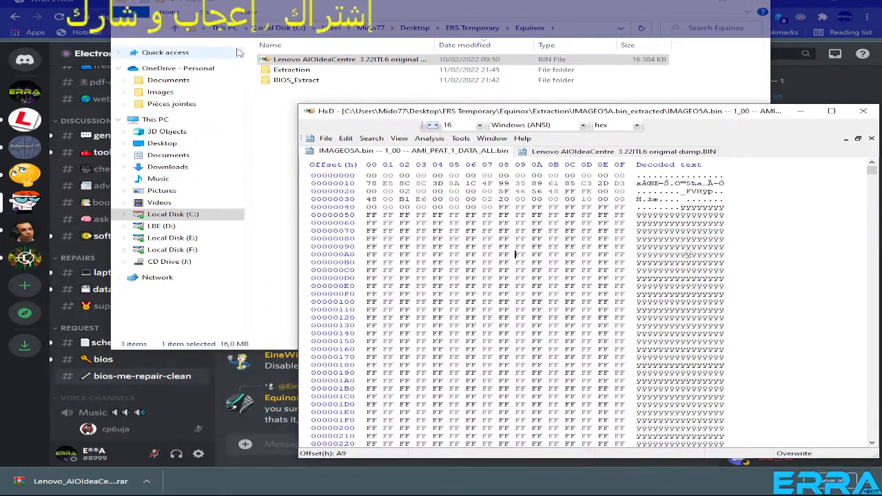
{"action": "left_click", "coordinate": [809, 4]}
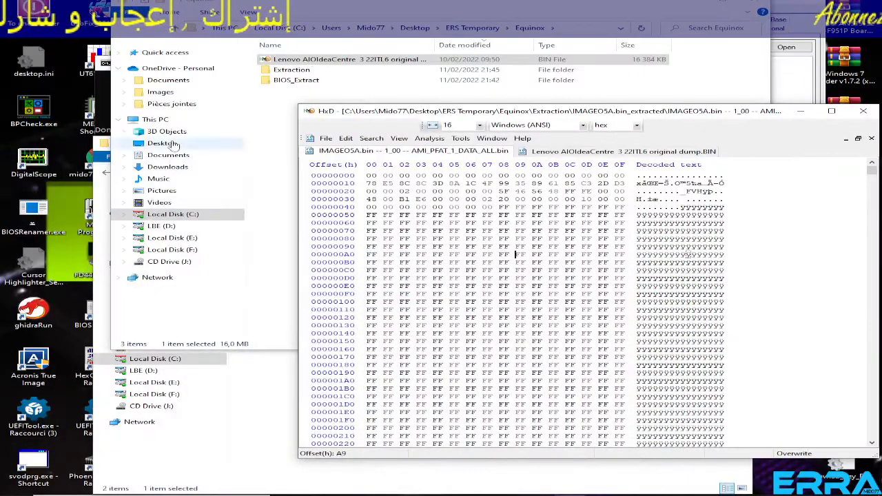
{"action": "left_click", "coordinate": [243, 402]}
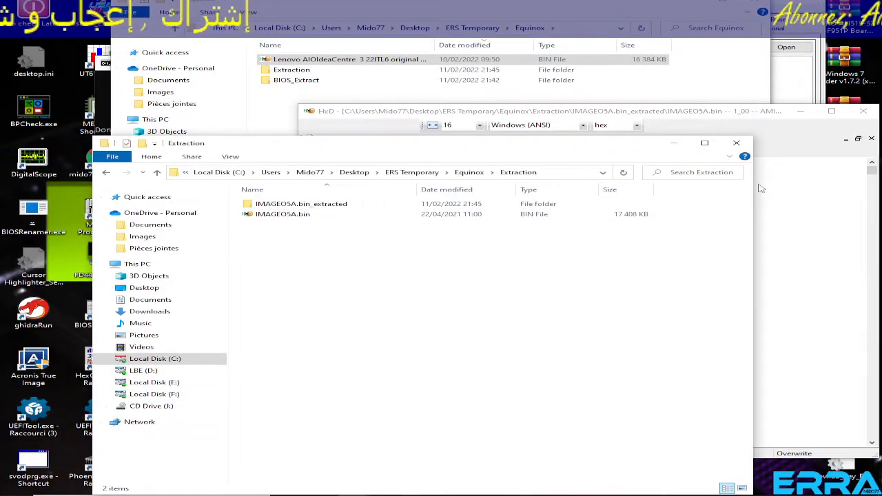
{"action": "left_click", "coordinate": [736, 143]}
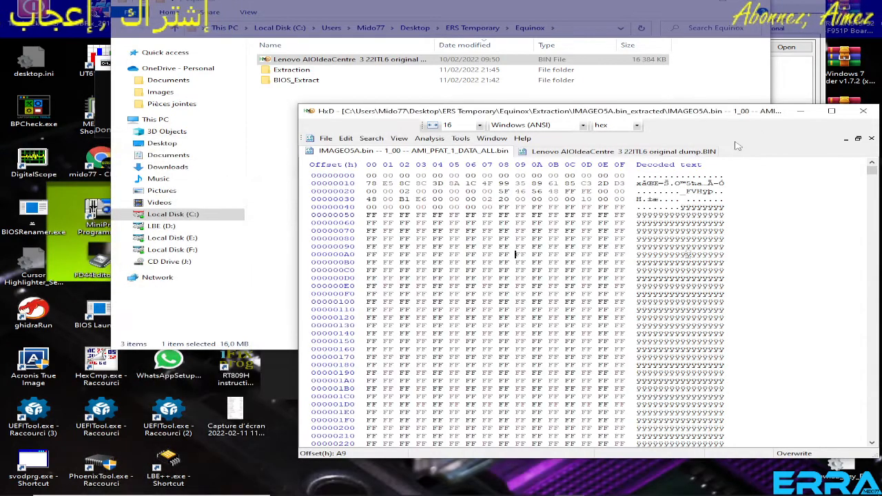
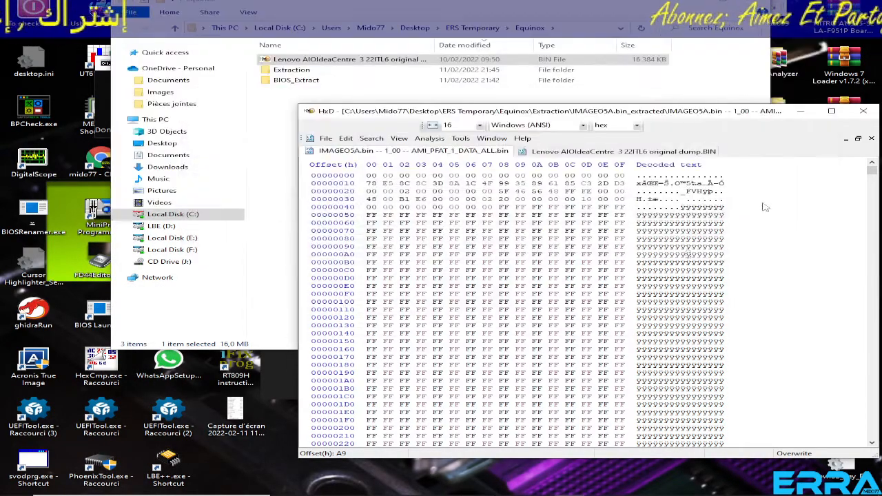
Open Lenovo AIOIdeaCentre 3 22ITL6 original dump.BIN from the Equinox folder in UEFITool NE and expand its Intel image and BIOS region.
{"action": "left_click", "coordinate": [338, 99]}
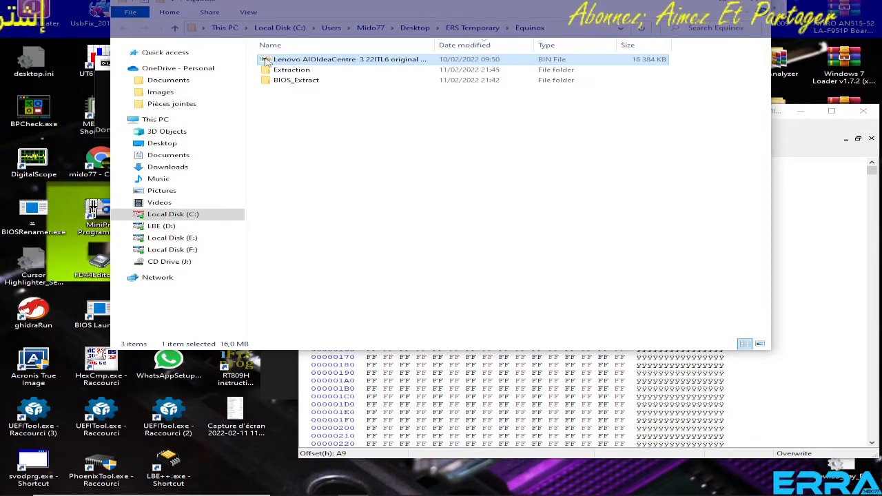
{"action": "left_click_drag", "start_coordinate": [266, 60], "coordinate": [43, 418]}
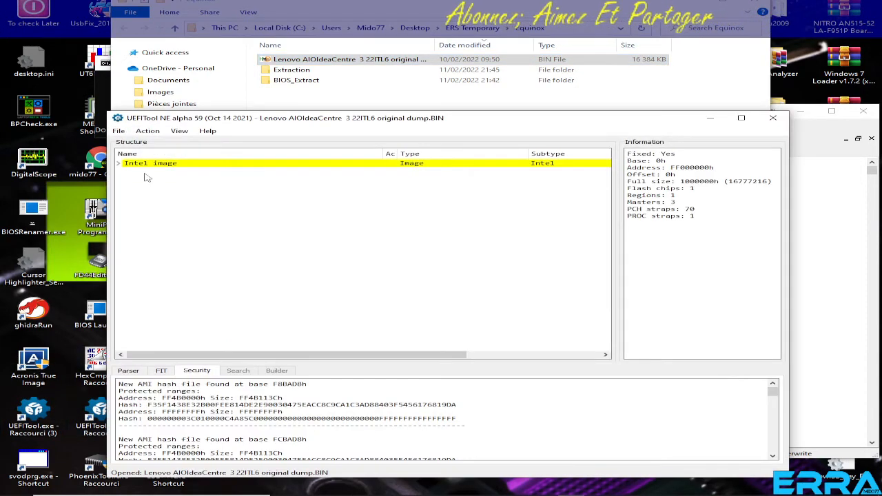
{"action": "left_click", "coordinate": [119, 163]}
{"action": "left_click", "coordinate": [126, 188]}
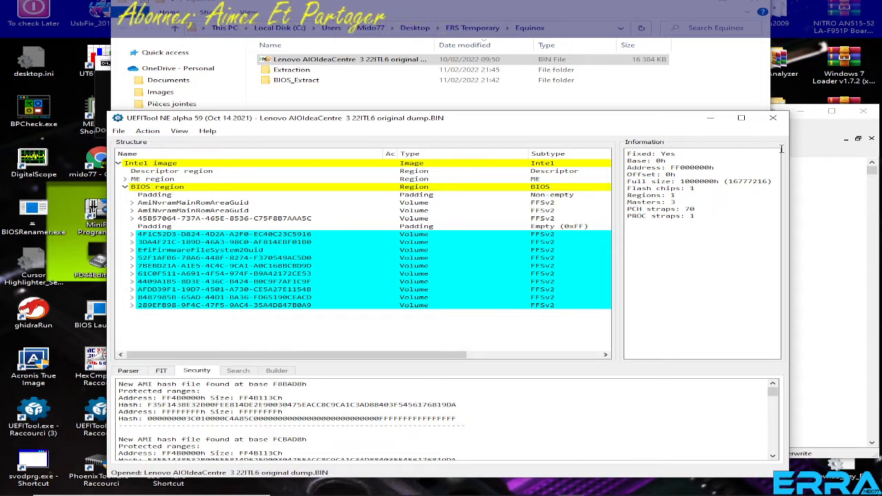
{"action": "left_click", "coordinate": [803, 147]}
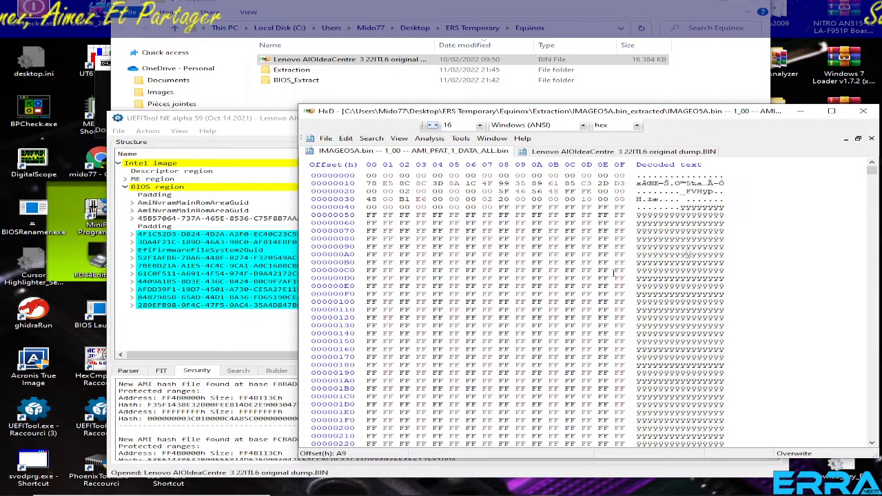
{"action": "left_click", "coordinate": [258, 124]}
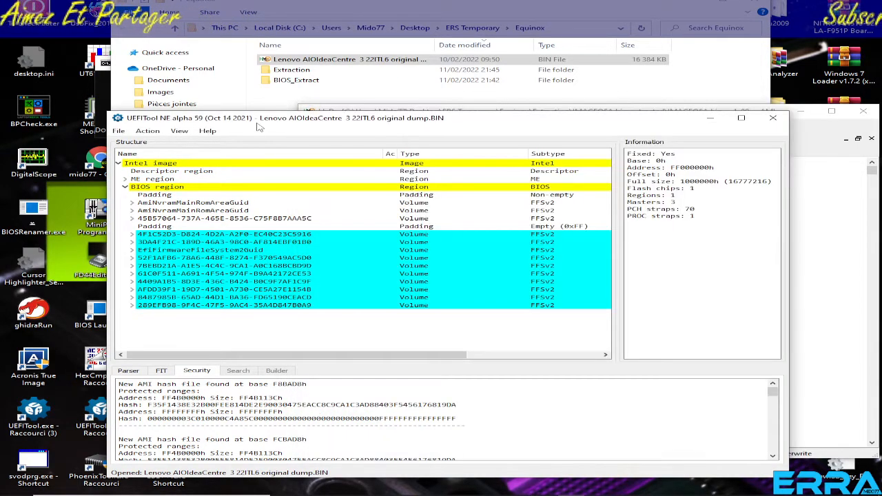
Extract the dump's BIOS region as is and save it as Region_BIOS_BIOS_region.rgn in the Equinox folder.
{"action": "left_click", "coordinate": [146, 196]}
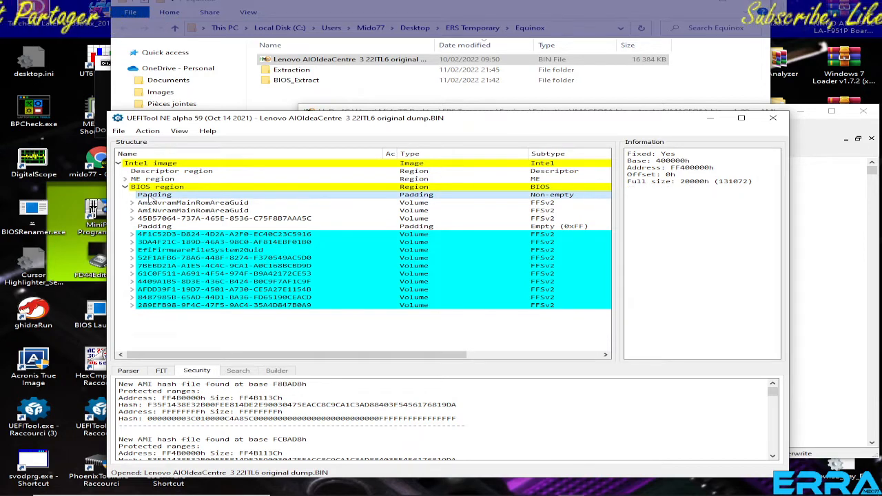
{"action": "left_click", "coordinate": [154, 187]}
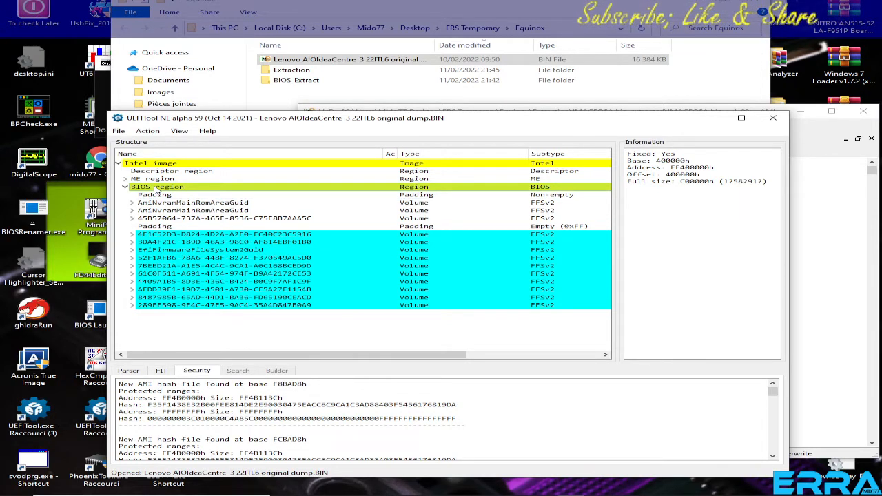
{"action": "right_click", "coordinate": [155, 188]}
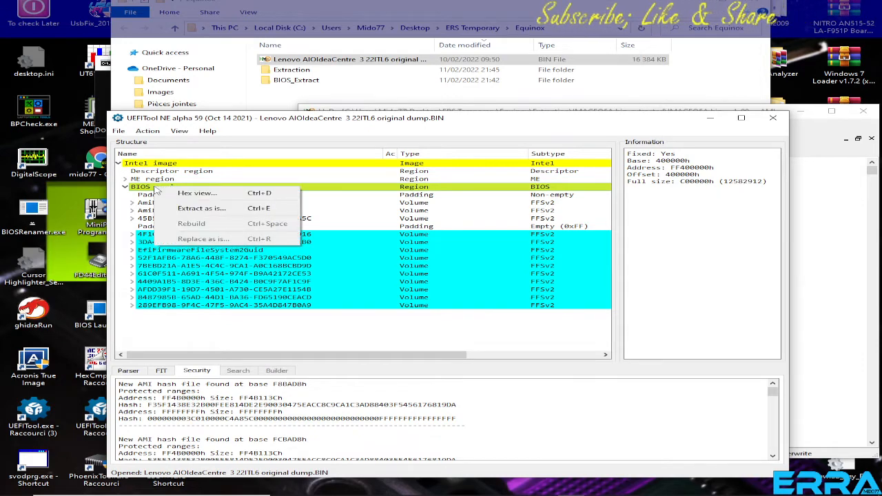
{"action": "left_click", "coordinate": [143, 189]}
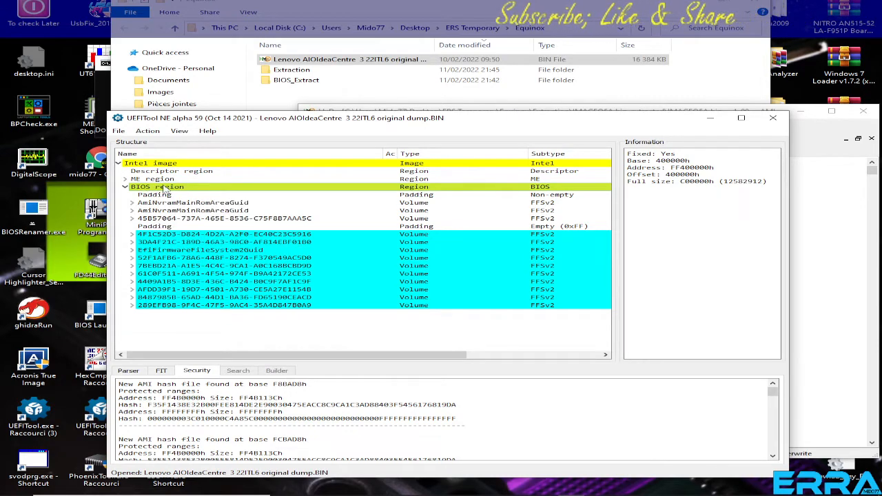
{"action": "right_click", "coordinate": [164, 190]}
{"action": "left_click", "coordinate": [210, 207]}
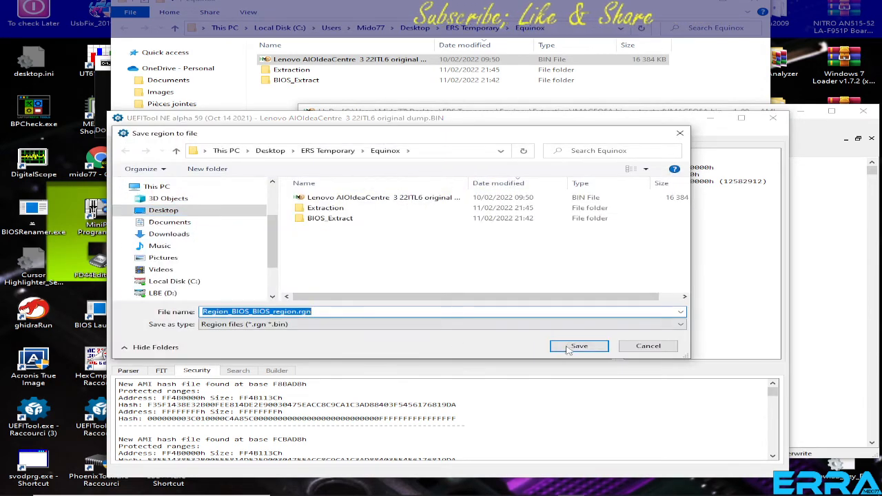
{"action": "left_click", "coordinate": [579, 346]}
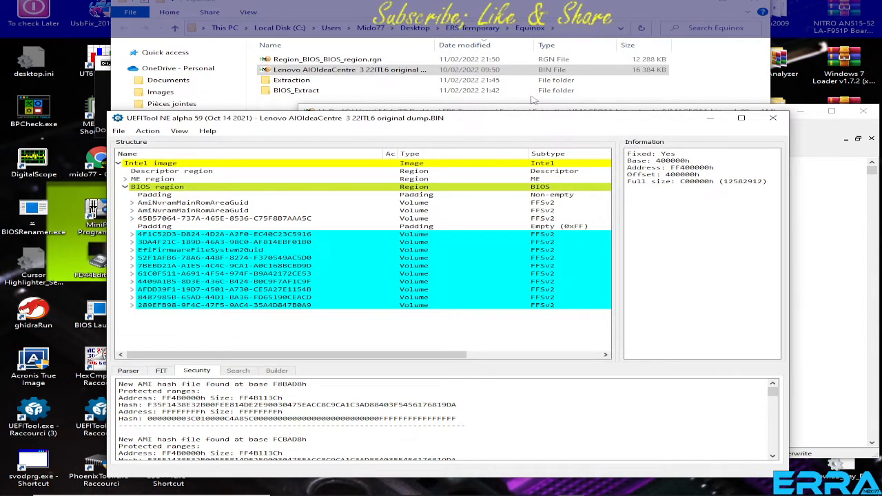
Open Region_BIOS_BIOS_region.rgn from the Equinox folder in HxD and select all of its bytes.
{"action": "left_click", "coordinate": [508, 8]}
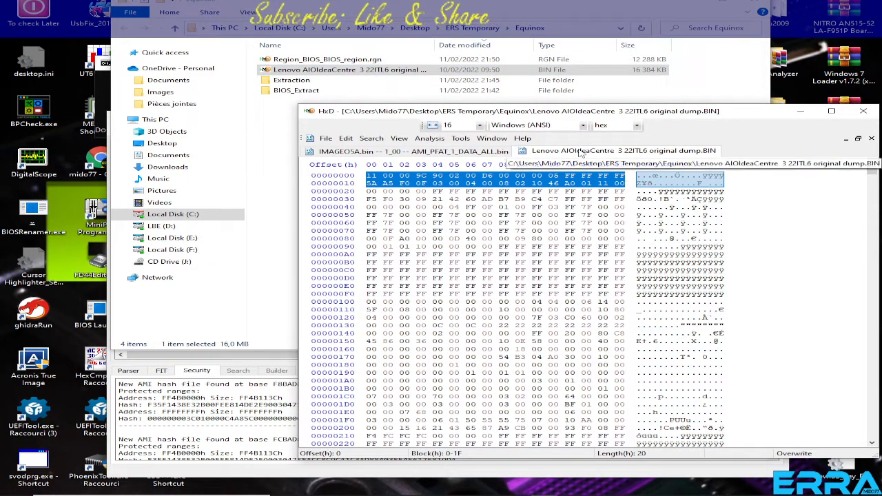
{"action": "left_click", "coordinate": [322, 61]}
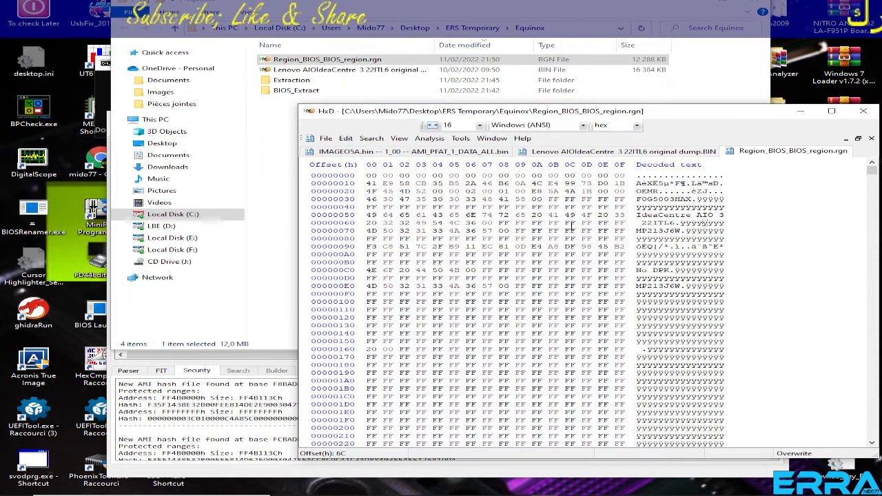
{"action": "key", "text": "ctrl+a"}
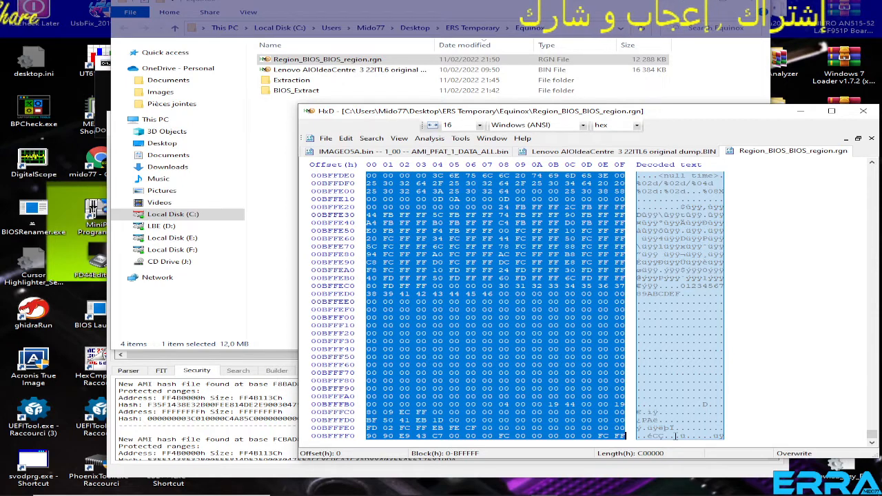
Select a block in AMI_PFAT_1_DATA_ALL.bin starting at offset 0 with a hex length of C00000.
{"action": "left_click", "coordinate": [435, 153]}
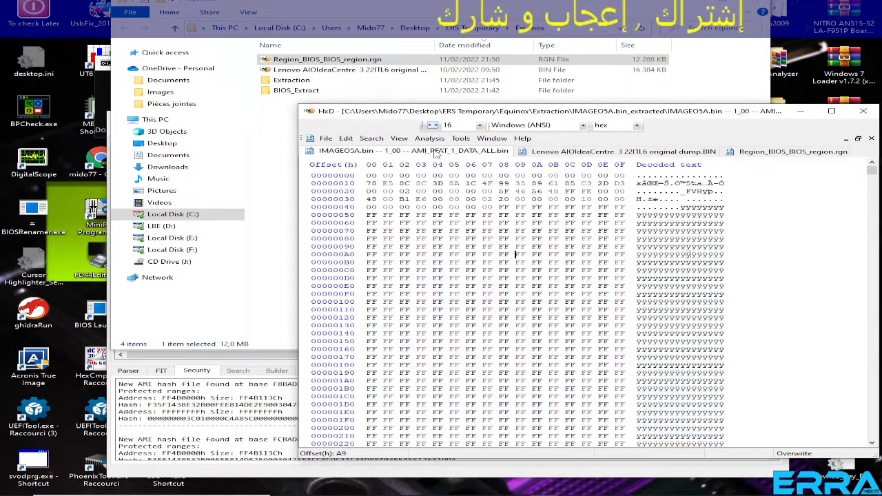
{"action": "left_click", "coordinate": [369, 177]}
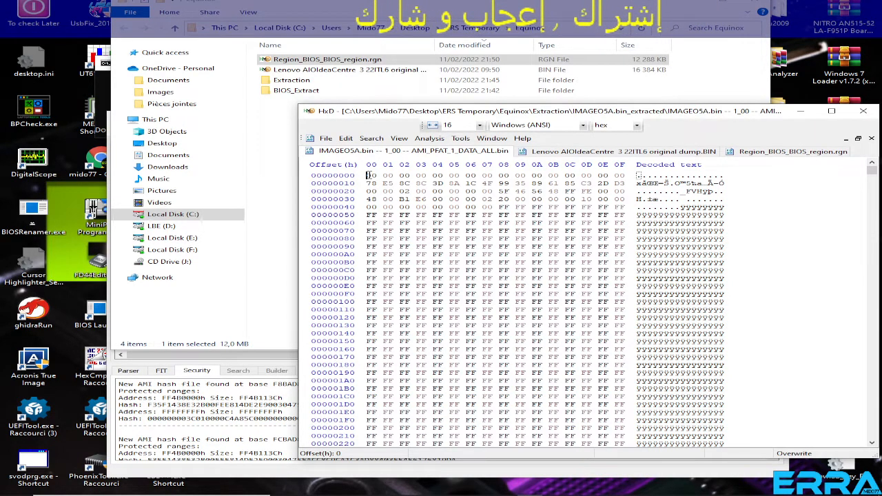
{"action": "right_click", "coordinate": [368, 177]}
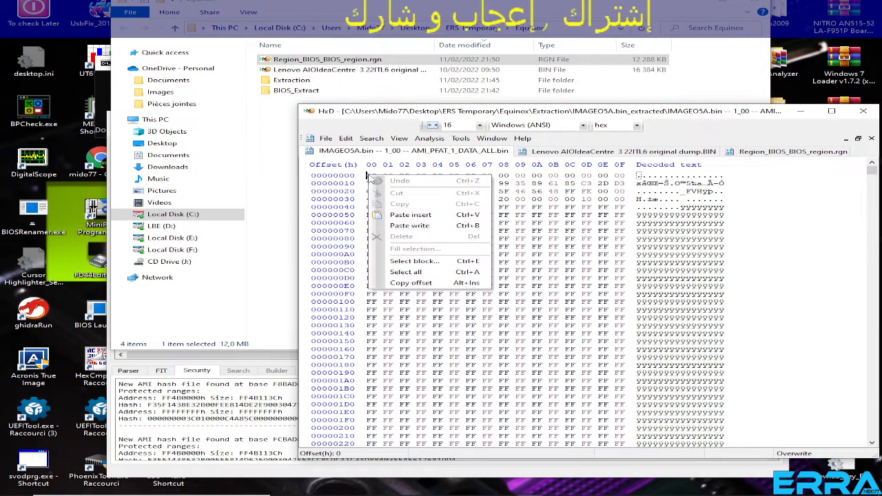
{"action": "left_click", "coordinate": [416, 261]}
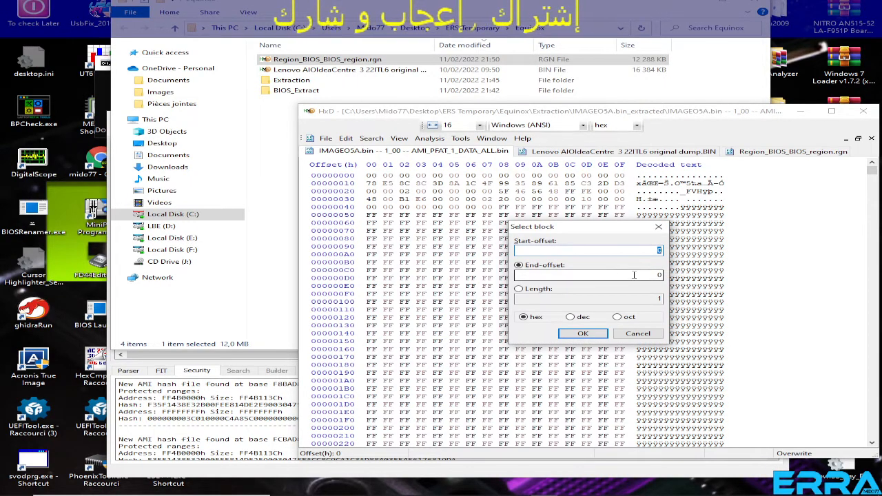
{"action": "left_click", "coordinate": [529, 292]}
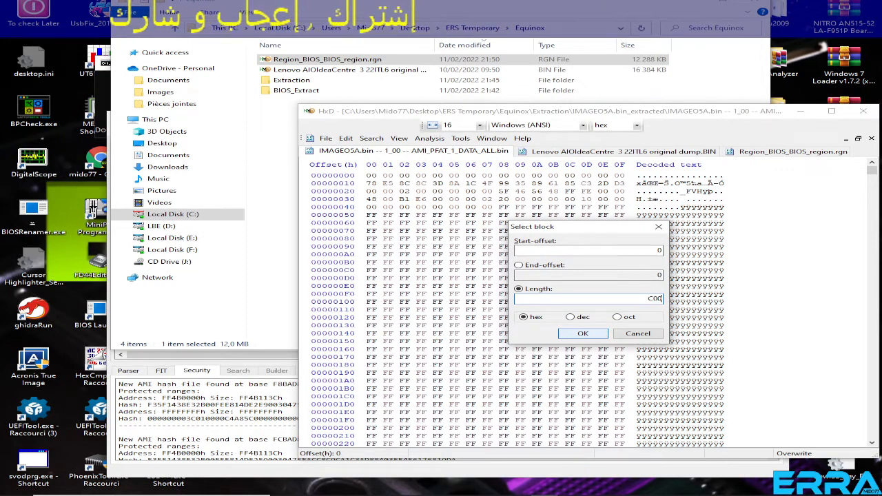
{"action": "type", "text": "C0000"}
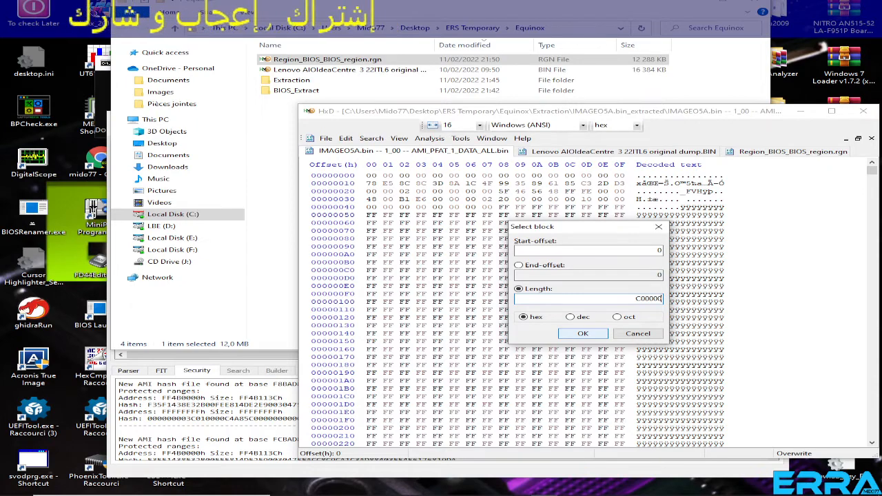
{"action": "type", "text": "0"}
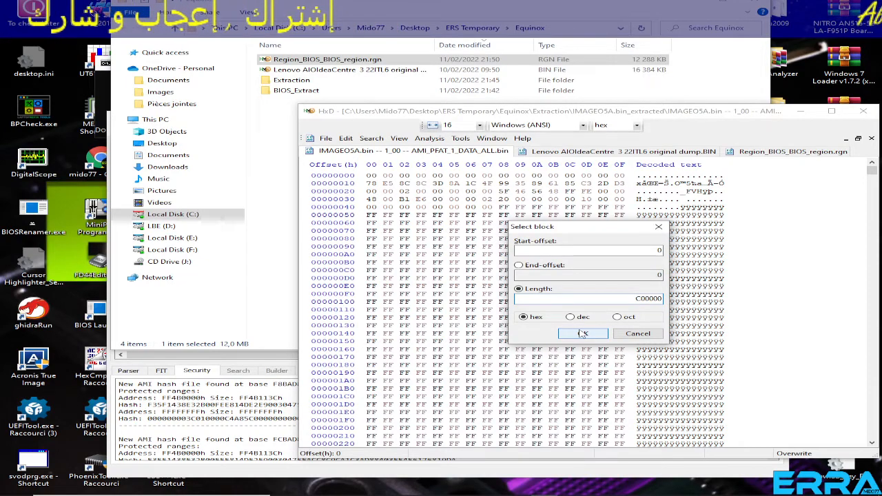
{"action": "left_click", "coordinate": [591, 334]}
Highlight the last rows of the C00000-long block in AMI_PFAT_1_DATA_ALL.bin, offsets BFFFA0 to BFFFFF.
{"action": "scroll", "coordinate": [594, 330], "scroll_direction": "down", "scroll_amount": 4}
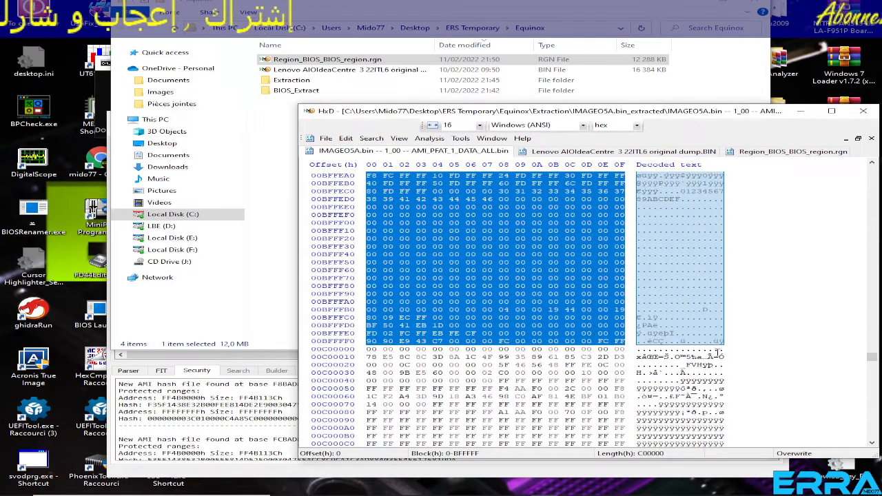
{"action": "scroll", "coordinate": [662, 354], "scroll_direction": "down", "scroll_amount": 2}
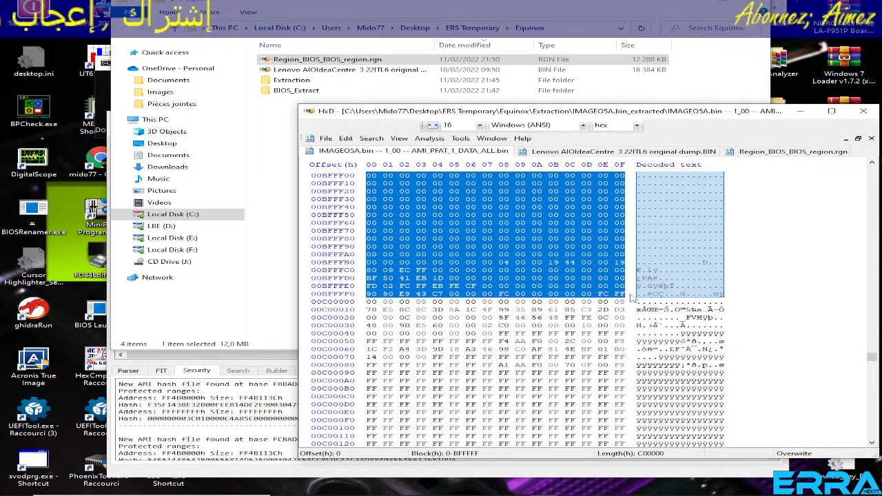
{"action": "left_click_drag", "start_coordinate": [627, 294], "coordinate": [360, 255]}
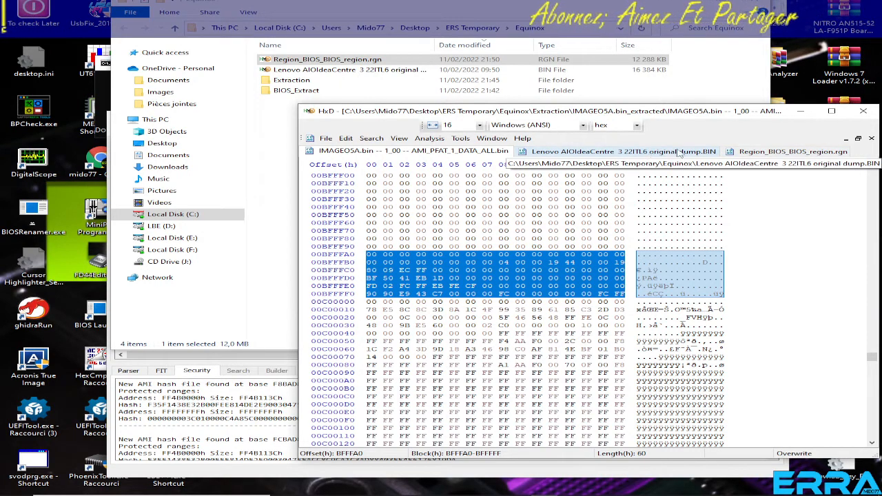
Compare the final rows of Region_BIOS_BIOS_region.rgn with the highlighted bytes in AMI_PFAT_1_DATA_ALL.bin.
{"action": "left_click", "coordinate": [784, 153]}
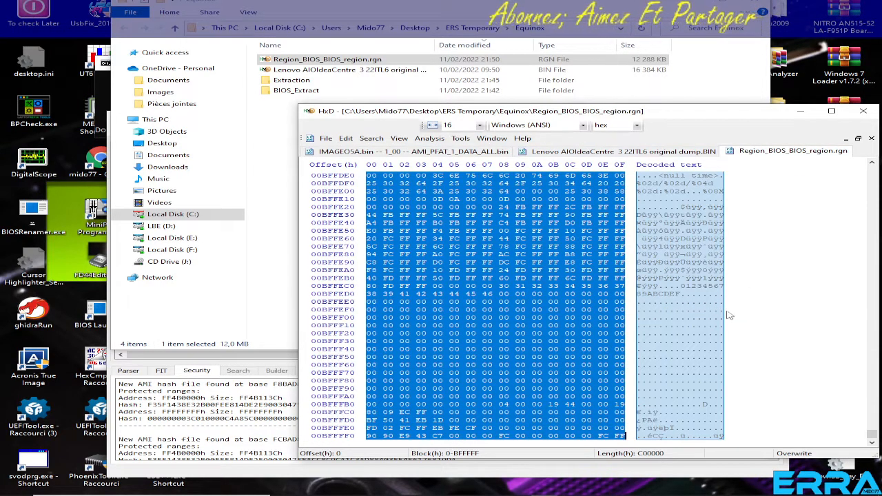
{"action": "scroll", "coordinate": [686, 322], "scroll_direction": "down", "scroll_amount": 7}
{"action": "scroll", "coordinate": [687, 322], "scroll_direction": "down", "scroll_amount": 2}
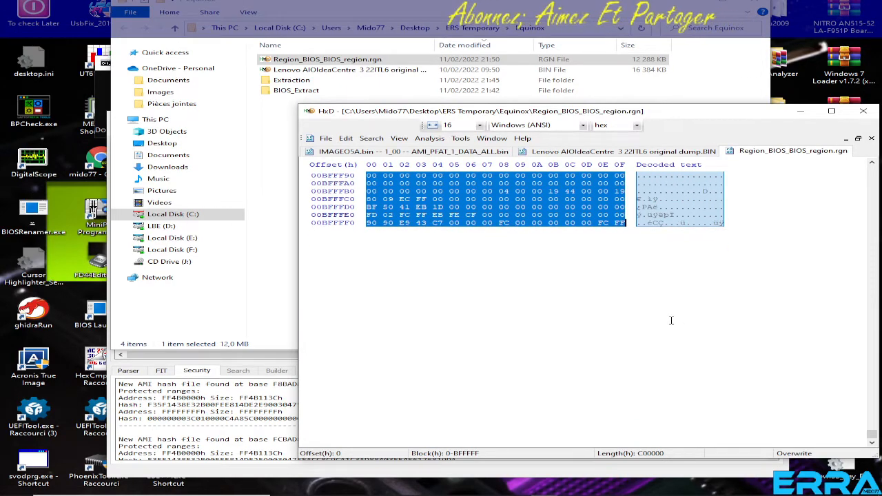
{"action": "left_click", "coordinate": [671, 291]}
{"action": "scroll", "coordinate": [687, 265], "scroll_direction": "down", "scroll_amount": 1}
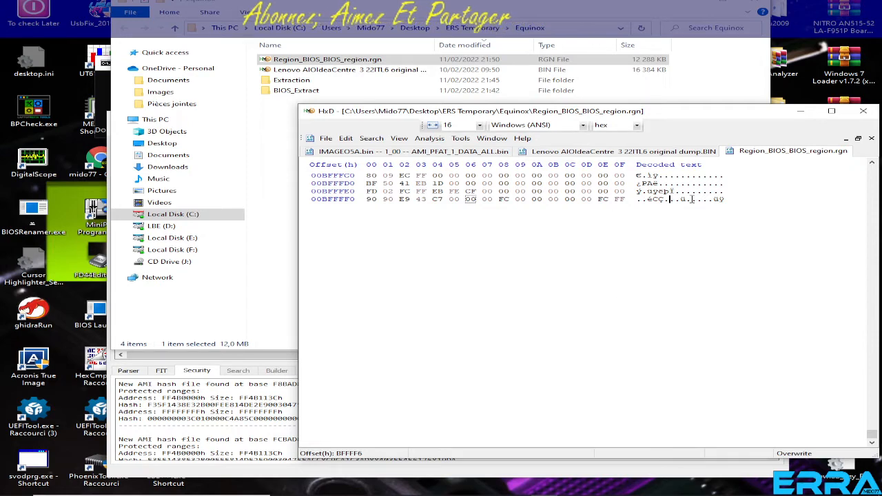
{"action": "left_click", "coordinate": [446, 152]}
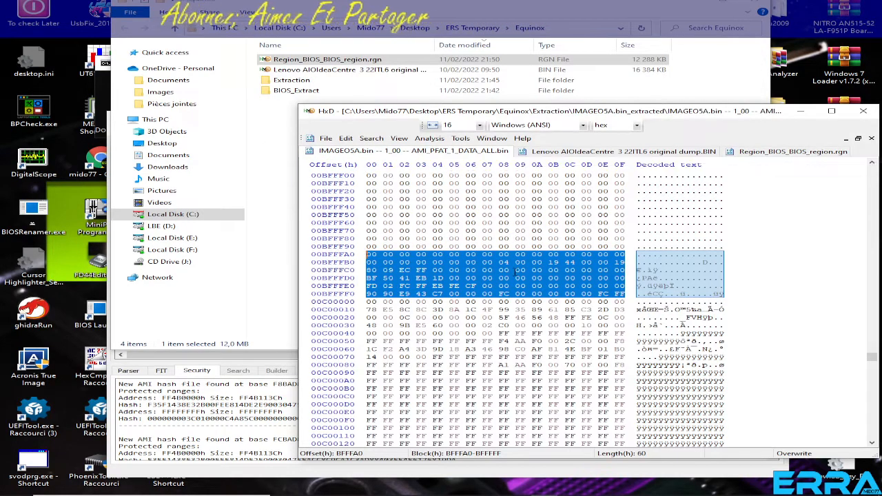
{"action": "scroll", "coordinate": [515, 245], "scroll_direction": "down", "scroll_amount": 3}
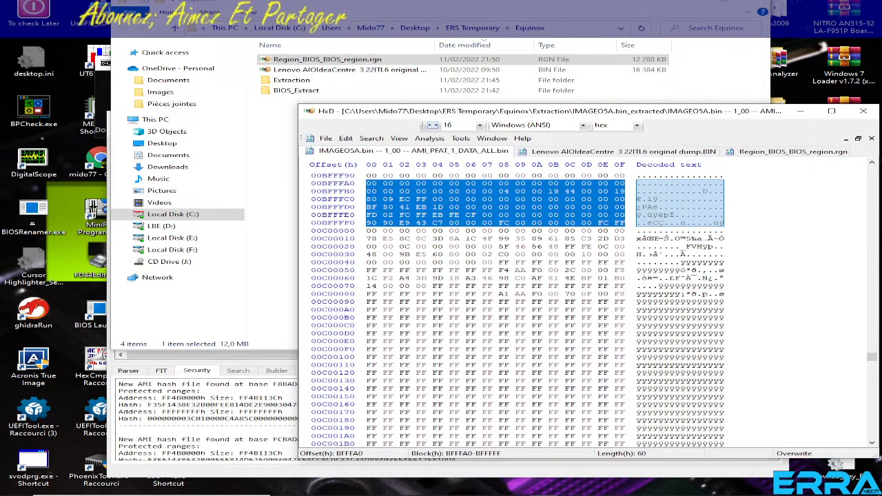
Bring up the command prompt window running AMI_PFAT_Extract.py and close it.
{"action": "left_click", "coordinate": [524, 486]}
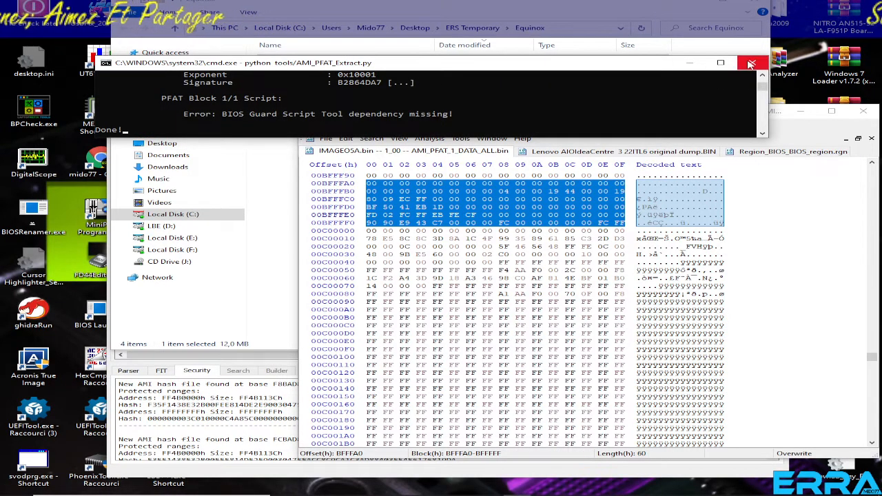
{"action": "left_click", "coordinate": [752, 63]}
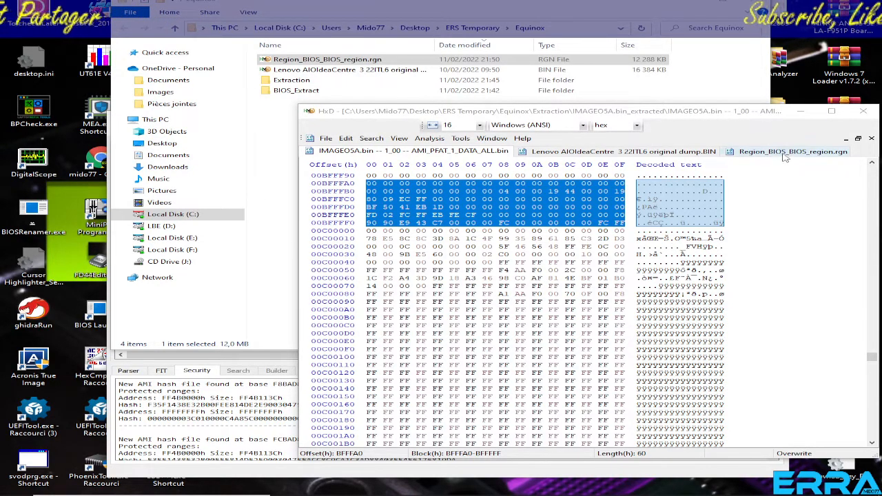
Review the start of the original dump and the end of Region_BIOS_BIOS_region.rgn against the highlighted block in AMI_PFAT_1_DATA_ALL.bin.
{"action": "left_click", "coordinate": [689, 152]}
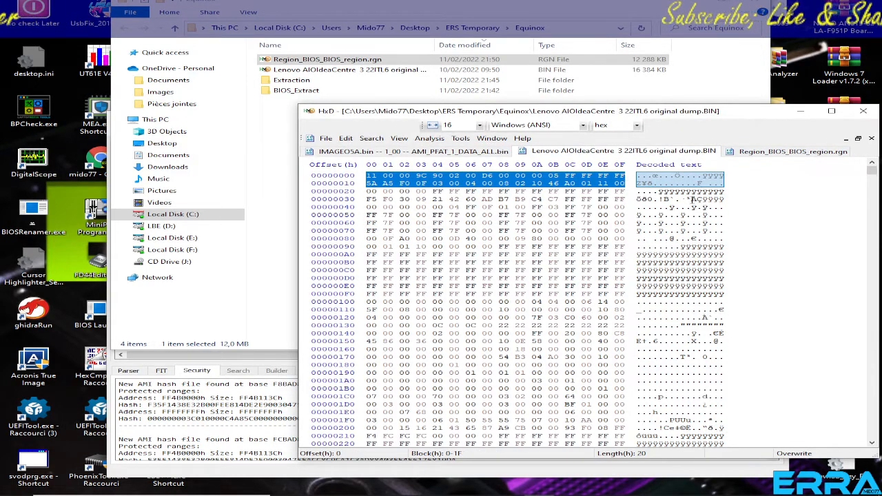
{"action": "scroll", "coordinate": [725, 222], "scroll_direction": "down", "scroll_amount": 2}
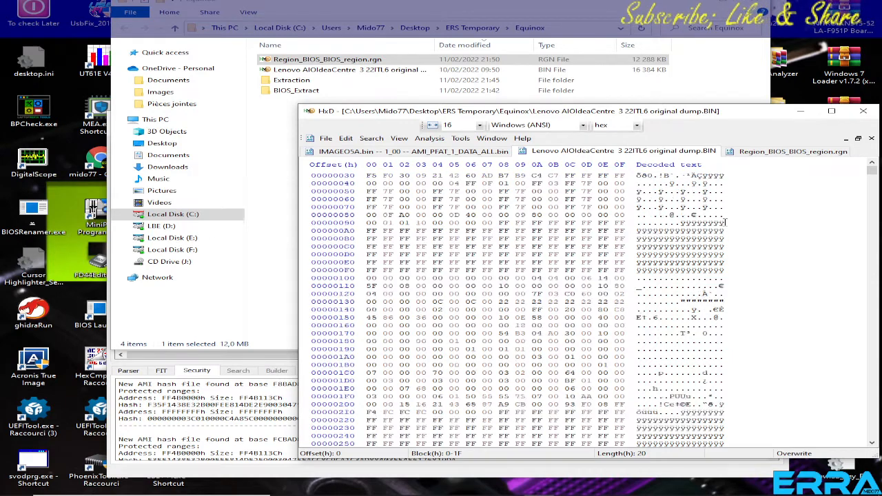
{"action": "left_click", "coordinate": [789, 153]}
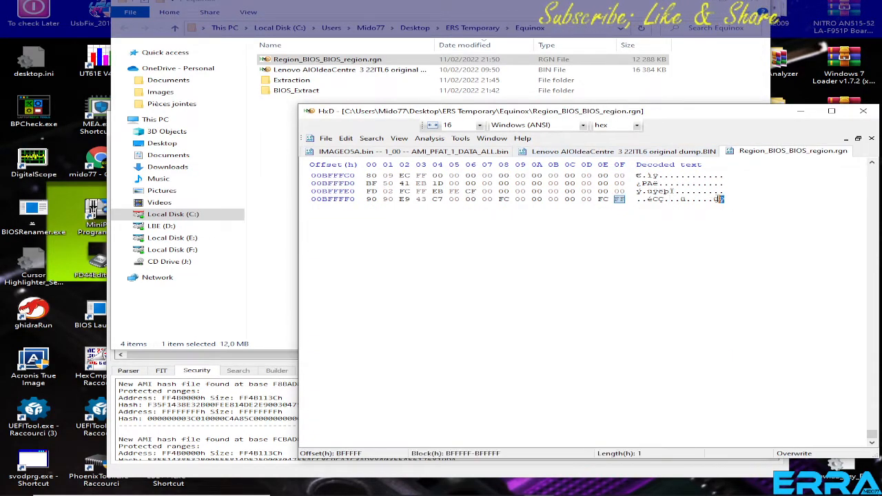
{"action": "left_click_drag", "start_coordinate": [624, 200], "coordinate": [532, 240]}
{"action": "left_click", "coordinate": [441, 153]}
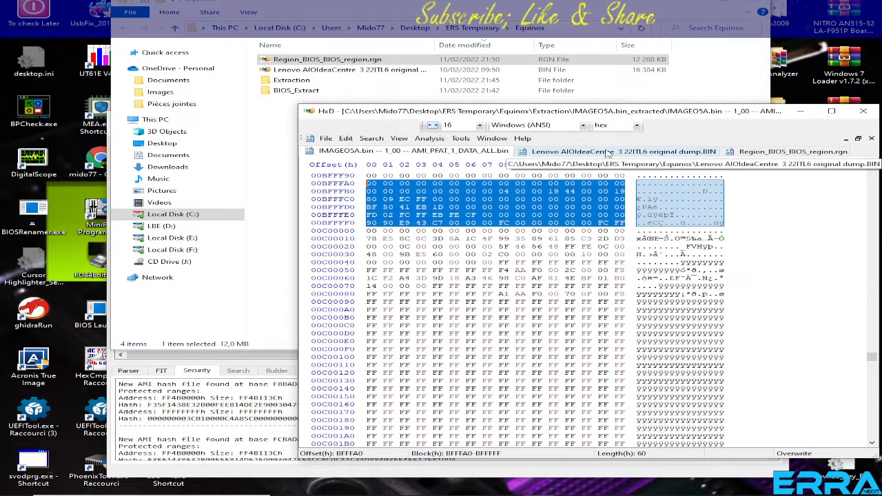
Place Region_BIOS_BIOS_region.rgn beside AMI_PFAT_1_DATA_ALL.bin in the file order and compare their highlighted end rows.
{"action": "left_click", "coordinate": [789, 153]}
{"action": "left_click_drag", "start_coordinate": [790, 153], "coordinate": [634, 158]}
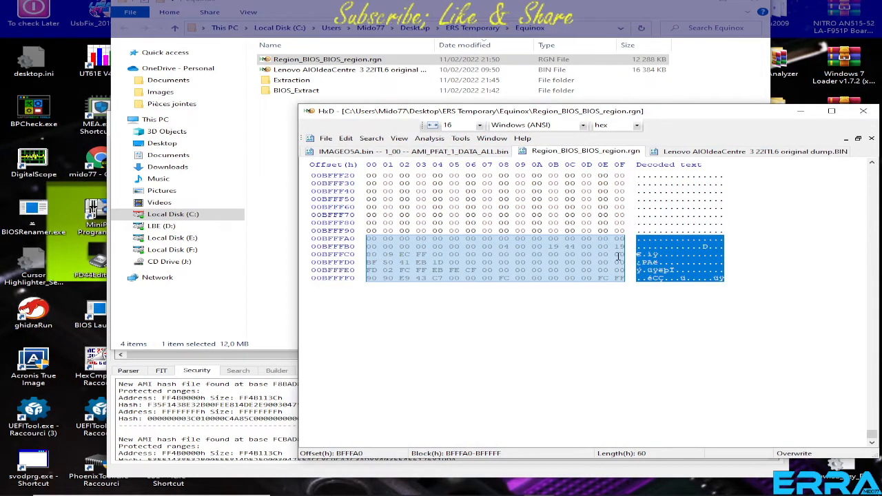
{"action": "left_click", "coordinate": [452, 152]}
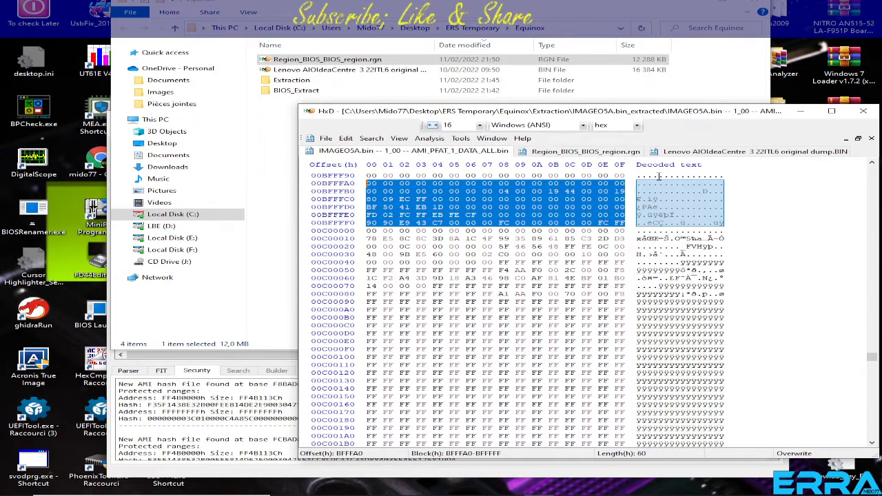
{"action": "left_click", "coordinate": [597, 151]}
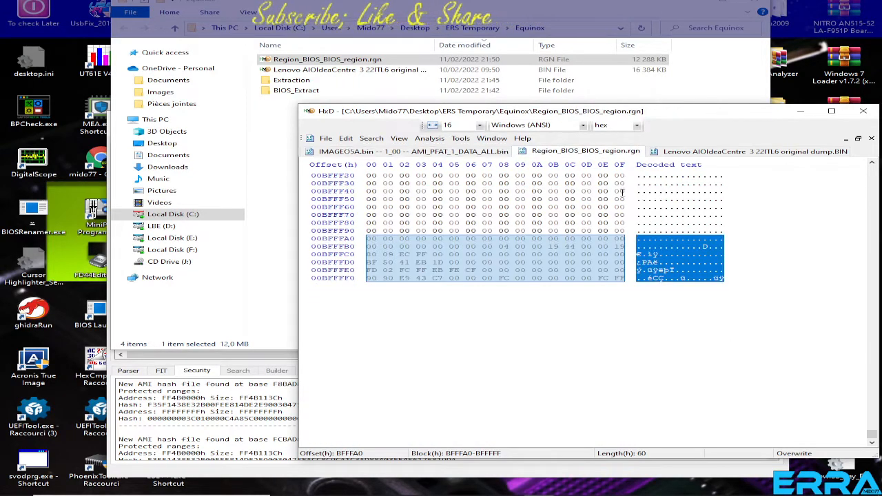
{"action": "scroll", "coordinate": [622, 194], "scroll_direction": "down", "scroll_amount": 3}
{"action": "left_click", "coordinate": [461, 152]}
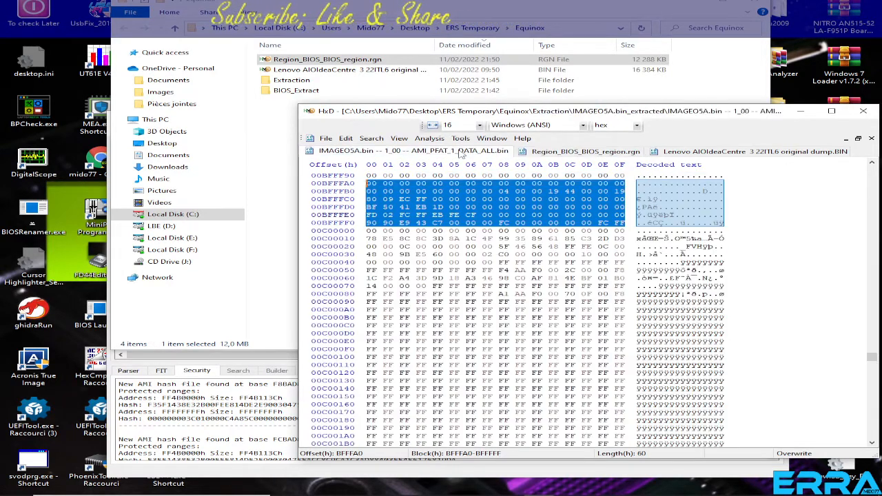
Copy the bytes at offsets BFFFC0 to BFFFFF in AMI_PFAT_1_DATA_ALL.bin, checking them against the end of Region_BIOS_BIOS_region.rgn.
{"action": "left_click", "coordinate": [720, 224]}
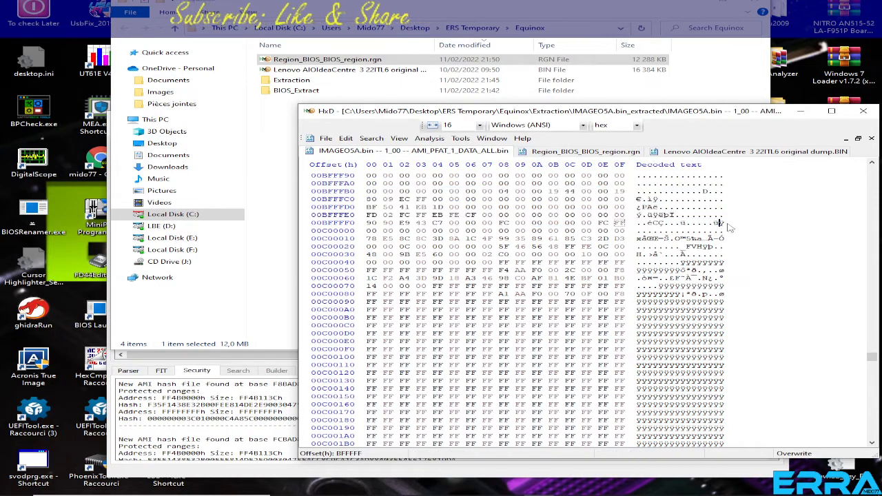
{"action": "left_click_drag", "start_coordinate": [724, 221], "coordinate": [368, 199]}
{"action": "left_click", "coordinate": [579, 151]}
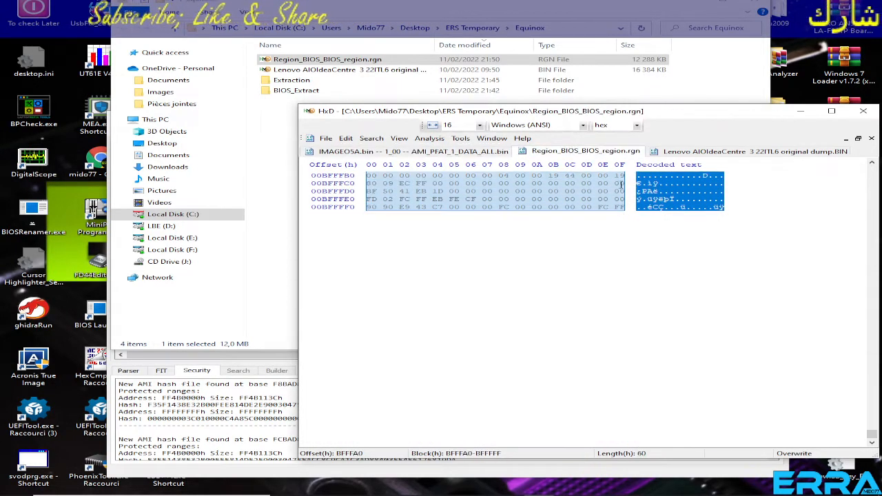
{"action": "left_click", "coordinate": [482, 153]}
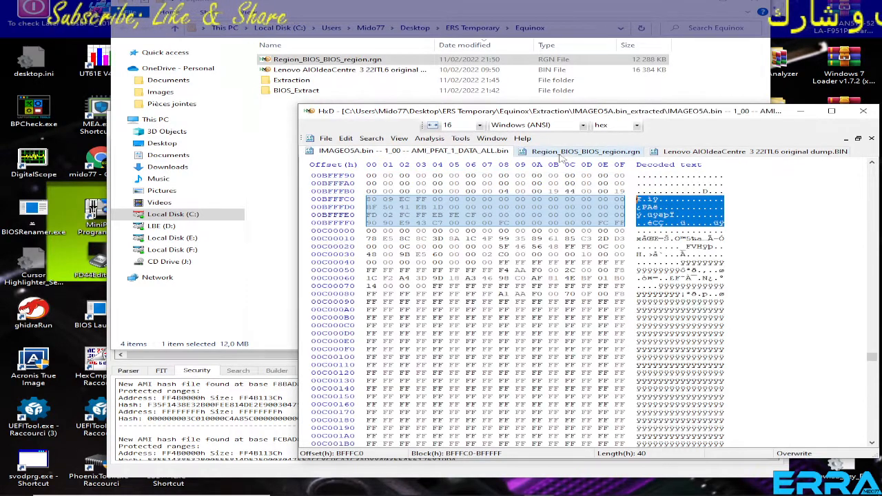
{"action": "left_click_drag", "start_coordinate": [624, 222], "coordinate": [371, 200]}
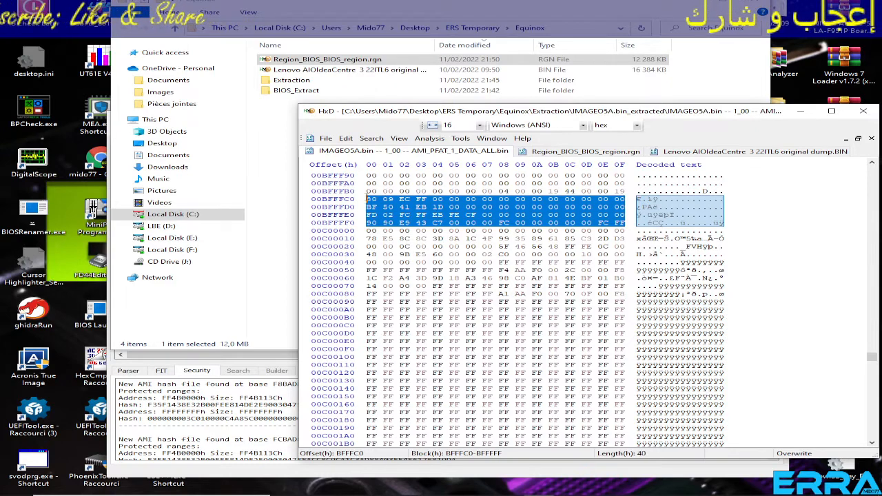
{"action": "right_click", "coordinate": [417, 205]}
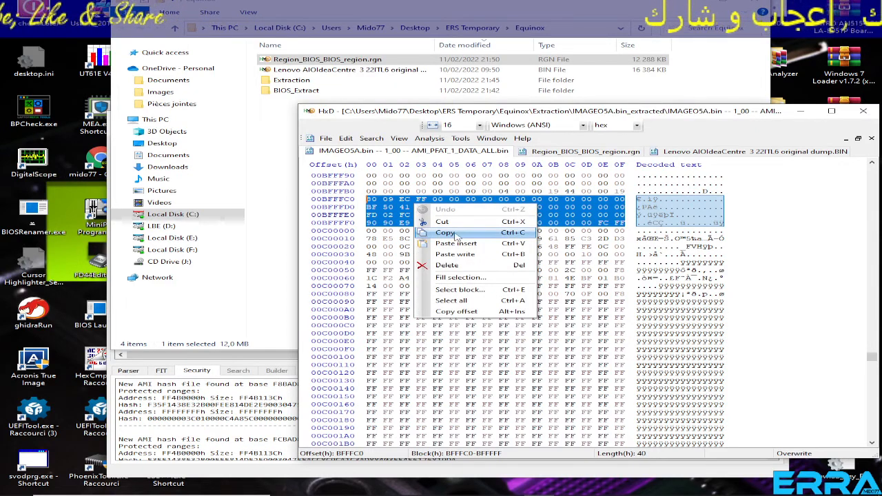
{"action": "left_click", "coordinate": [444, 232]}
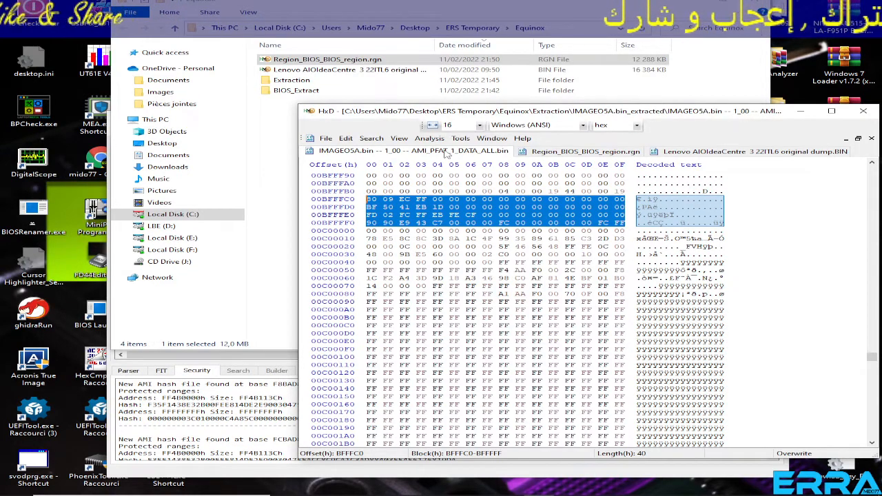
Copy the closing bytes of Region_BIOS_BIOS_region.rgn, from offset BFFFC3 to BFFFFF.
{"action": "left_click", "coordinate": [586, 151]}
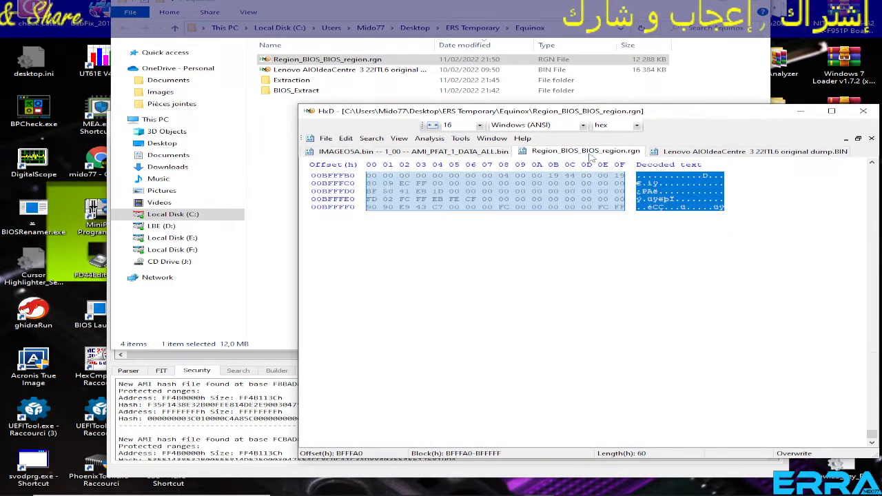
{"action": "left_click", "coordinate": [625, 199]}
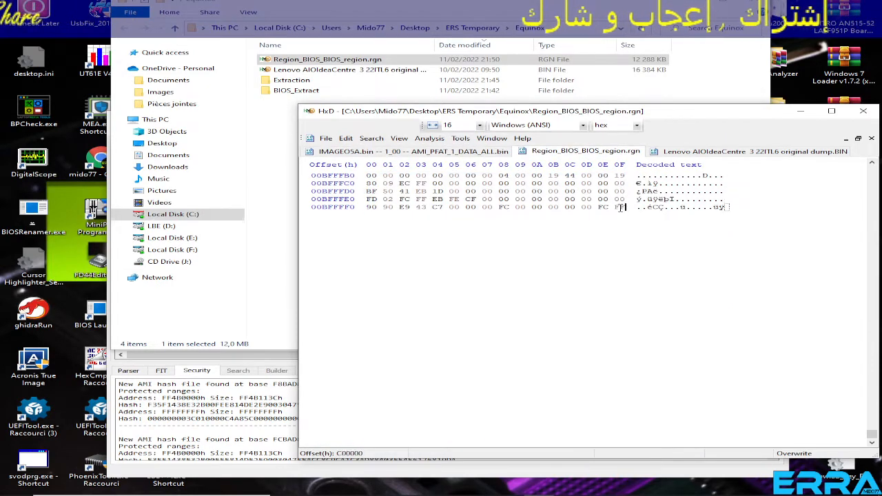
{"action": "left_click_drag", "start_coordinate": [623, 207], "coordinate": [409, 179]}
{"action": "right_click", "coordinate": [486, 194]}
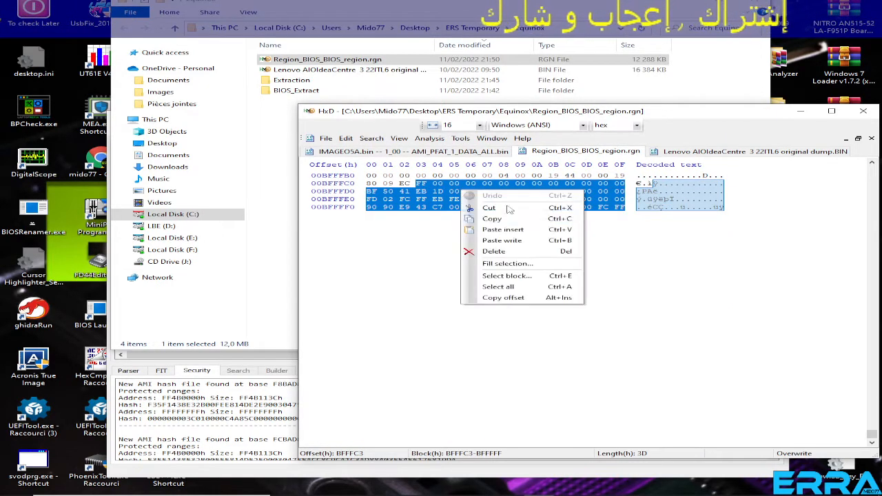
{"action": "left_click", "coordinate": [500, 219]}
Search AMI_PFAT_1_DATA_ALL.bin for the copied bytes as hex values, with the search direction set to All.
{"action": "left_click", "coordinate": [438, 151]}
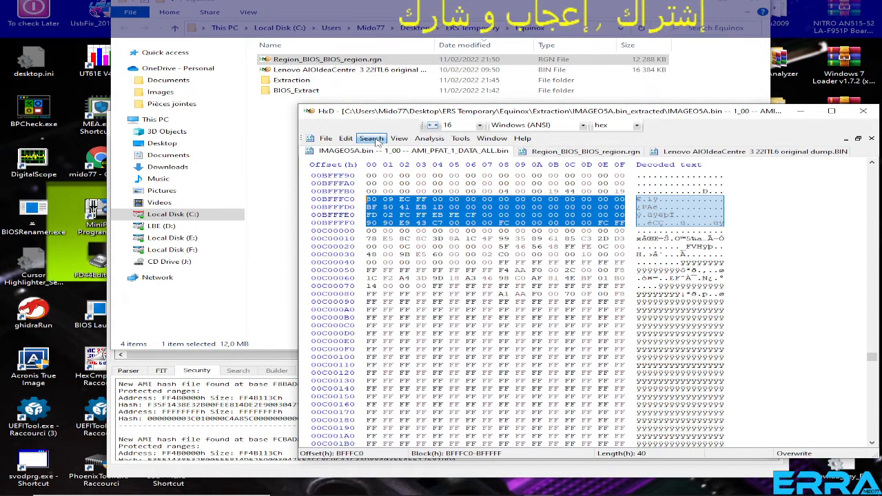
{"action": "left_click", "coordinate": [399, 138]}
{"action": "mouse_move", "coordinate": [372, 138]}
{"action": "left_click", "coordinate": [389, 150]}
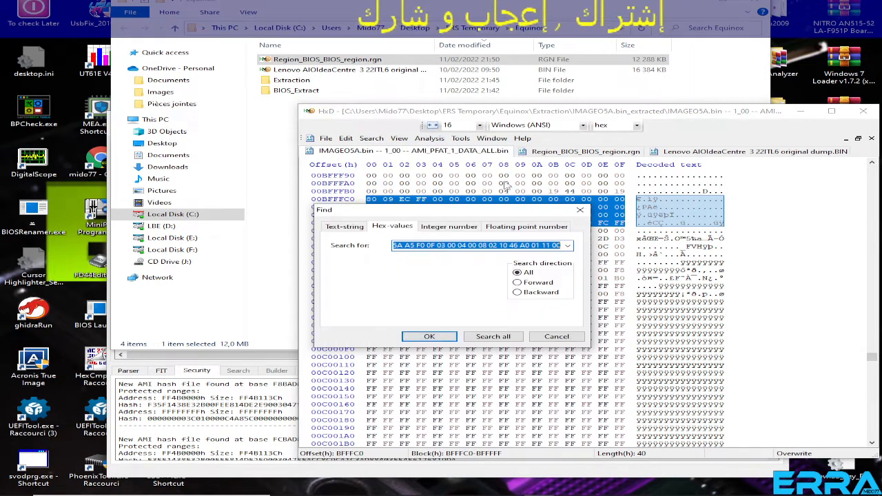
{"action": "right_click", "coordinate": [439, 245]}
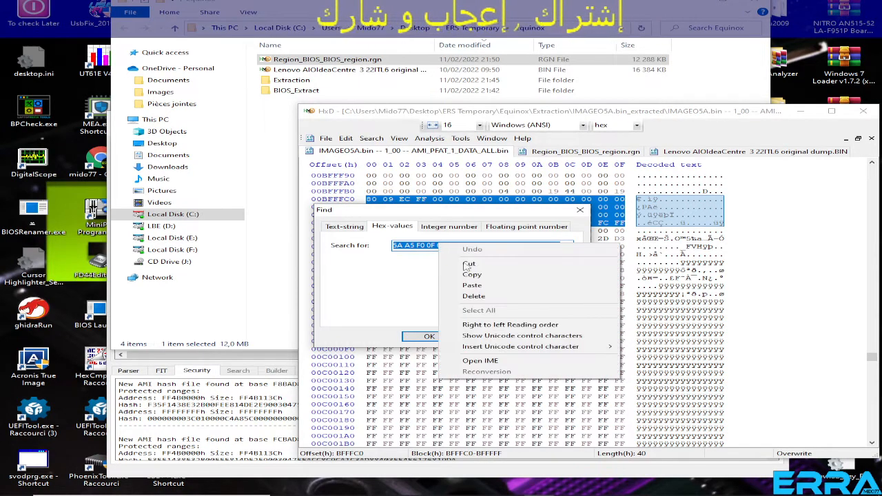
{"action": "left_click", "coordinate": [469, 286]}
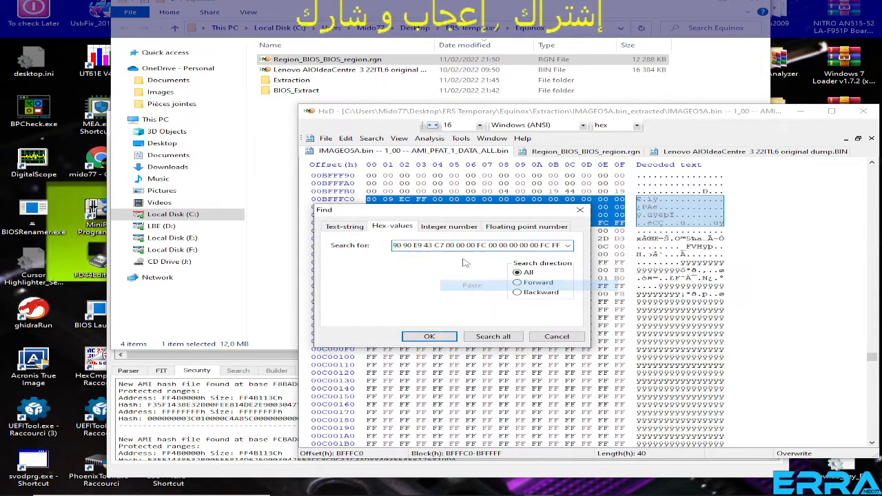
{"action": "left_click", "coordinate": [429, 337]}
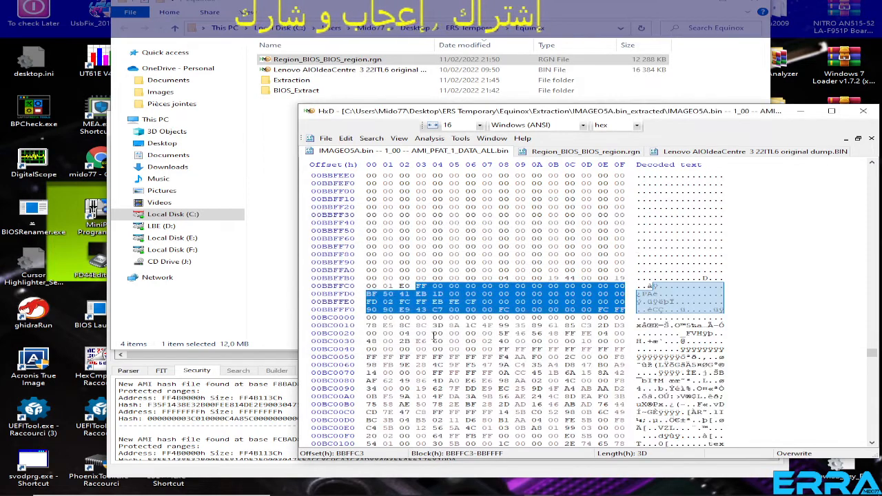
Delete everything after the matched closing bytes in AMI_PFAT_1_DATA_ALL.bin, from offset BC0000 to the end of the file at 10F9024.
{"action": "scroll", "coordinate": [570, 278], "scroll_direction": "down", "scroll_amount": 2}
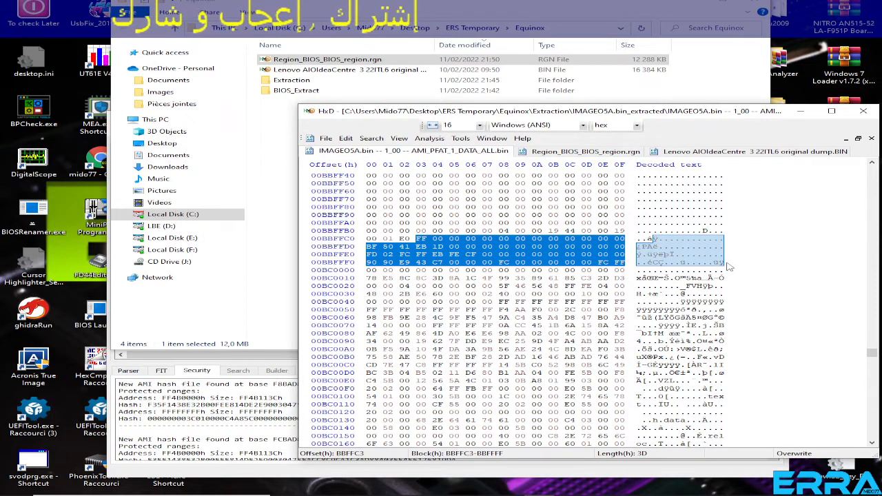
{"action": "left_click", "coordinate": [368, 271]}
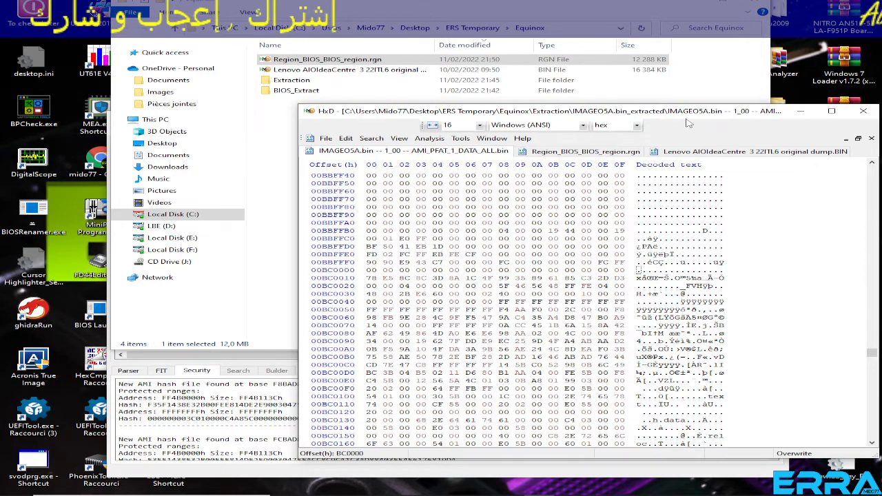
{"action": "left_click_drag", "start_coordinate": [683, 112], "coordinate": [613, 50]}
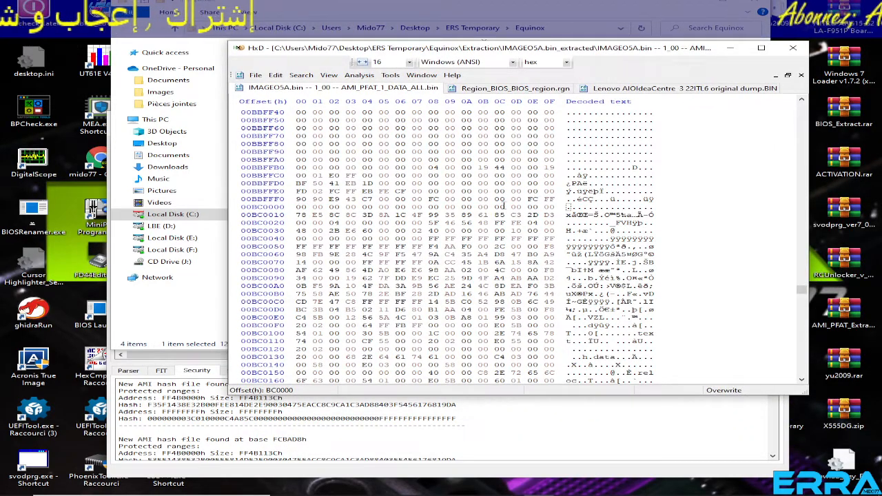
{"action": "left_click_drag", "start_coordinate": [550, 199], "coordinate": [383, 151]}
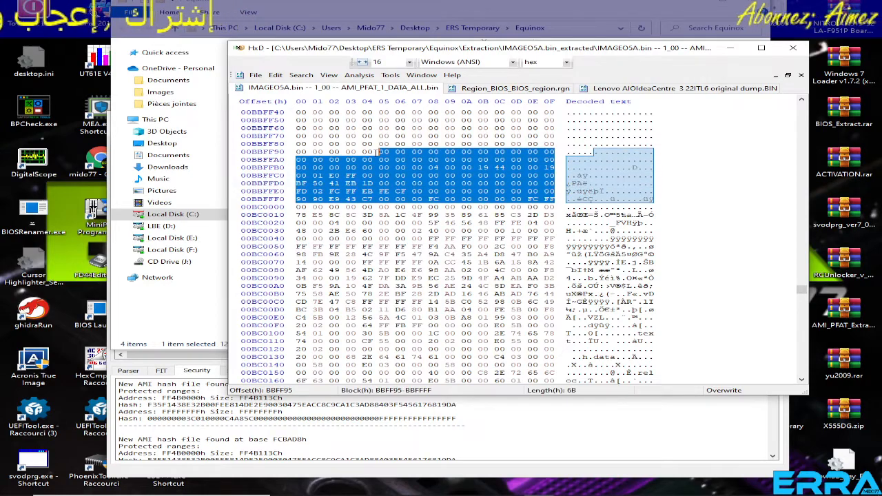
{"action": "left_click", "coordinate": [303, 209]}
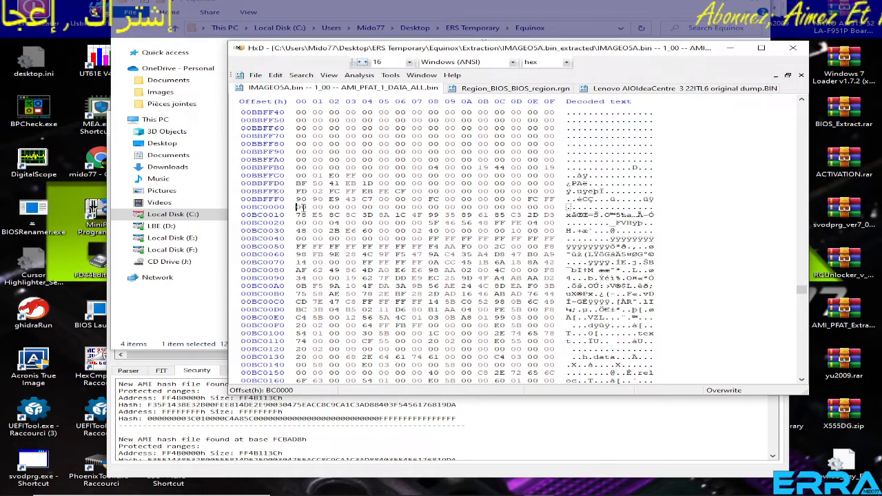
{"action": "left_click_drag", "start_coordinate": [801, 290], "coordinate": [802, 376]}
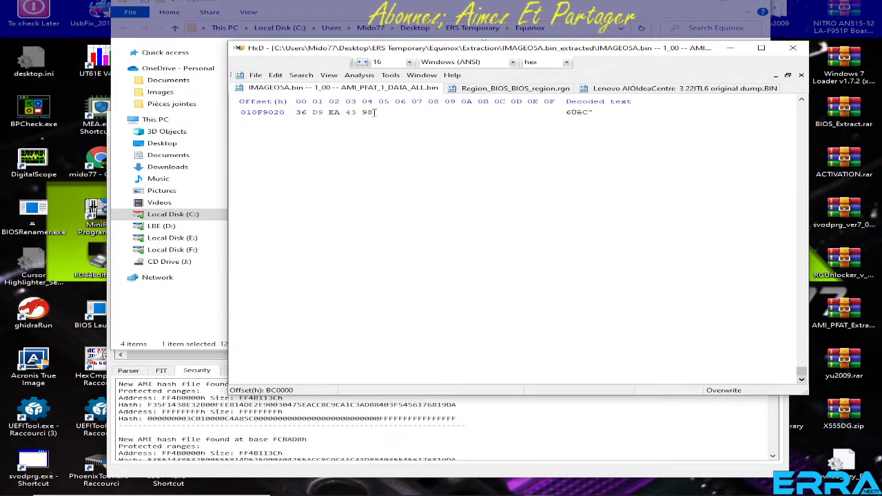
{"action": "scroll", "coordinate": [475, 195], "scroll_direction": "up", "scroll_amount": 20}
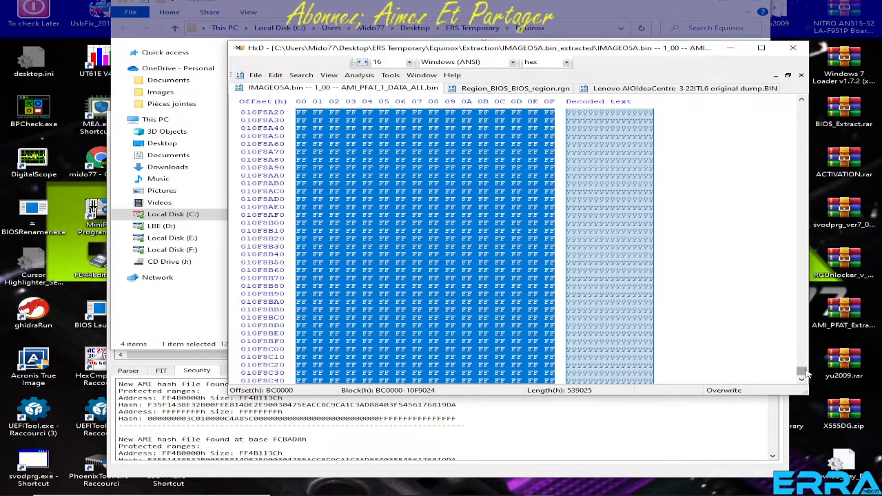
{"action": "left_click_drag", "start_coordinate": [802, 371], "coordinate": [803, 292]}
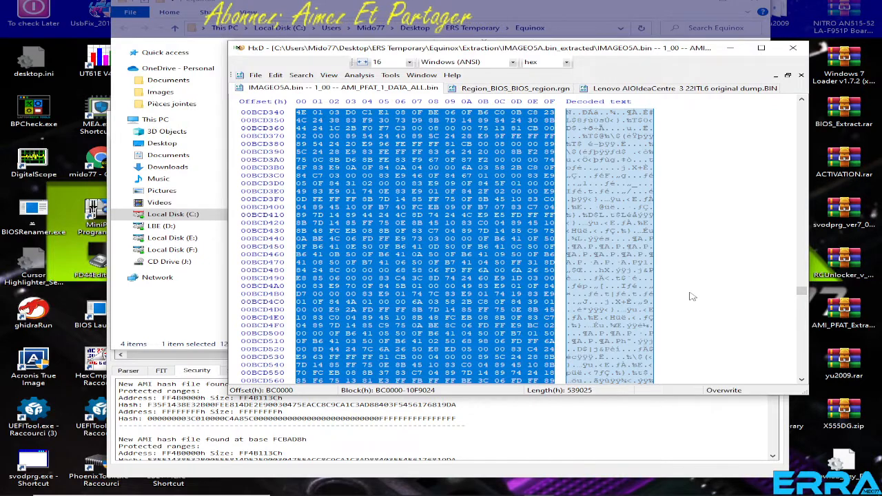
{"action": "key", "text": "Delete"}
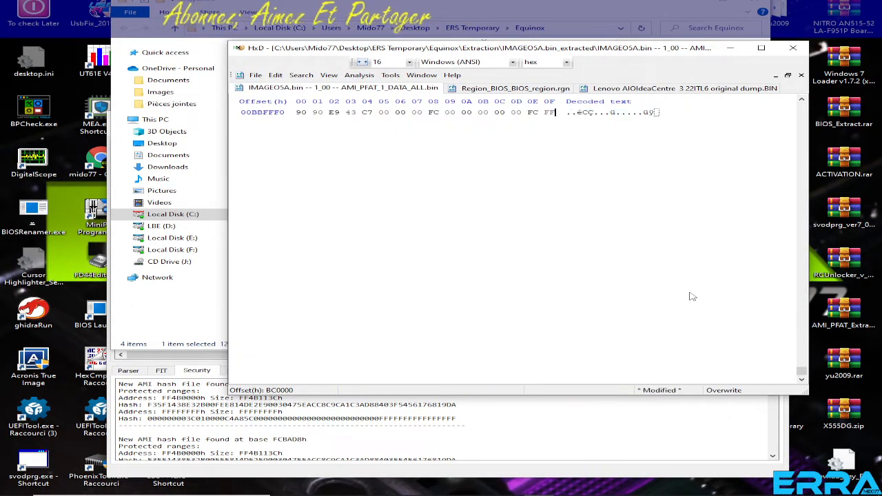
{"action": "scroll", "coordinate": [579, 262], "scroll_direction": "up", "scroll_amount": 9}
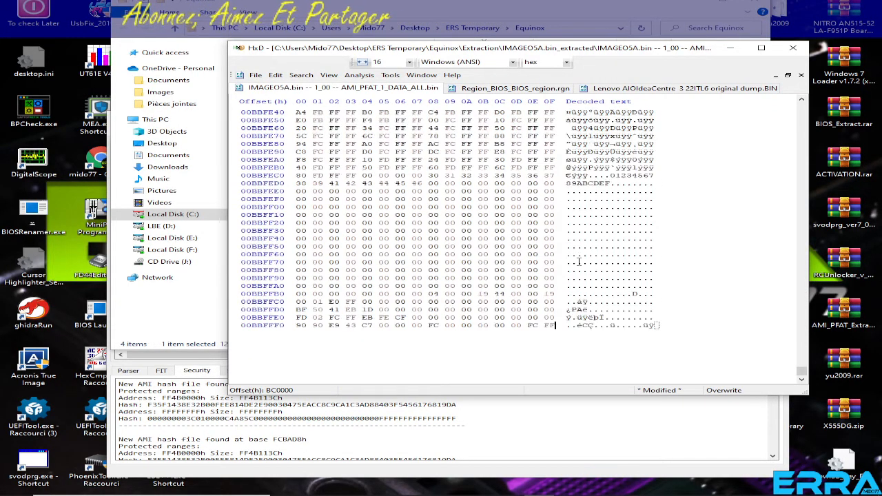
Save the trimmed file as "Bios region extracted manually.bin" in the Equinox folder.
{"action": "left_click", "coordinate": [254, 76]}
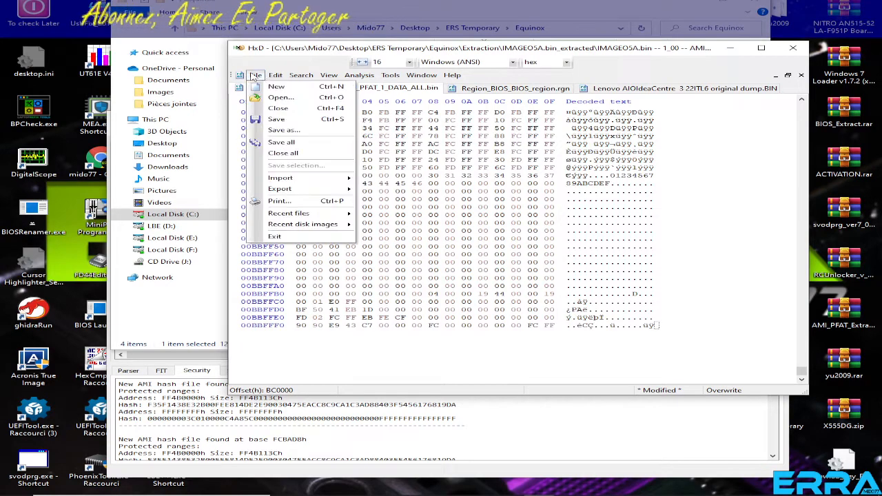
{"action": "left_click", "coordinate": [284, 129]}
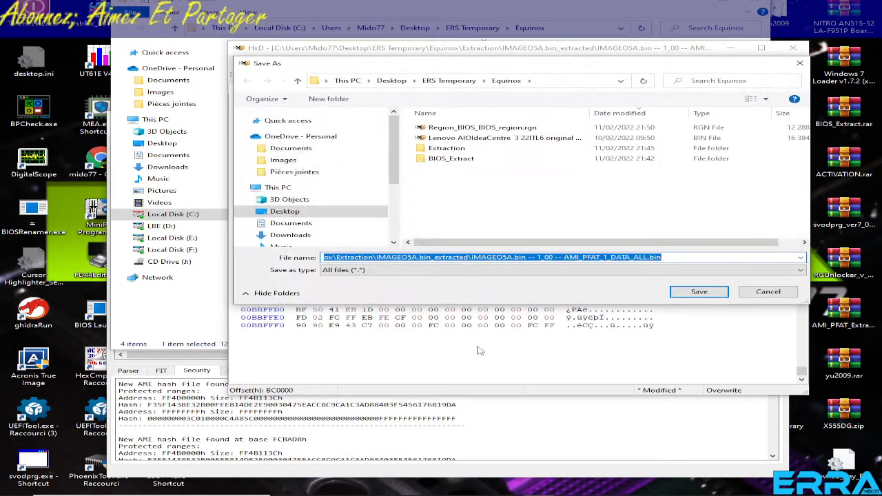
{"action": "type", "text": "B"}
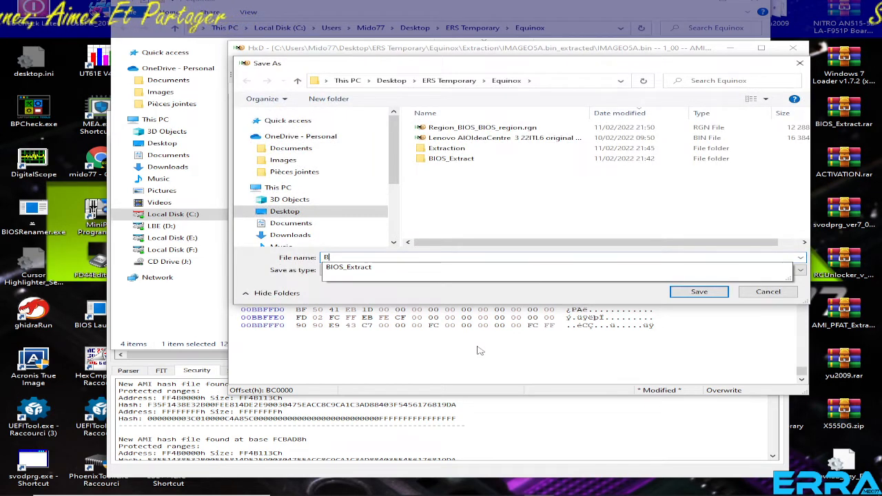
{"action": "type", "text": "ios reg"}
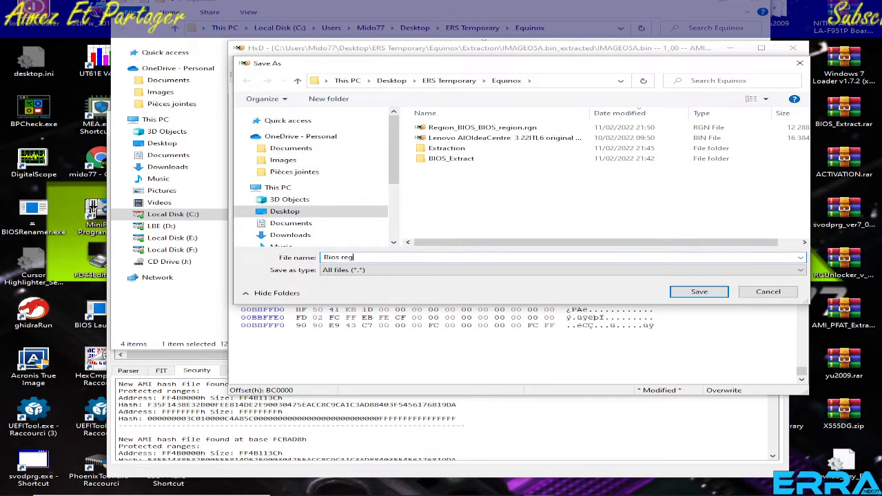
{"action": "type", "text": "io"}
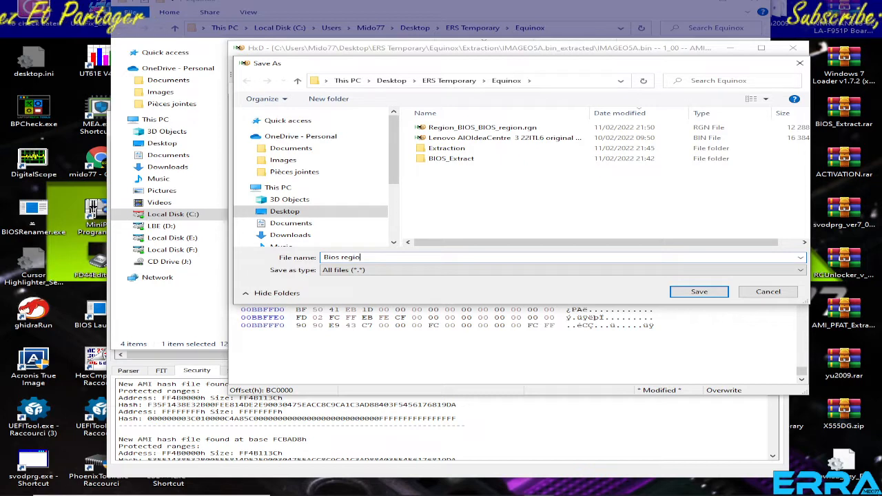
{"action": "type", "text": "n cx"}
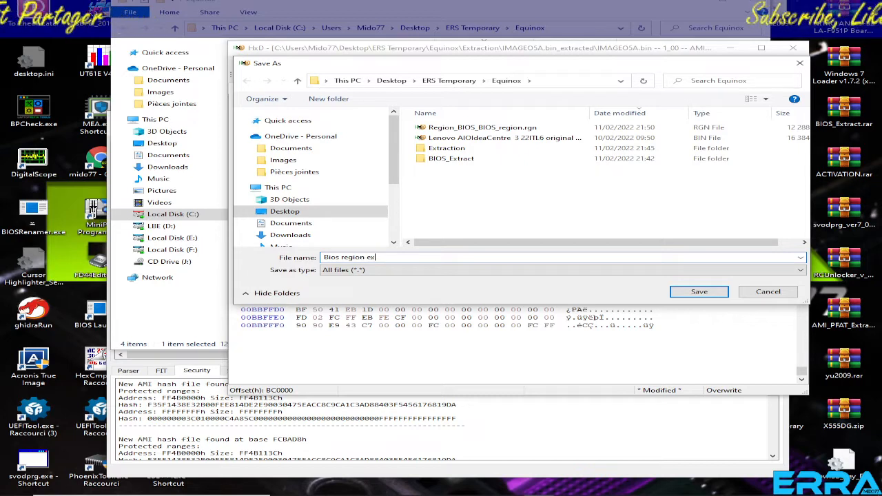
{"action": "type", "text": "tracted "}
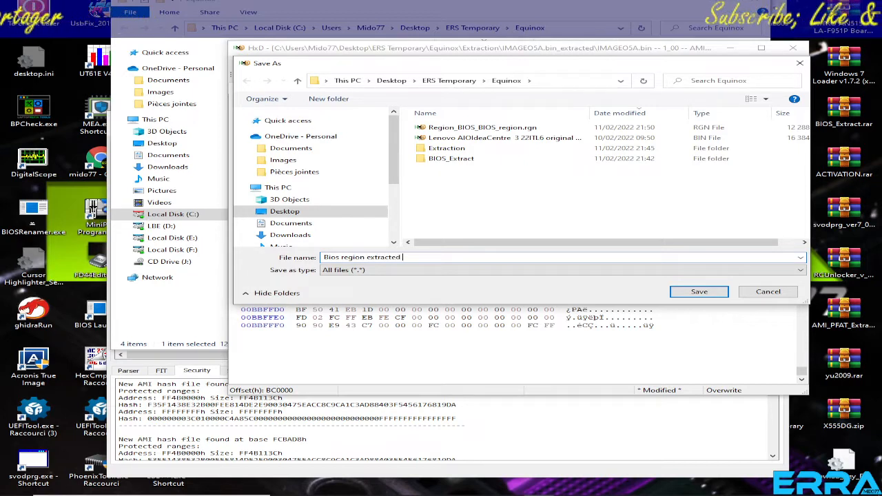
{"action": "type", "text": "manually"}
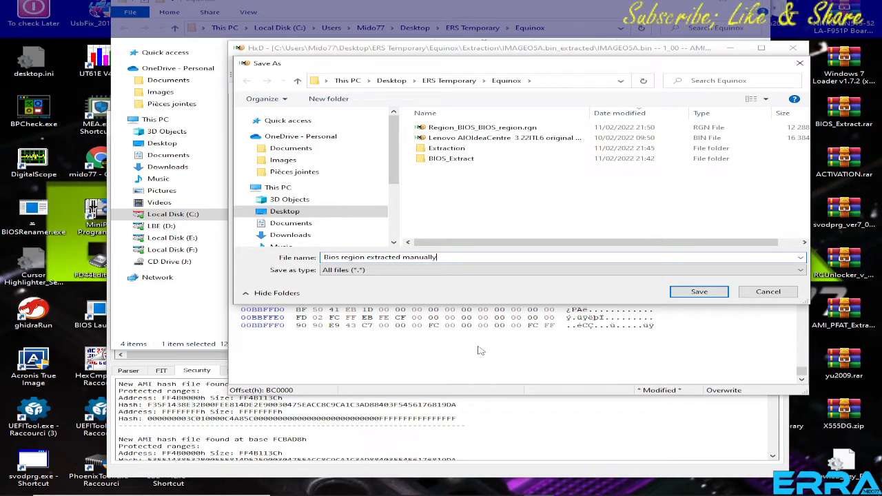
{"action": "type", "text": ".bin"}
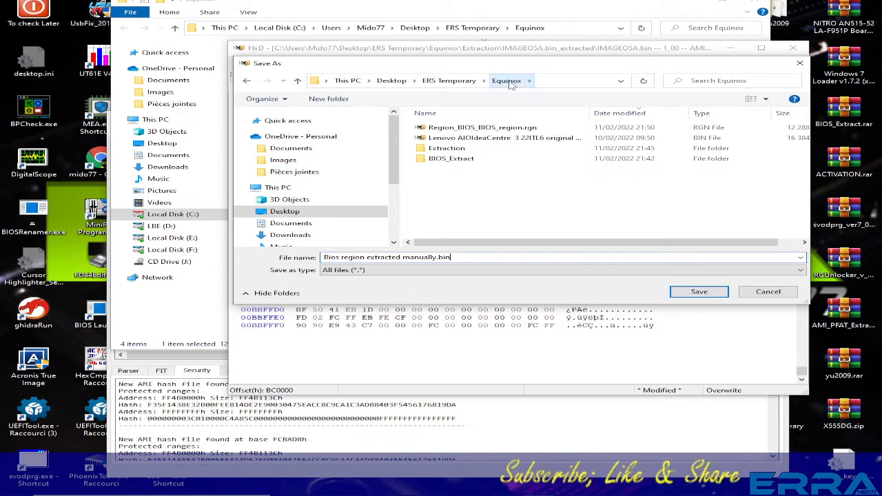
{"action": "left_click", "coordinate": [699, 291]}
In the Equinox folder, check the size of Bios region extracted manually.bin against Region_BIOS_BIOS_region.rgn and return to UEFITool.
{"action": "left_click", "coordinate": [655, 429]}
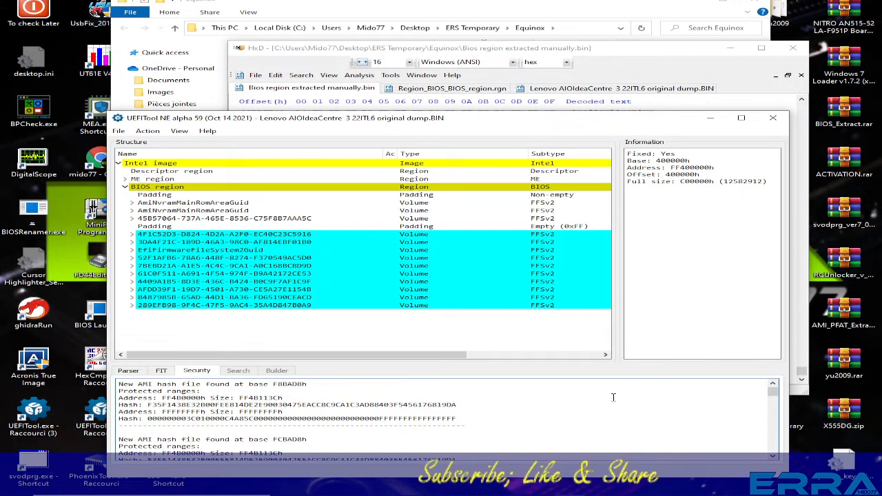
{"action": "left_click", "coordinate": [604, 11]}
{"action": "left_click", "coordinate": [372, 60]}
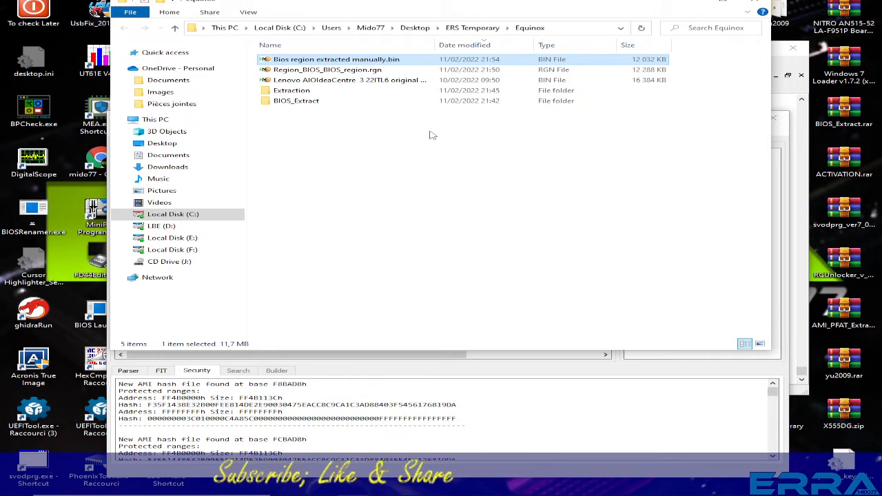
{"action": "left_click", "coordinate": [551, 410]}
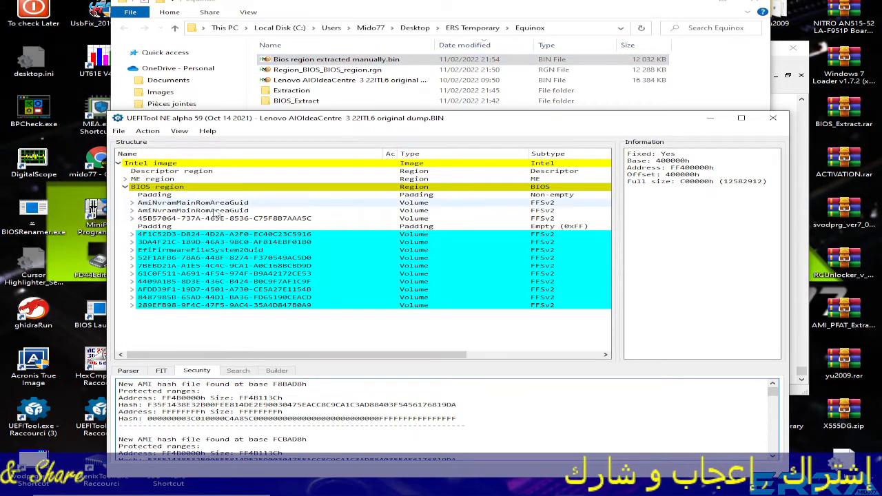
Examine the non-empty padding at the start of the BIOS region in hex view, highlighting the machine serial number at offset 30.
{"action": "left_click", "coordinate": [155, 196]}
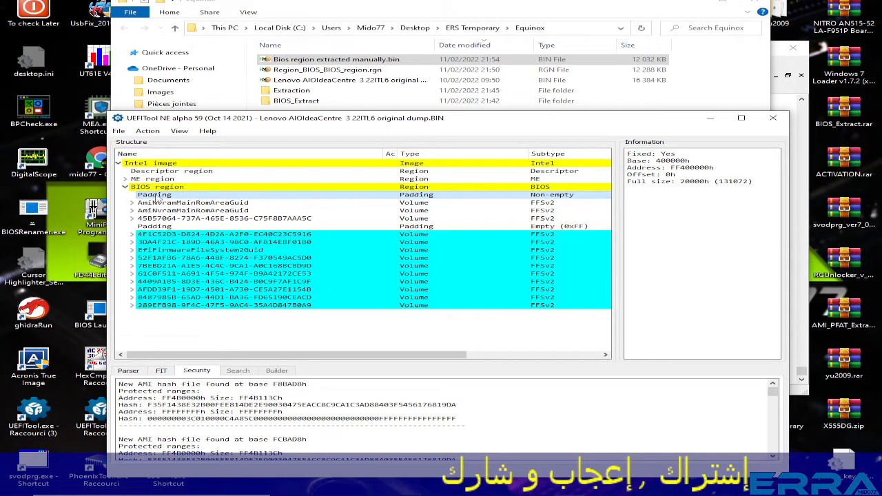
{"action": "right_click", "coordinate": [157, 198]}
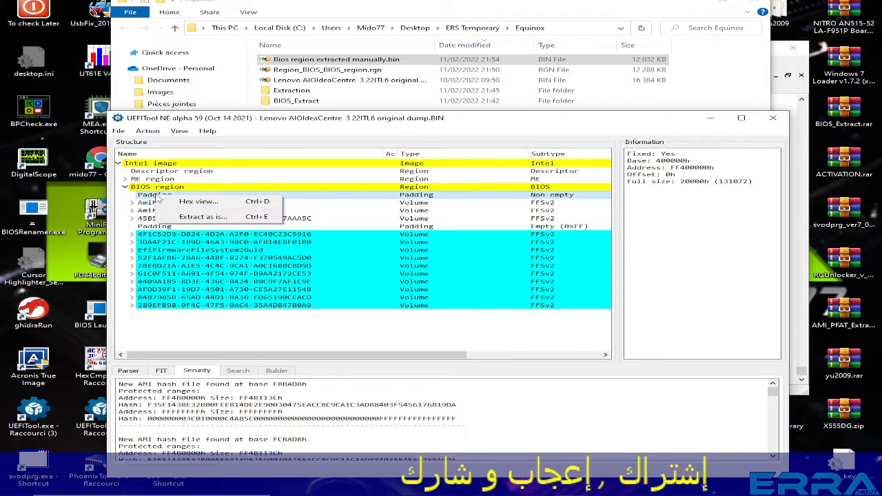
{"action": "left_click", "coordinate": [691, 259]}
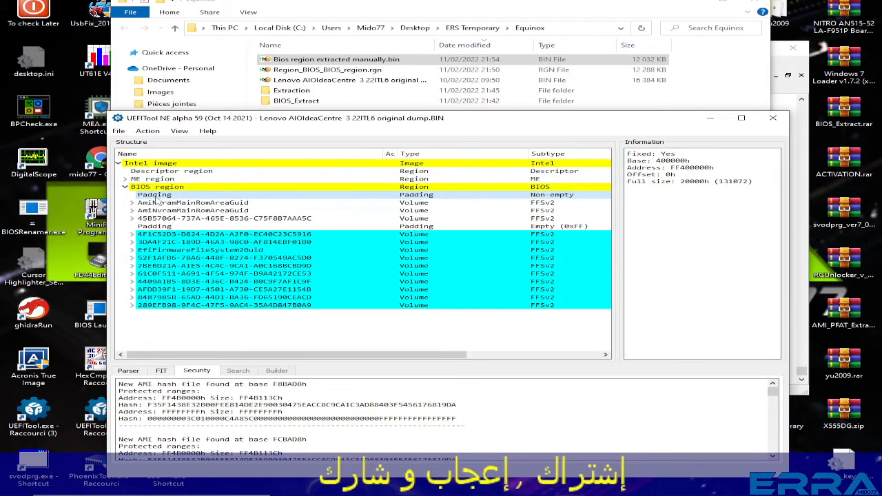
{"action": "right_click", "coordinate": [158, 198]}
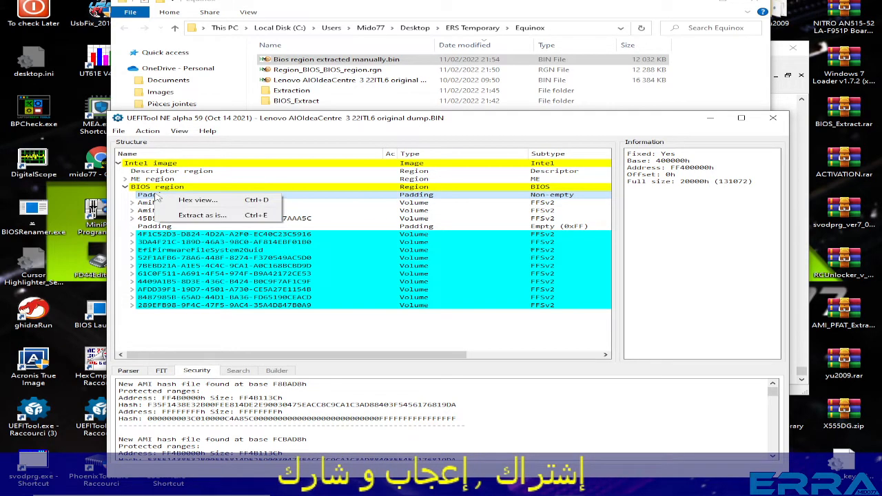
{"action": "left_click", "coordinate": [198, 200]}
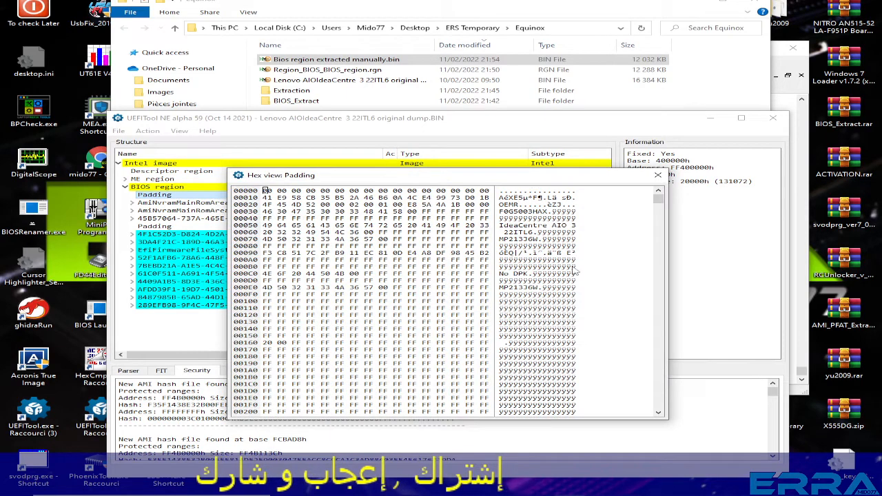
{"action": "scroll", "coordinate": [559, 215], "scroll_direction": "down", "scroll_amount": 7}
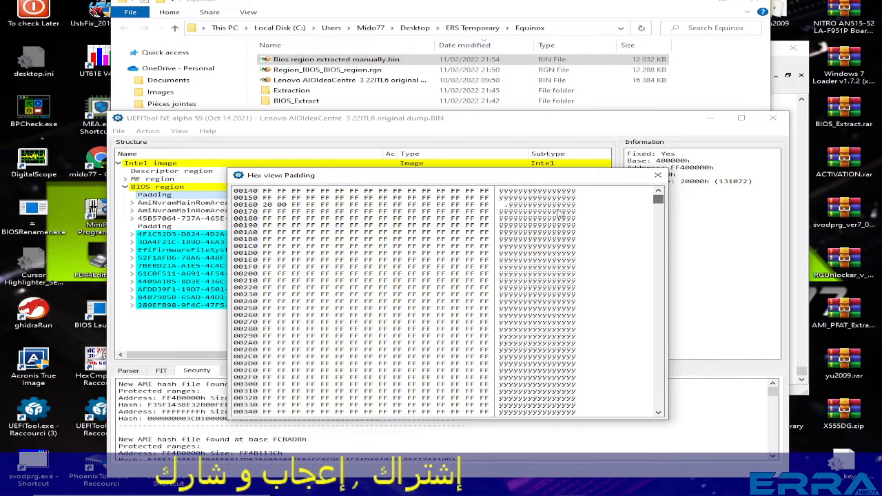
{"action": "scroll", "coordinate": [659, 200], "scroll_direction": "up", "scroll_amount": 7}
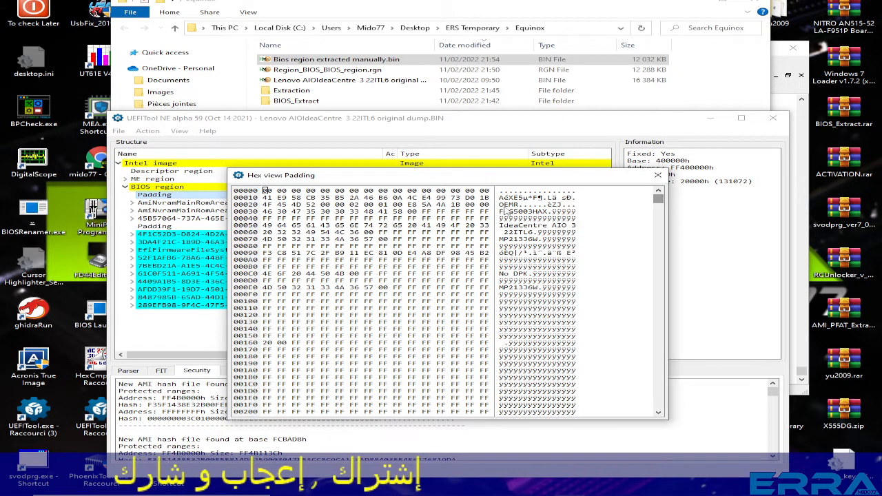
{"action": "left_click_drag", "start_coordinate": [660, 200], "coordinate": [660, 238]}
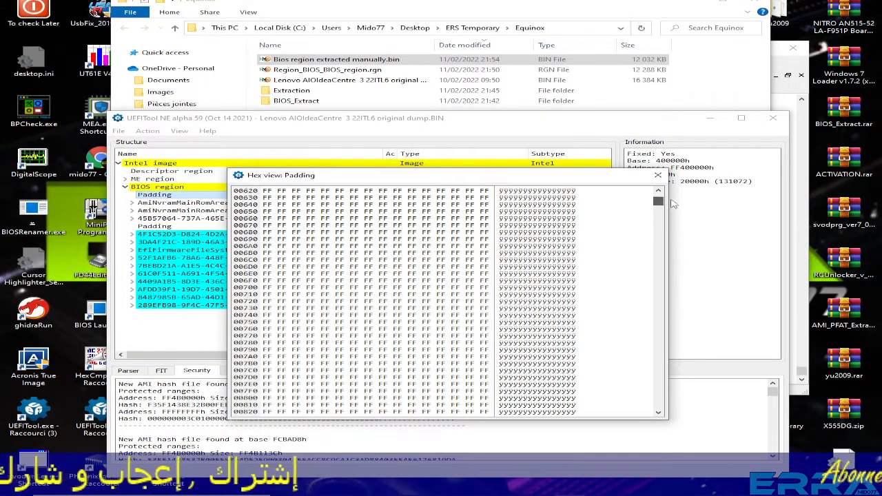
{"action": "left_click_drag", "start_coordinate": [674, 204], "coordinate": [674, 193]}
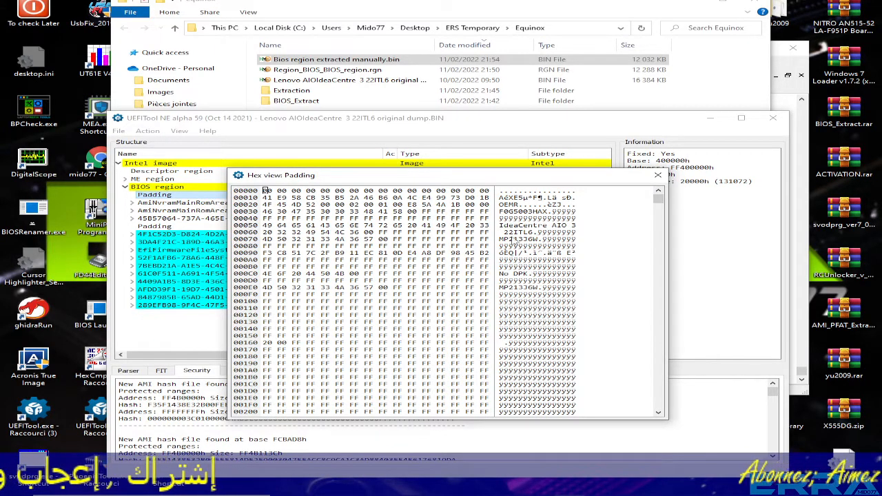
{"action": "left_click_drag", "start_coordinate": [501, 212], "coordinate": [551, 212]}
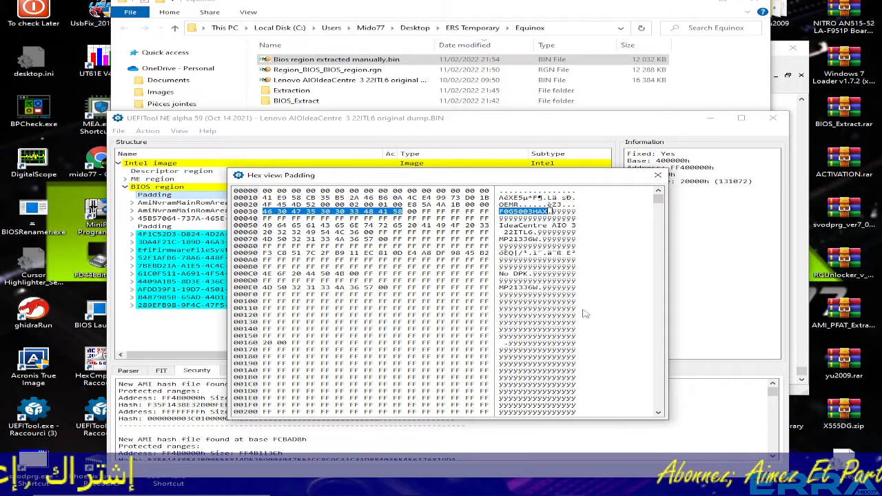
{"action": "left_click", "coordinate": [657, 176]}
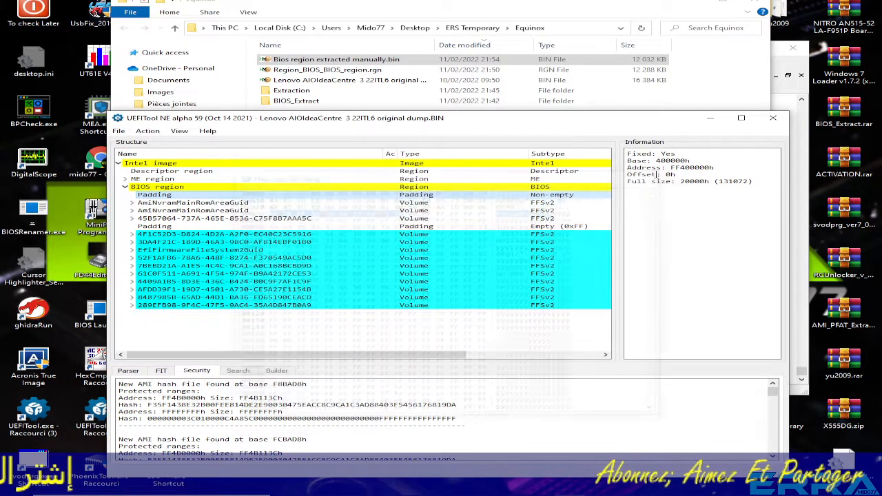
Extract the BIOS region's non-empty padding as is to the Equinox folder under the name DMI.pad.
{"action": "right_click", "coordinate": [163, 195]}
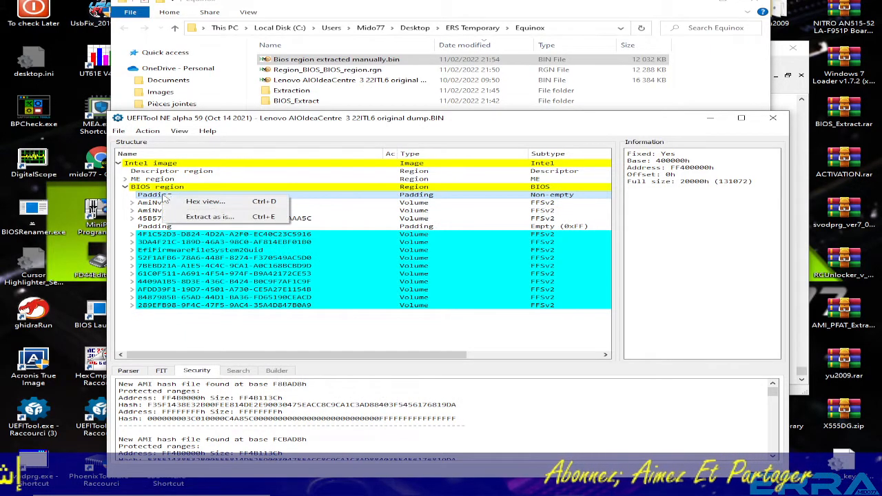
{"action": "left_click", "coordinate": [218, 218]}
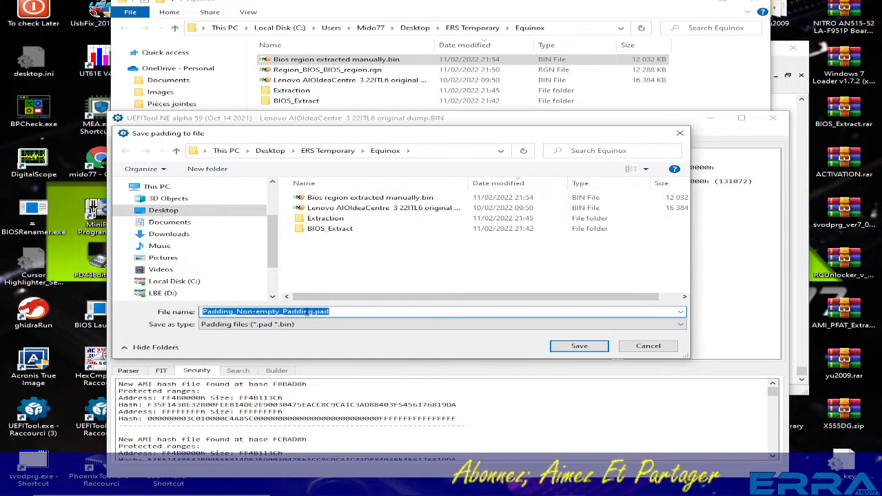
{"action": "left_click", "coordinate": [310, 312]}
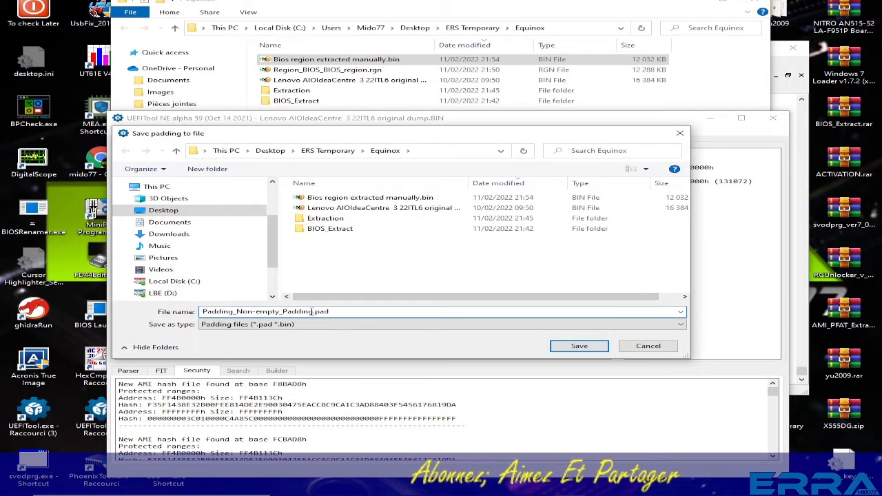
{"action": "left_click_drag", "start_coordinate": [313, 312], "coordinate": [195, 309]}
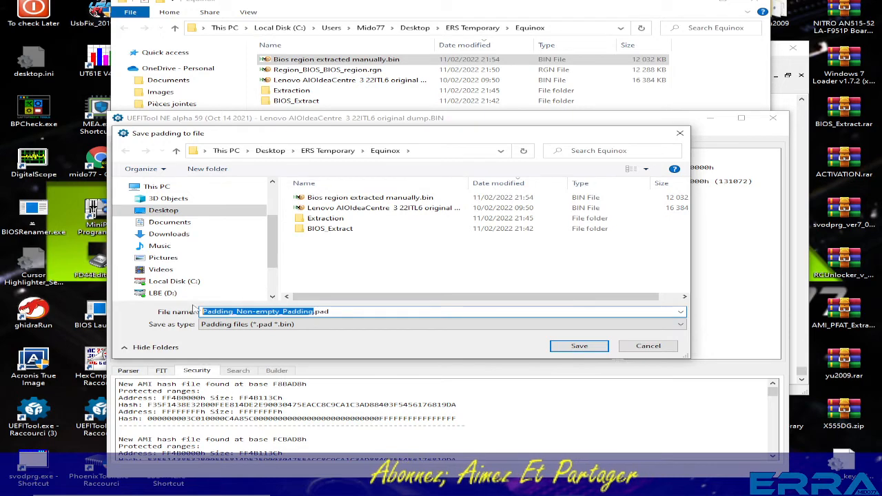
{"action": "type", "text": "D"}
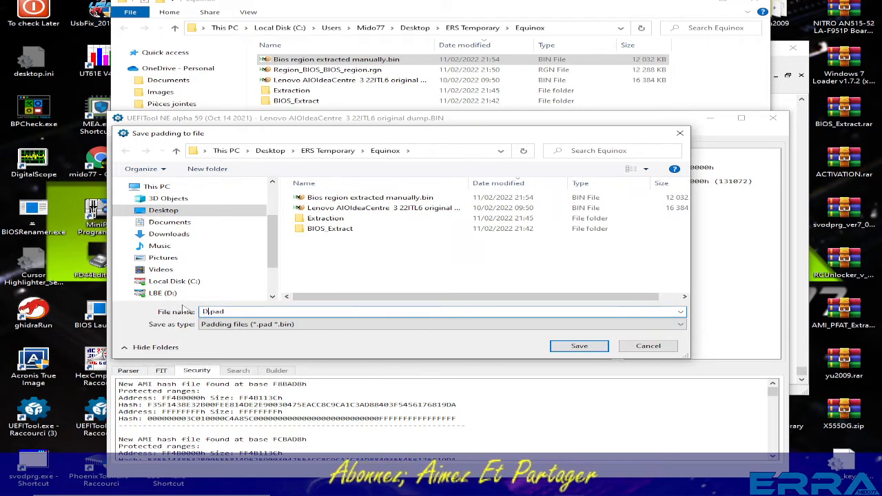
{"action": "type", "text": "MI"}
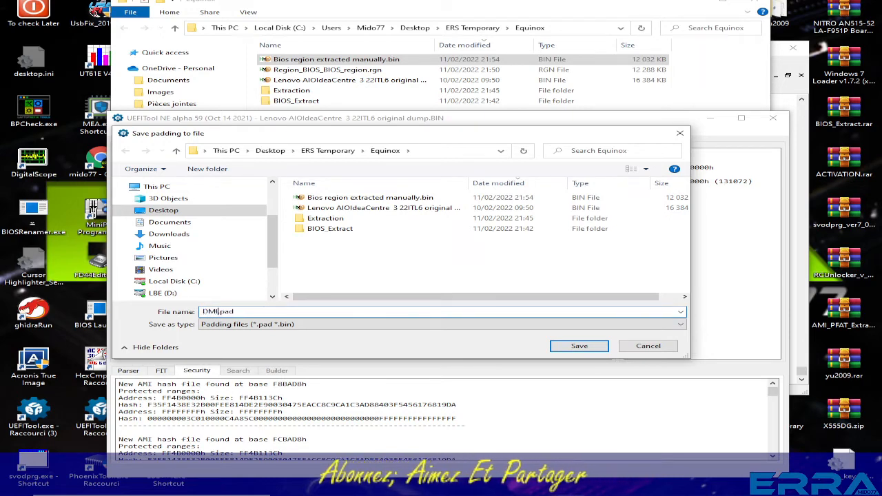
{"action": "left_click", "coordinate": [579, 346]}
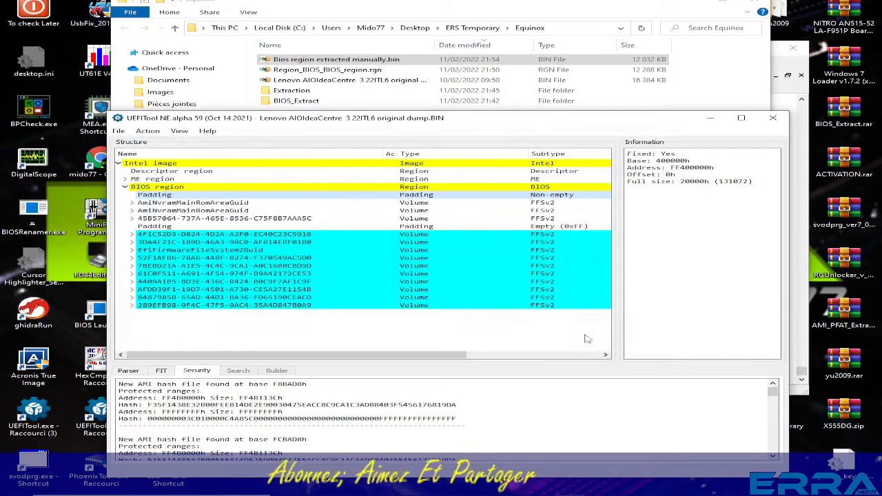
Review the machine data in the extracted non-empty padding once more in hex view and close the view.
{"action": "left_click", "coordinate": [637, 430]}
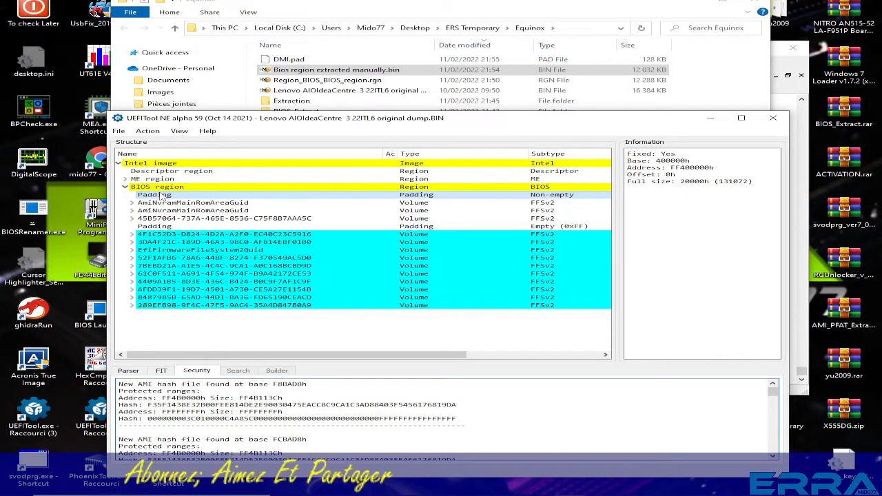
{"action": "right_click", "coordinate": [161, 196]}
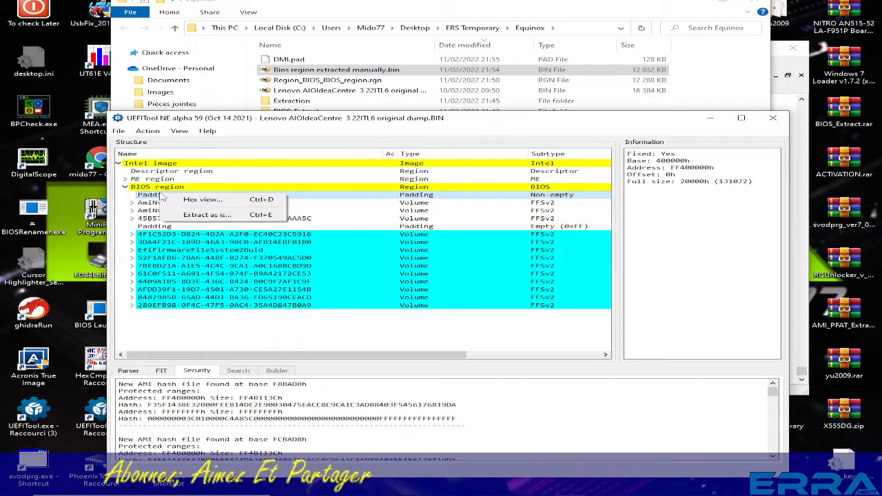
{"action": "left_click", "coordinate": [200, 200]}
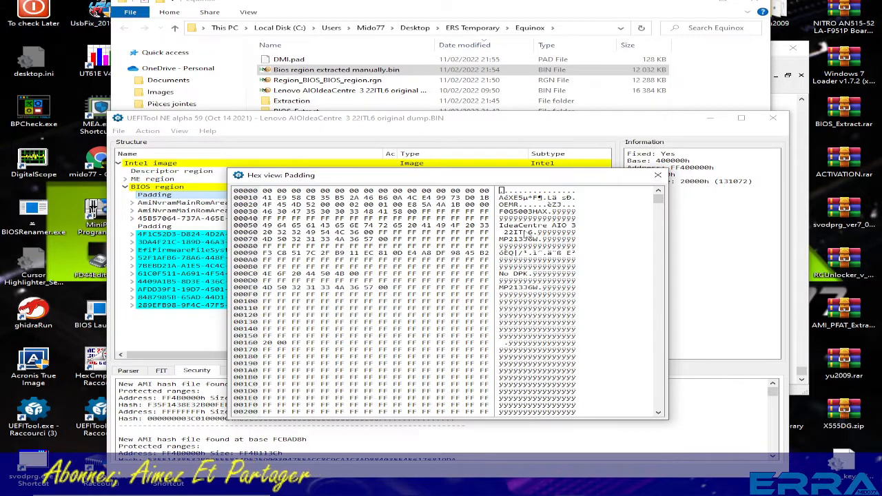
{"action": "scroll", "coordinate": [525, 262], "scroll_direction": "down", "scroll_amount": 1}
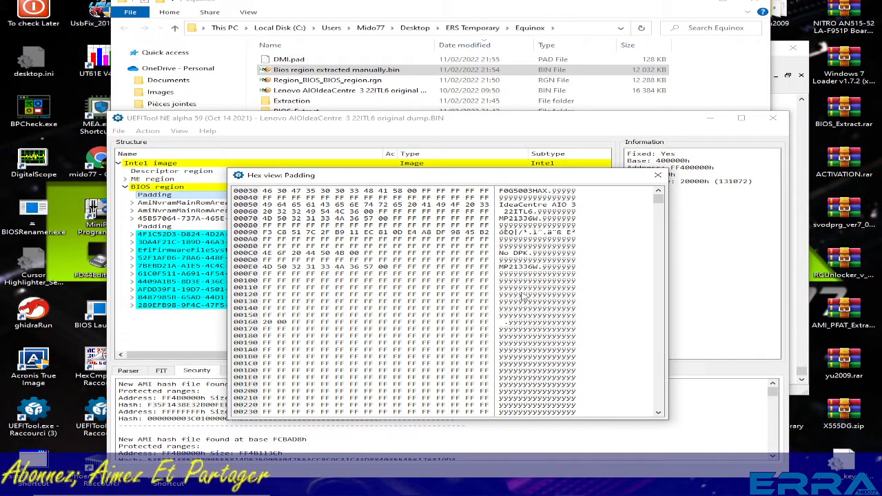
{"action": "scroll", "coordinate": [523, 297], "scroll_direction": "down", "scroll_amount": 3}
{"action": "left_click", "coordinate": [658, 175]}
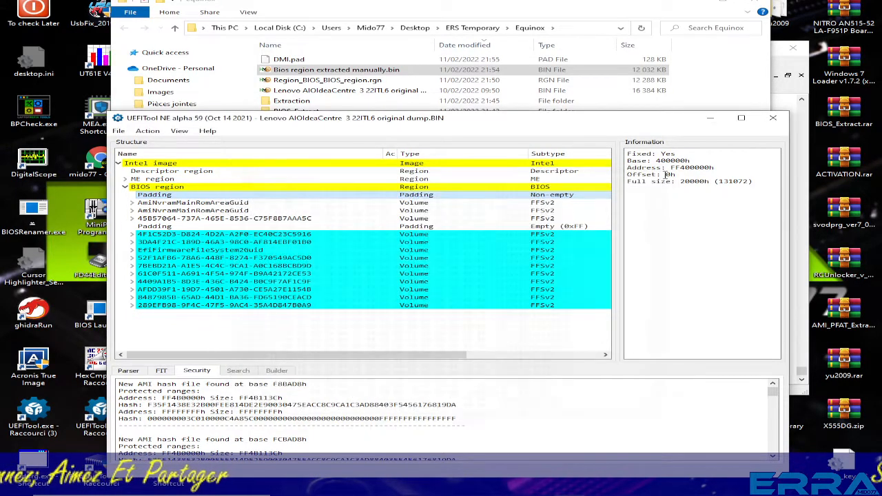
Check the size of DMI.pad in the Equinox folder against the padding's full size in UEFITool.
{"action": "left_click", "coordinate": [662, 69]}
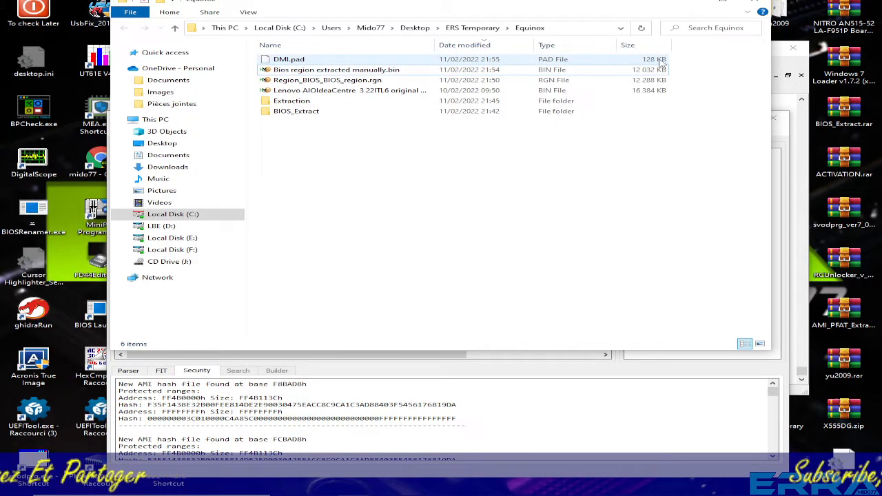
{"action": "left_click", "coordinate": [605, 60]}
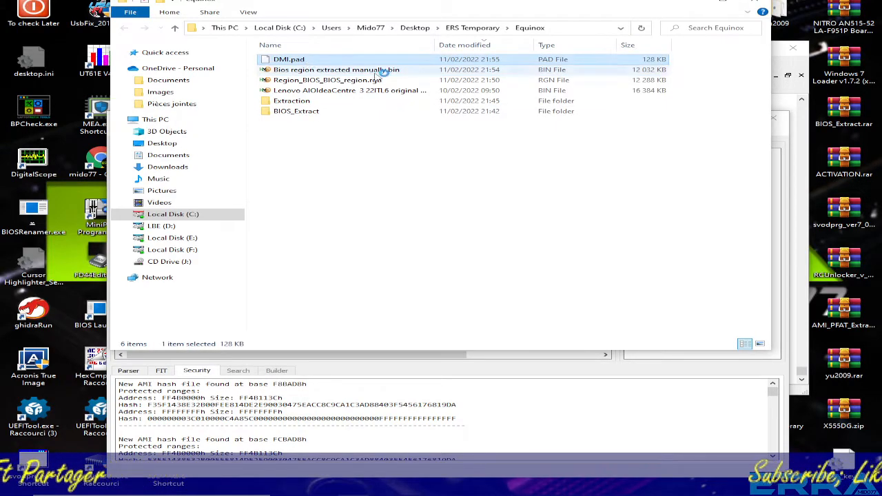
{"action": "left_click", "coordinate": [704, 349]}
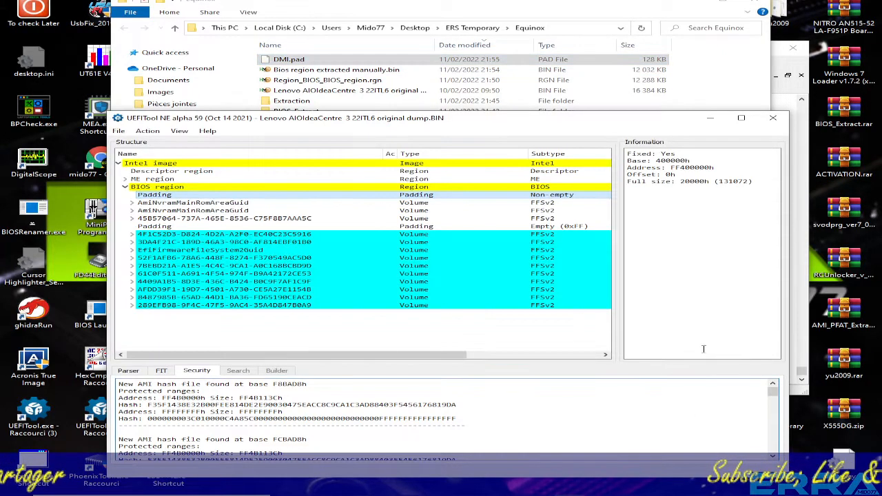
Switch to HxD and close the original dump and Region_BIOS_BIOS_region.rgn, keeping only Bios region extracted manually.bin open.
{"action": "left_click", "coordinate": [790, 166]}
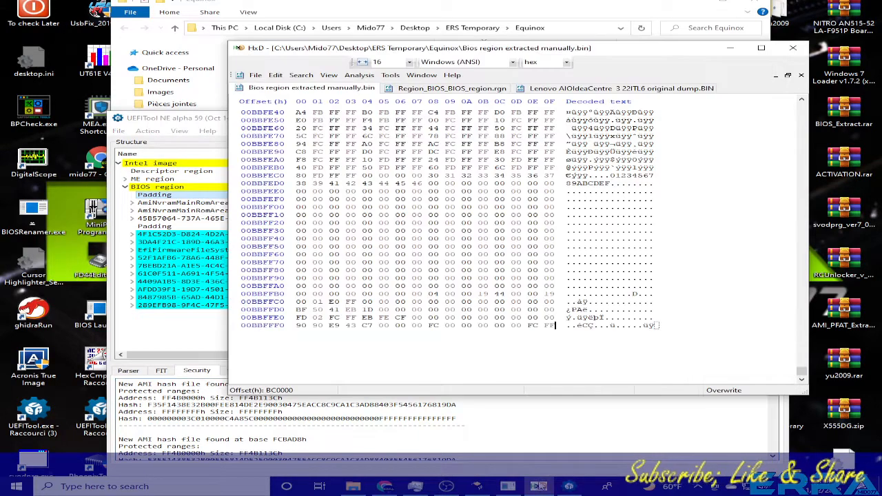
{"action": "left_click", "coordinate": [564, 88]}
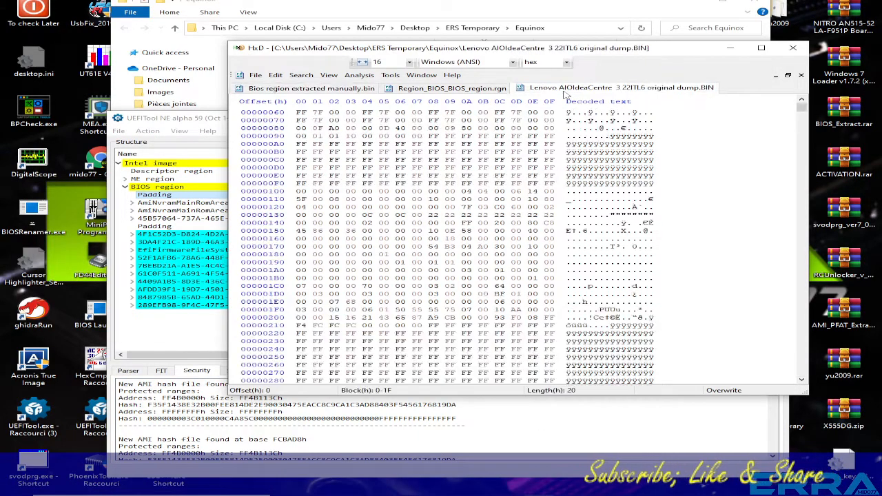
{"action": "left_click", "coordinate": [802, 75]}
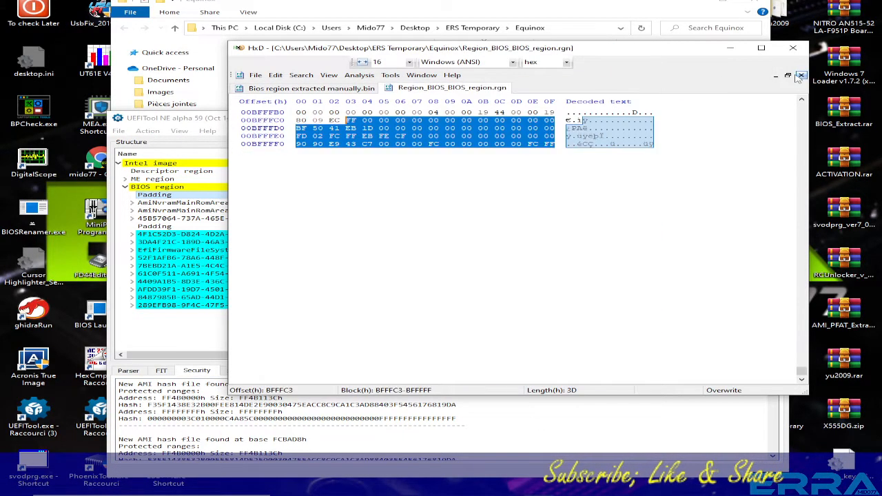
{"action": "left_click", "coordinate": [370, 228]}
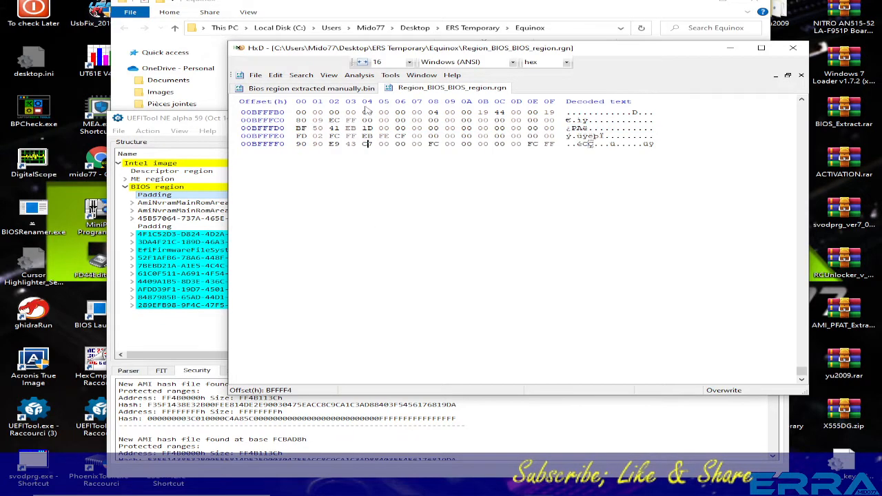
{"action": "left_click", "coordinate": [310, 90]}
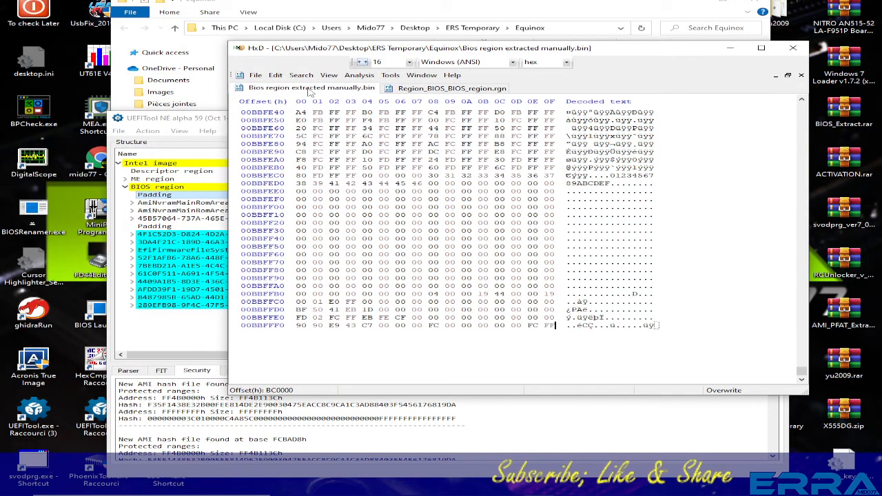
{"action": "left_click", "coordinate": [466, 90]}
{"action": "left_click", "coordinate": [802, 75]}
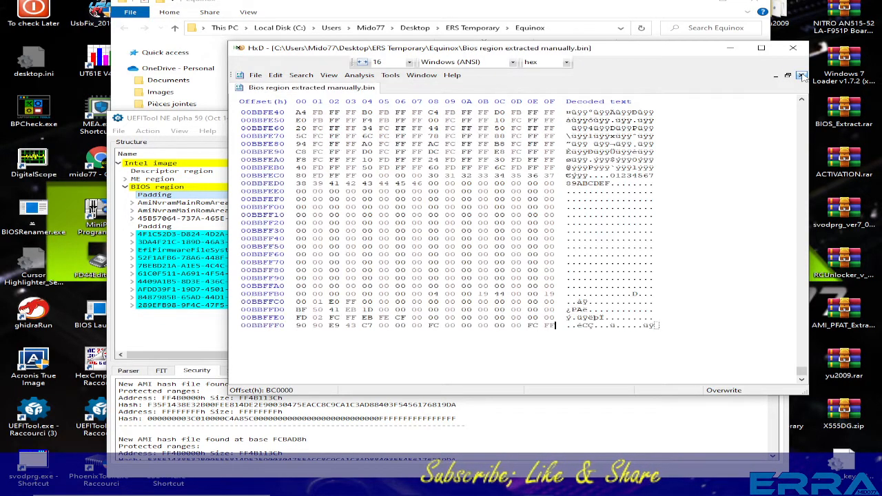
Open DMI.pad from the Equinox folder in HxD alongside the manually extracted region and look over its first bytes.
{"action": "left_click_drag", "start_coordinate": [627, 52], "coordinate": [570, 139]}
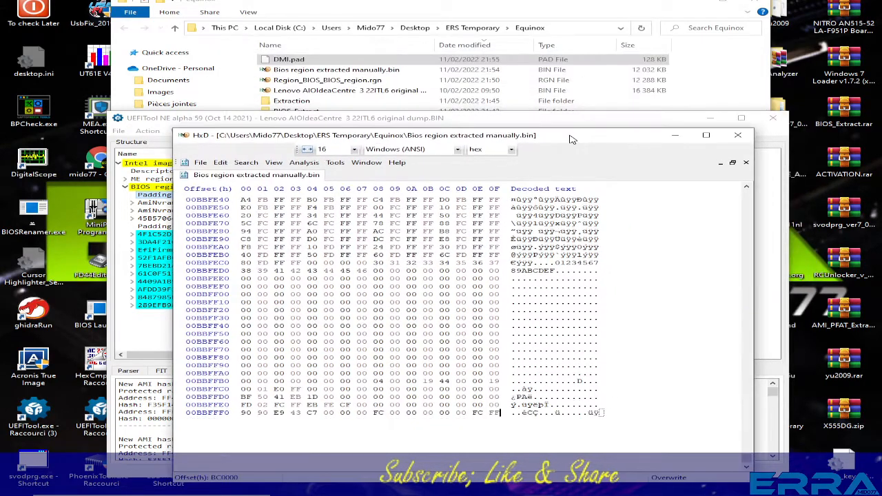
{"action": "left_click_drag", "start_coordinate": [267, 62], "coordinate": [634, 286]}
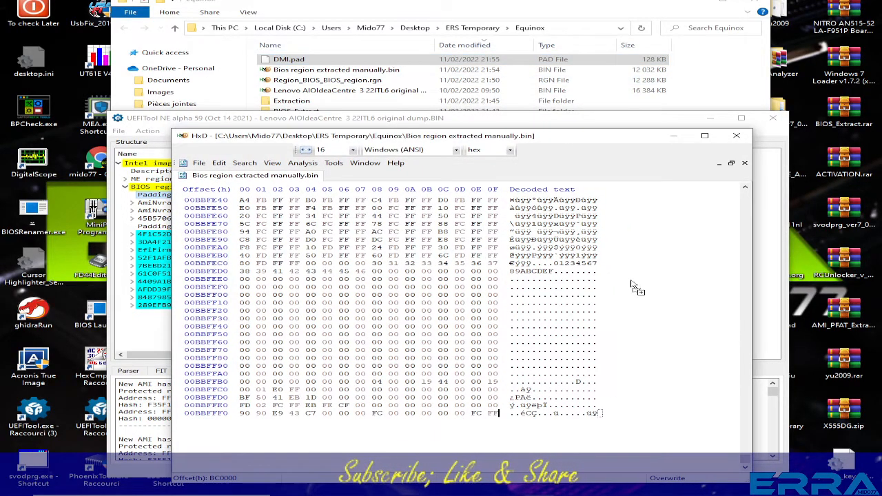
{"action": "left_click_drag", "start_coordinate": [694, 328], "coordinate": [693, 323]}
{"action": "scroll", "coordinate": [672, 317], "scroll_direction": "down", "scroll_amount": 11}
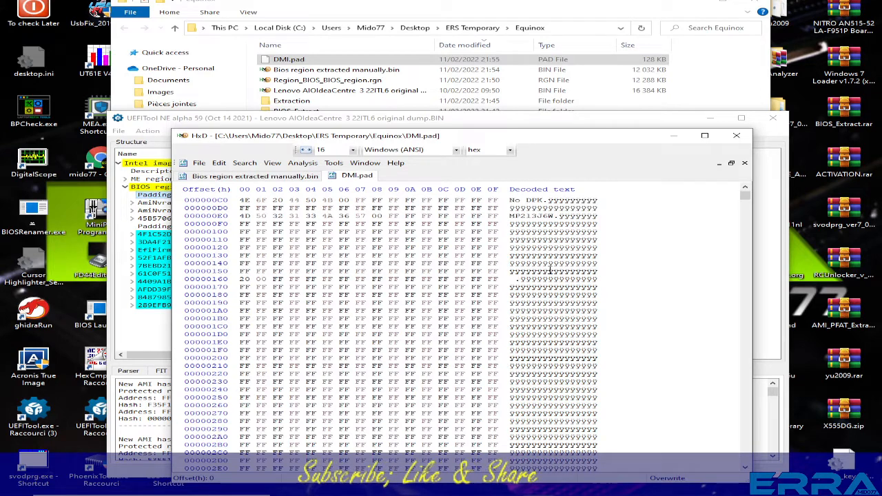
{"action": "left_click_drag", "start_coordinate": [746, 197], "coordinate": [747, 188]}
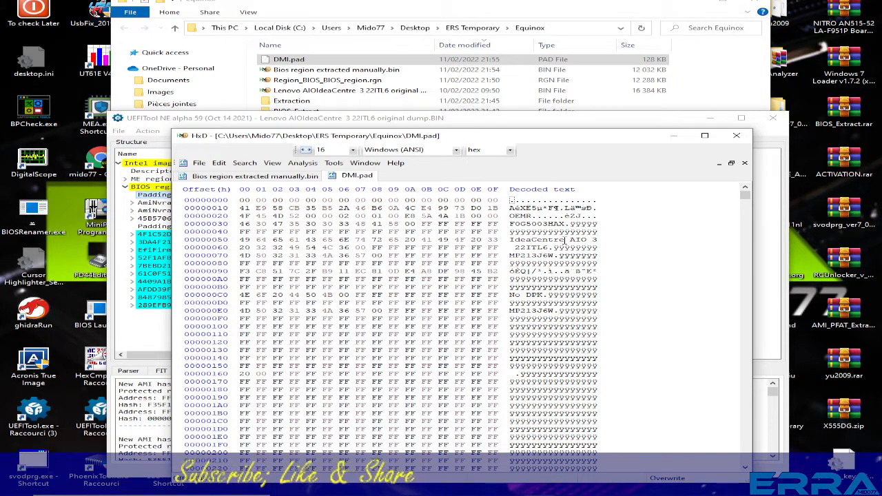
Compare the beginning of Bios region extracted manually.bin with DMI.pad, highlighting the machine data at offsets 10 to EF in DMI.pad.
{"action": "left_click", "coordinate": [279, 178]}
{"action": "scroll", "coordinate": [667, 269], "scroll_direction": "up", "scroll_amount": 1}
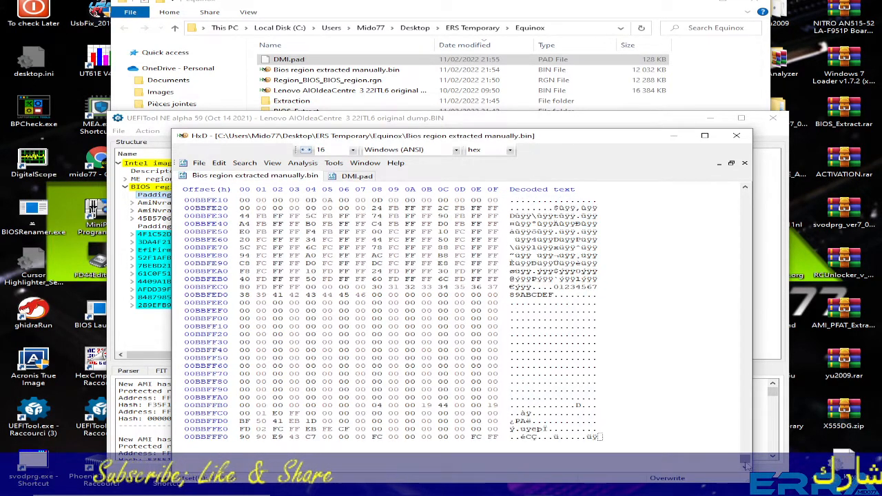
{"action": "left_click_drag", "start_coordinate": [745, 463], "coordinate": [756, 172]}
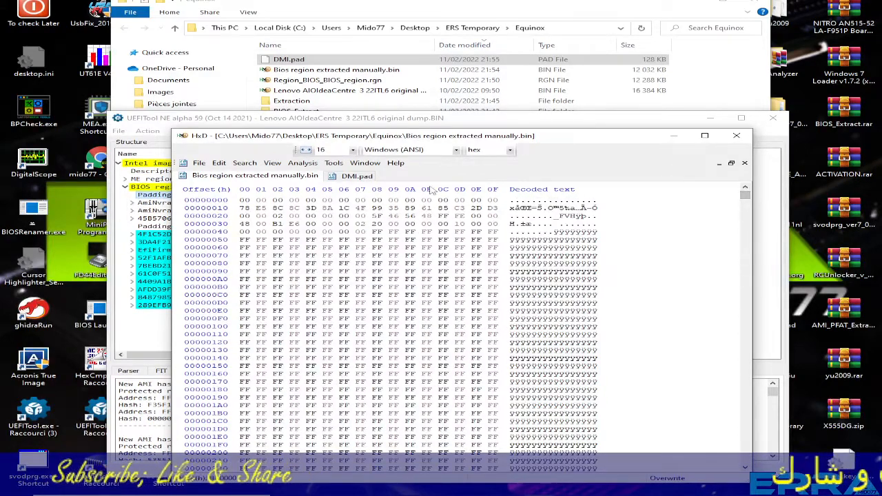
{"action": "left_click", "coordinate": [358, 177]}
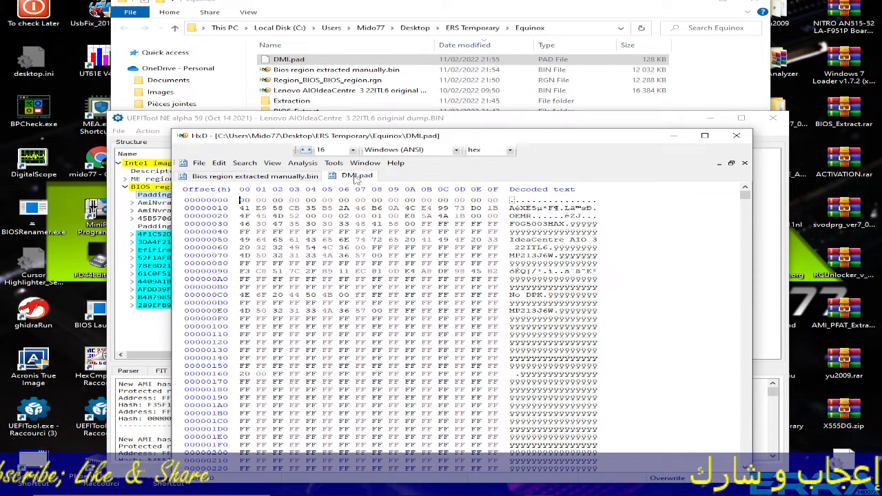
{"action": "left_click", "coordinate": [275, 177]}
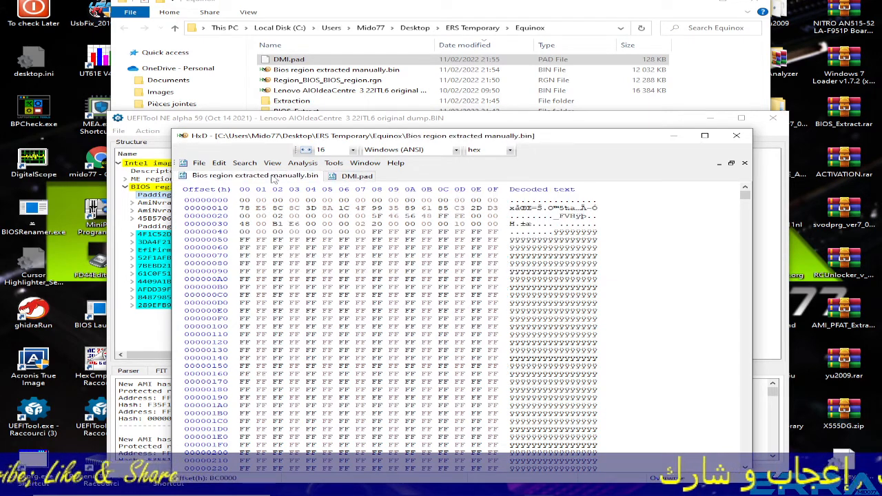
{"action": "left_click", "coordinate": [365, 178]}
{"action": "left_click", "coordinate": [275, 177]}
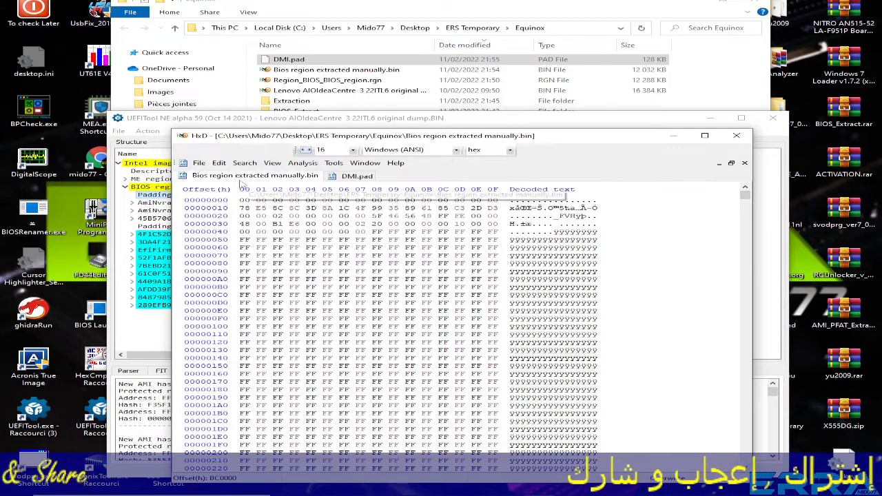
{"action": "left_click", "coordinate": [358, 176]}
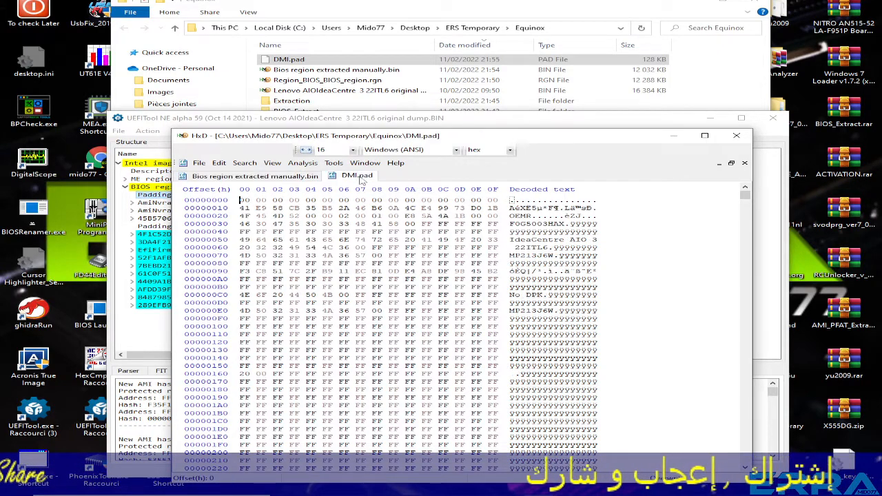
{"action": "left_click_drag", "start_coordinate": [512, 207], "coordinate": [614, 312]}
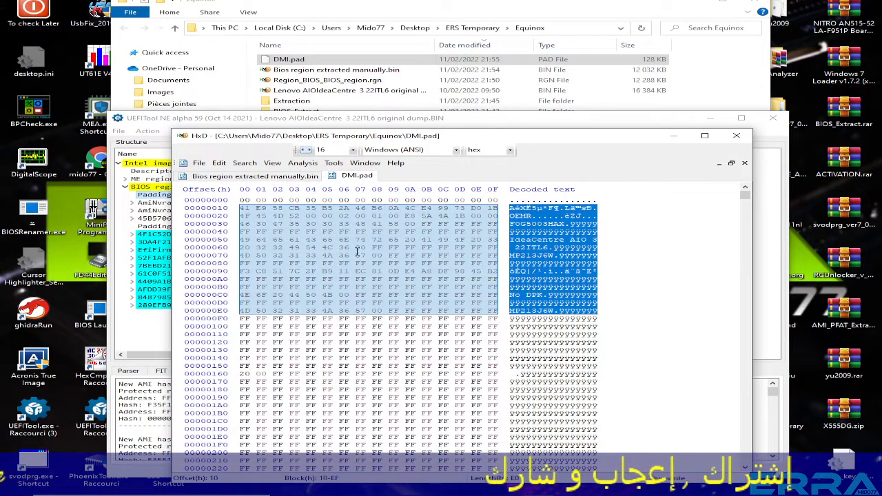
{"action": "left_click", "coordinate": [278, 177]}
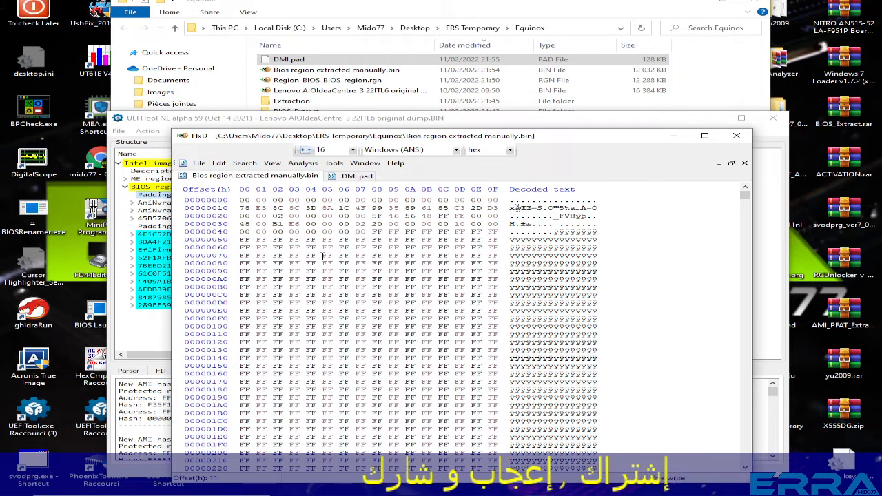
{"action": "key", "text": "ctrl+a"}
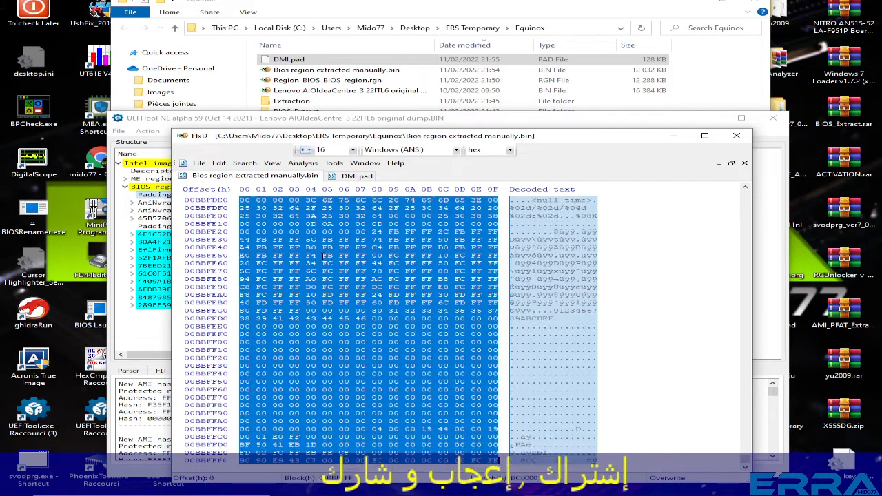
{"action": "right_click", "coordinate": [365, 274]}
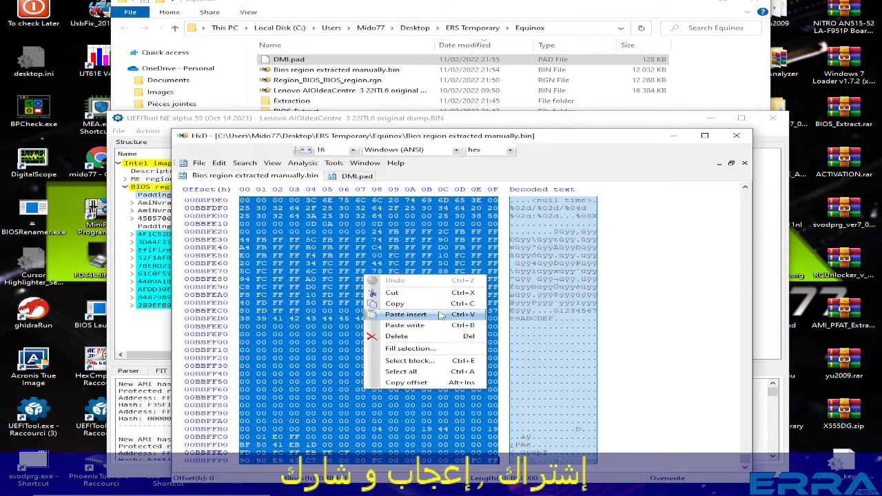
{"action": "left_click", "coordinate": [393, 304]}
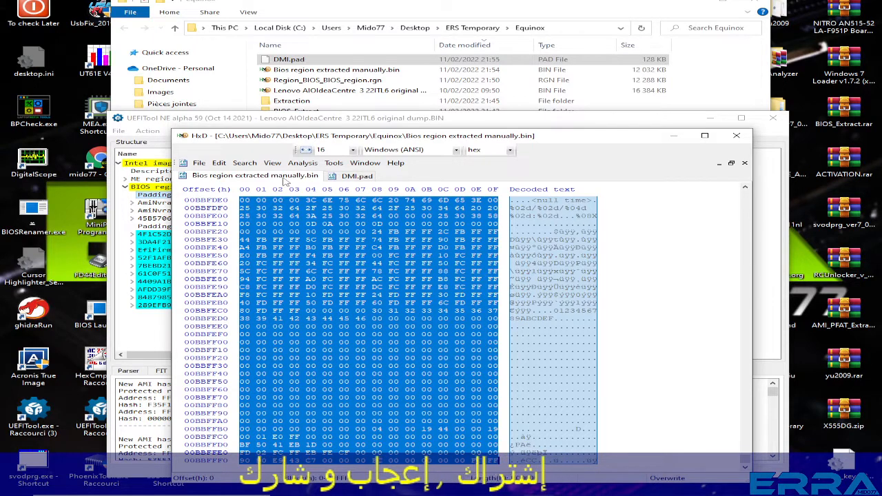
Copy the entire contents of DMI.pad.
{"action": "left_click", "coordinate": [351, 177]}
{"action": "left_click", "coordinate": [376, 240]}
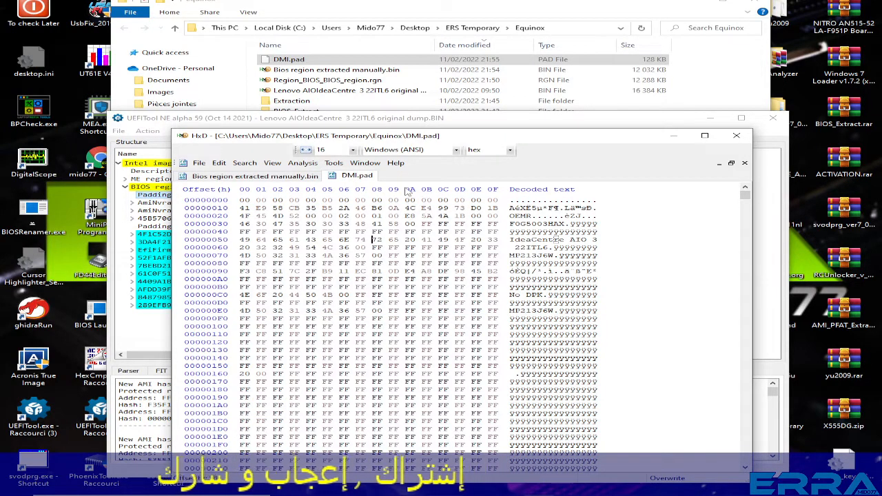
{"action": "key", "text": "ctrl+a"}
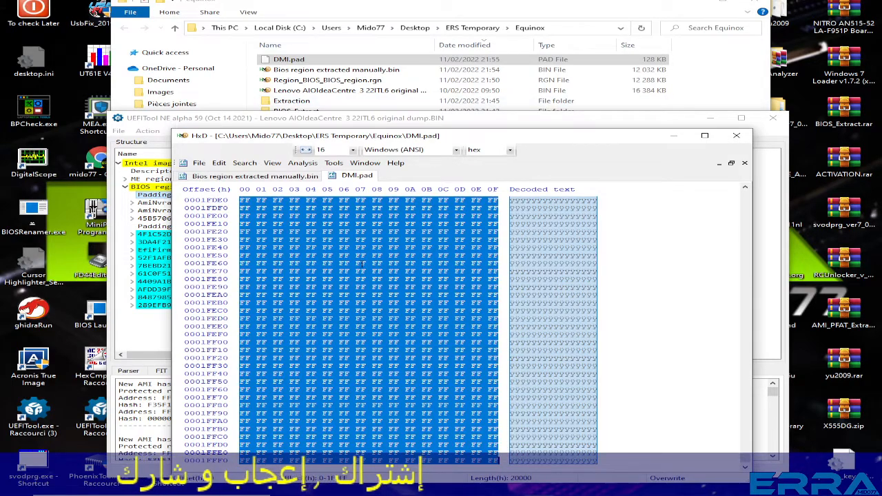
{"action": "right_click", "coordinate": [361, 264]}
{"action": "left_click", "coordinate": [396, 295]}
Paste-write the copied DMI data over Bios region extracted manually.bin starting at offset 0.
{"action": "left_click", "coordinate": [280, 178]}
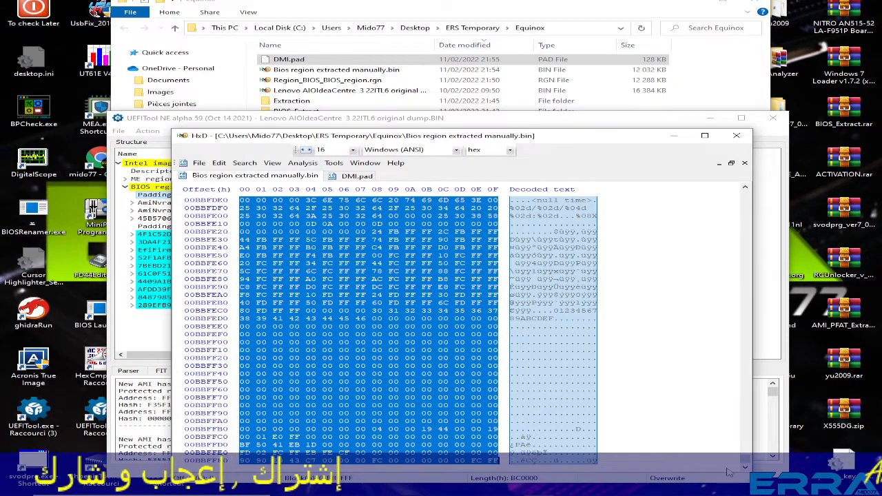
{"action": "left_click_drag", "start_coordinate": [745, 458], "coordinate": [749, 177]}
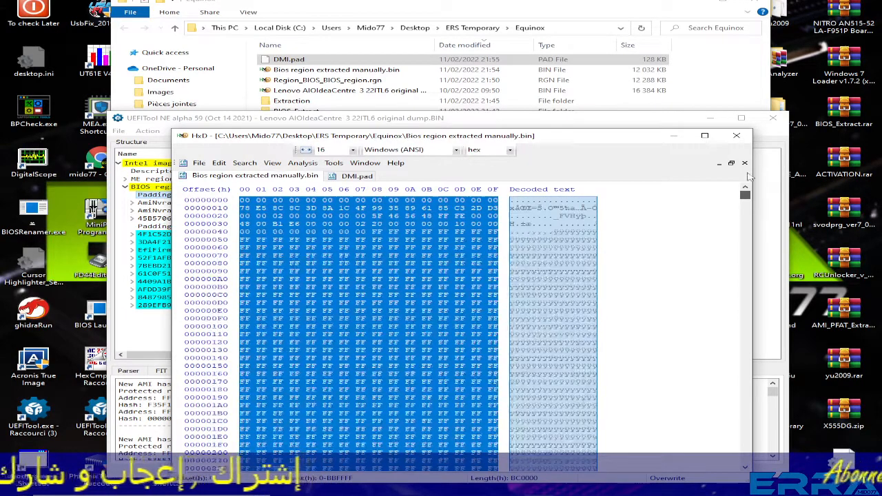
{"action": "left_click", "coordinate": [532, 216]}
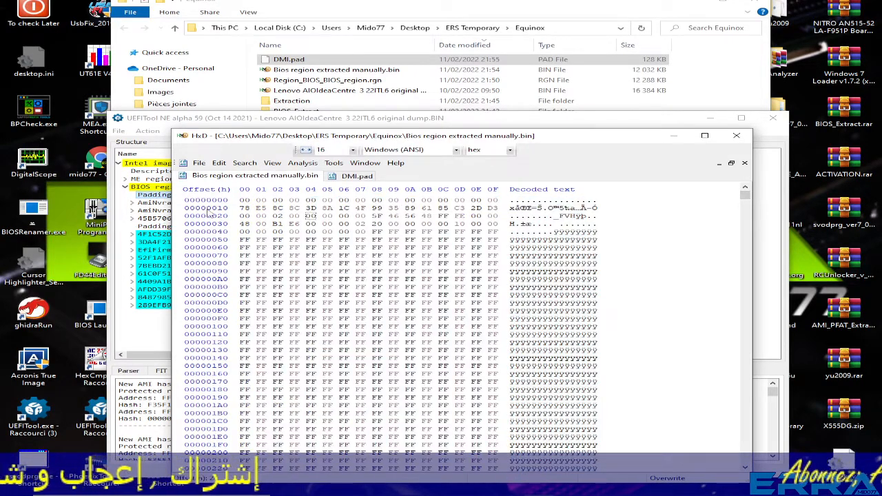
{"action": "right_click", "coordinate": [242, 200]}
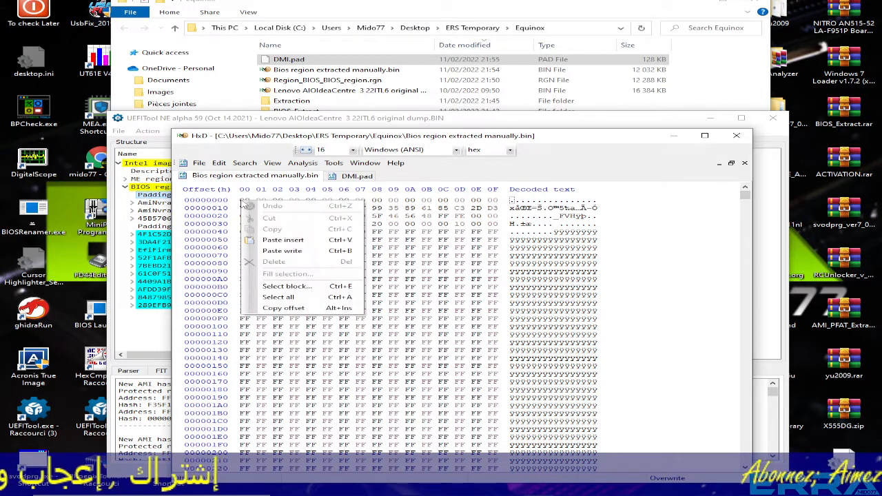
{"action": "left_click", "coordinate": [287, 251]}
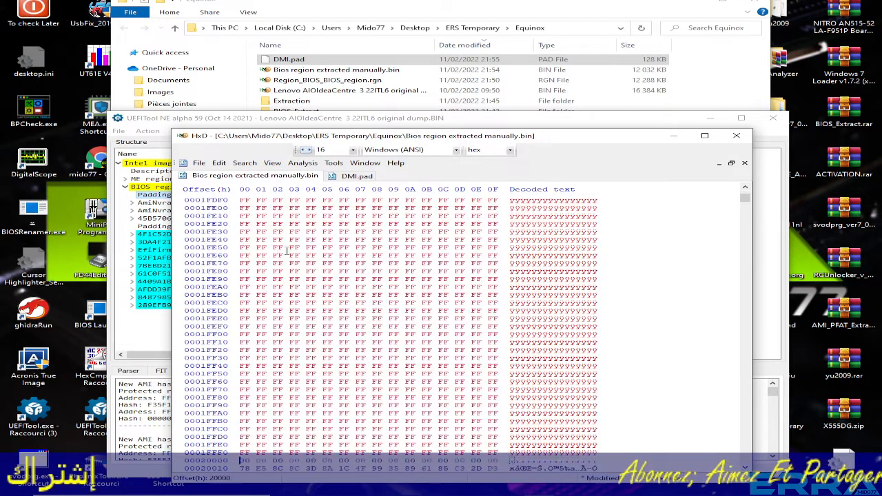
Check where the pasted data ends at offset 20000, save Bios region extracted manually.bin and return to the Equinox folder.
{"action": "scroll", "coordinate": [288, 251], "scroll_direction": "down", "scroll_amount": 4}
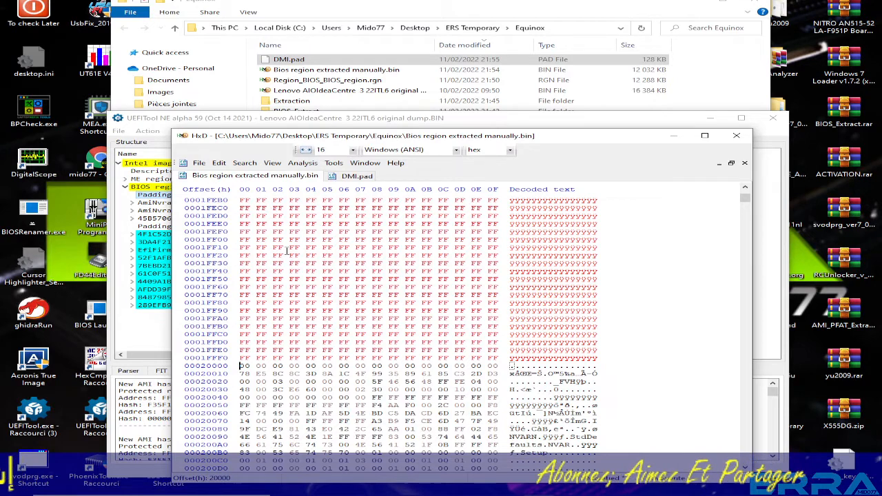
{"action": "left_click", "coordinate": [199, 163]}
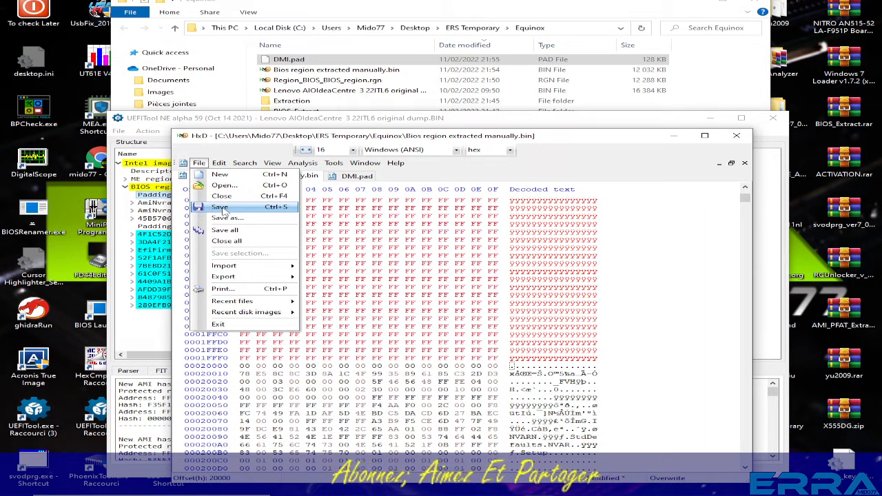
{"action": "left_click", "coordinate": [222, 208]}
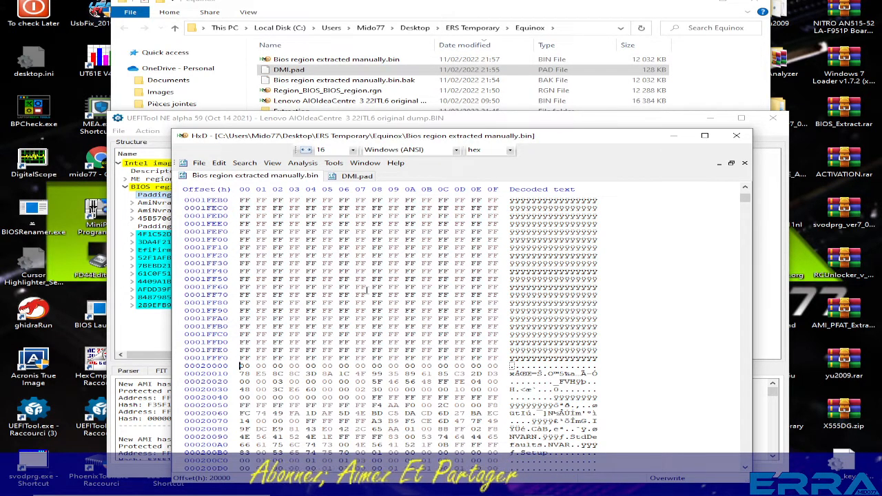
{"action": "left_click", "coordinate": [413, 5]}
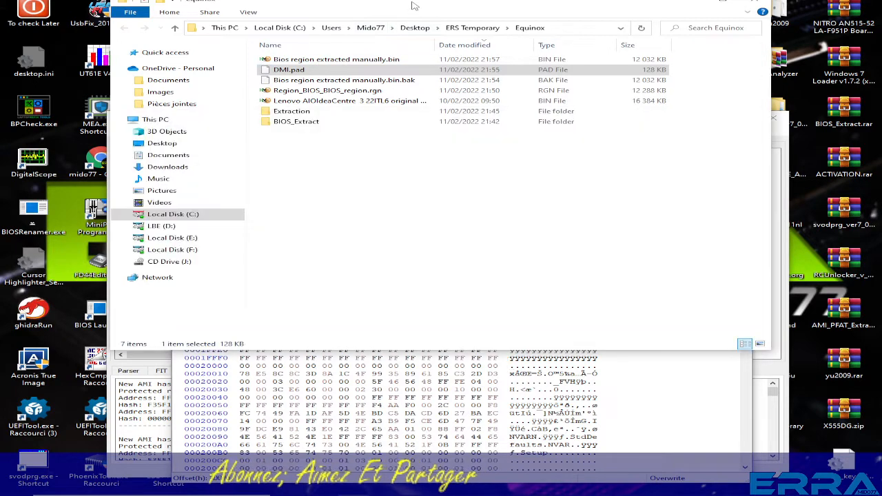
Sort the Equinox folder by date modified with newest first, and check Bios region extracted manually.bin against its .bak backup.
{"action": "left_click", "coordinate": [467, 45]}
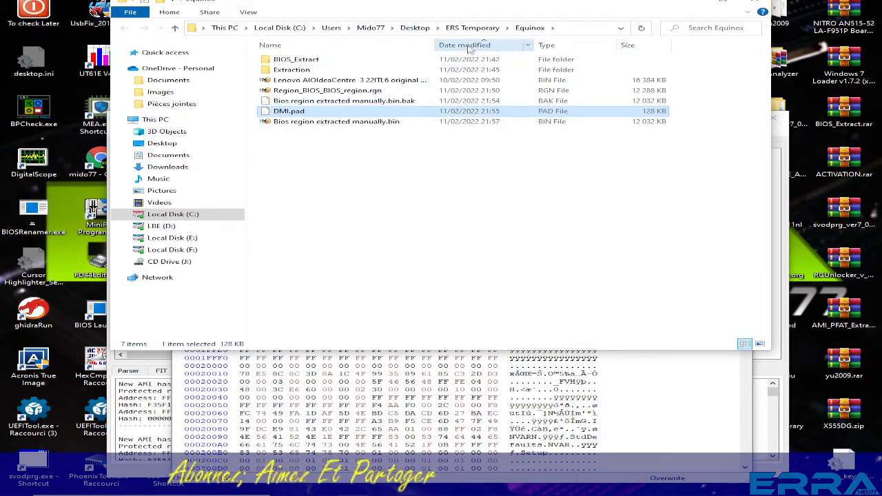
{"action": "left_click", "coordinate": [467, 45]}
{"action": "left_click", "coordinate": [434, 60]}
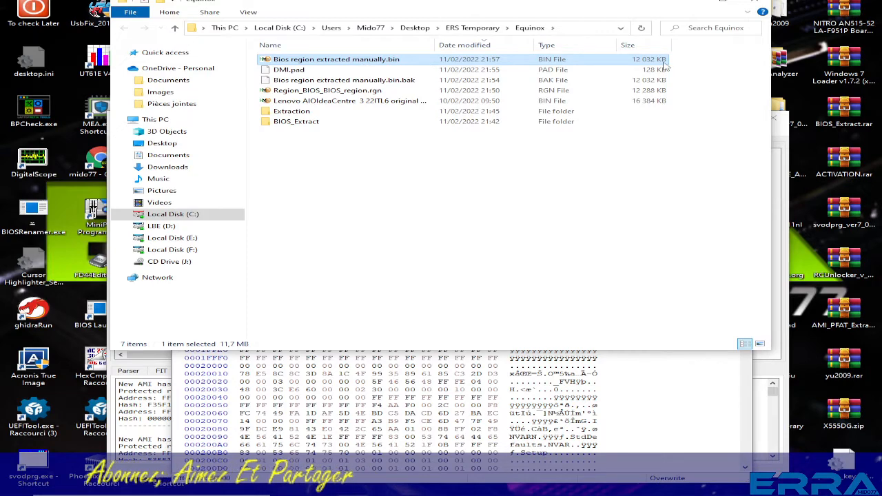
{"action": "left_click", "coordinate": [396, 82]}
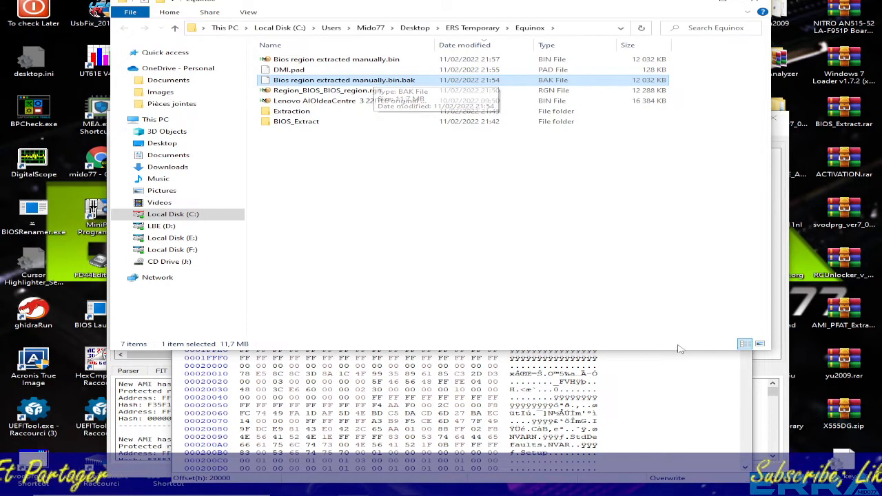
Switch back to HxD, close DMI.pad and open the Lenovo AIO IdeaCentre original dump alongside Bios region extracted manually.bin.
{"action": "left_click", "coordinate": [684, 395]}
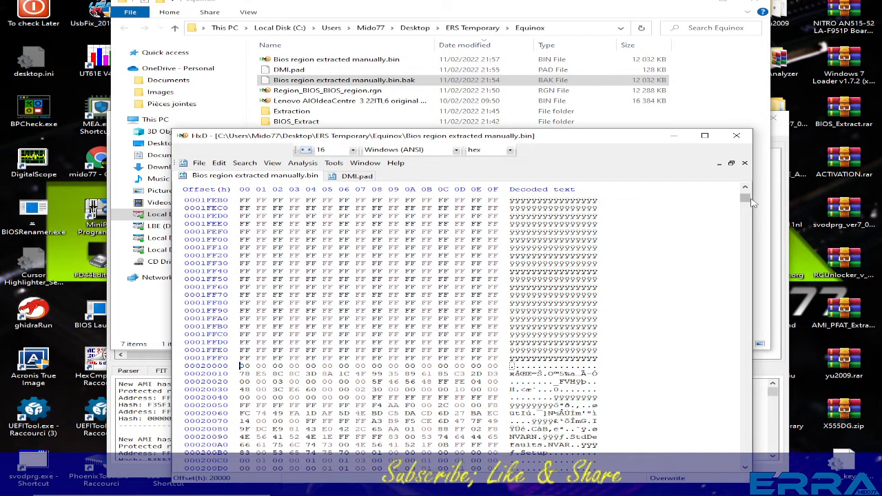
{"action": "left_click_drag", "start_coordinate": [747, 199], "coordinate": [746, 191]}
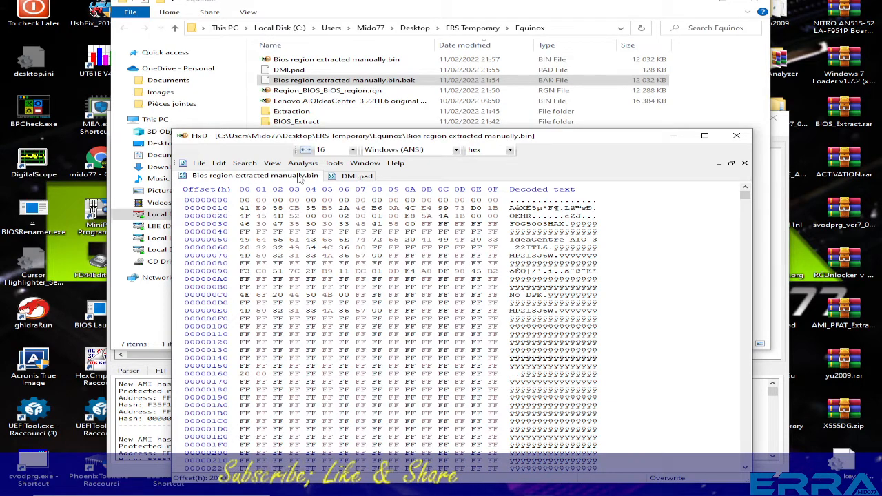
{"action": "left_click", "coordinate": [360, 177]}
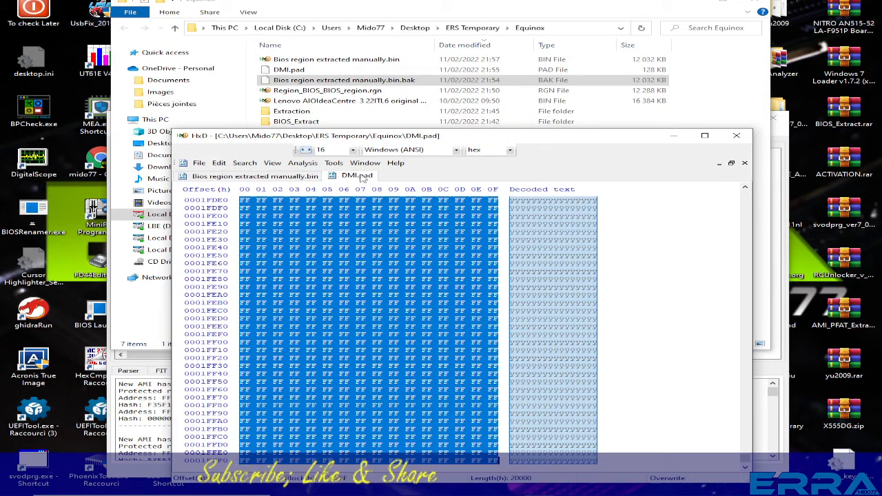
{"action": "left_click", "coordinate": [745, 164]}
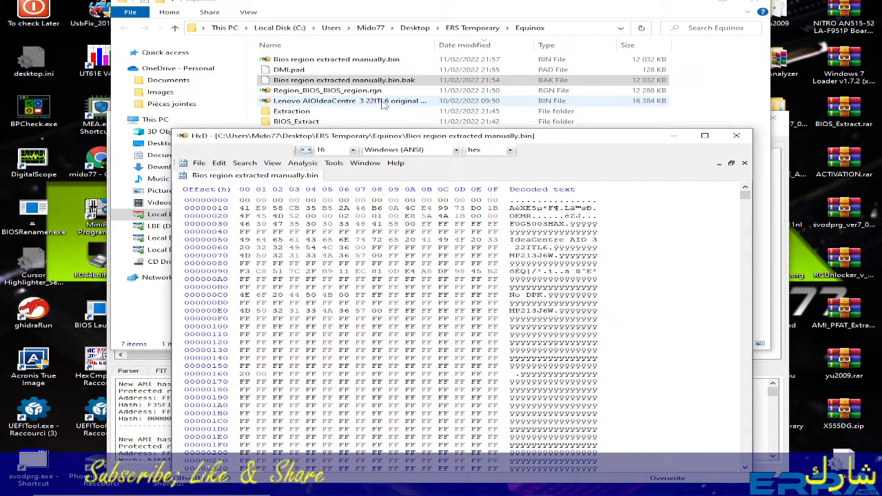
{"action": "left_click", "coordinate": [274, 102]}
{"action": "left_click_drag", "start_coordinate": [274, 102], "coordinate": [503, 173]}
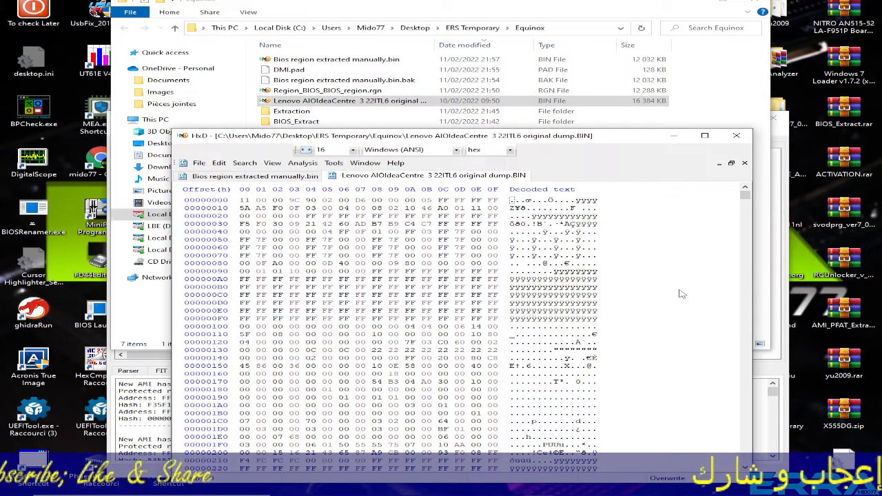
Compare the beginning of the original dump with the beginning of Bios region extracted manually.bin.
{"action": "left_click", "coordinate": [242, 176]}
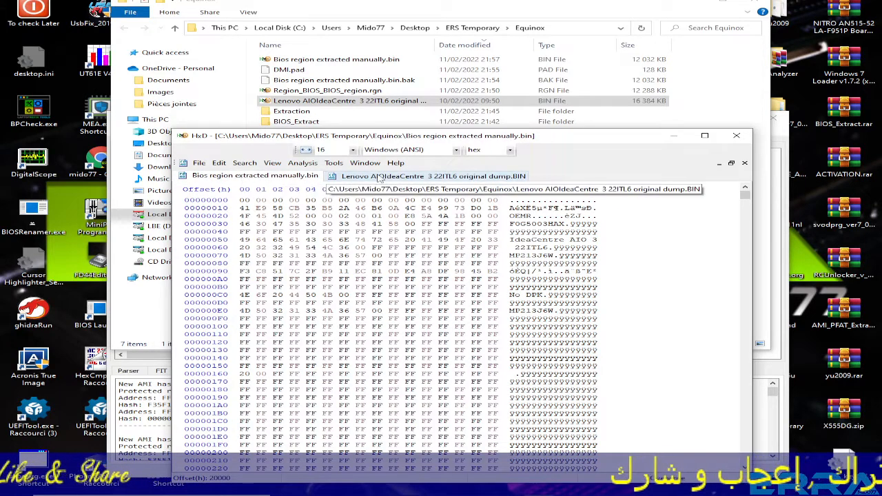
{"action": "left_click", "coordinate": [378, 176]}
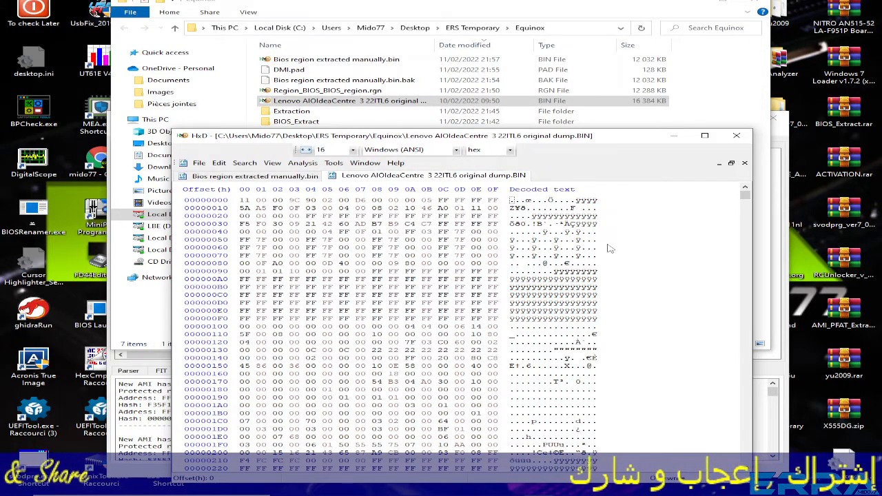
{"action": "left_click_drag", "start_coordinate": [262, 215], "coordinate": [397, 319]}
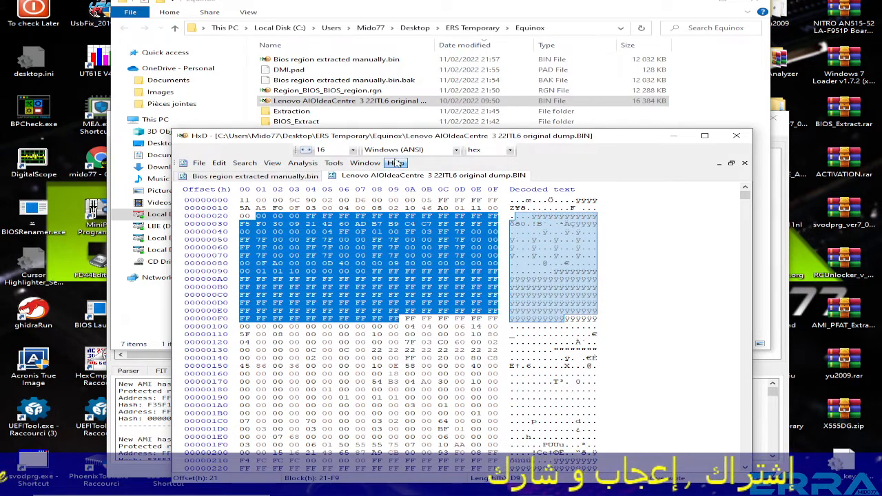
{"action": "left_click", "coordinate": [381, 209]}
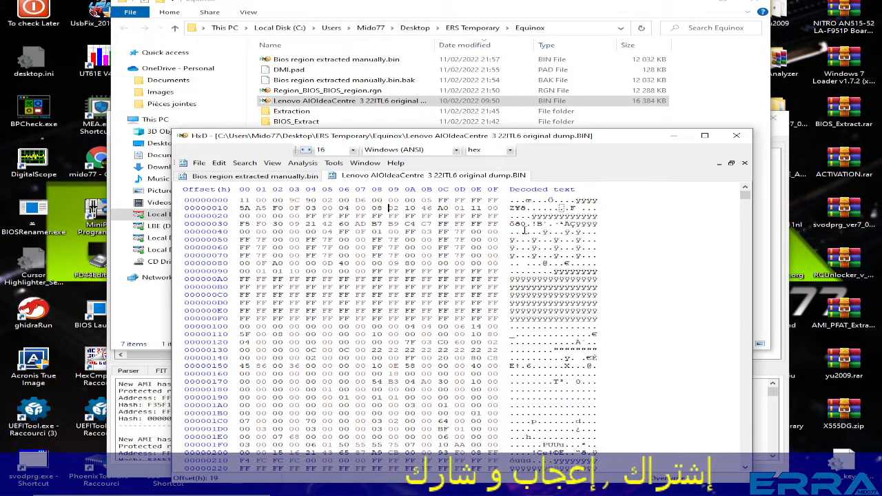
{"action": "left_click", "coordinate": [252, 177]}
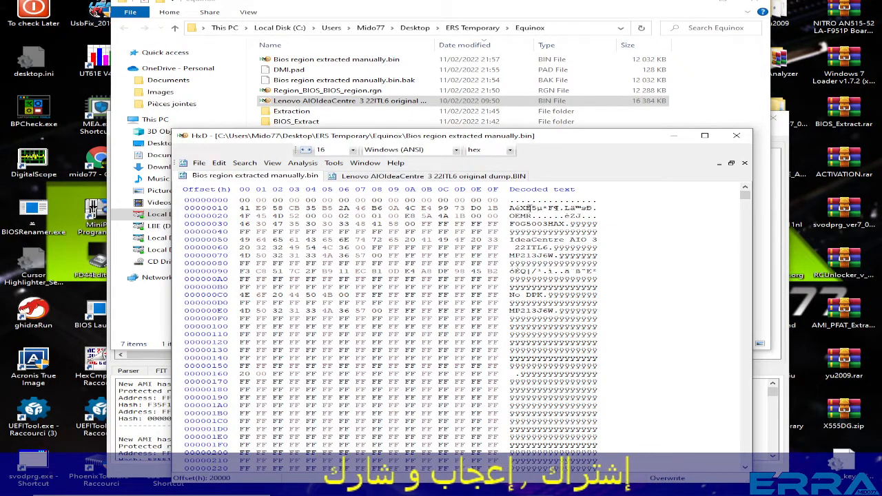
Copy the bytes at offsets 0 to 2A of Bios region extracted manually.bin.
{"action": "left_click_drag", "start_coordinate": [243, 200], "coordinate": [274, 207]}
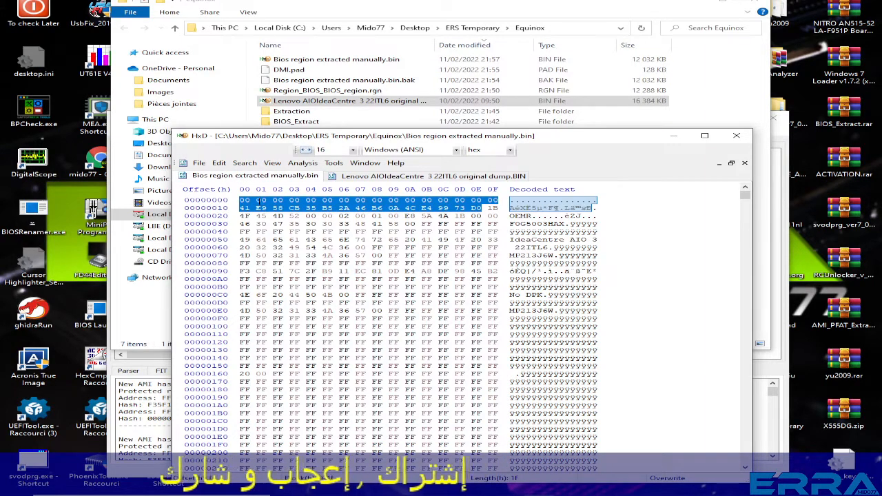
{"action": "left_click", "coordinate": [257, 200]}
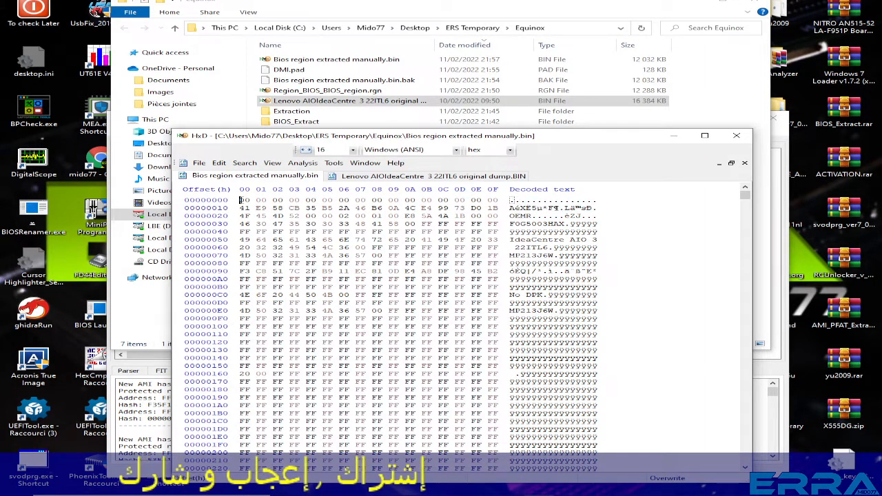
{"action": "left_click_drag", "start_coordinate": [240, 200], "coordinate": [427, 218]}
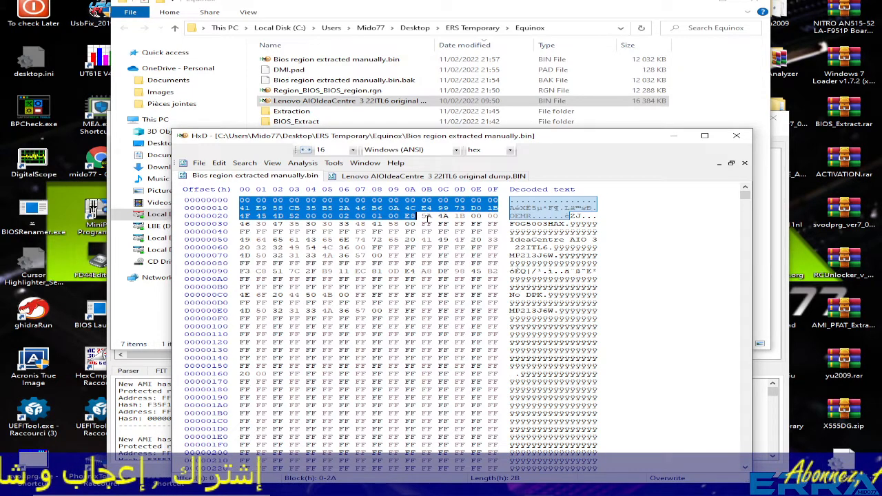
{"action": "right_click", "coordinate": [394, 208]}
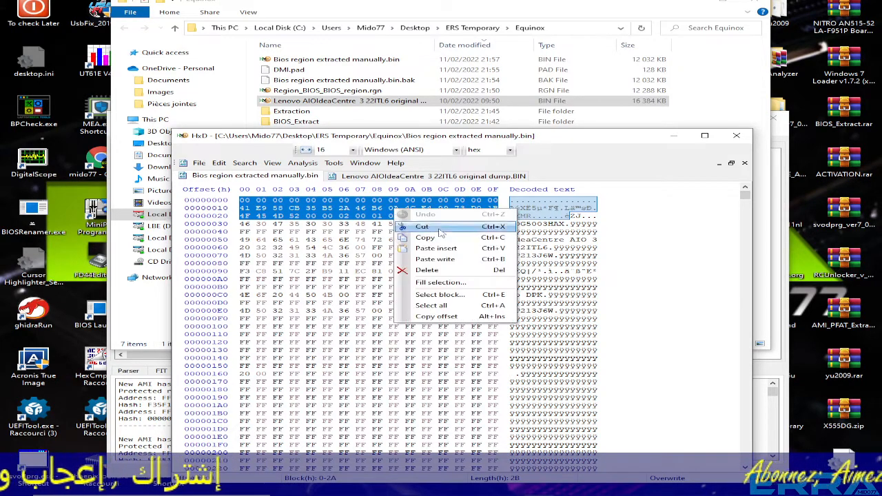
{"action": "left_click", "coordinate": [414, 222]}
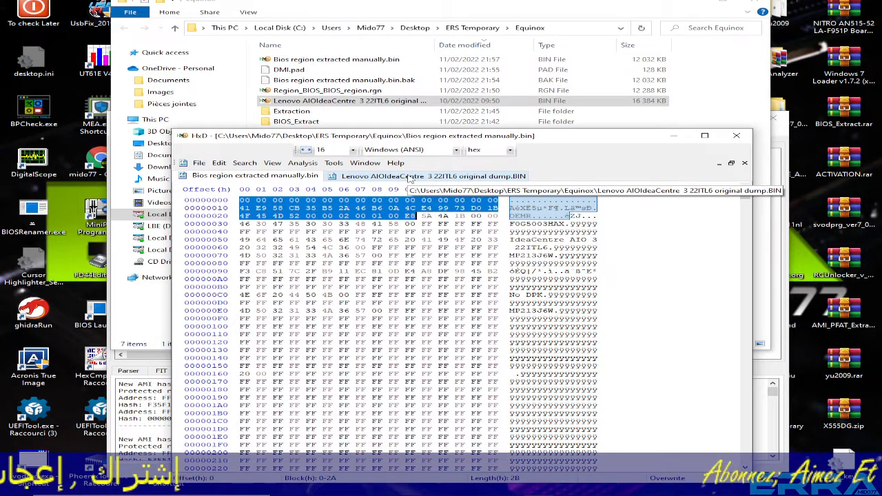
Search the original dump in all directions for the copied hex values to locate where the BIOS region starts.
{"action": "left_click", "coordinate": [412, 177]}
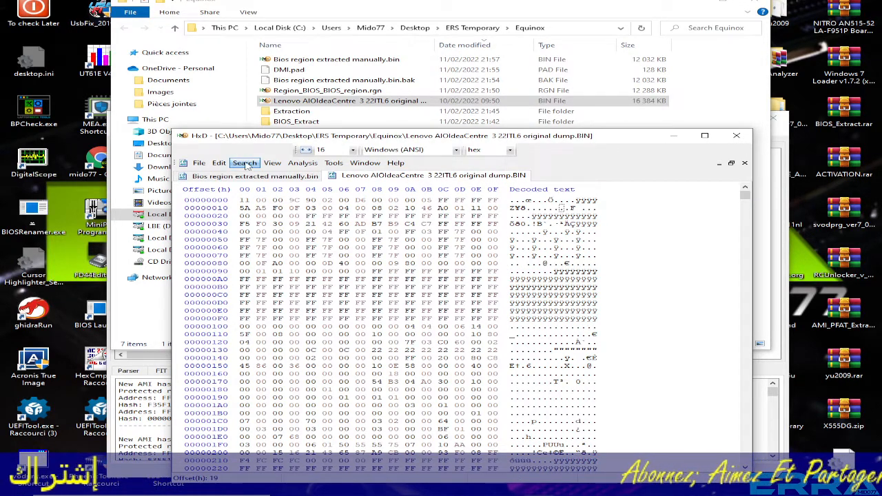
{"action": "left_click", "coordinate": [244, 163]}
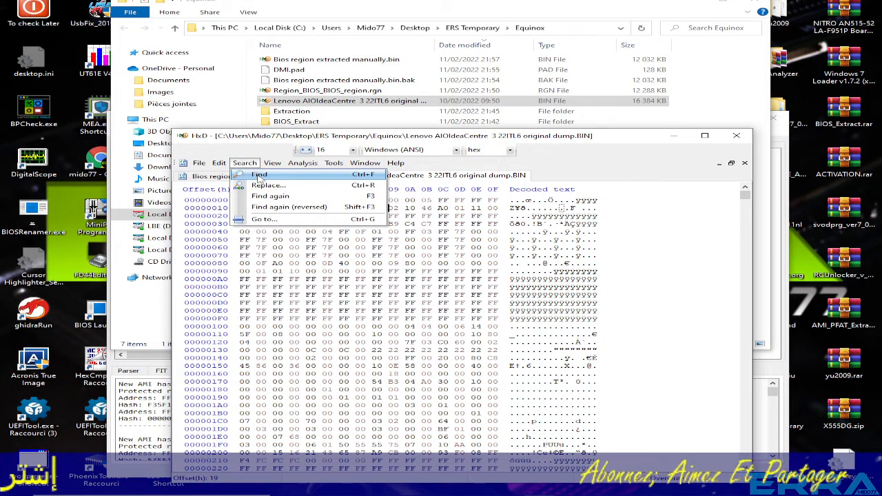
{"action": "left_click", "coordinate": [260, 175]}
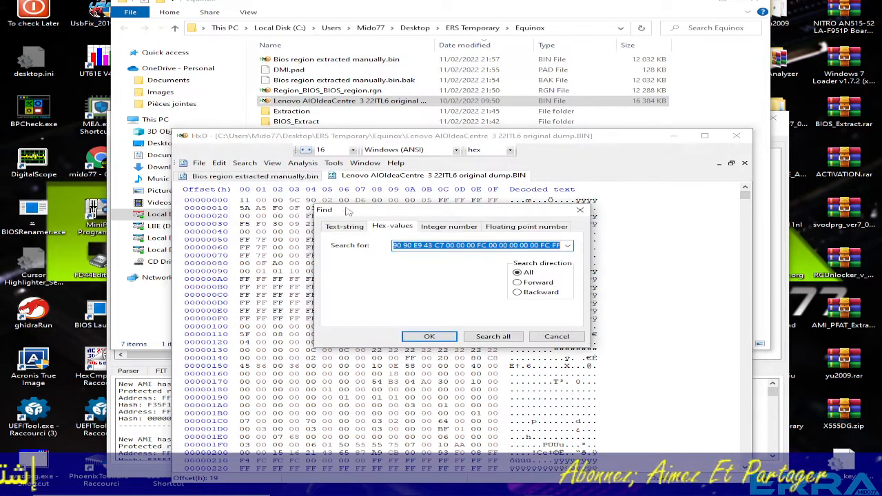
{"action": "right_click", "coordinate": [412, 246]}
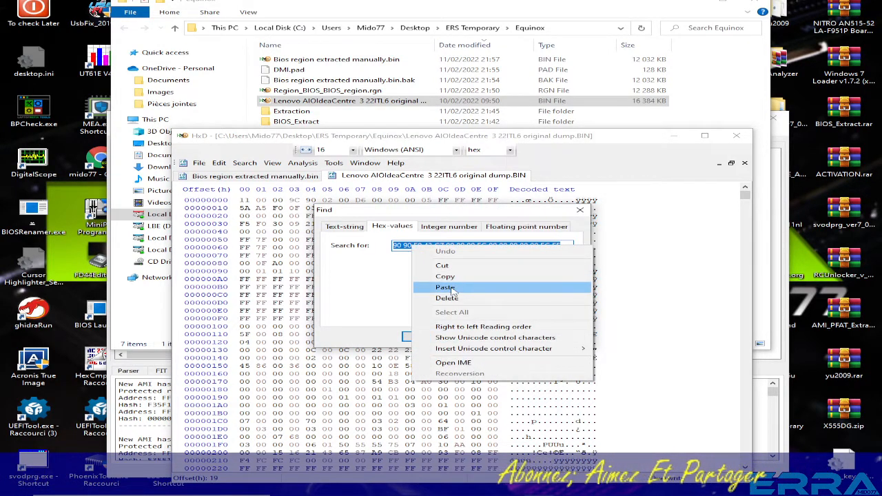
{"action": "left_click", "coordinate": [445, 288]}
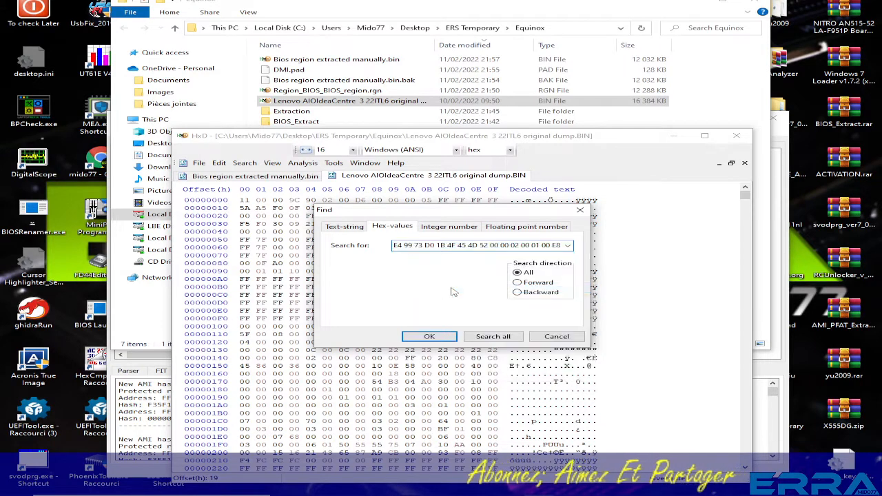
{"action": "left_click", "coordinate": [428, 336]}
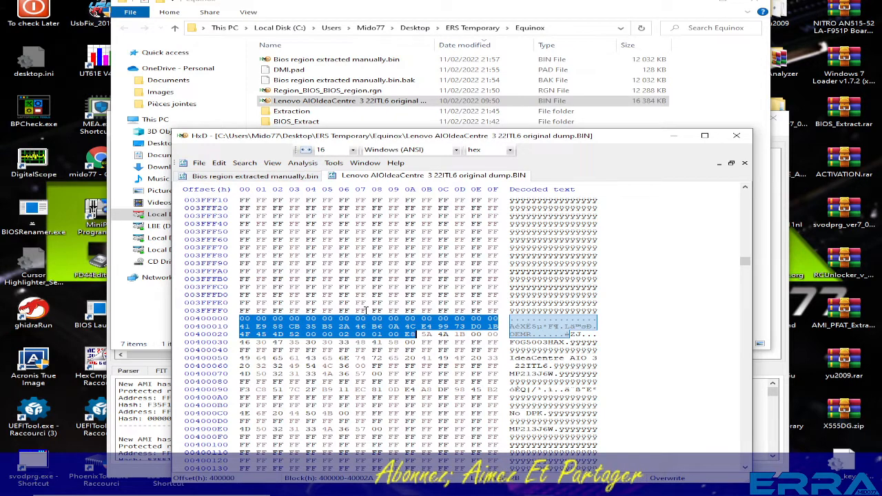
{"action": "scroll", "coordinate": [345, 304], "scroll_direction": "down", "scroll_amount": 1}
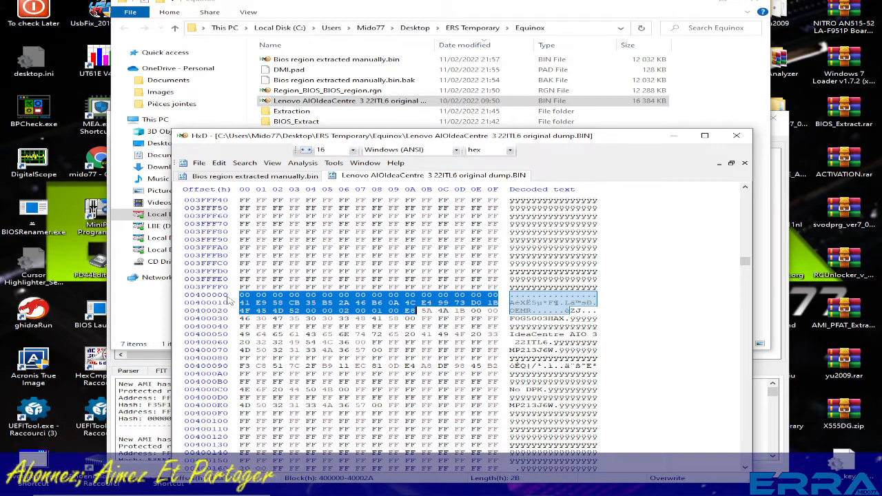
Copy the entire contents of Bios region extracted manually.bin.
{"action": "left_click", "coordinate": [281, 177]}
{"action": "left_click", "coordinate": [342, 239]}
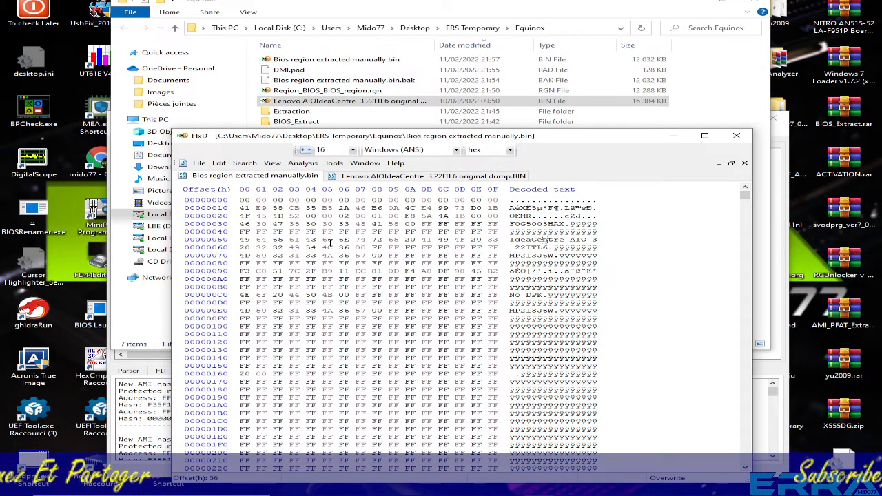
{"action": "key", "text": "ctrl+a"}
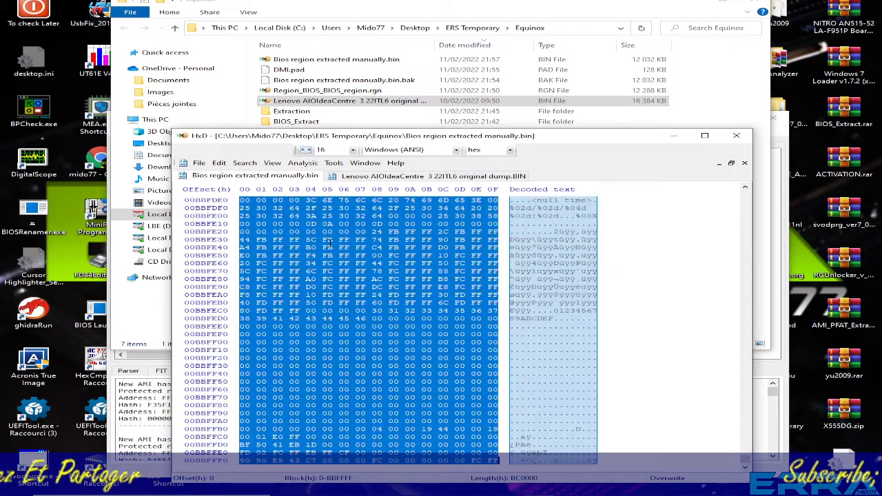
{"action": "right_click", "coordinate": [372, 269]}
{"action": "left_click", "coordinate": [396, 289]}
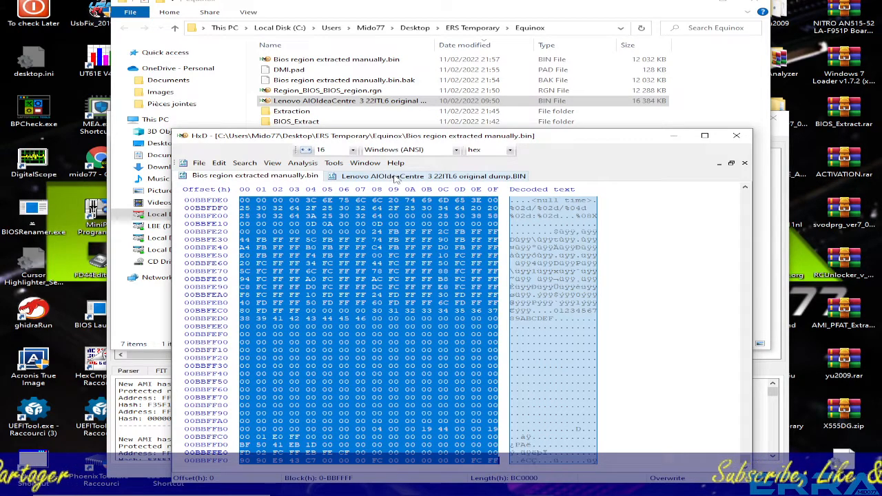
Paste-write the copied BIOS region over the original dump starting at offset 400000.
{"action": "left_click", "coordinate": [396, 177]}
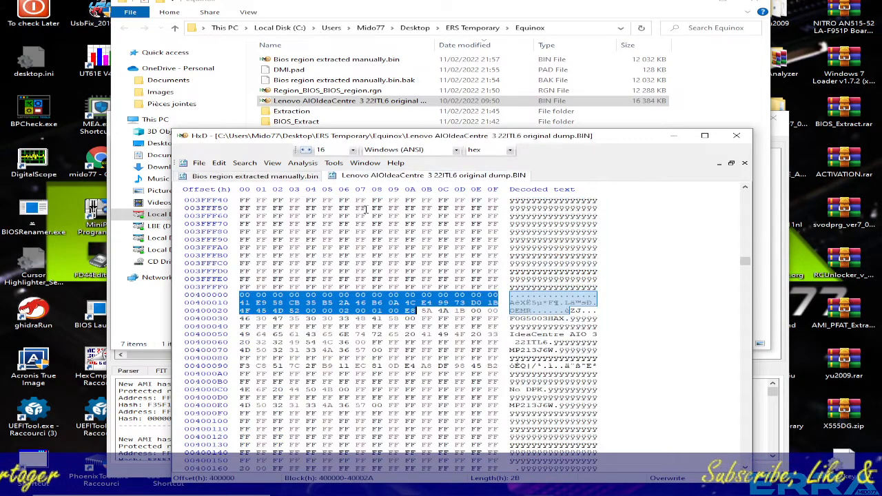
{"action": "left_click", "coordinate": [242, 295]}
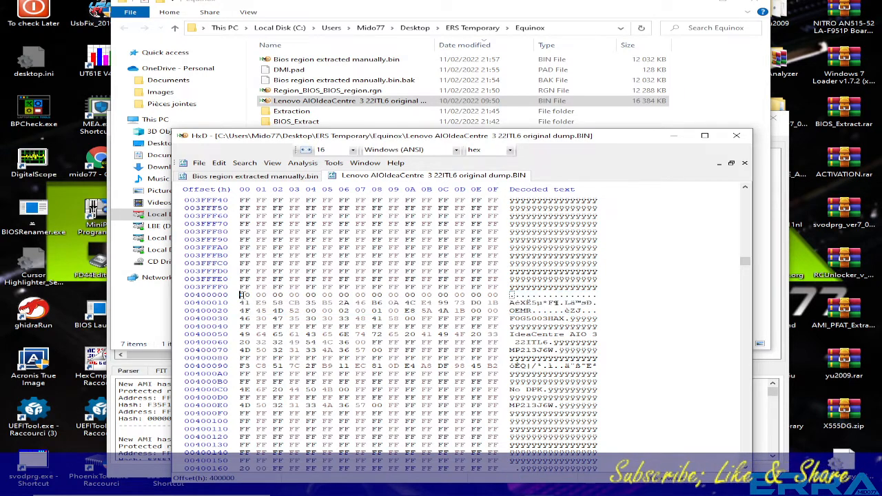
{"action": "right_click", "coordinate": [242, 295]}
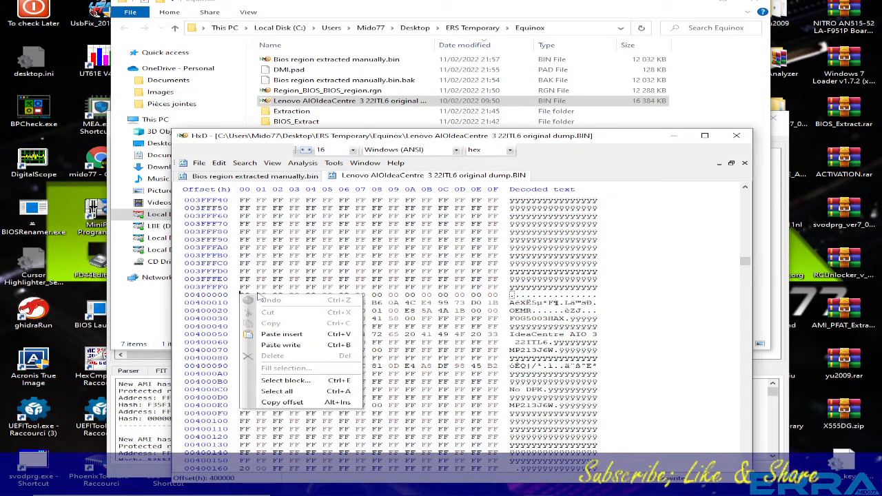
{"action": "left_click", "coordinate": [279, 345]}
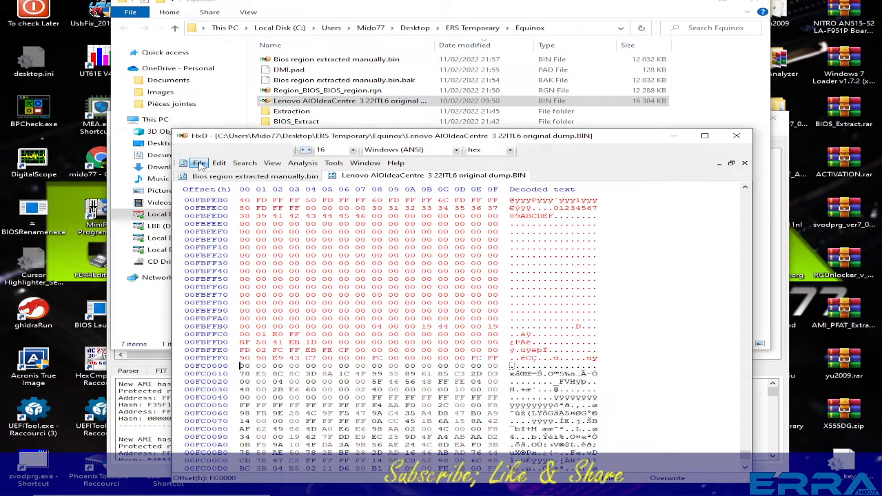
Save the modified dump as a new file named Dump modded and dmi fixed.bin in the Equinox folder.
{"action": "left_click", "coordinate": [199, 163]}
{"action": "left_click", "coordinate": [228, 217]}
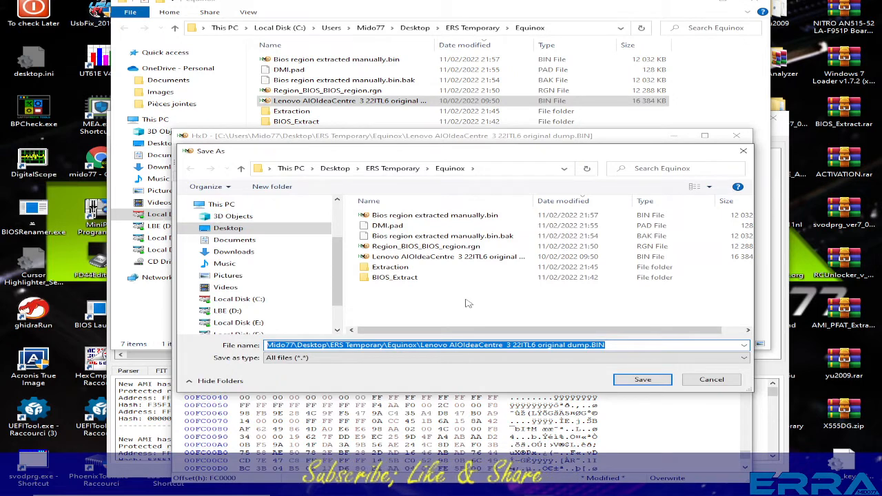
{"action": "type", "text": "Dump modded"}
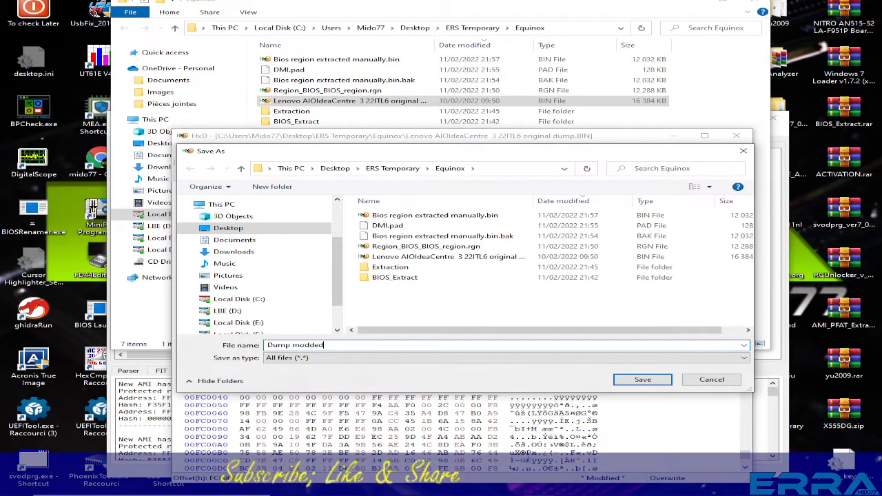
{"action": "type", "text": " and d"}
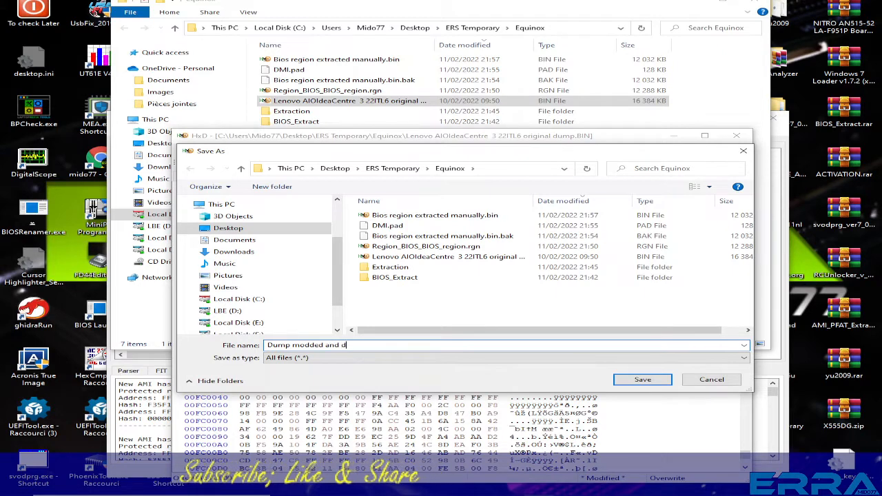
{"action": "type", "text": "mi "}
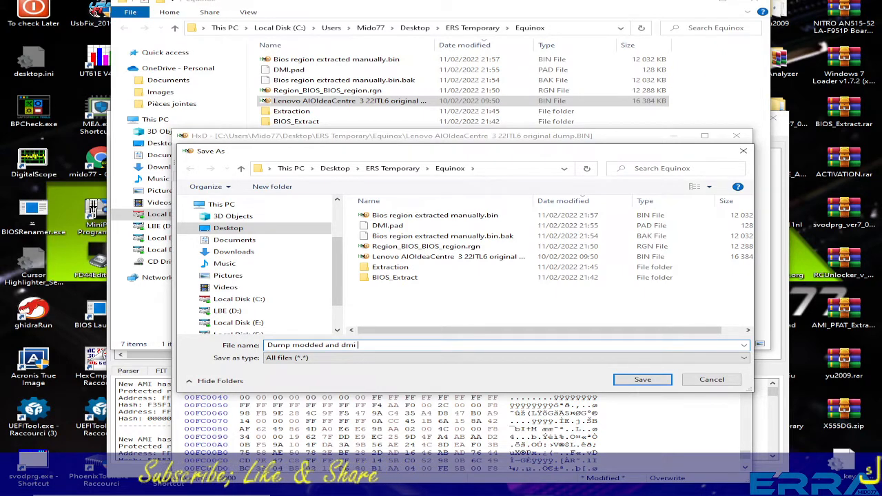
{"action": "type", "text": "fixed"}
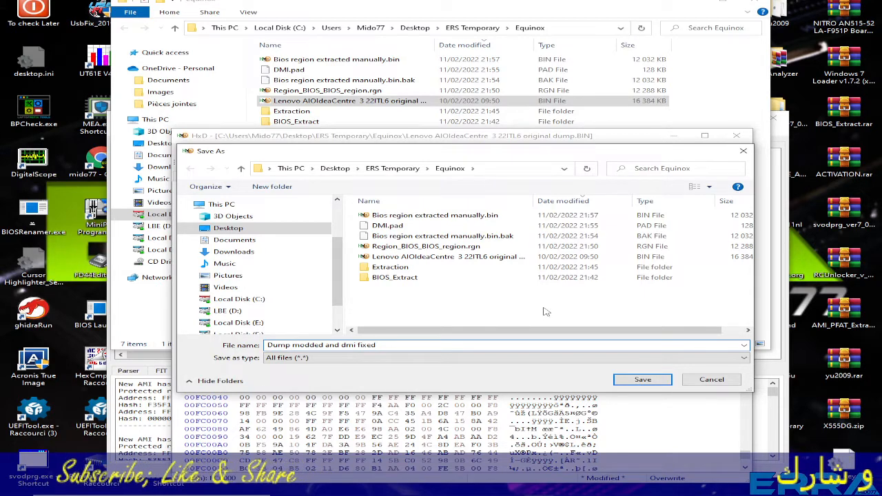
{"action": "type", "text": ".bin"}
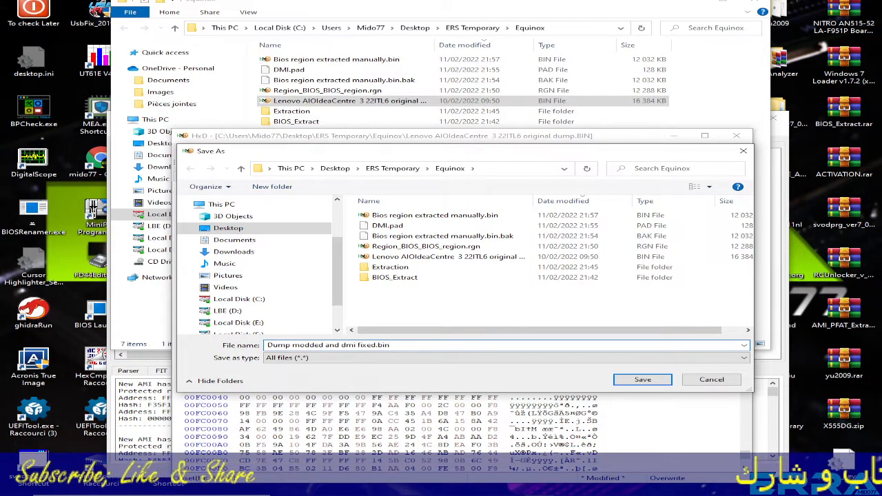
{"action": "left_click", "coordinate": [655, 382]}
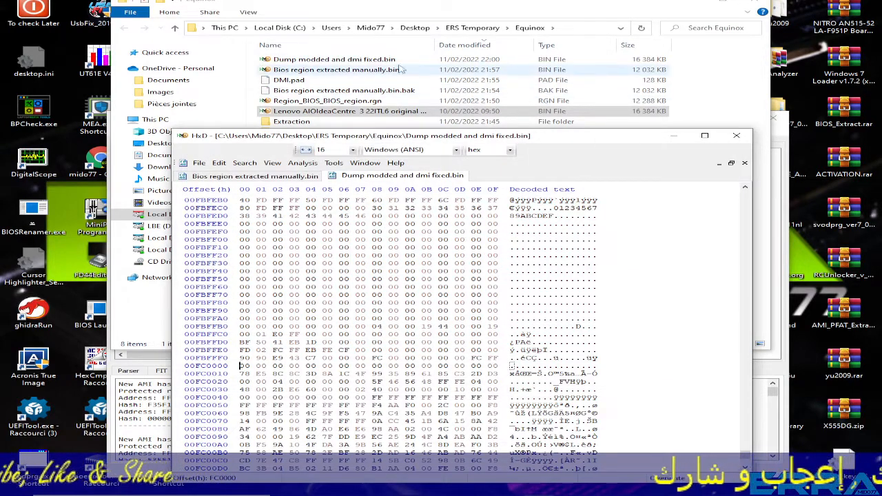
Examine the start of Bios region extracted manually.bin by highlighting offsets 0 to 2F, and return to the modded dump.
{"action": "left_click", "coordinate": [376, 60]}
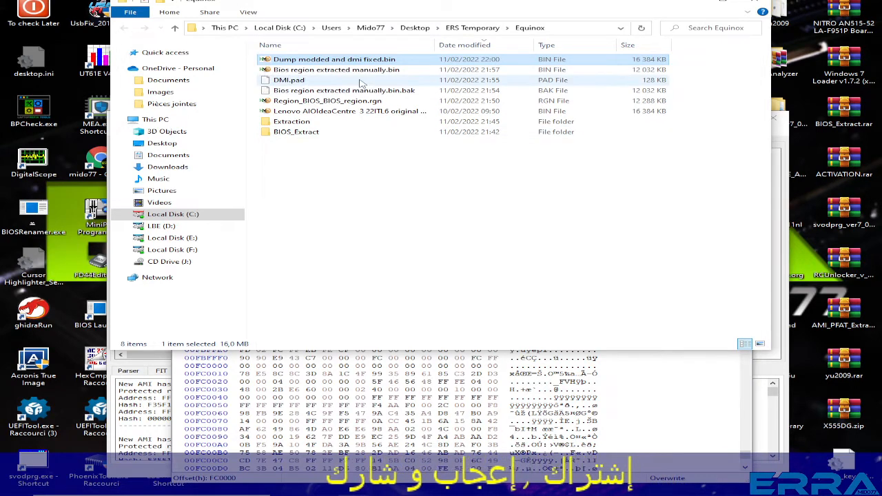
{"action": "left_click", "coordinate": [670, 410]}
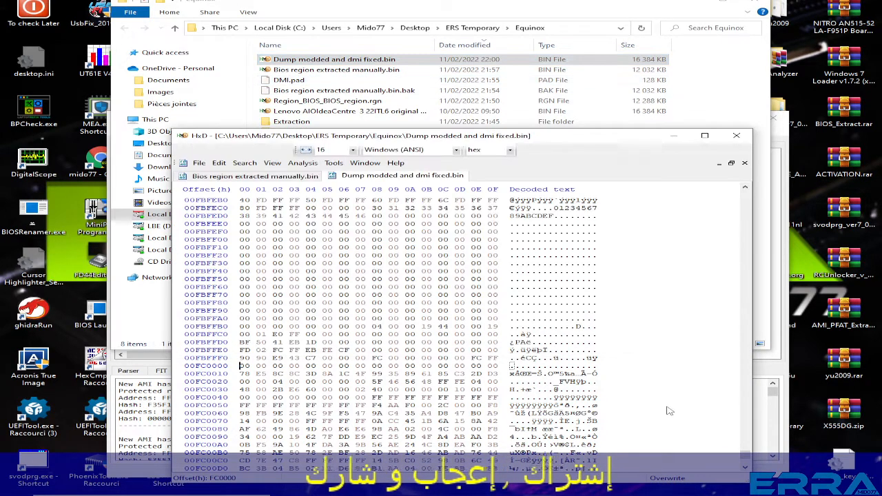
{"action": "left_click", "coordinate": [296, 177]}
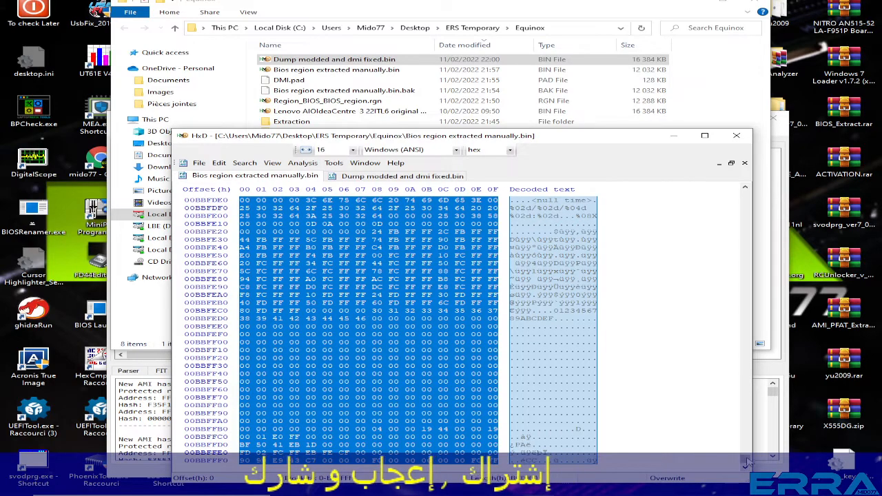
{"action": "left_click_drag", "start_coordinate": [747, 458], "coordinate": [741, 187]}
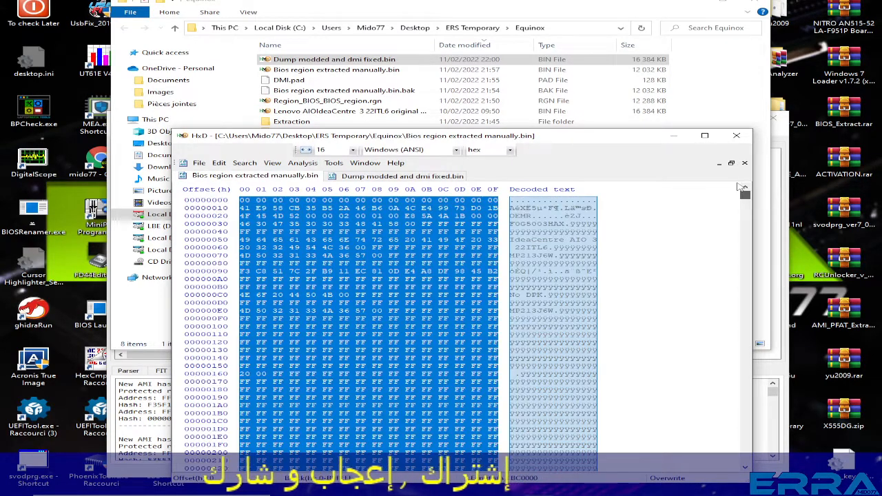
{"action": "left_click", "coordinate": [462, 250]}
{"action": "left_click_drag", "start_coordinate": [242, 202], "coordinate": [466, 216]}
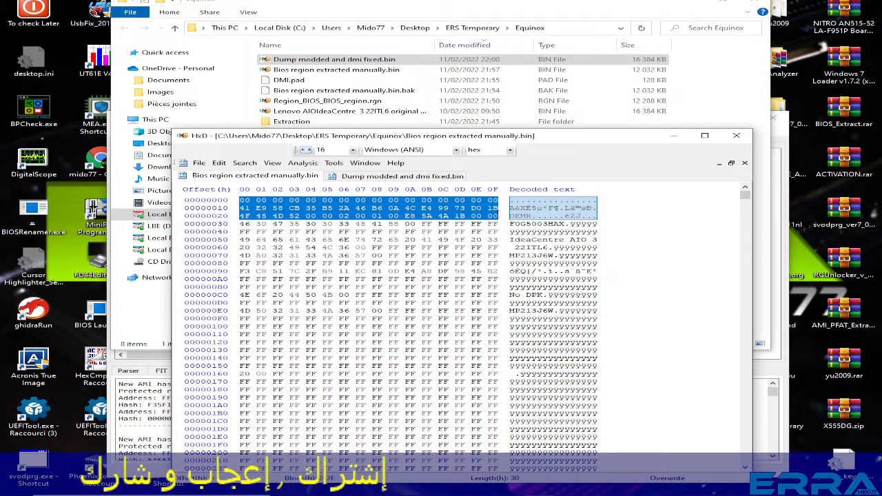
{"action": "left_click", "coordinate": [400, 176]}
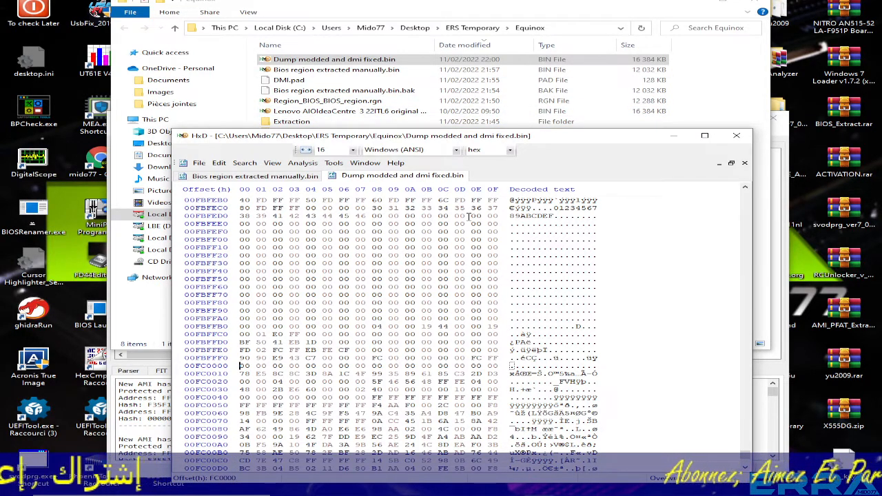
Run the original Lenovo dump through BPCheck.exe and examine the Bios Region start and end addresses.
{"action": "left_click", "coordinate": [265, 111]}
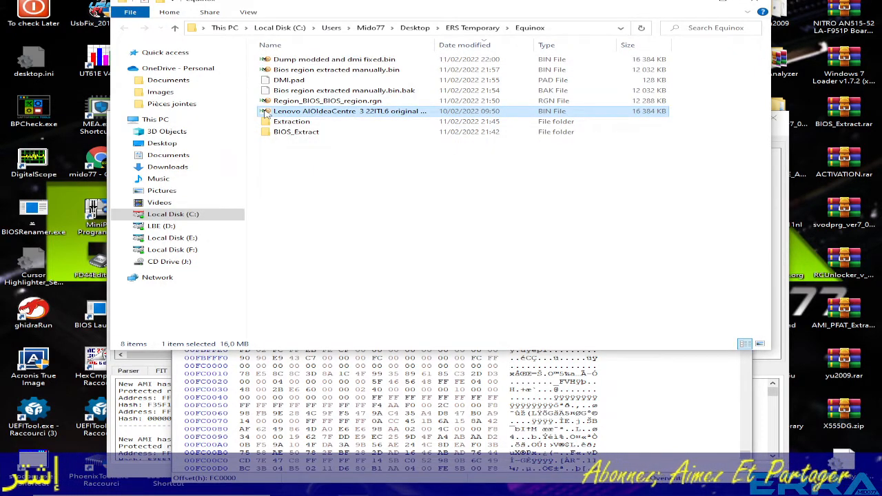
{"action": "left_click_drag", "start_coordinate": [265, 111], "coordinate": [37, 115]}
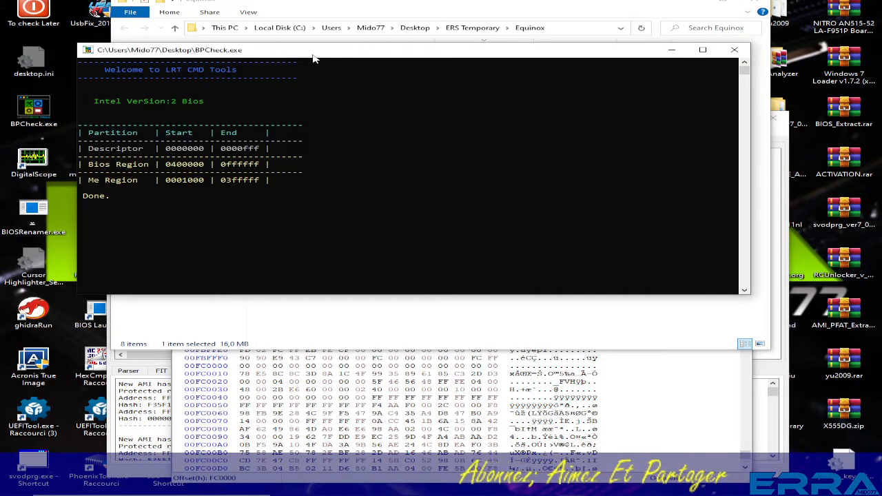
{"action": "left_click_drag", "start_coordinate": [313, 58], "coordinate": [401, 94]}
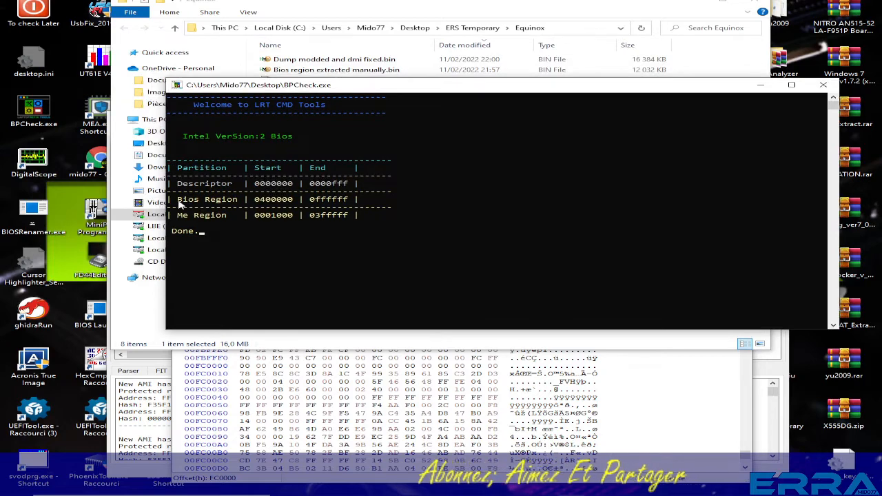
{"action": "left_click_drag", "start_coordinate": [178, 202], "coordinate": [295, 207]}
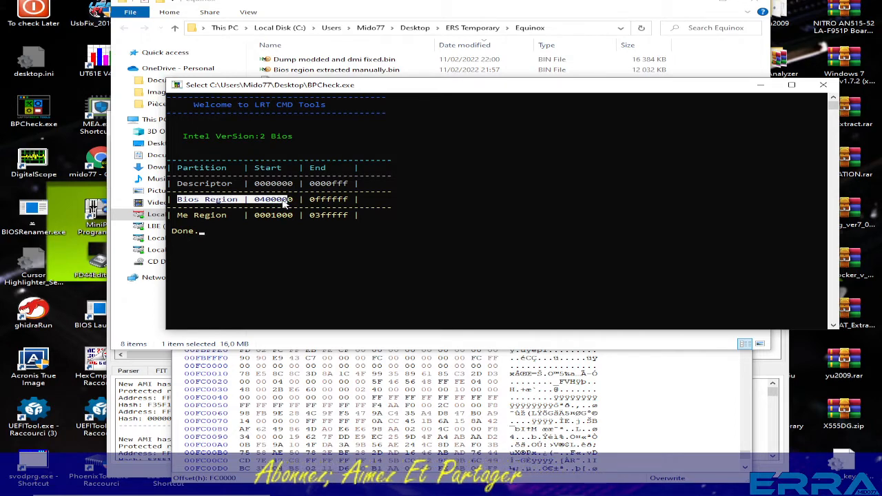
{"action": "left_click_drag", "start_coordinate": [283, 201], "coordinate": [273, 200]}
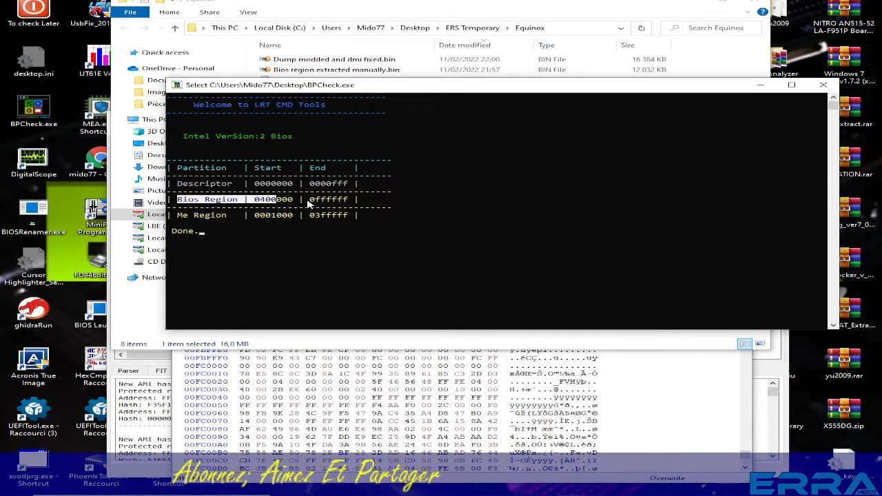
Reopen the original Lenovo dump in HxD and go to hex offset 400000 from the beginning.
{"action": "left_click", "coordinate": [711, 384]}
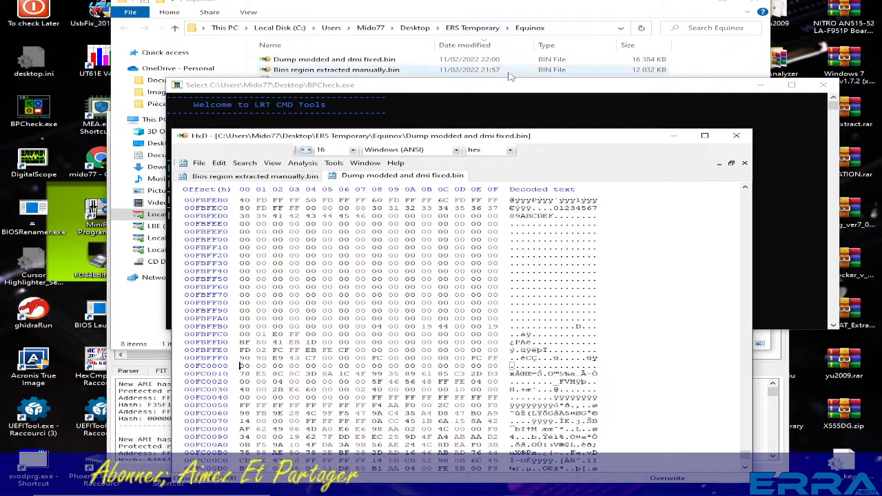
{"action": "left_click", "coordinate": [479, 4]}
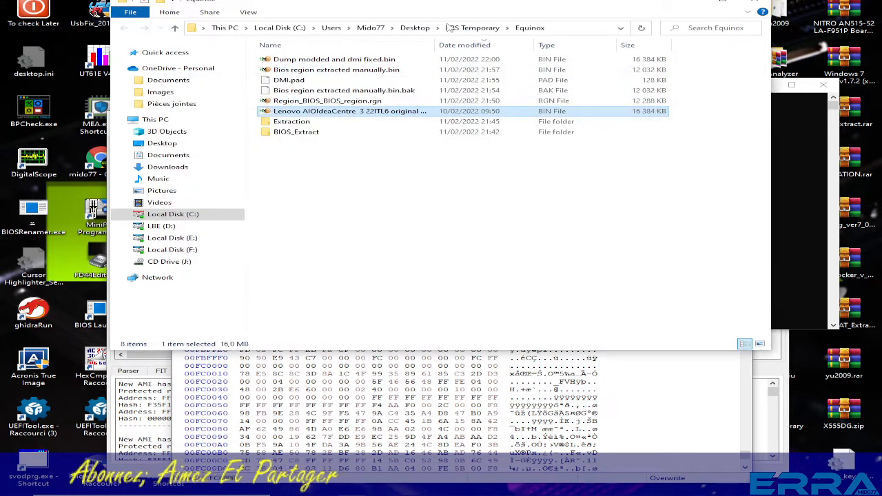
{"action": "double_click", "coordinate": [375, 110]}
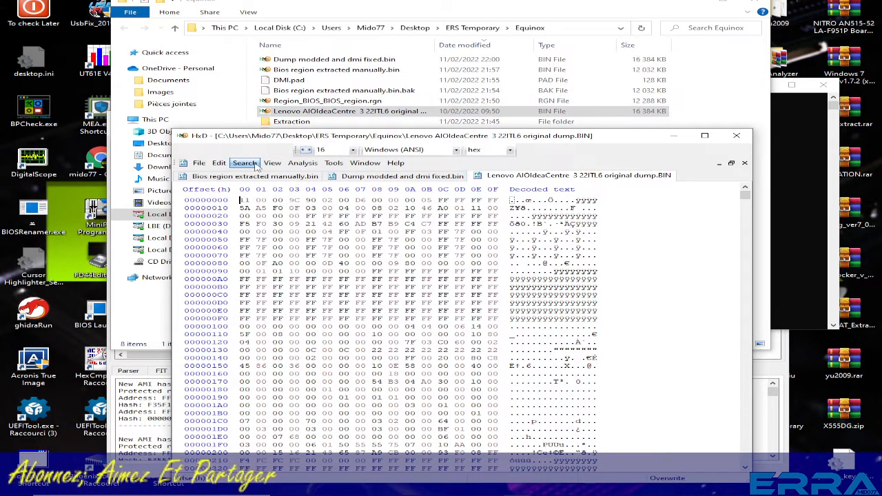
{"action": "left_click", "coordinate": [245, 162]}
{"action": "left_click", "coordinate": [378, 219]}
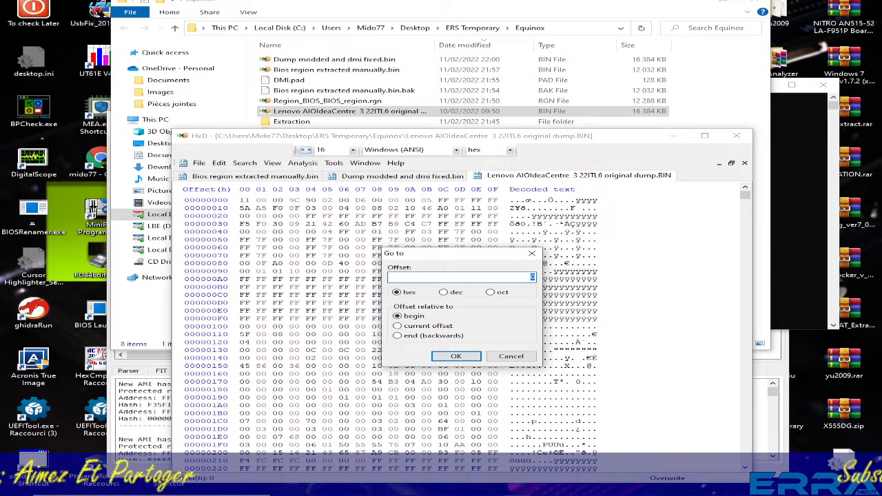
{"action": "type", "text": "400000"}
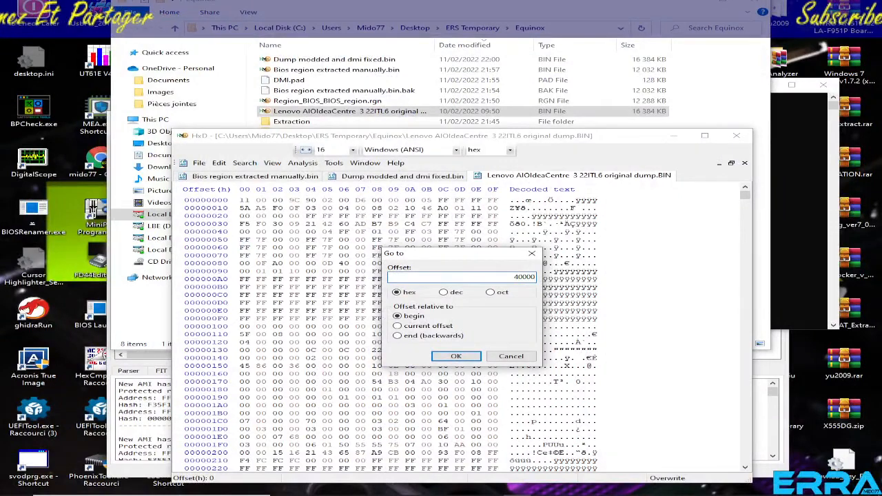
{"action": "left_click", "coordinate": [474, 355]}
{"action": "scroll", "coordinate": [473, 356], "scroll_direction": "down", "scroll_amount": 4}
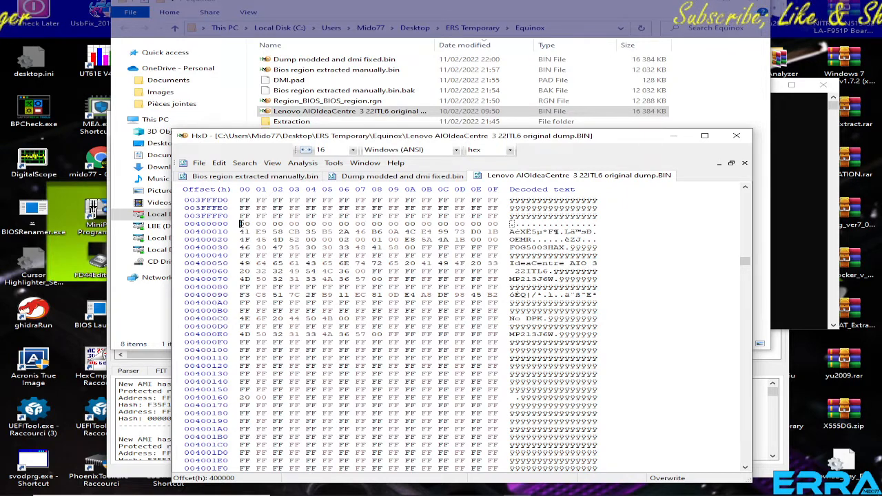
Copy the bytes at offsets 400000 to 40004B of the original dump.
{"action": "left_click_drag", "start_coordinate": [242, 224], "coordinate": [433, 255]}
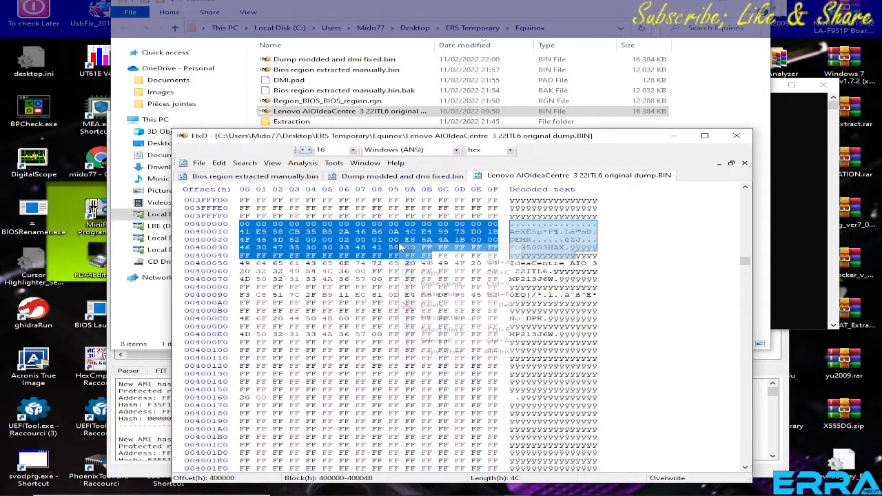
{"action": "right_click", "coordinate": [399, 243]}
{"action": "left_click", "coordinate": [422, 275]}
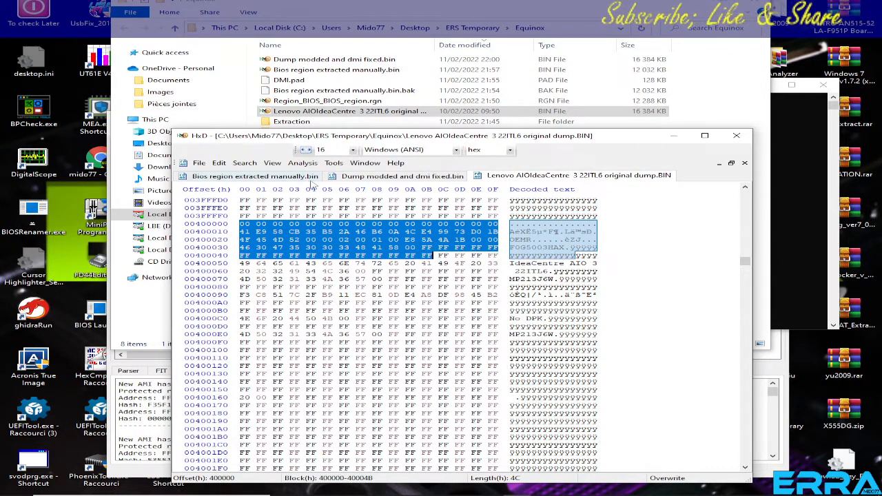
Search Bios region extracted manually.bin in all directions for the copied hex values, starting from the file's end.
{"action": "left_click", "coordinate": [276, 177]}
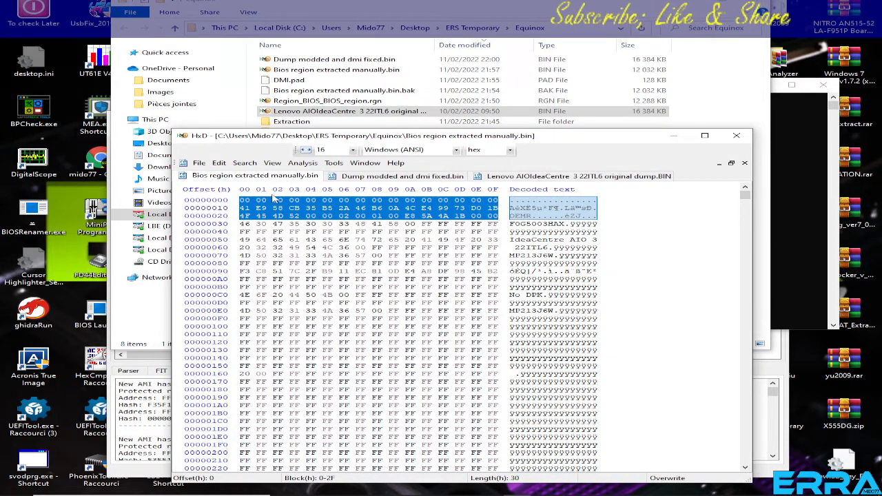
{"action": "left_click", "coordinate": [375, 255]}
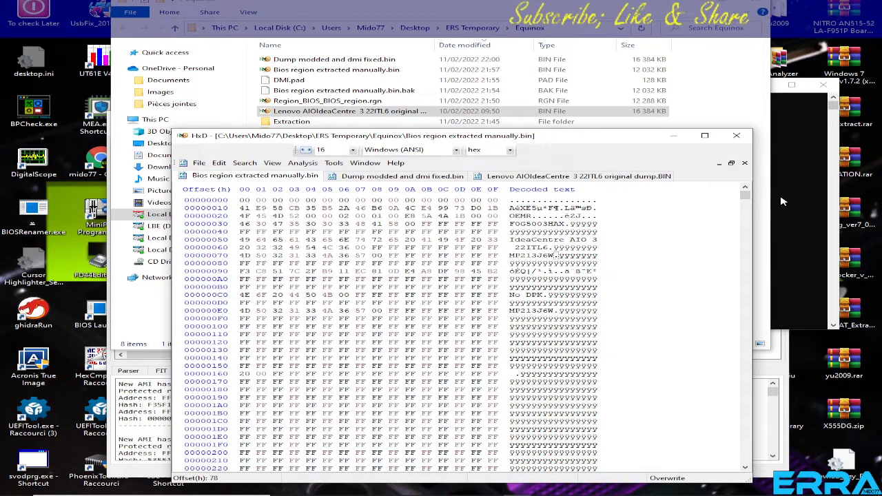
{"action": "left_click_drag", "start_coordinate": [745, 196], "coordinate": [753, 485]}
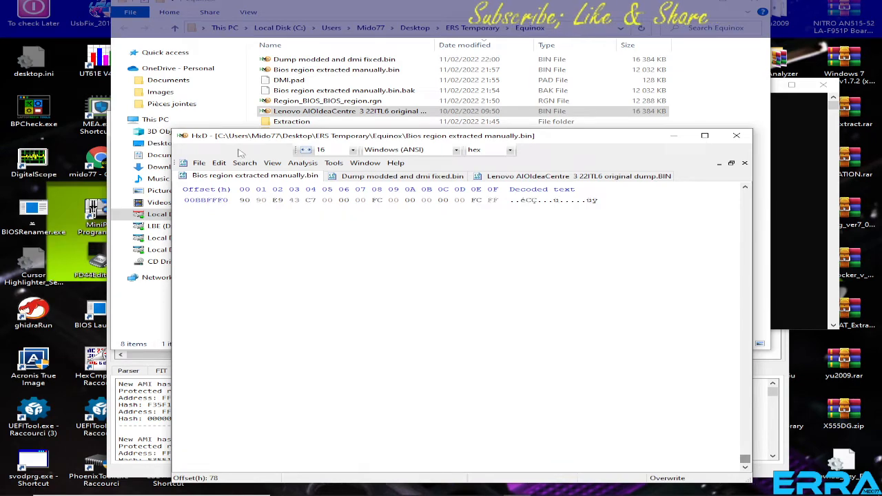
{"action": "left_click", "coordinate": [245, 162]}
{"action": "left_click", "coordinate": [256, 175]}
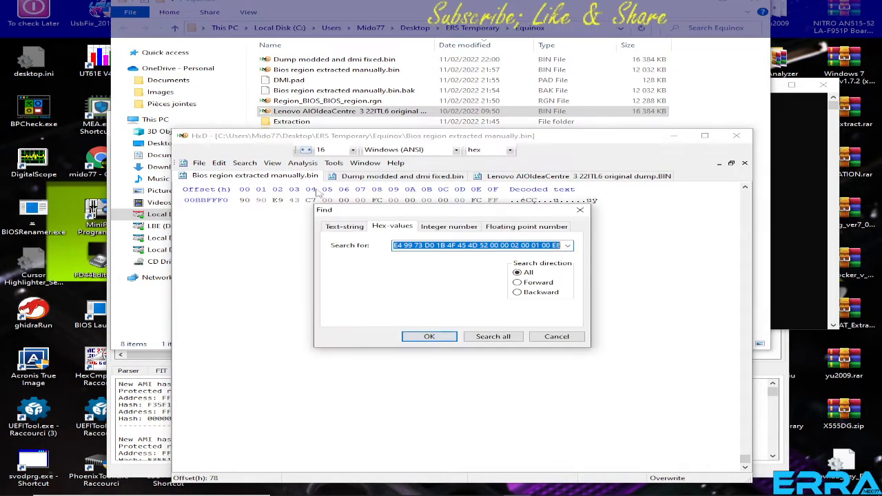
{"action": "right_click", "coordinate": [434, 246]}
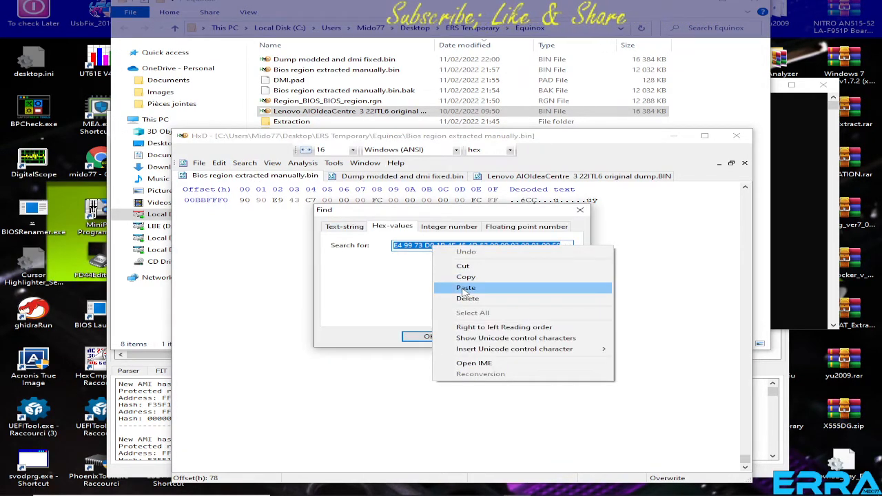
{"action": "left_click", "coordinate": [465, 287]}
{"action": "left_click", "coordinate": [444, 336]}
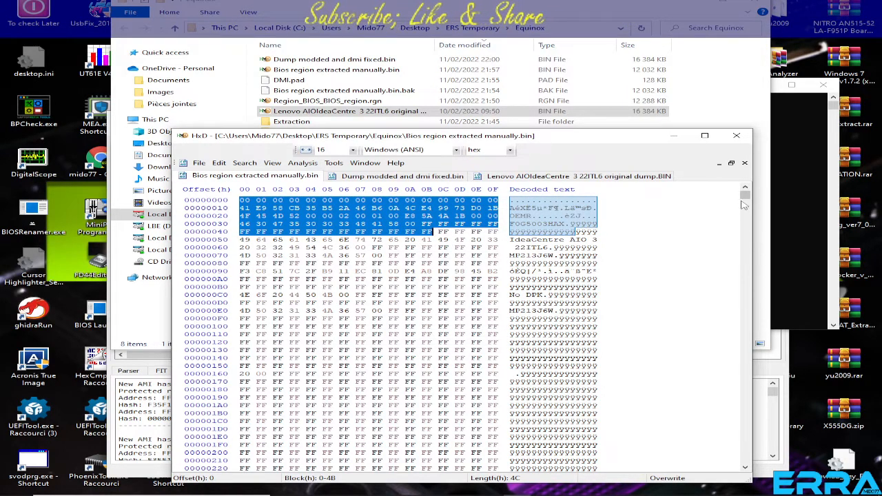
Compare the modded dump, the extracted BIOS region and the original dump, finishing on the original dump.
{"action": "left_click", "coordinate": [573, 176]}
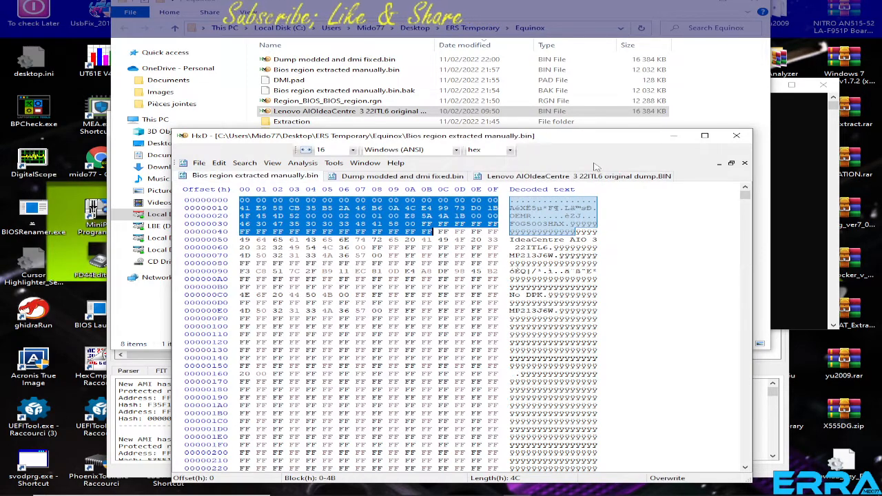
{"action": "left_click", "coordinate": [398, 176]}
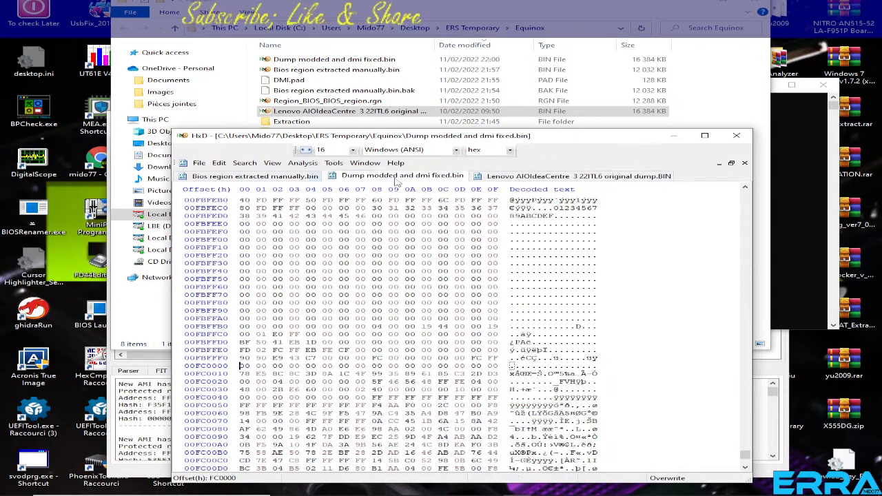
{"action": "left_click", "coordinate": [255, 176]}
{"action": "left_click", "coordinate": [597, 176]}
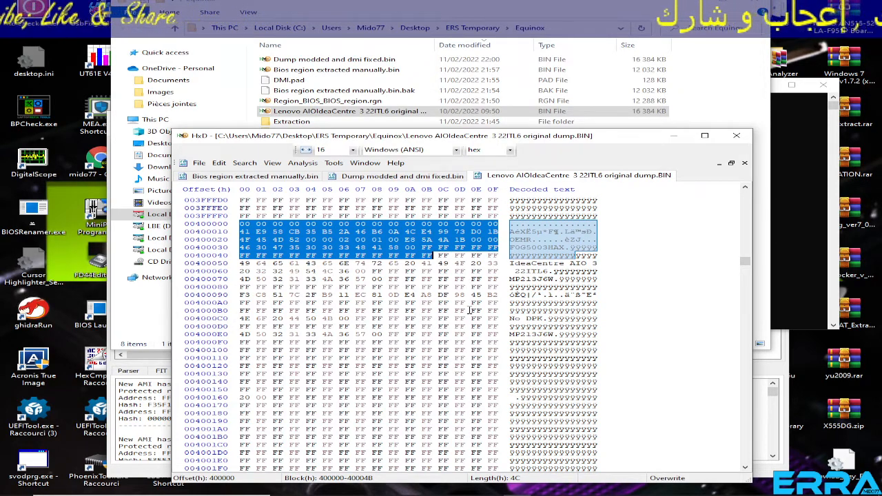
Launch BIOS Utility.exe from the BIOS_Extract folder to view its extractor list, close it and return to the Equinox folder.
{"action": "left_click", "coordinate": [542, 4]}
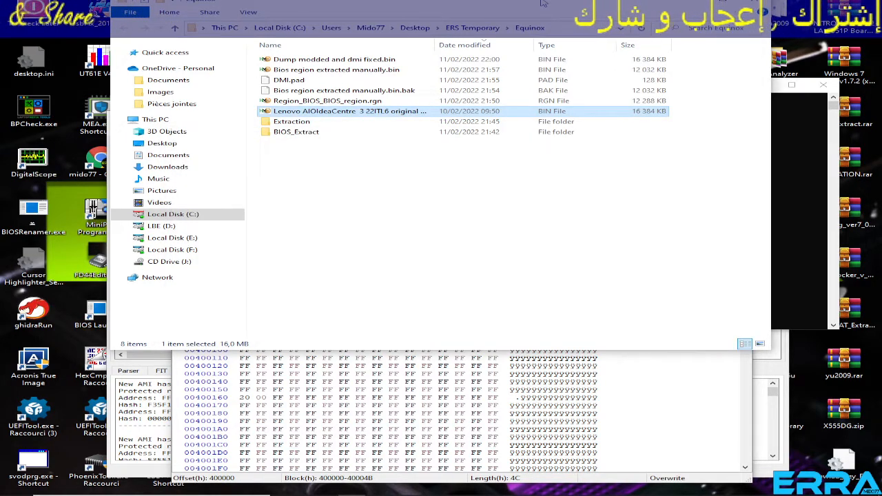
{"action": "mouse_move", "coordinate": [489, 487]}
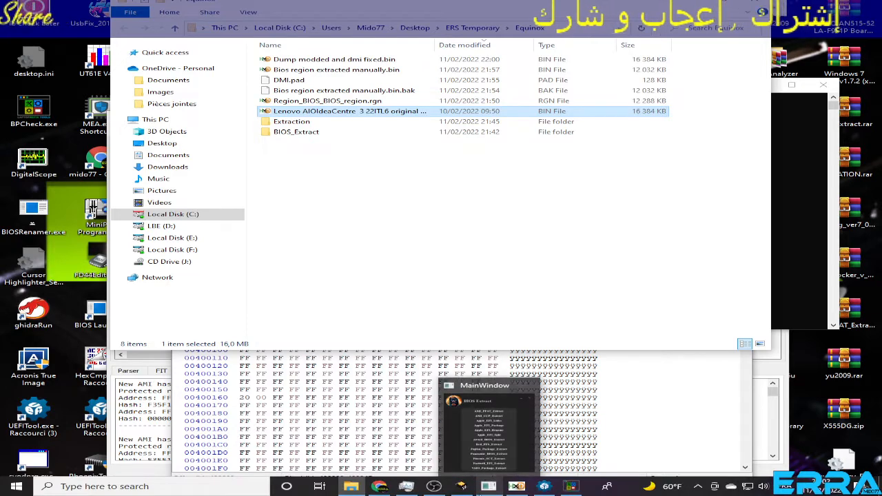
{"action": "double_click", "coordinate": [288, 132]}
{"action": "double_click", "coordinate": [294, 61]}
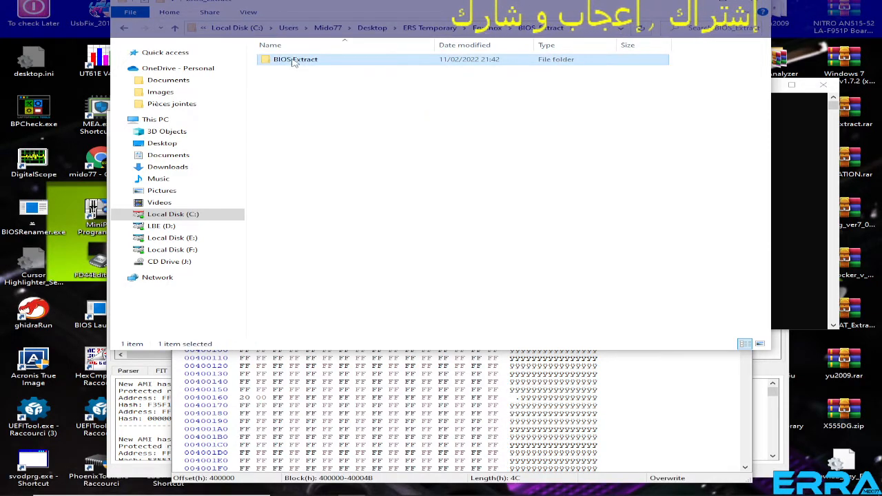
{"action": "double_click", "coordinate": [307, 124]}
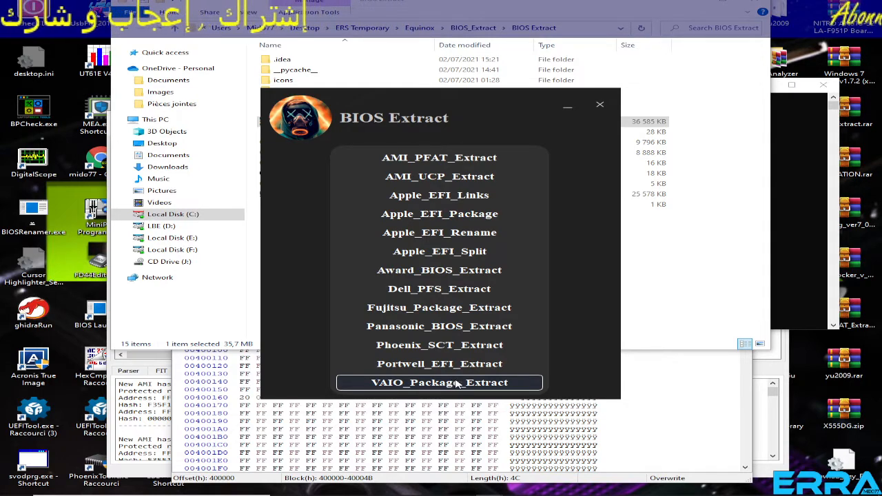
{"action": "left_click", "coordinate": [599, 109]}
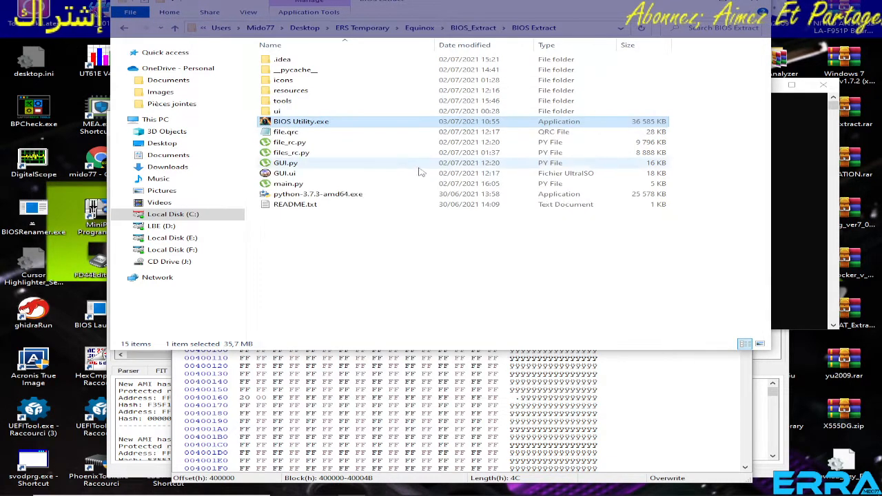
{"action": "left_click", "coordinate": [177, 29]}
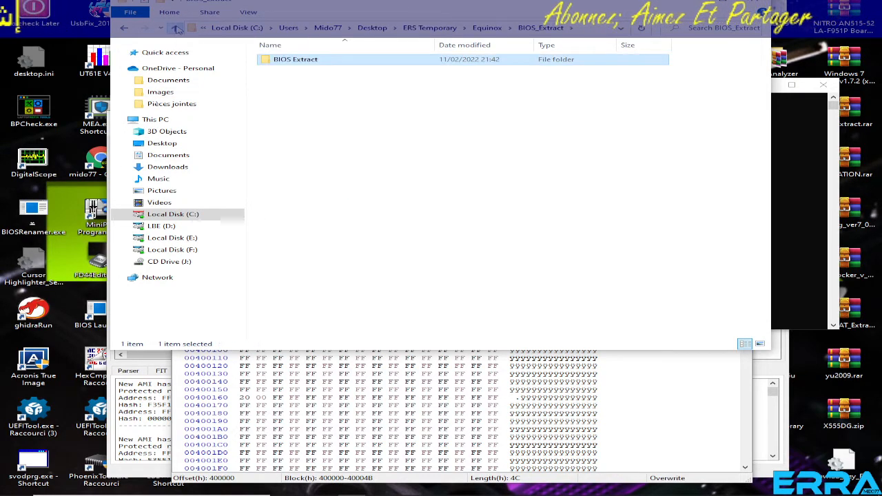
{"action": "left_click", "coordinate": [177, 29]}
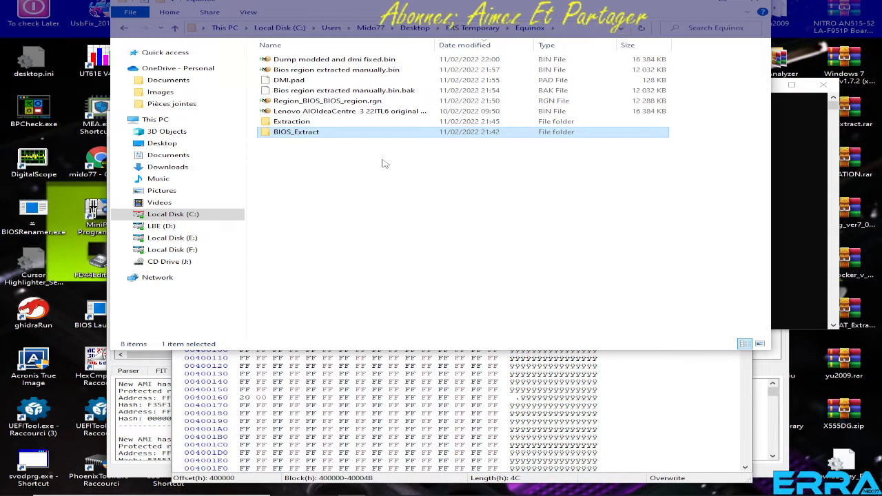
Close HxD and the console window, and switch to UEFITool with the original dump.
{"action": "left_click", "coordinate": [615, 416]}
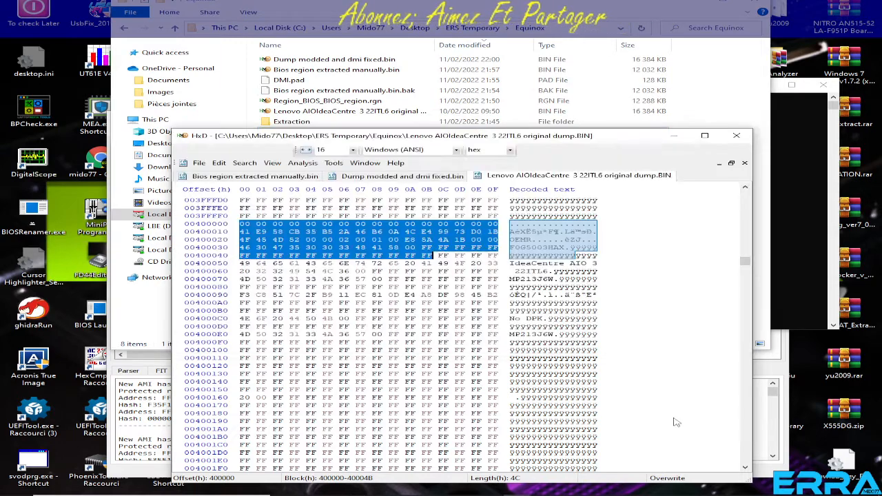
{"action": "left_click", "coordinate": [737, 135]}
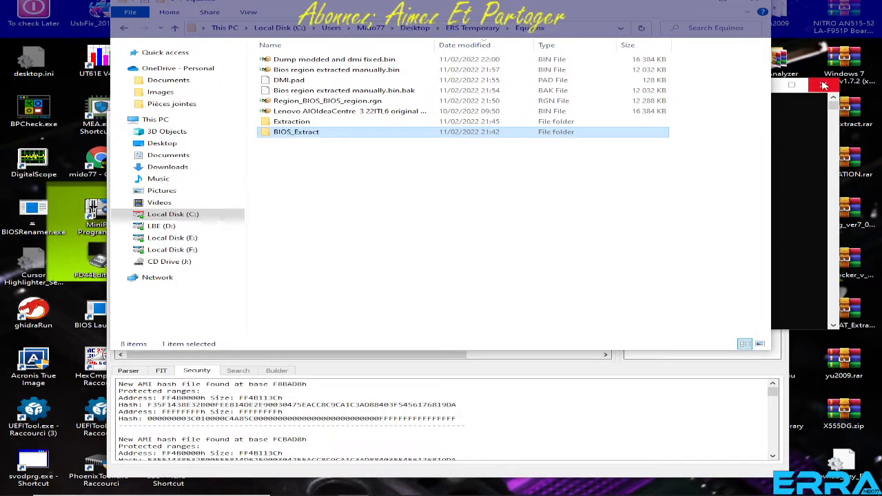
{"action": "left_click", "coordinate": [825, 85]}
{"action": "left_click", "coordinate": [645, 400]}
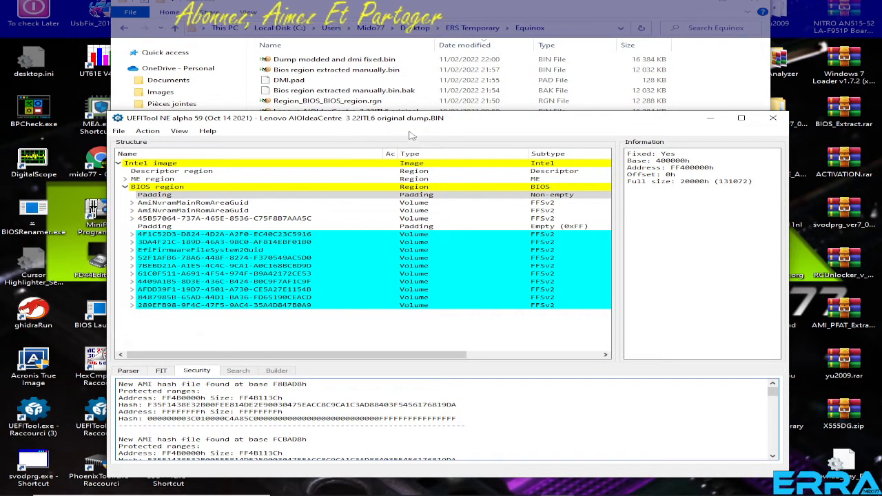
{"action": "right_click", "coordinate": [160, 196]}
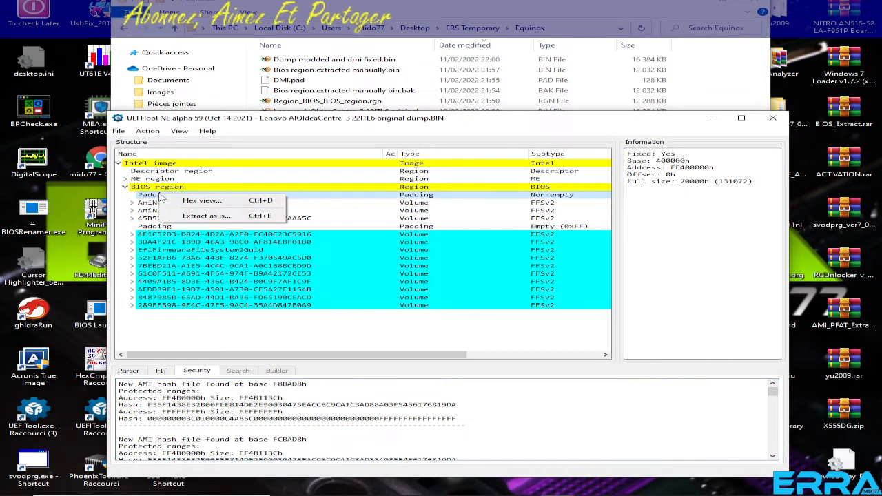
{"action": "left_click", "coordinate": [202, 202]}
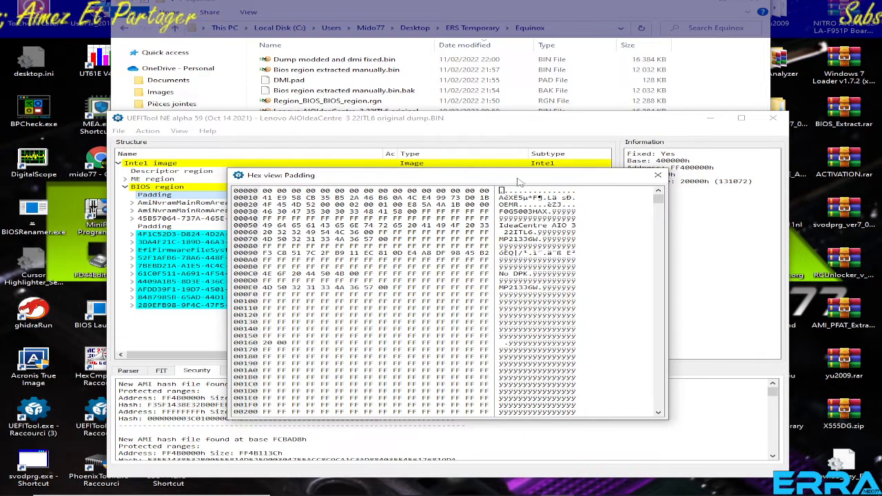
{"action": "left_click", "coordinate": [501, 211]}
{"action": "left_click_drag", "start_coordinate": [502, 213], "coordinate": [552, 215]}
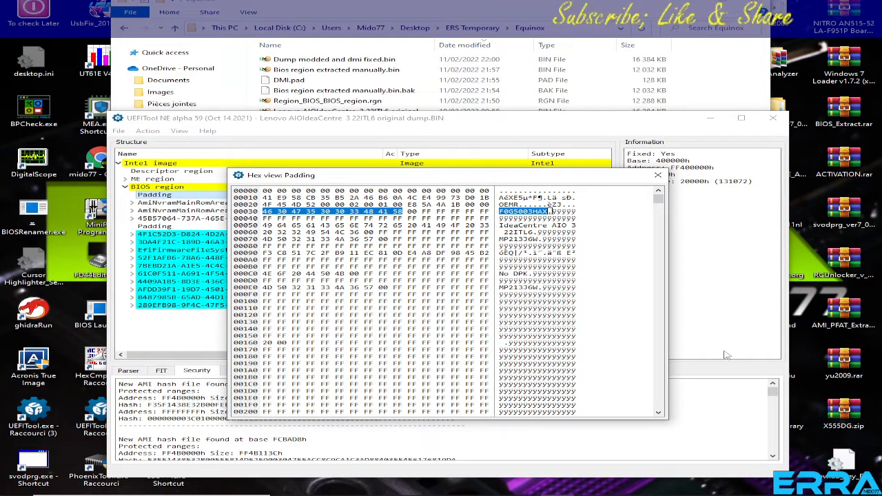
Create a new text document in the Equinox folder and paste the copied bytes into it as a hex string.
{"action": "left_click", "coordinate": [732, 86]}
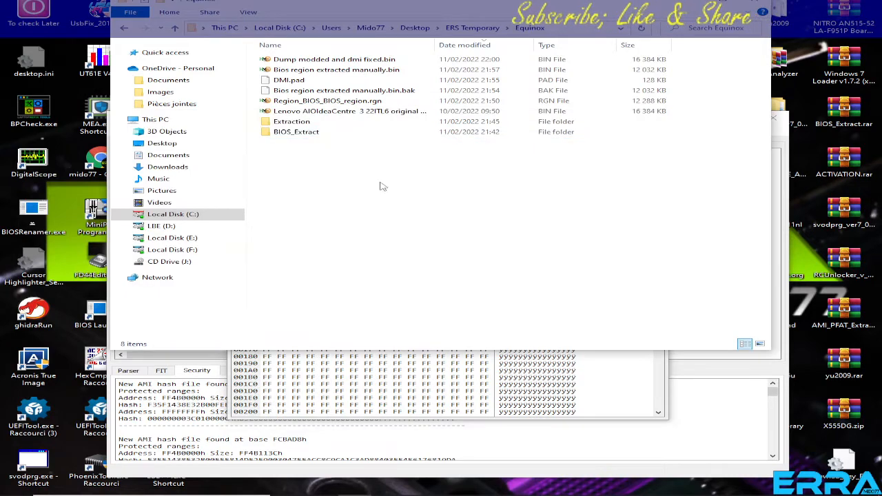
{"action": "right_click", "coordinate": [359, 204]}
{"action": "mouse_move", "coordinate": [409, 324]}
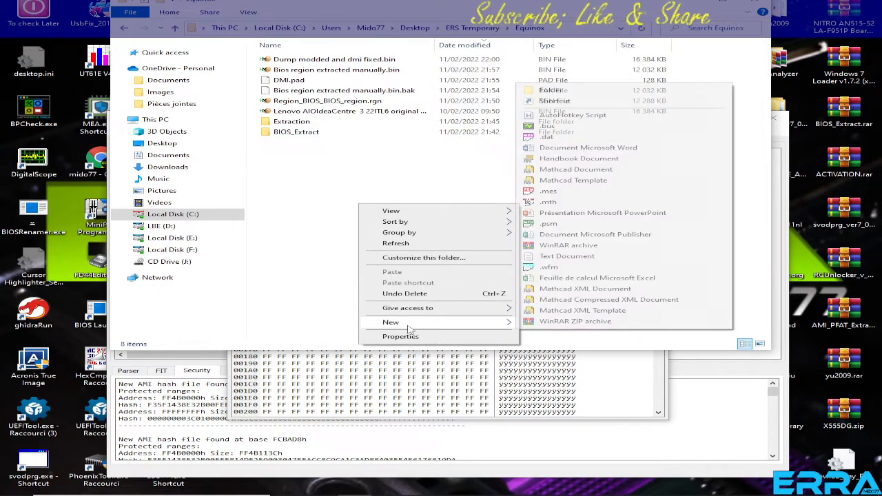
{"action": "left_click", "coordinate": [567, 256]}
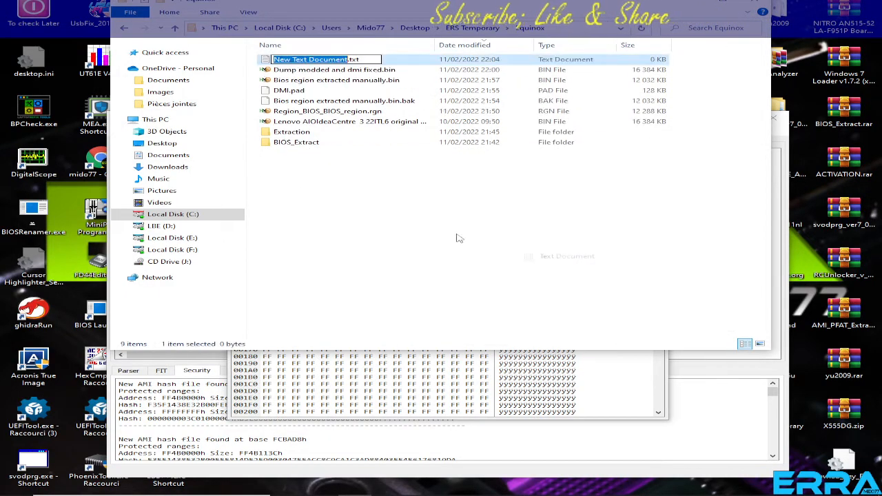
{"action": "double_click", "coordinate": [267, 61]}
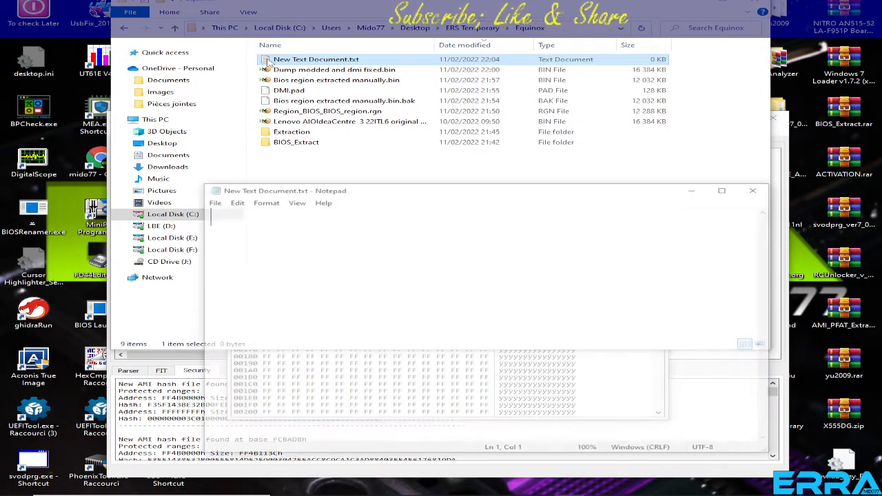
{"action": "right_click", "coordinate": [241, 246]}
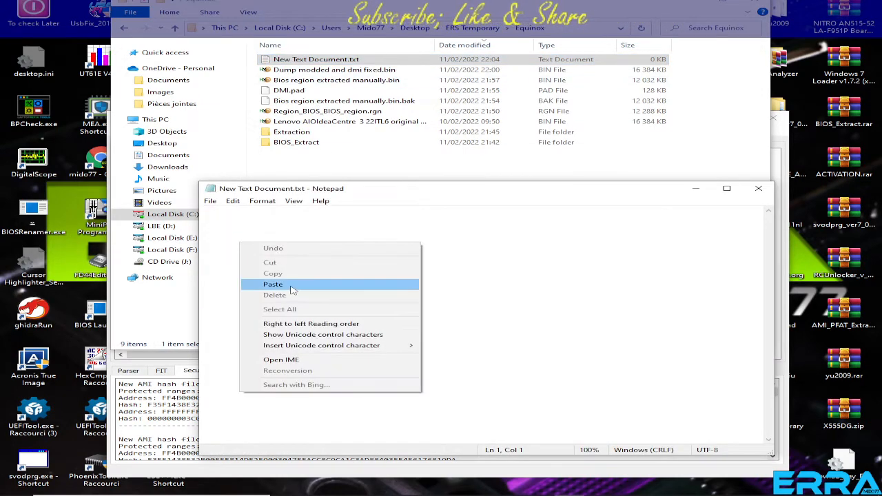
{"action": "left_click", "coordinate": [276, 285]}
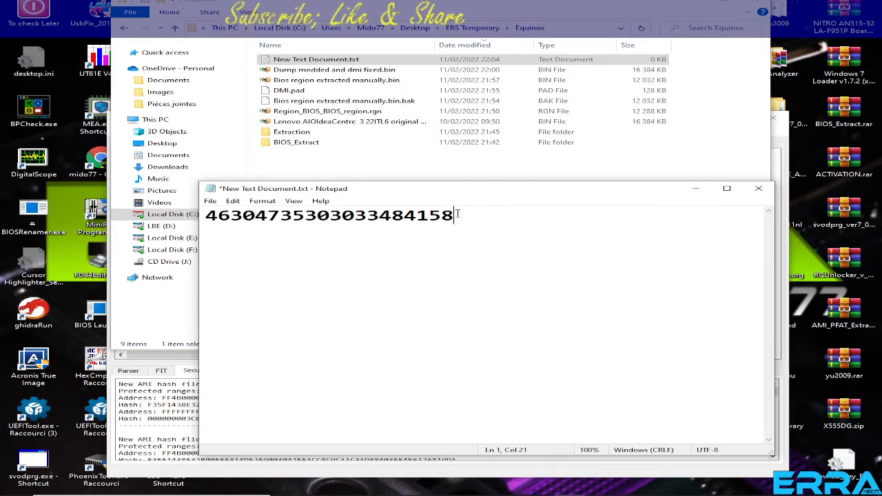
{"action": "left_click_drag", "start_coordinate": [456, 215], "coordinate": [231, 215]}
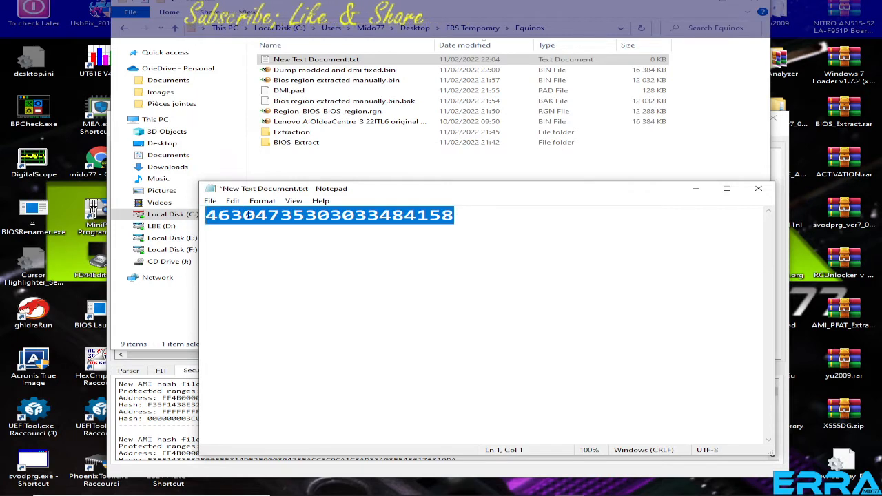
{"action": "right_click", "coordinate": [247, 215]}
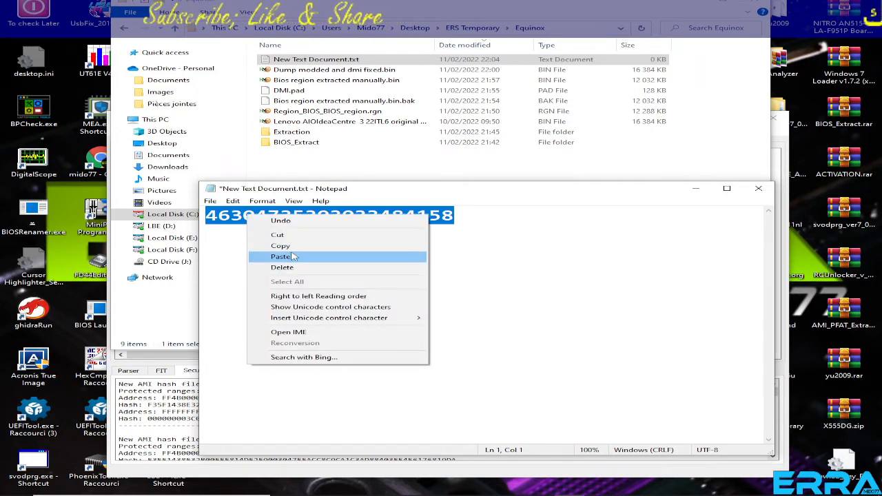
{"action": "left_click", "coordinate": [280, 245]}
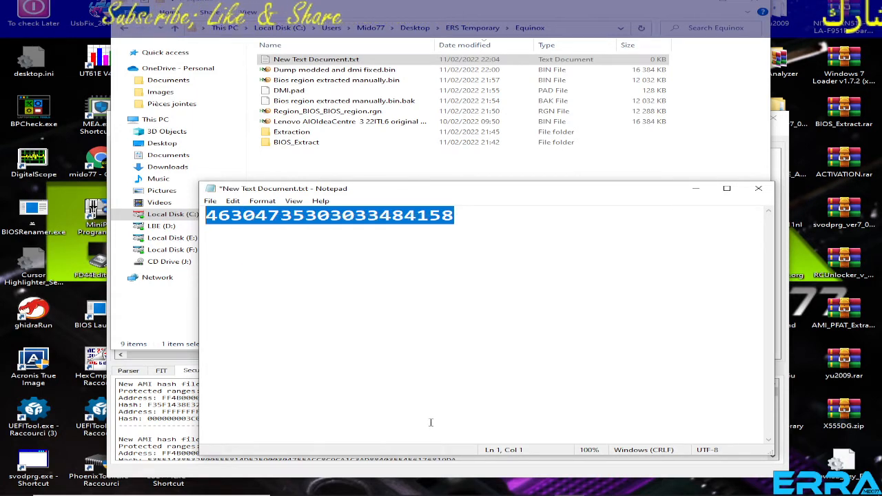
{"action": "left_click", "coordinate": [338, 122]}
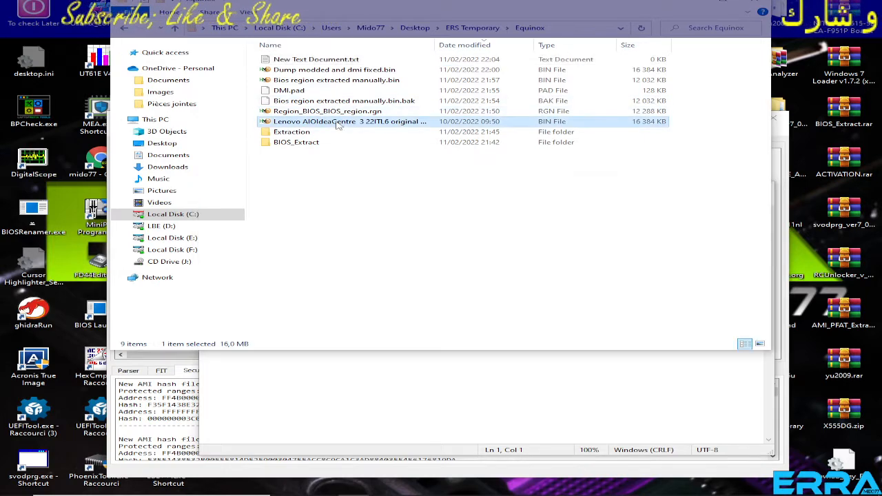
{"action": "double_click", "coordinate": [338, 123]}
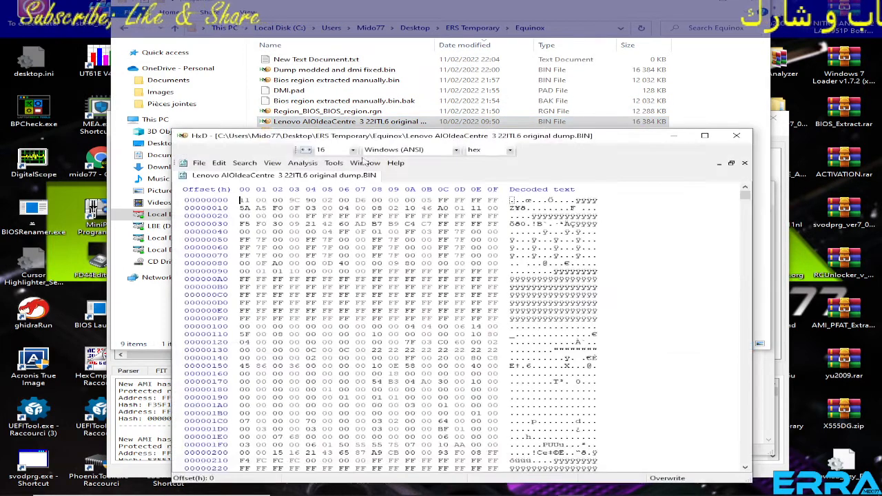
{"action": "left_click", "coordinate": [245, 163]}
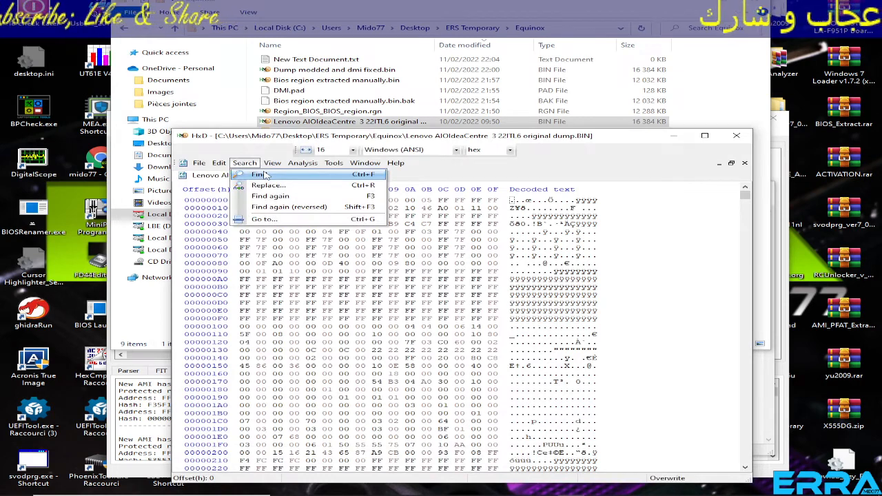
{"action": "left_click", "coordinate": [266, 175]}
{"action": "left_click", "coordinate": [402, 257]}
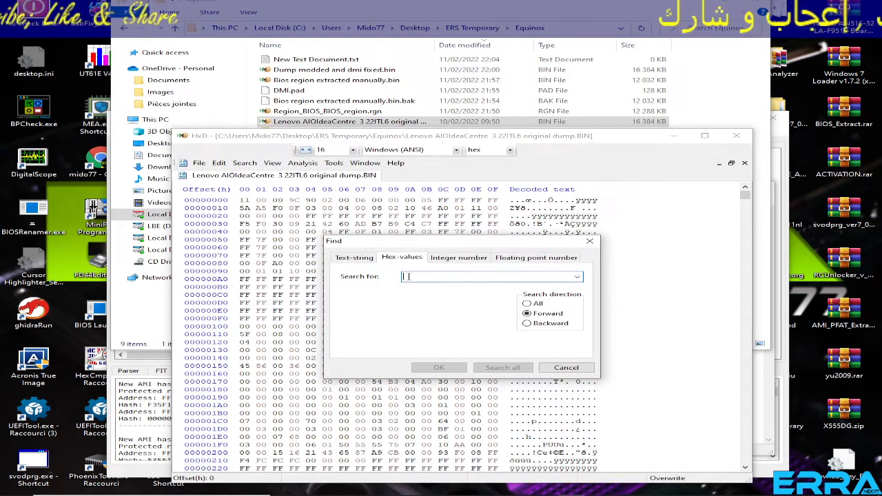
{"action": "right_click", "coordinate": [406, 276]}
{"action": "left_click", "coordinate": [437, 315]}
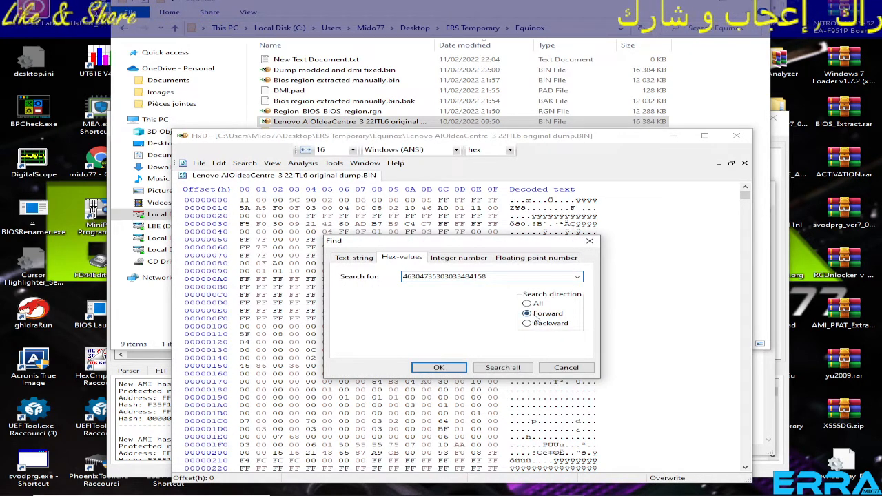
{"action": "left_click", "coordinate": [439, 367]}
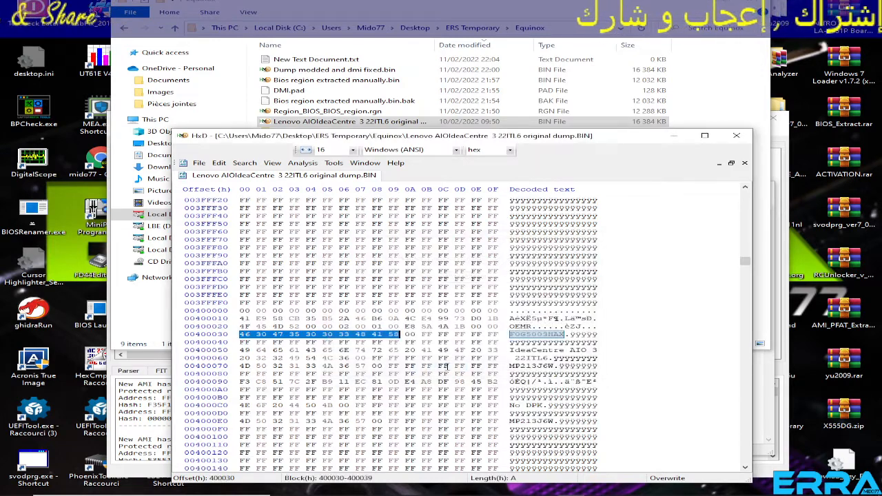
{"action": "left_click", "coordinate": [511, 335]}
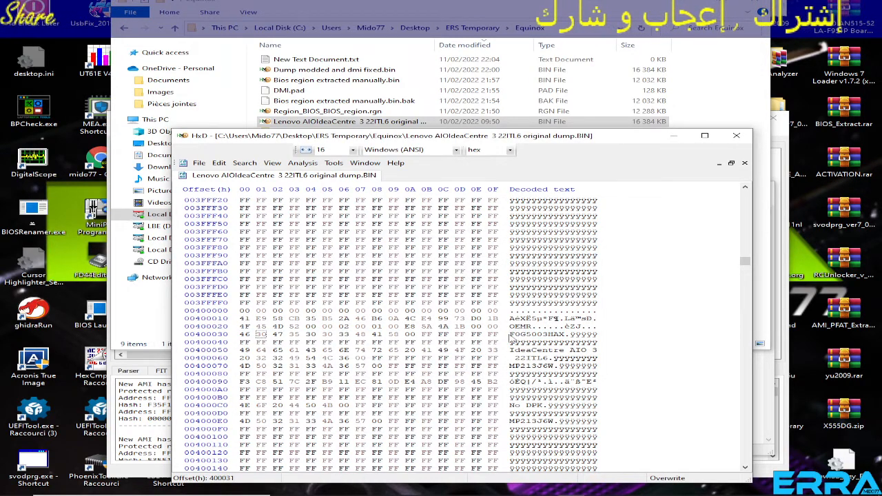
{"action": "left_click_drag", "start_coordinate": [511, 335], "coordinate": [561, 335]}
{"action": "right_click", "coordinate": [555, 334]}
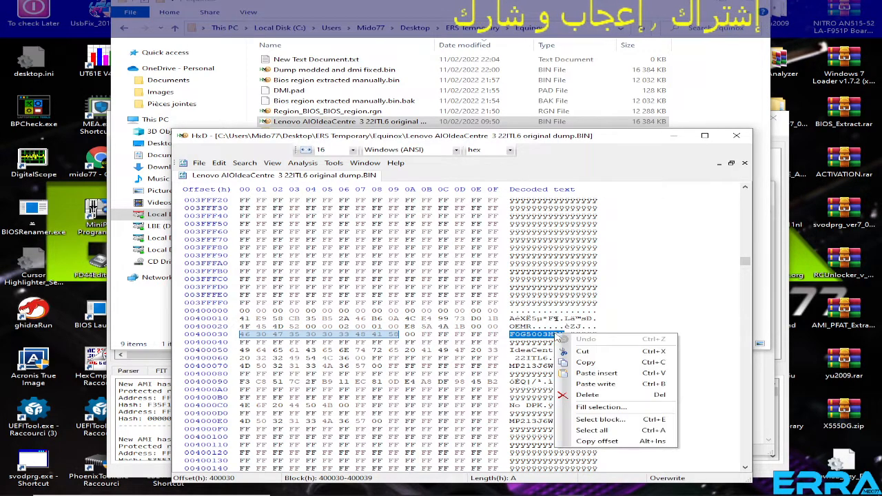
{"action": "left_click", "coordinate": [591, 363]}
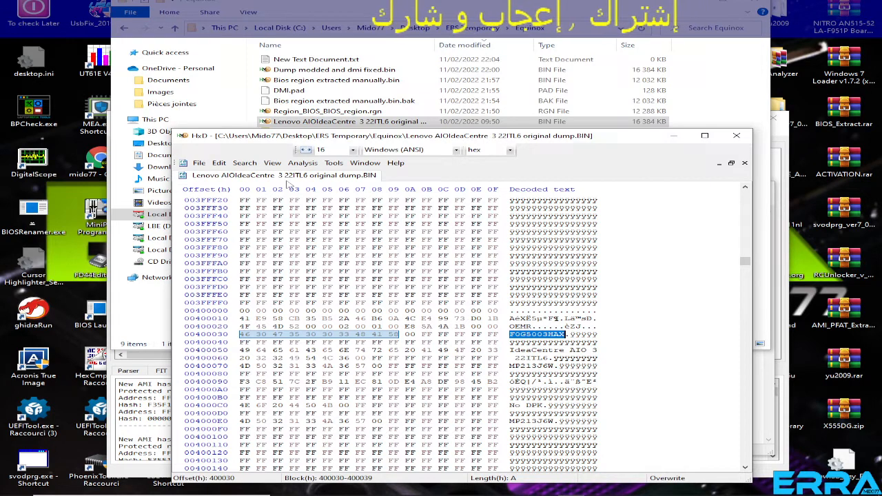
{"action": "left_click", "coordinate": [240, 164]}
{"action": "left_click", "coordinate": [256, 172]}
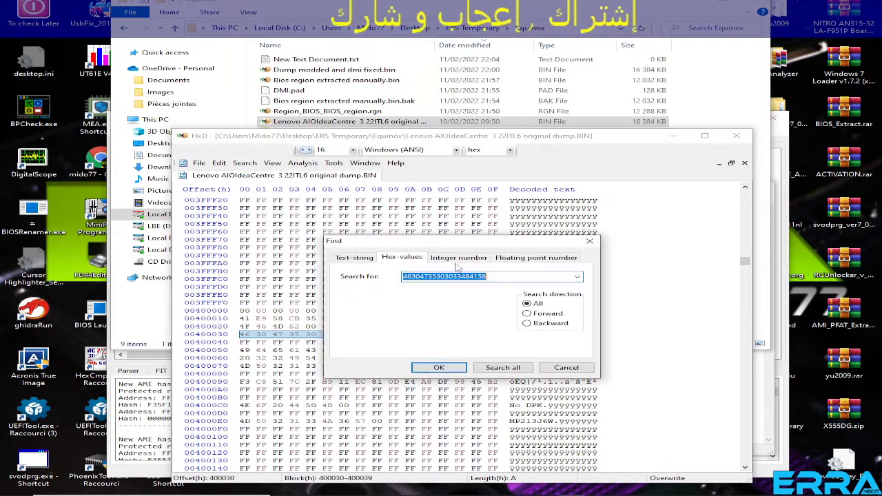
{"action": "left_click", "coordinate": [439, 367]}
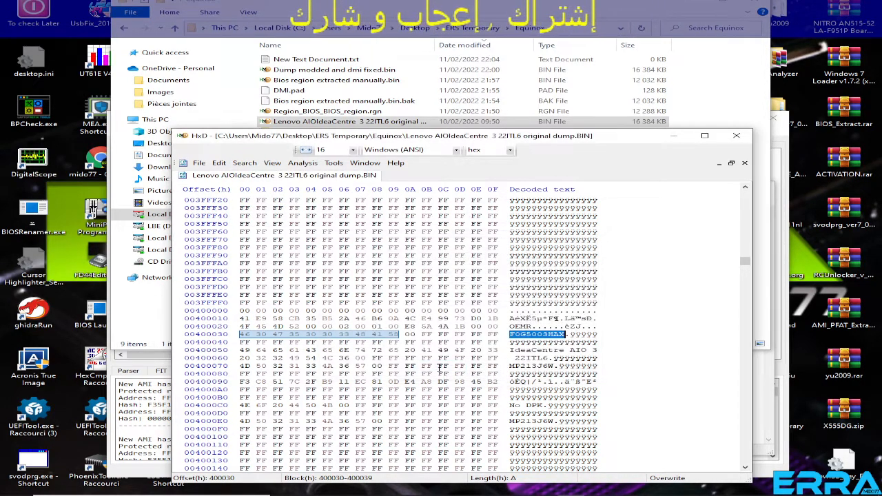
{"action": "left_click", "coordinate": [243, 164]}
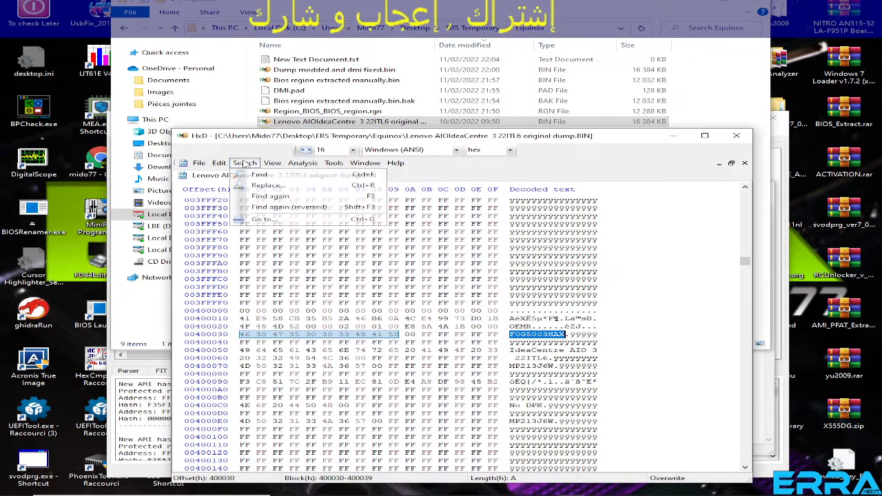
{"action": "left_click", "coordinate": [256, 172]}
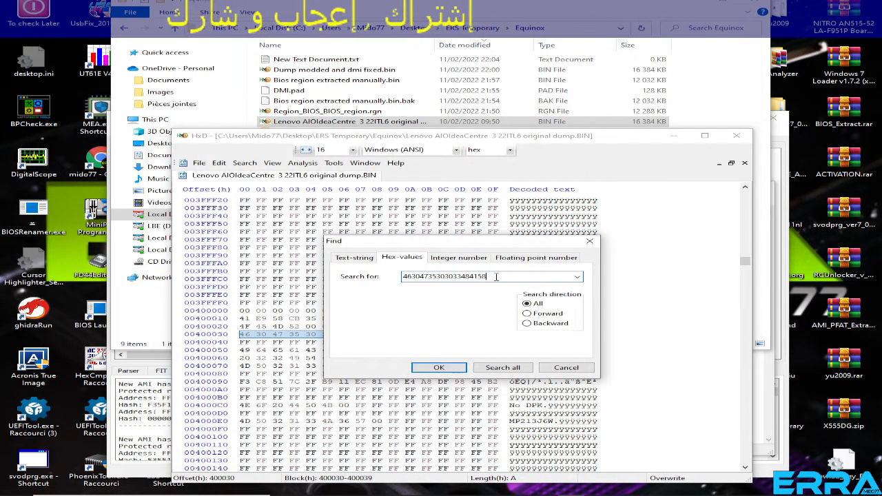
{"action": "left_click", "coordinate": [440, 368]}
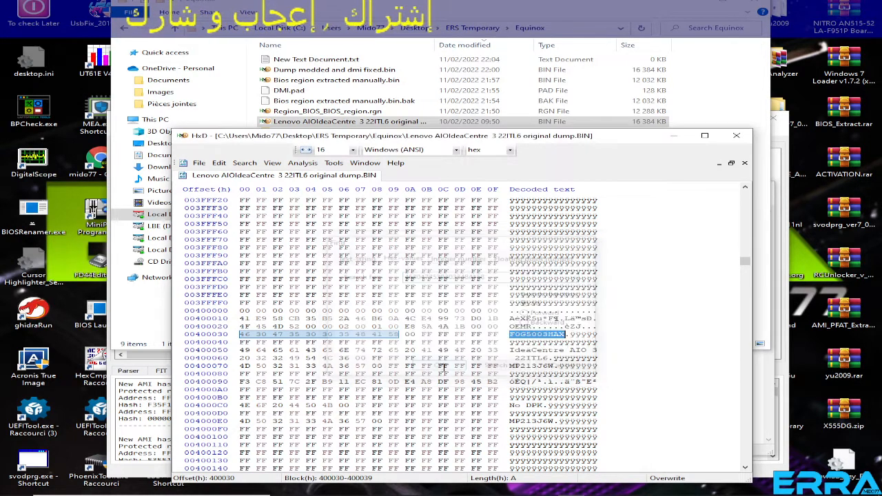
{"action": "left_click", "coordinate": [471, 341]}
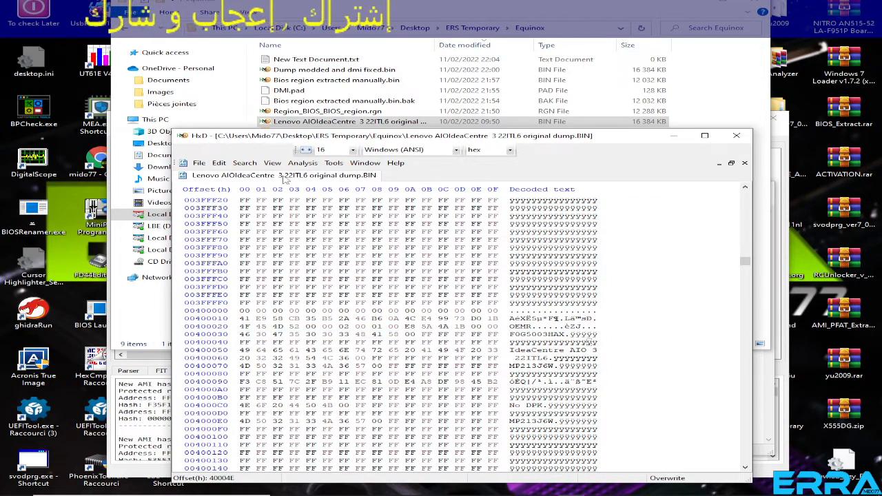
{"action": "left_click", "coordinate": [245, 162]}
{"action": "left_click", "coordinate": [255, 174]}
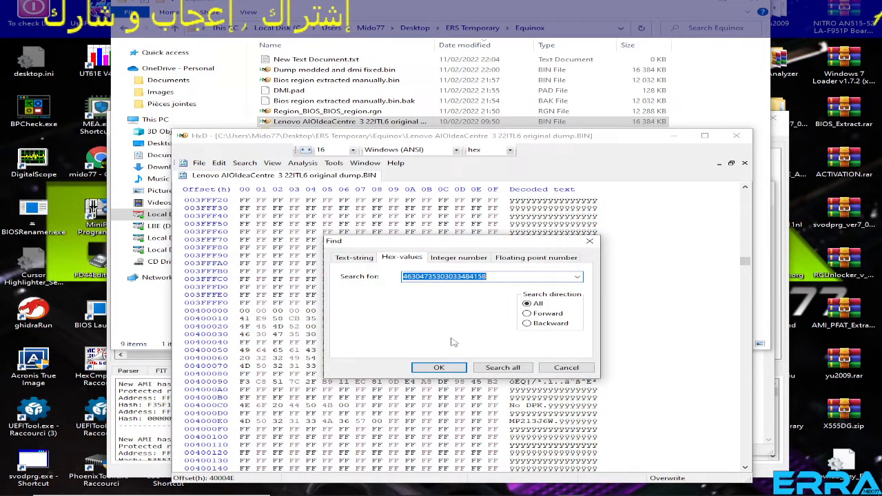
{"action": "left_click", "coordinate": [439, 368]}
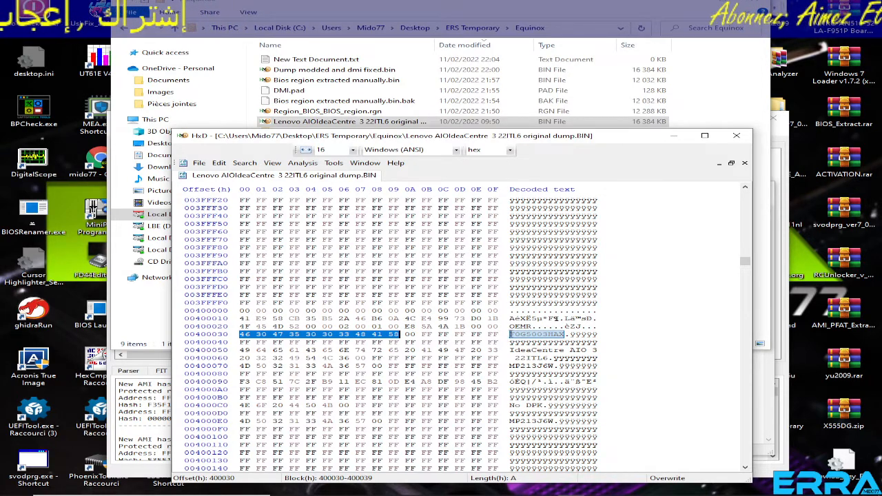
{"action": "left_click", "coordinate": [244, 334]}
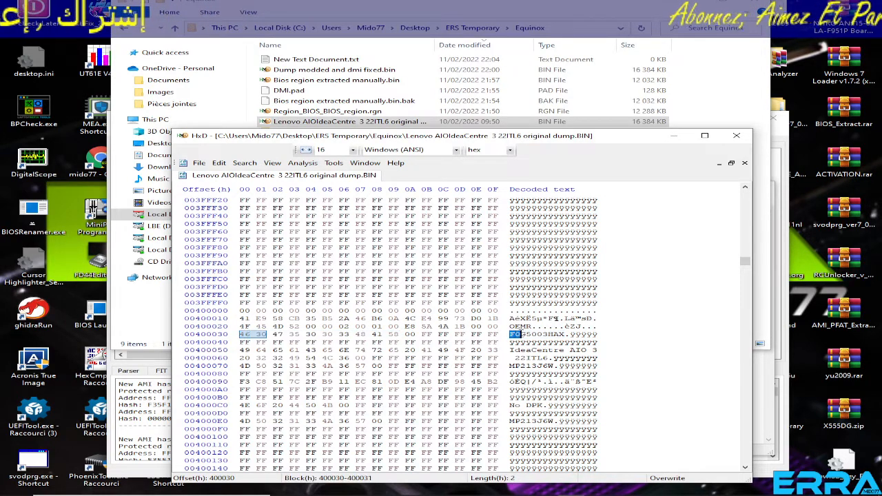
{"action": "left_click_drag", "start_coordinate": [541, 333], "coordinate": [565, 335]}
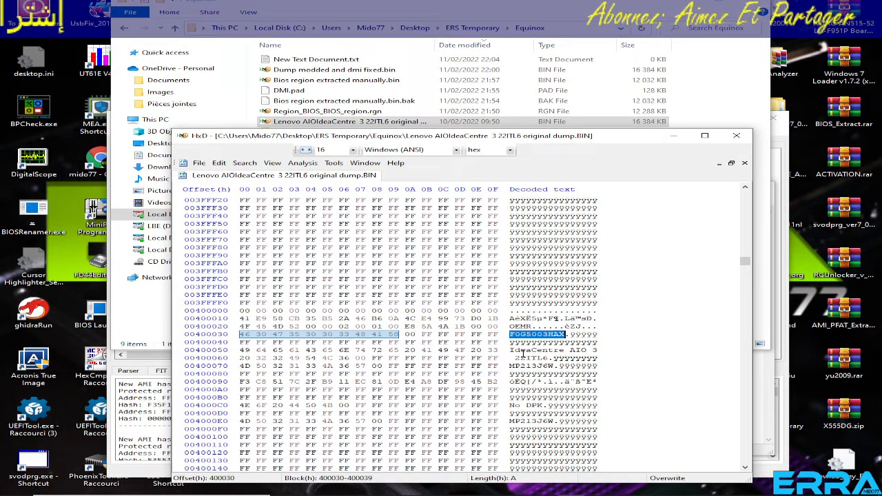
{"action": "right_click", "coordinate": [547, 331]}
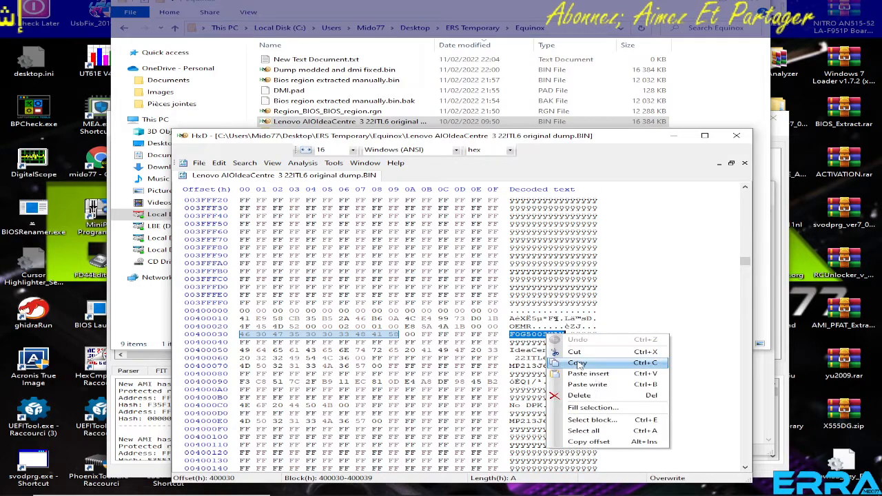
{"action": "left_click", "coordinate": [573, 357]}
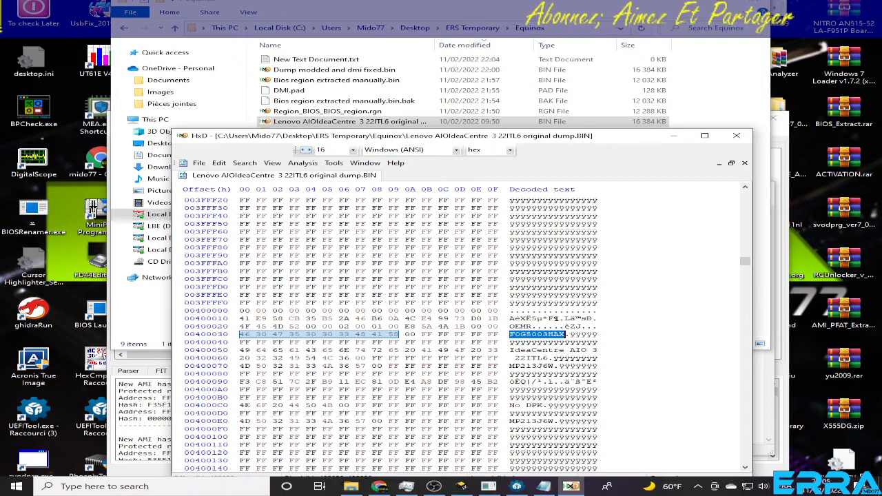
Switch to Chrome, search Google for "lenovo support" in a new tab and open the Lenovo Support site.
{"action": "left_click", "coordinate": [379, 487]}
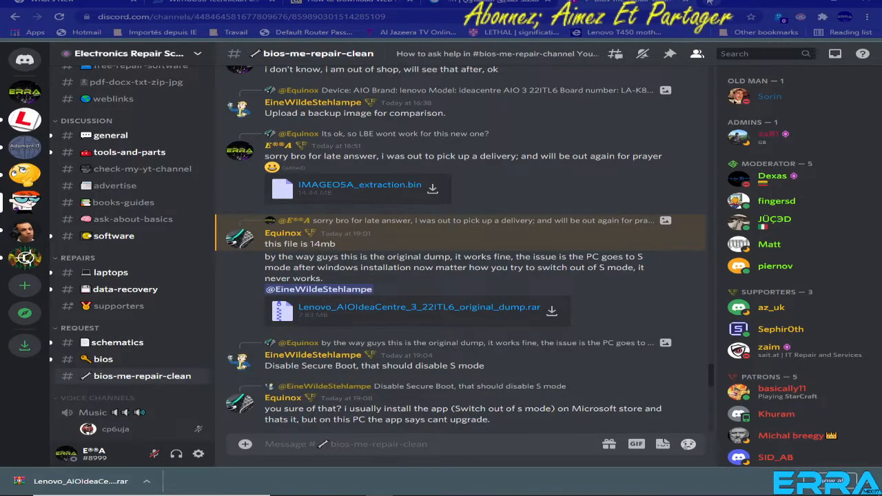
{"action": "key", "text": "ctrl+t"}
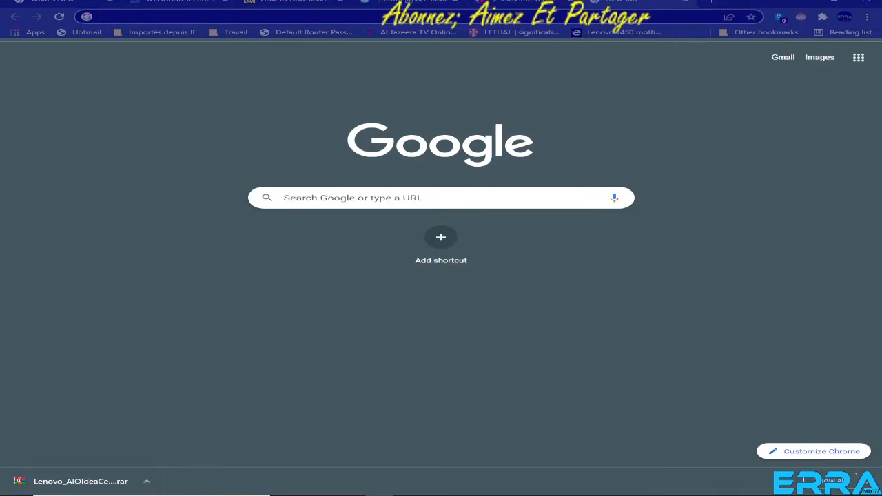
{"action": "type", "text": "lenov"}
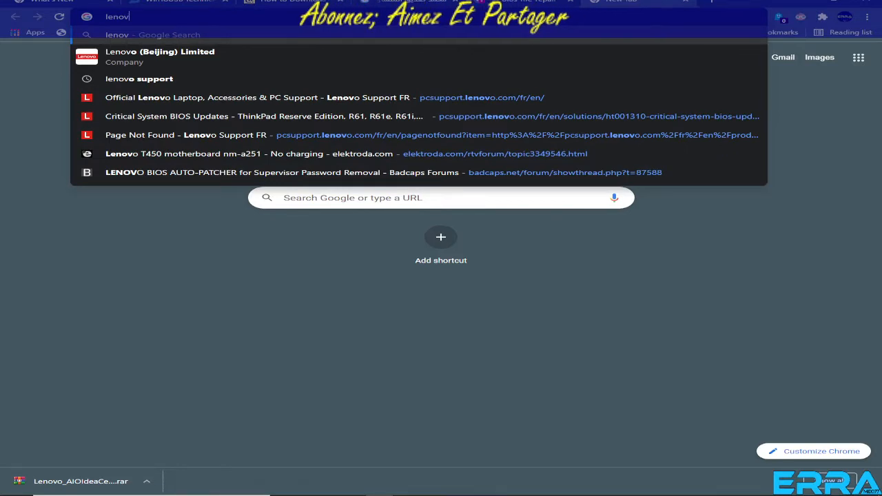
{"action": "type", "text": "o su"}
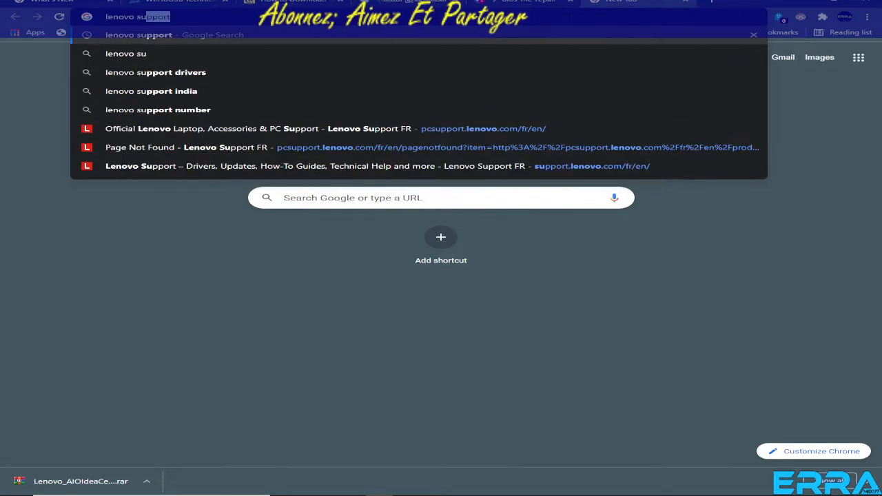
{"action": "key", "text": "Return"}
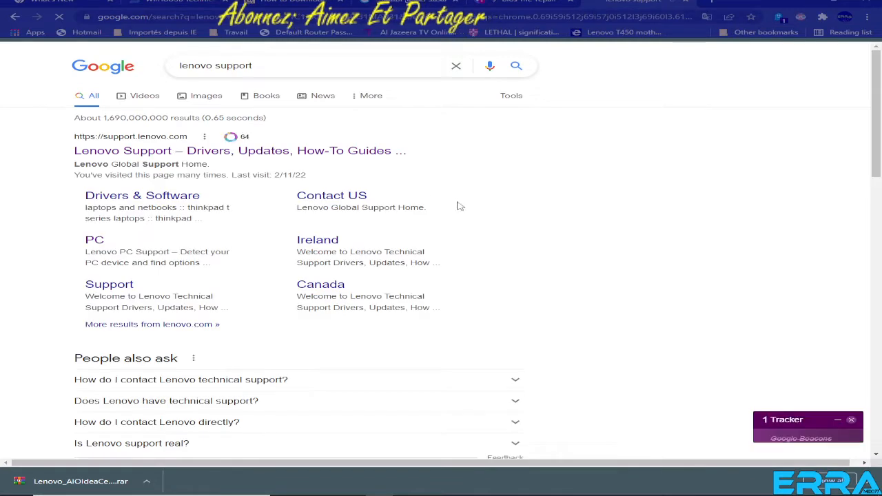
{"action": "left_click", "coordinate": [255, 151]}
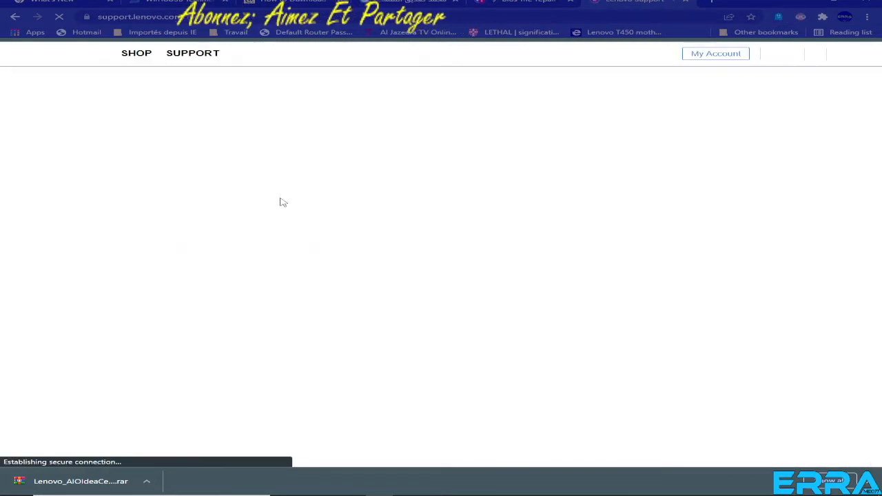
{"action": "mouse_move", "coordinate": [294, 199]}
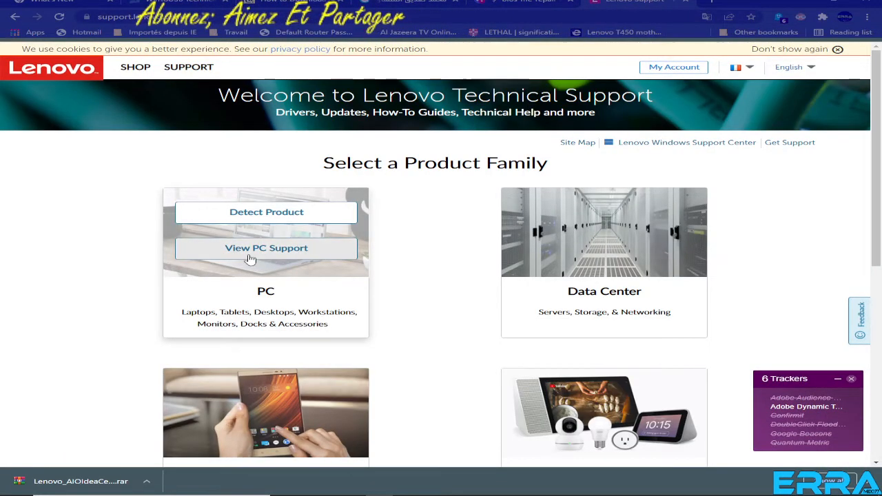
{"action": "left_click", "coordinate": [251, 255]}
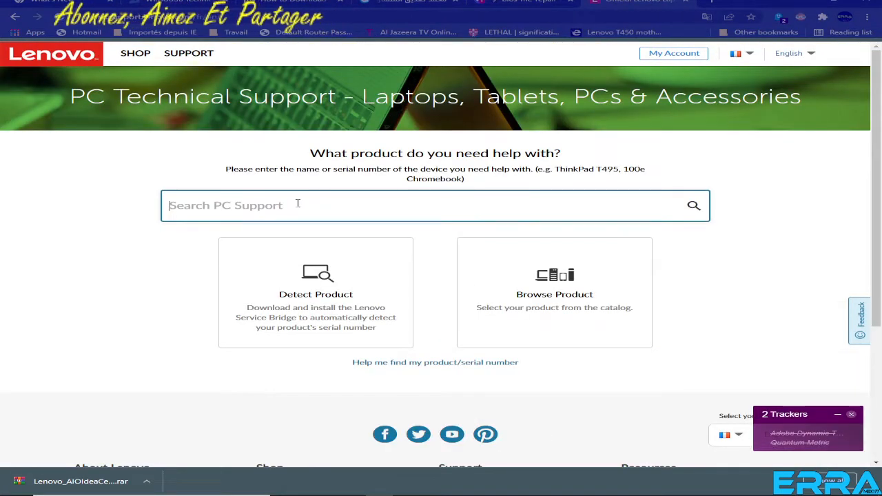
{"action": "right_click", "coordinate": [297, 203]}
{"action": "left_click", "coordinate": [317, 280]}
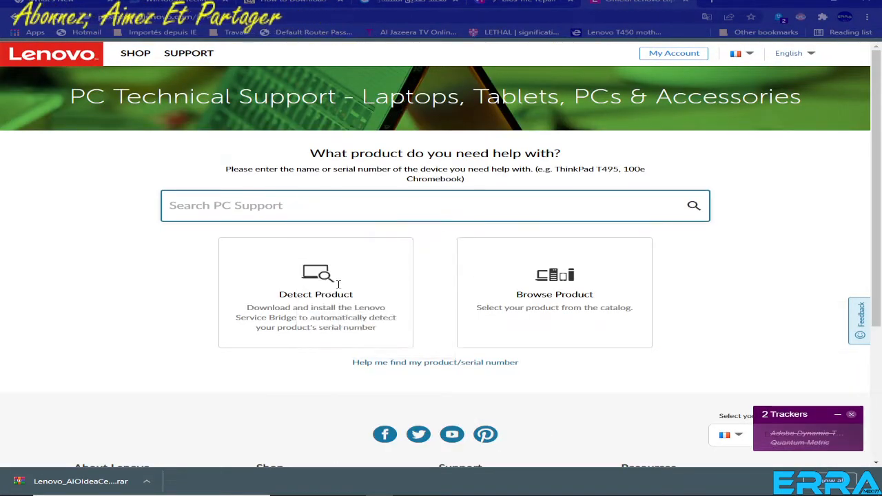
{"action": "left_click", "coordinate": [694, 206]}
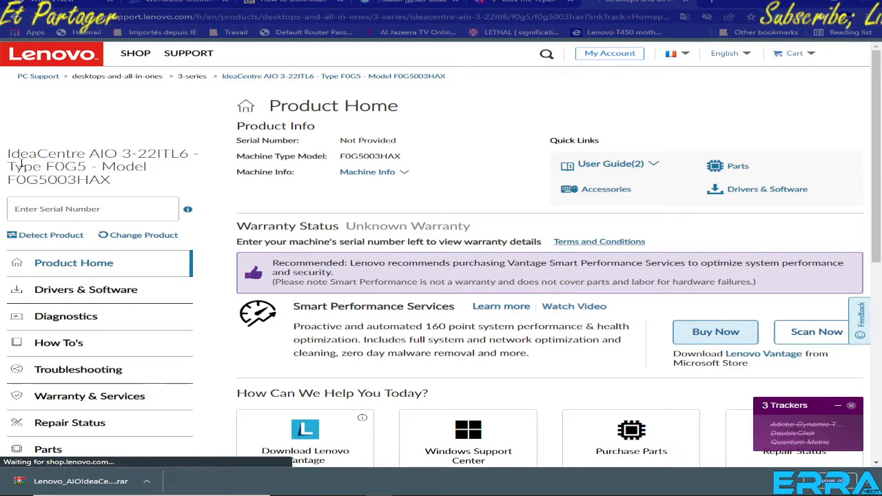
Compare the Lenovo product page's heading with the model given in the AIO request in Discord's bios-me-repair-clean channel.
{"action": "left_click_drag", "start_coordinate": [9, 155], "coordinate": [131, 188]}
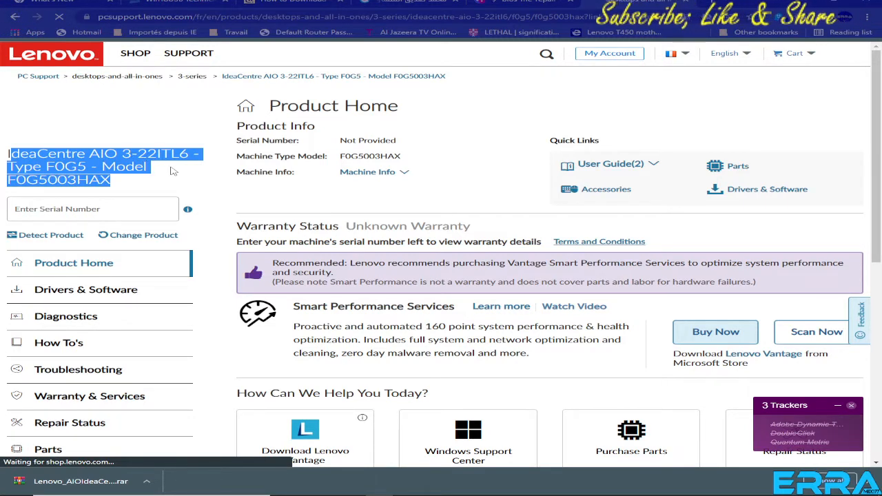
{"action": "left_click", "coordinate": [536, 3]}
{"action": "scroll", "coordinate": [425, 217], "scroll_direction": "up", "scroll_amount": 10}
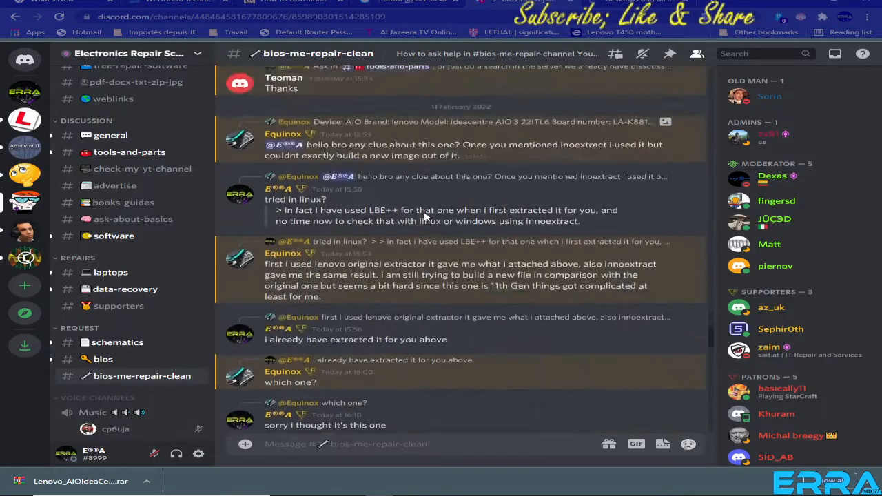
{"action": "scroll", "coordinate": [425, 217], "scroll_direction": "up", "scroll_amount": 5}
{"action": "scroll", "coordinate": [426, 217], "scroll_direction": "down", "scroll_amount": 4}
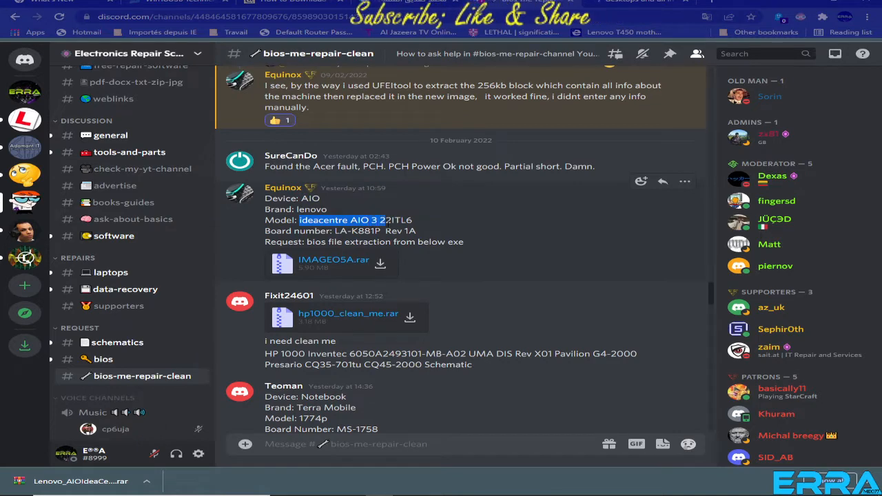
{"action": "left_click_drag", "start_coordinate": [392, 220], "coordinate": [413, 221]}
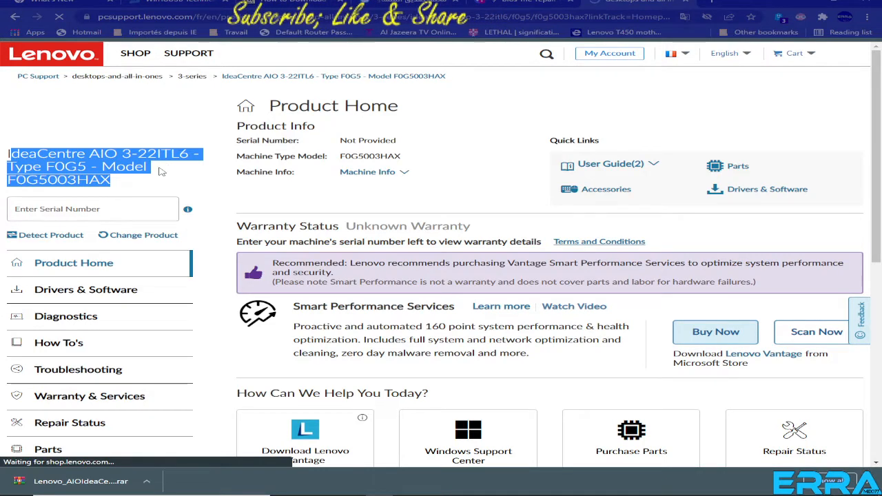
Open the product's manual driver updates, filter them by "bios" and open the BIOS/UEFI component.
{"action": "left_click", "coordinate": [89, 289]}
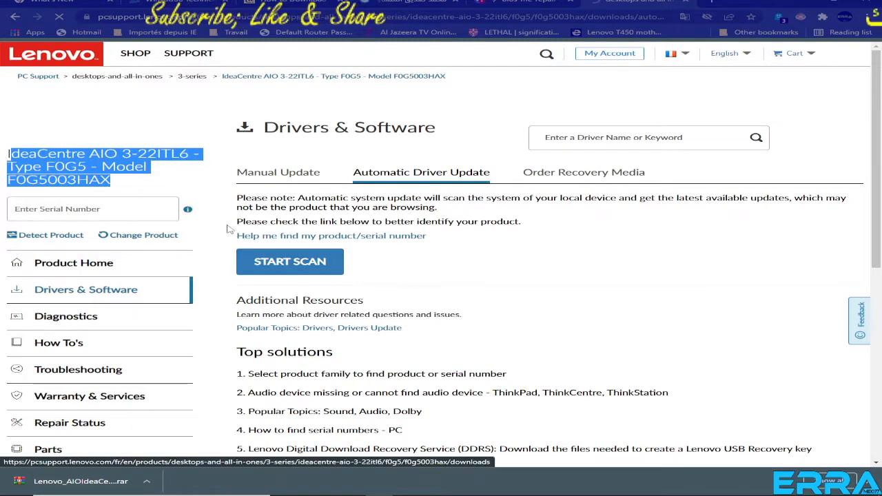
{"action": "left_click", "coordinate": [281, 178]}
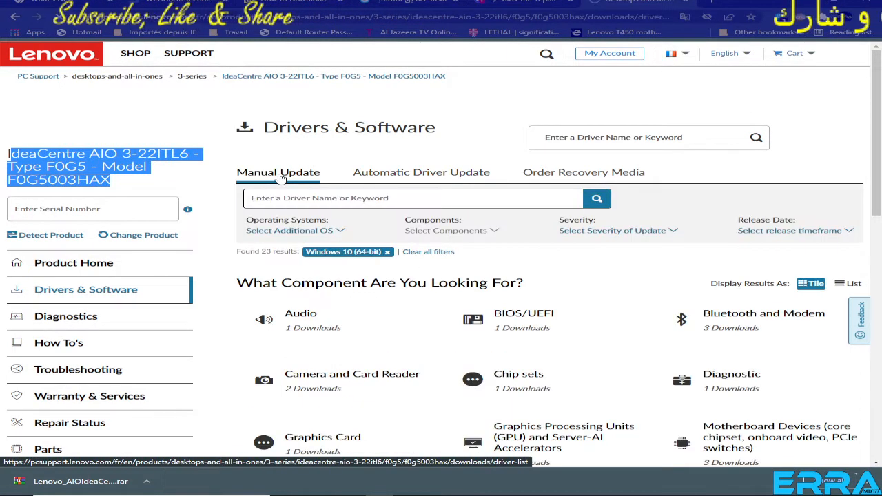
{"action": "left_click", "coordinate": [357, 198]}
{"action": "type", "text": "bios"}
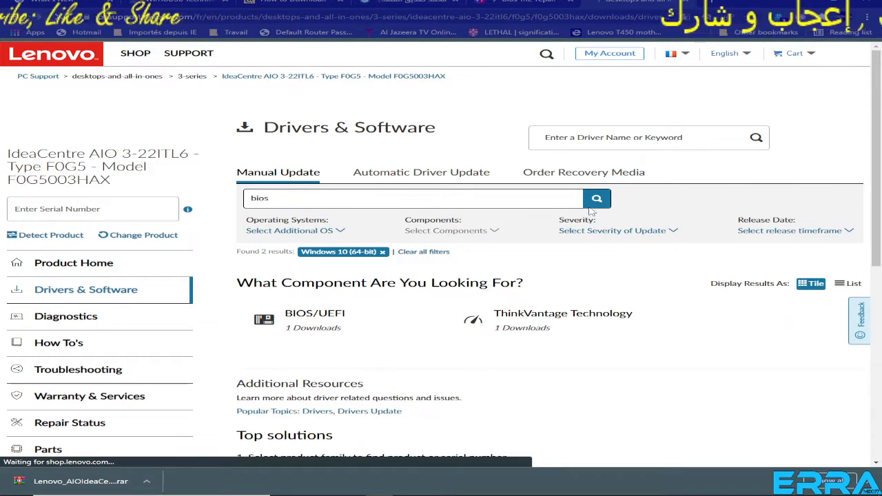
{"action": "left_click", "coordinate": [310, 315]}
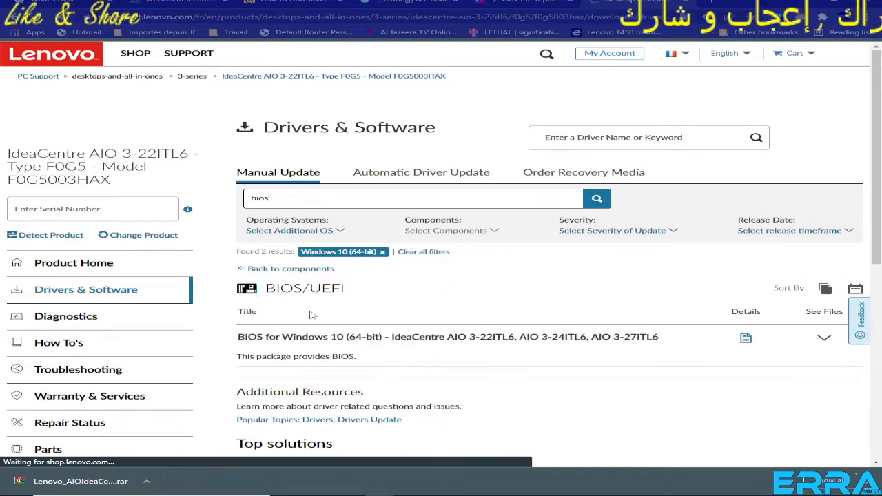
Expand the Windows 10 BIOS package and download BIOS version O5AKT22A as o5ajy22usa.exe into the Equinox folder.
{"action": "left_click", "coordinate": [826, 340]}
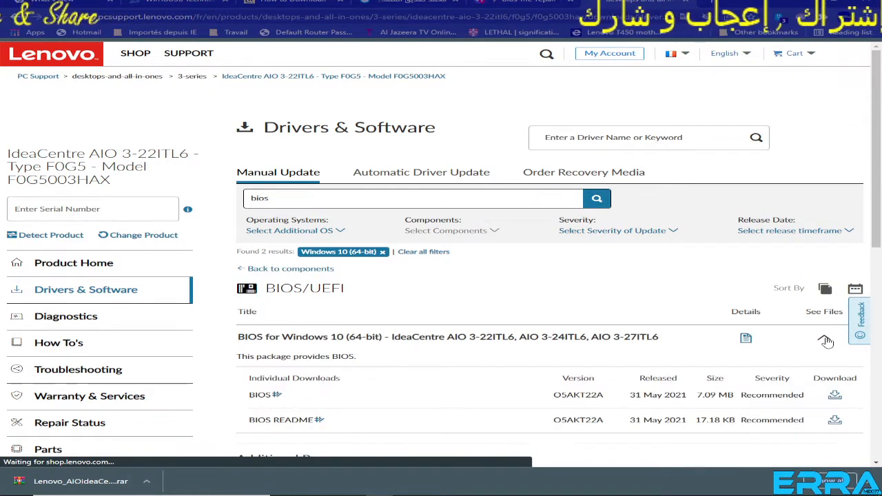
{"action": "scroll", "coordinate": [678, 288], "scroll_direction": "down", "scroll_amount": 2}
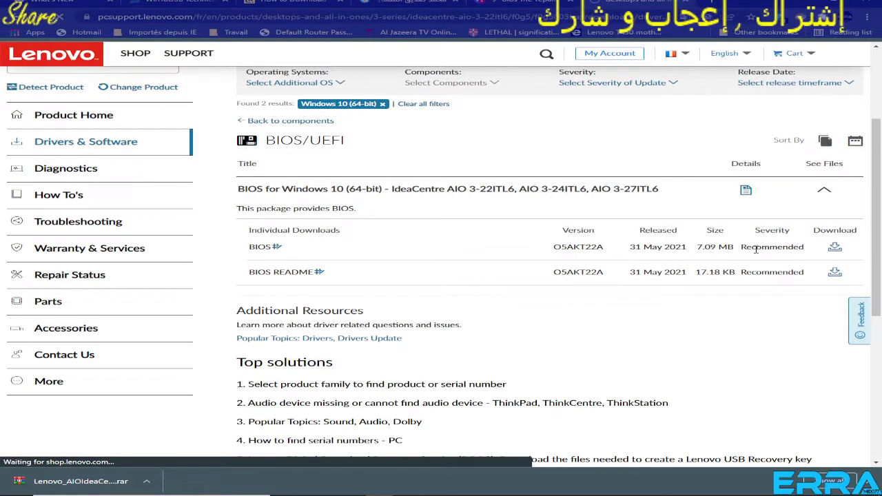
{"action": "left_click", "coordinate": [835, 249]}
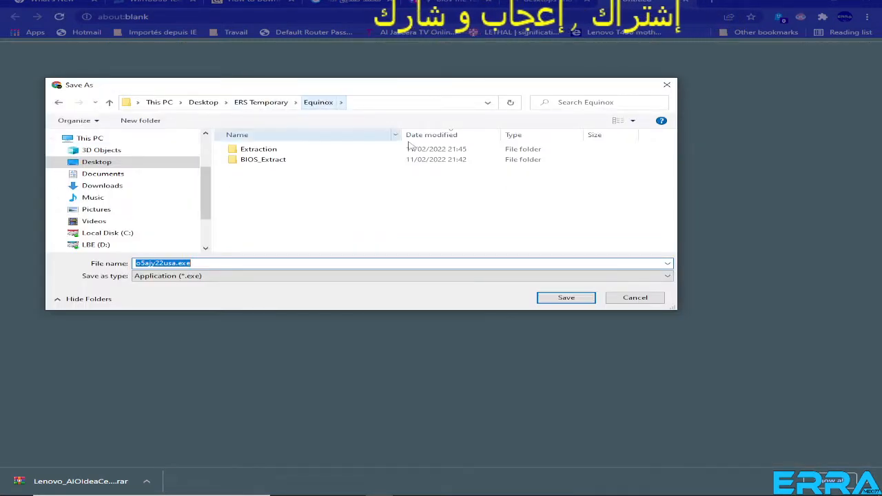
{"action": "left_click", "coordinate": [564, 300]}
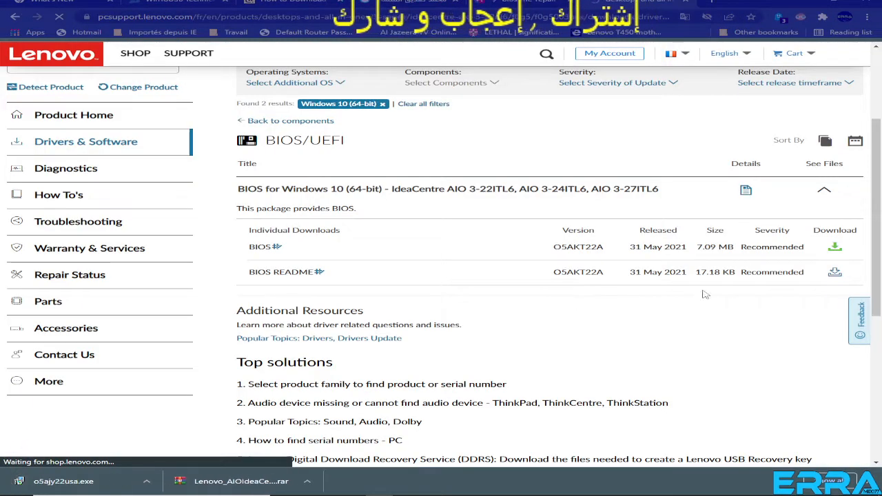
Open the BIOS README for version O5AKT22A and examine the AMIDEWIN SMBIOS editor options in section 6.
{"action": "left_click", "coordinate": [835, 274]}
{"action": "scroll", "coordinate": [408, 164], "scroll_direction": "down", "scroll_amount": 3}
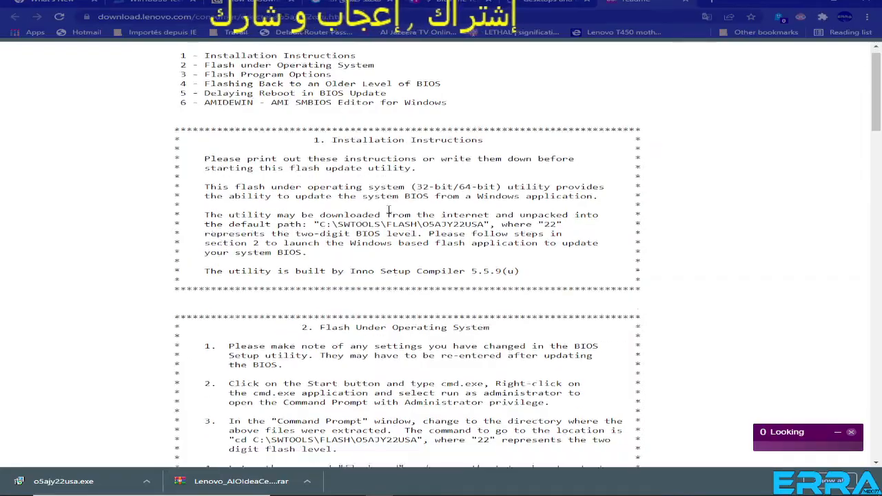
{"action": "scroll", "coordinate": [389, 210], "scroll_direction": "down", "scroll_amount": 20}
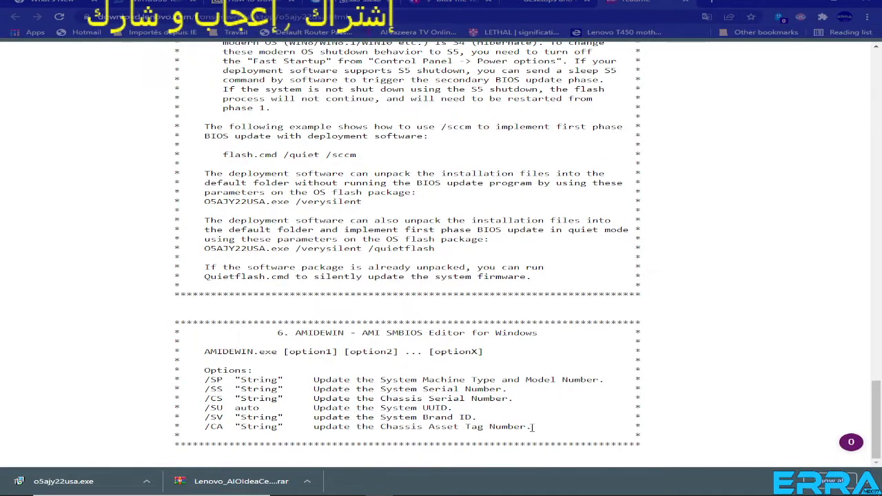
{"action": "left_click_drag", "start_coordinate": [532, 427], "coordinate": [186, 354]}
{"action": "left_click", "coordinate": [198, 347]}
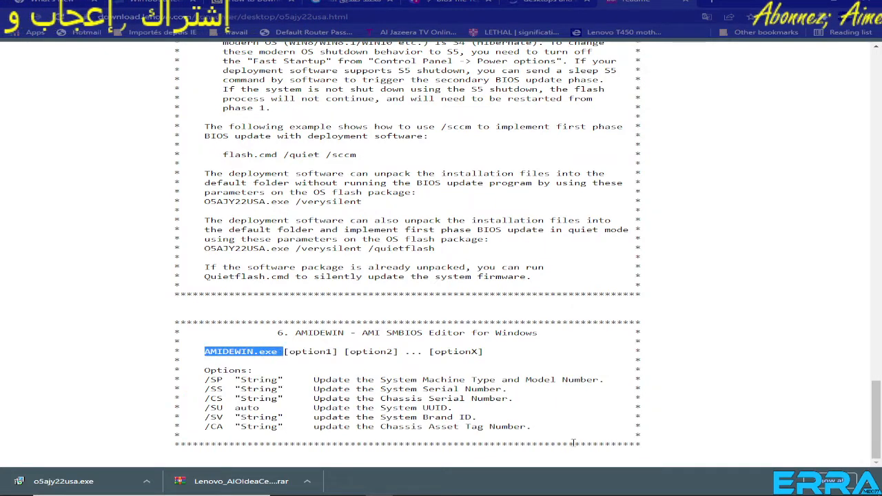
{"action": "left_click_drag", "start_coordinate": [532, 431], "coordinate": [167, 346]}
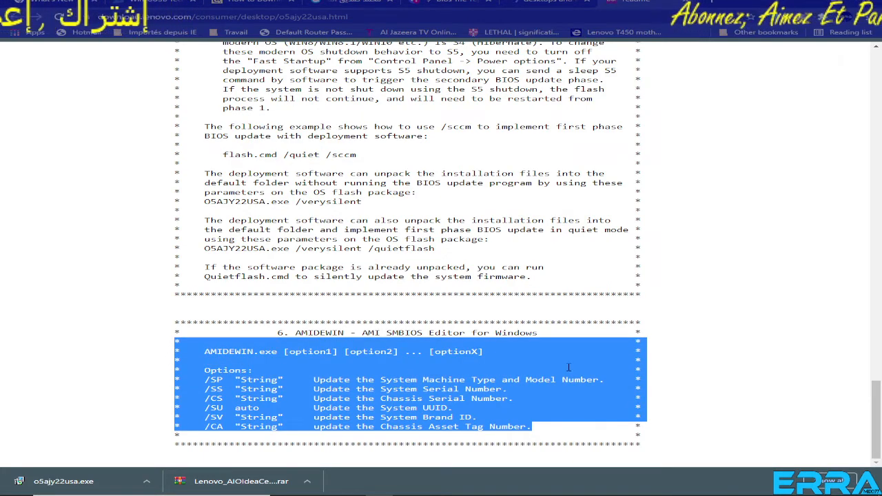
Read back through the README's flashing sections, from the older-BIOS and program options up to the contents list and installation instructions.
{"action": "scroll", "coordinate": [485, 282], "scroll_direction": "up", "scroll_amount": 4}
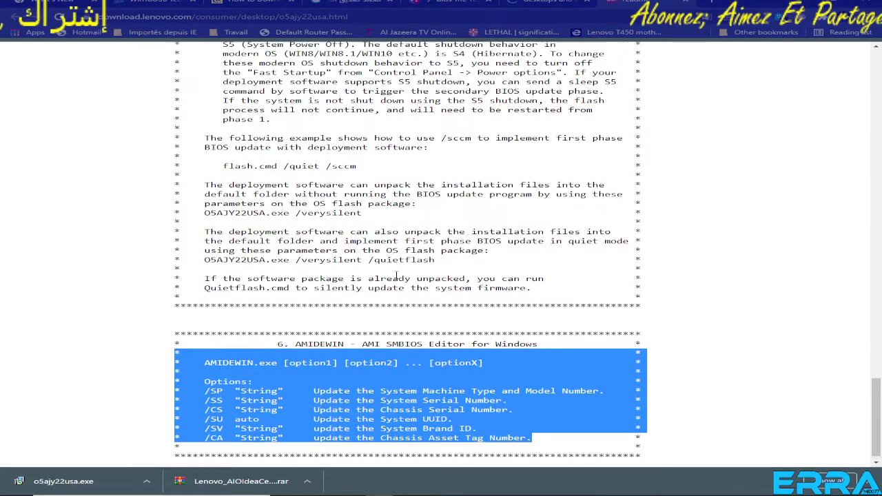
{"action": "scroll", "coordinate": [398, 269], "scroll_direction": "up", "scroll_amount": 9}
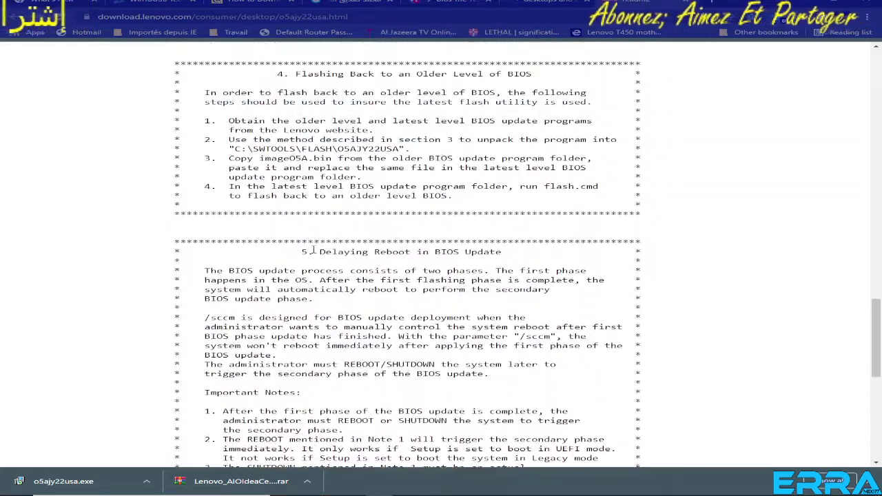
{"action": "scroll", "coordinate": [327, 241], "scroll_direction": "up", "scroll_amount": 4}
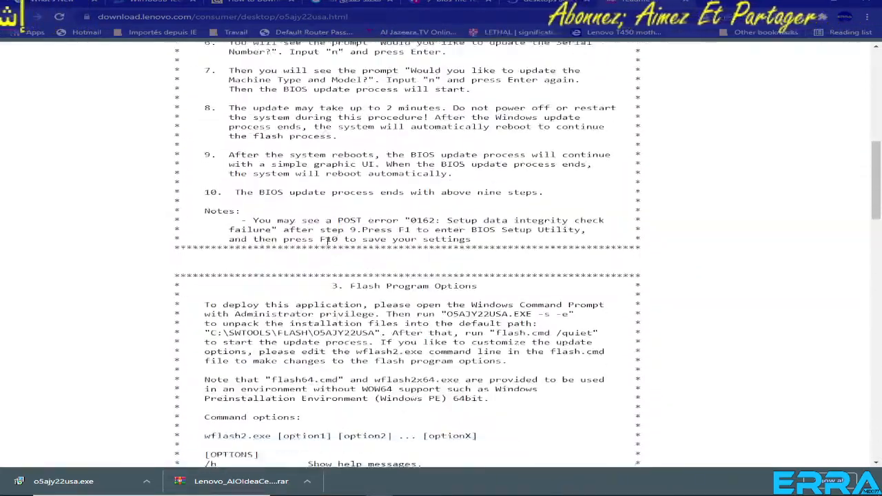
{"action": "scroll", "coordinate": [275, 227], "scroll_direction": "down", "scroll_amount": 3}
{"action": "left_click_drag", "start_coordinate": [206, 187], "coordinate": [413, 376]}
{"action": "scroll", "coordinate": [495, 317], "scroll_direction": "up", "scroll_amount": 5}
{"action": "scroll", "coordinate": [494, 316], "scroll_direction": "up", "scroll_amount": 5}
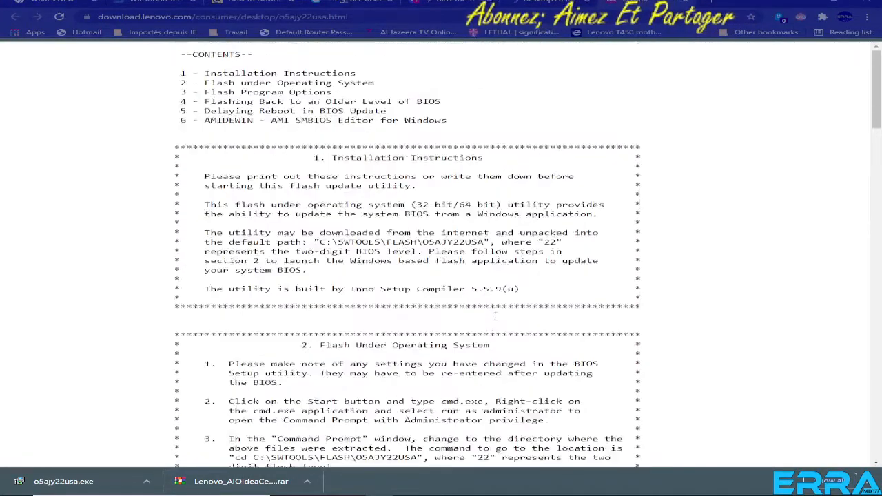
{"action": "left_click_drag", "start_coordinate": [205, 73], "coordinate": [385, 288]}
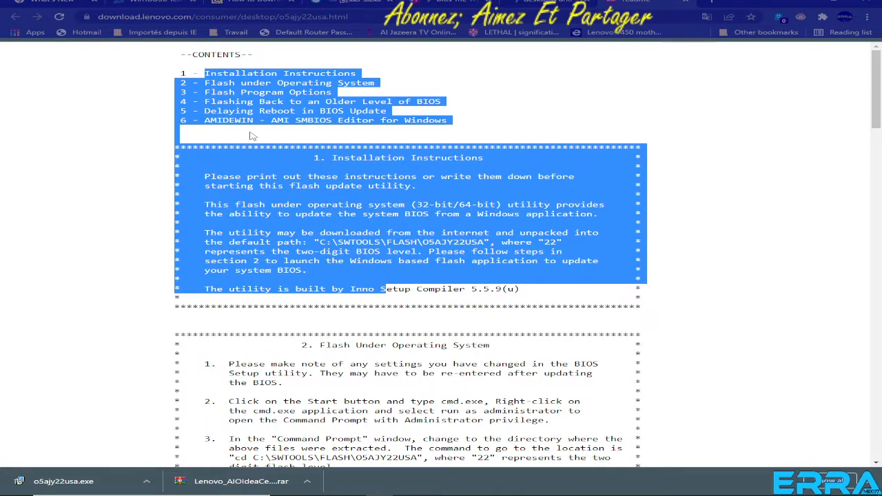
Extract the downloaded o5ajy22usa.exe with 7-Zip into its own o5ajy22usa folder, inspect the extracted files and return to the Equinox folder.
{"action": "right_click", "coordinate": [58, 486]}
{"action": "left_click", "coordinate": [108, 458]}
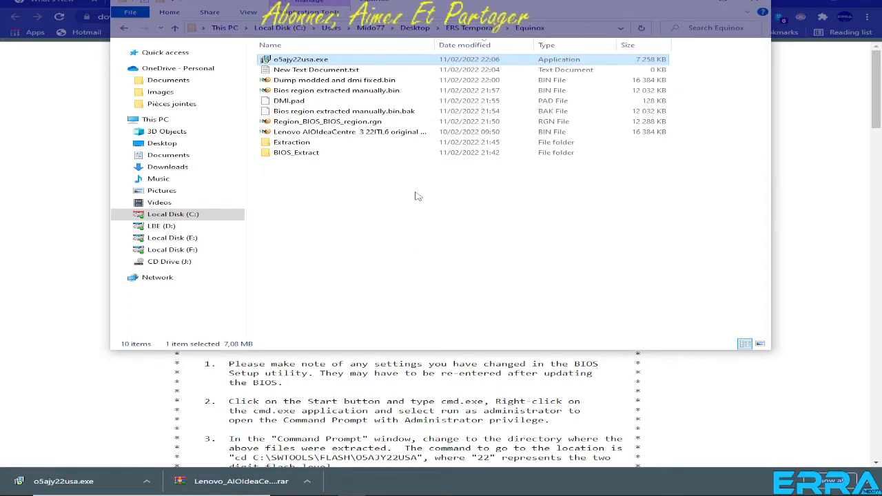
{"action": "right_click", "coordinate": [309, 62]}
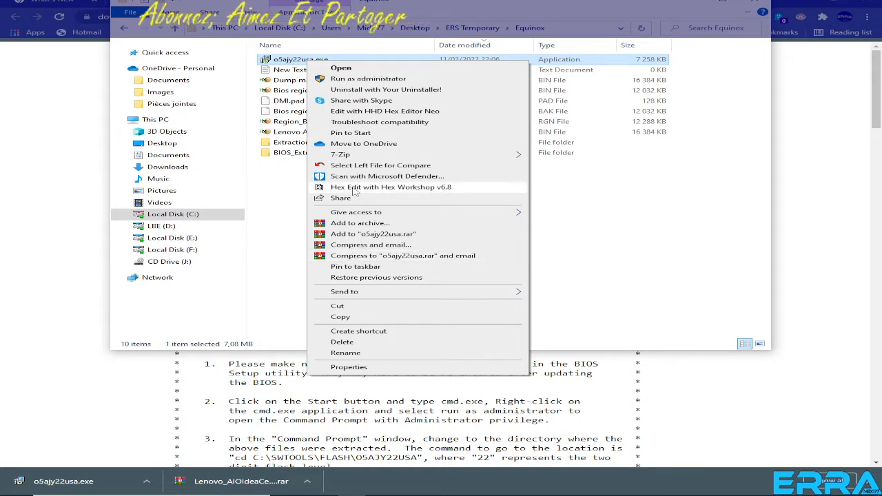
{"action": "mouse_move", "coordinate": [351, 156]}
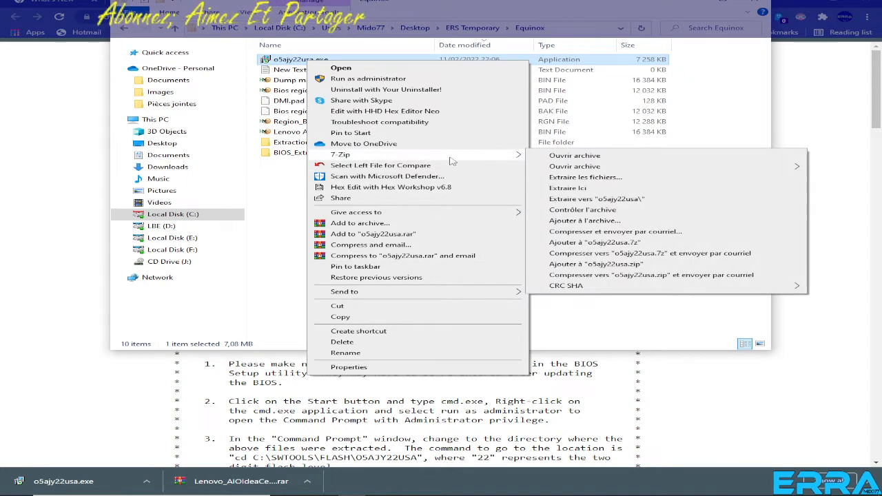
{"action": "left_click", "coordinate": [588, 199]}
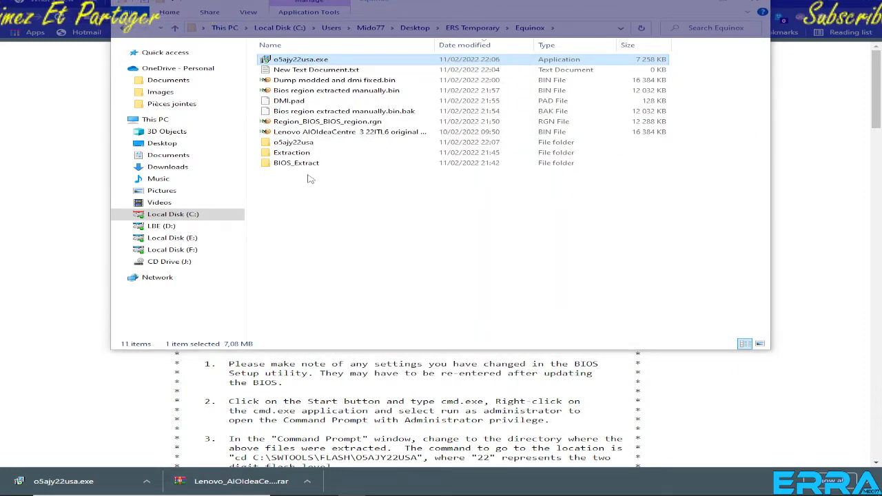
{"action": "double_click", "coordinate": [293, 145]}
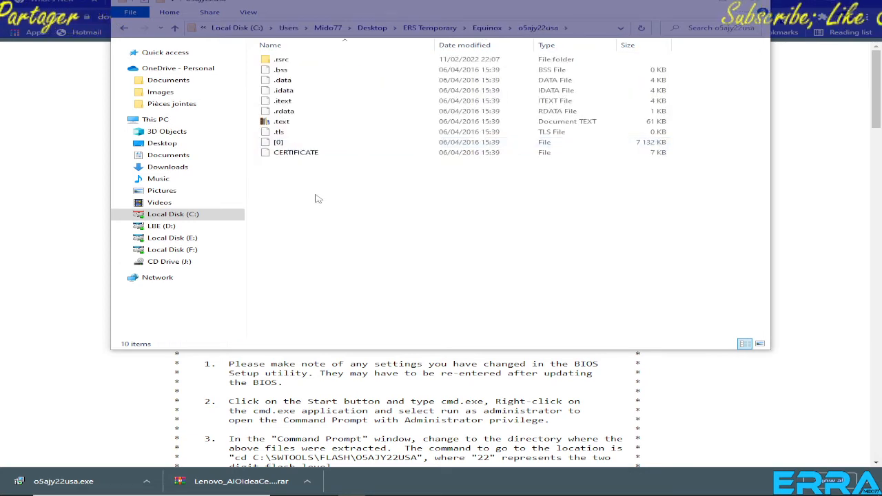
{"action": "left_click", "coordinate": [175, 27]}
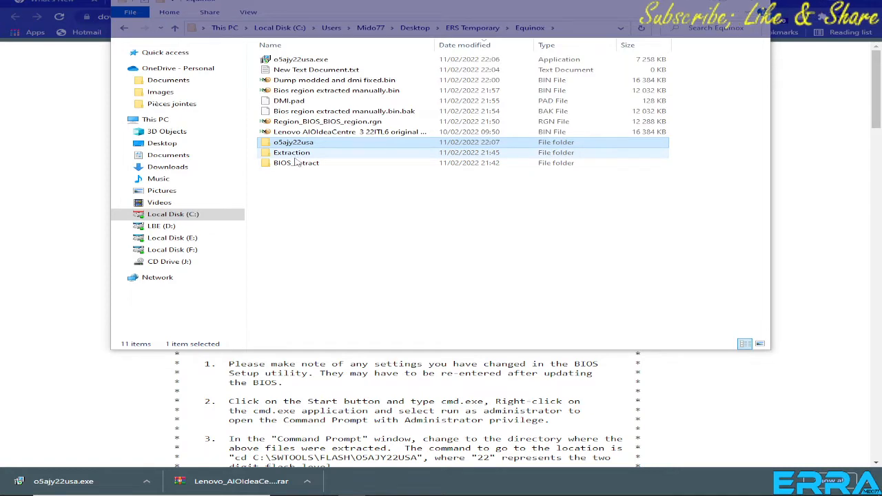
Check the AIO request in Discord's bios-me-repair-clean channel and show the downloaded o5ajy22usa.exe in its folder again.
{"action": "left_click", "coordinate": [797, 109]}
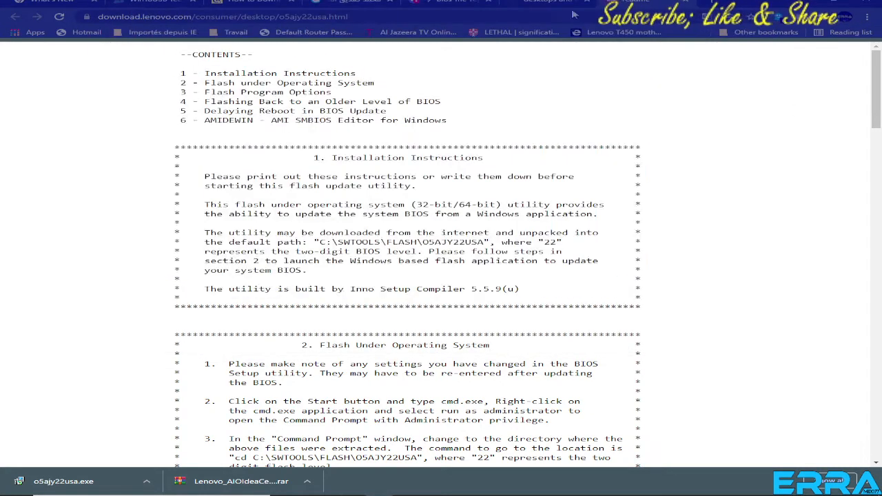
{"action": "left_click", "coordinate": [447, 3]}
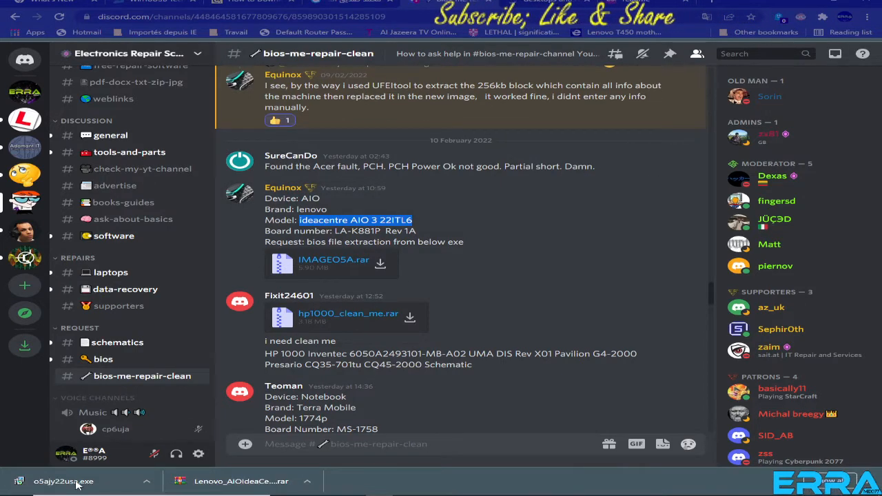
{"action": "right_click", "coordinate": [77, 485]}
{"action": "left_click", "coordinate": [83, 452]}
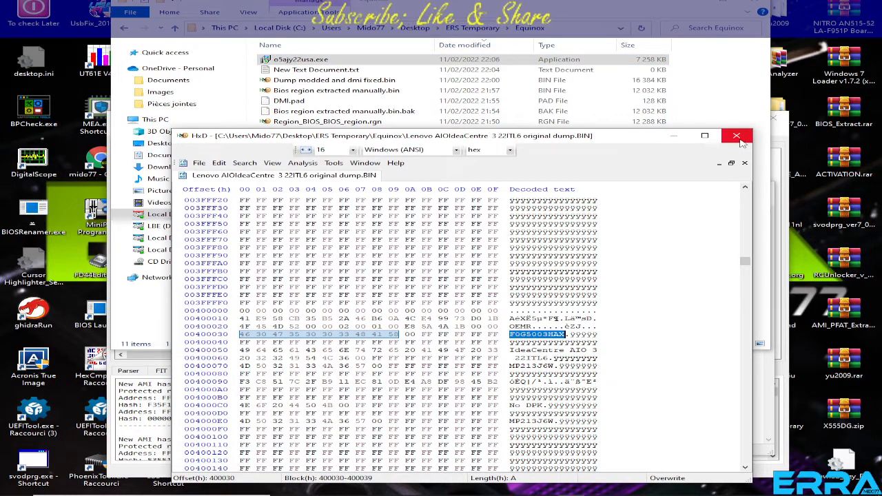
Save New Text Document.txt and close Notepad, HxD, the padding hex view and UEFITool.
{"action": "left_click", "coordinate": [736, 137]}
{"action": "left_click", "coordinate": [698, 413]}
{"action": "key", "text": "ctrl+v"}
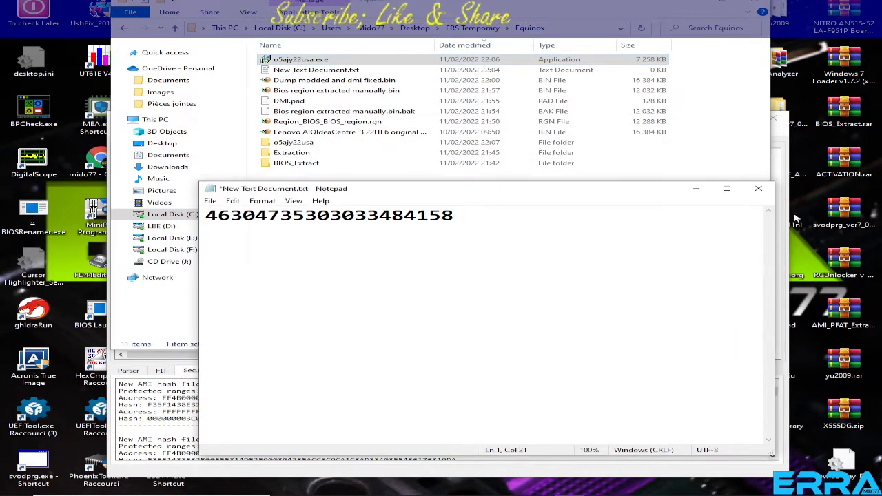
{"action": "left_click", "coordinate": [759, 189]}
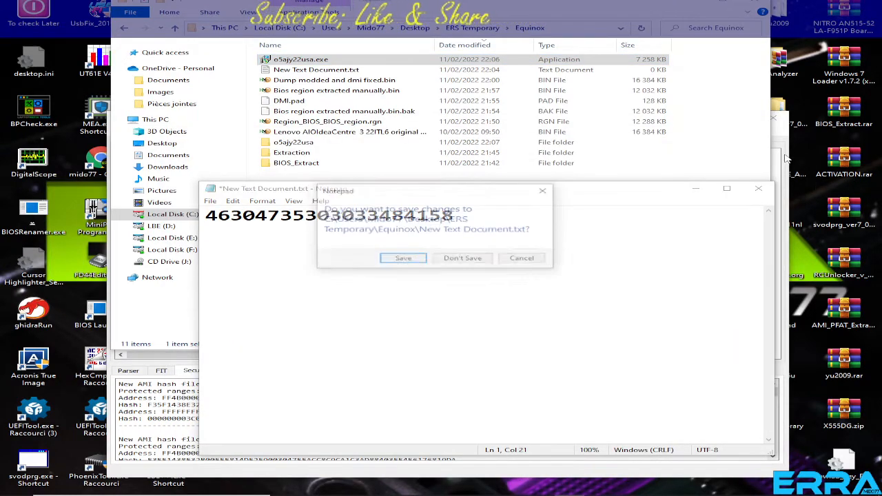
{"action": "left_click", "coordinate": [404, 259]}
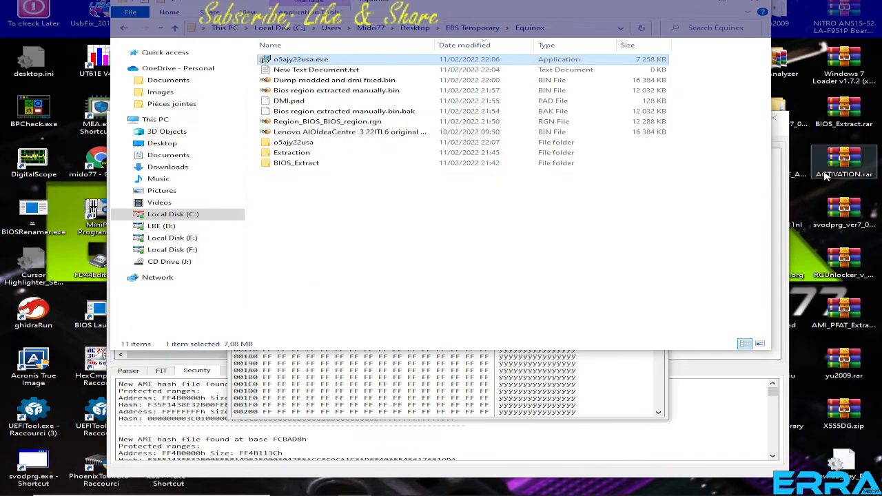
{"action": "left_click", "coordinate": [783, 135]}
{"action": "left_click", "coordinate": [658, 175]}
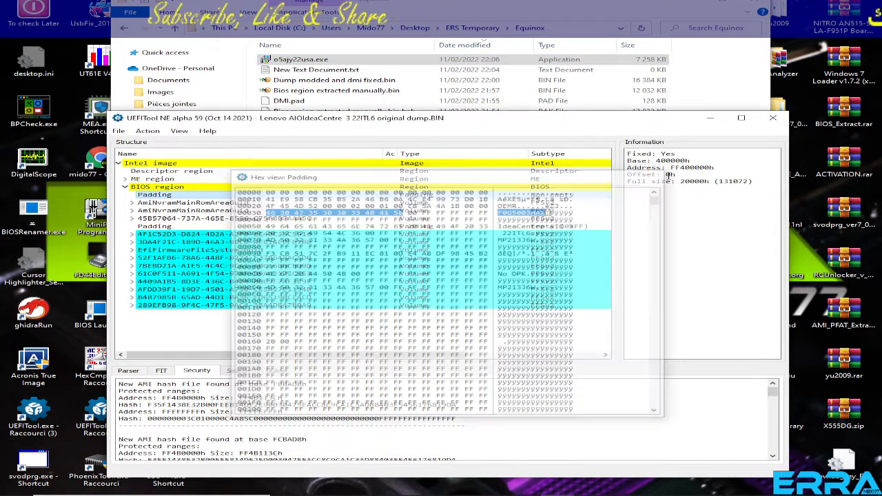
{"action": "left_click", "coordinate": [773, 118]}
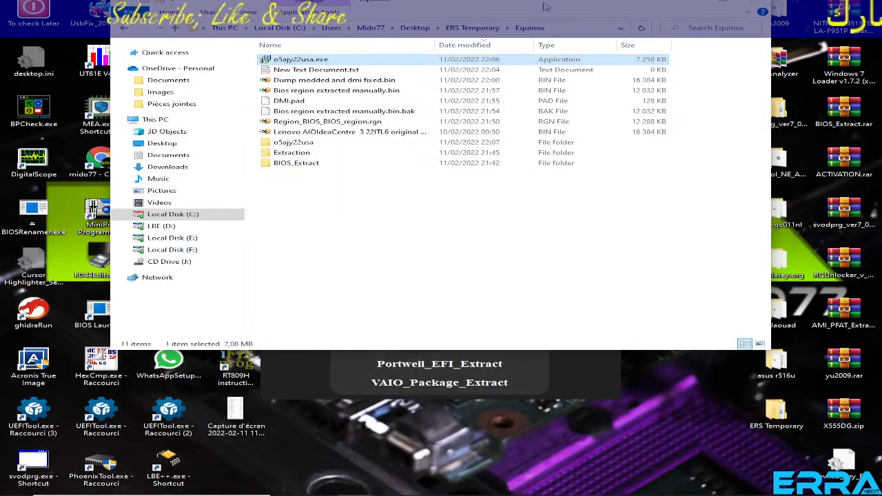
Clear the desktop around the Equinox folder window and launch InnoExtractor.
{"action": "left_click_drag", "start_coordinate": [545, 4], "coordinate": [774, 46]}
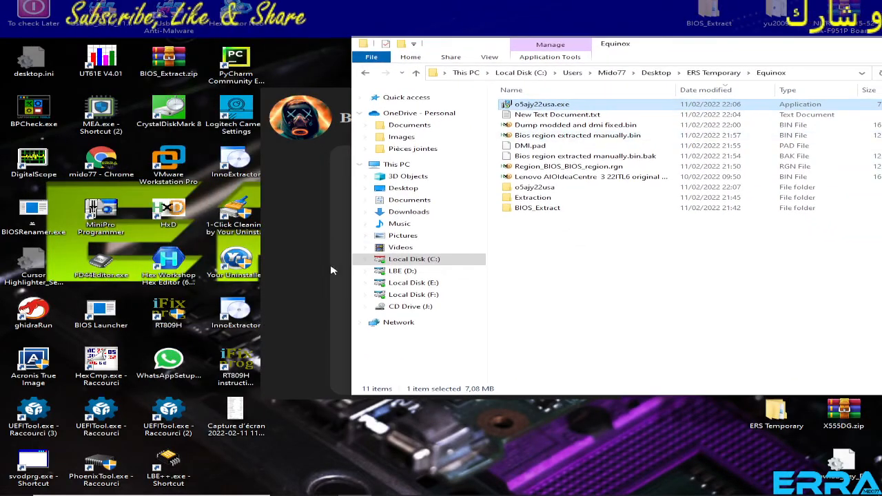
{"action": "left_click", "coordinate": [331, 271]}
{"action": "left_click", "coordinate": [595, 104]}
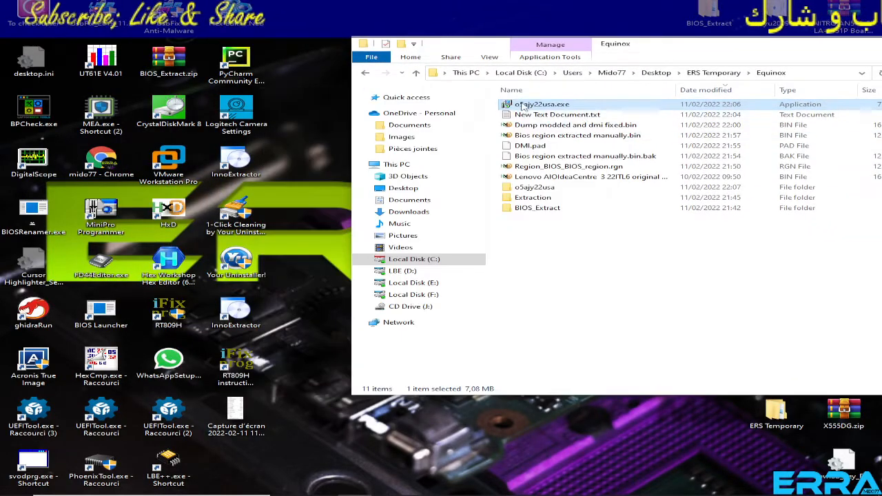
{"action": "left_click", "coordinate": [252, 158]}
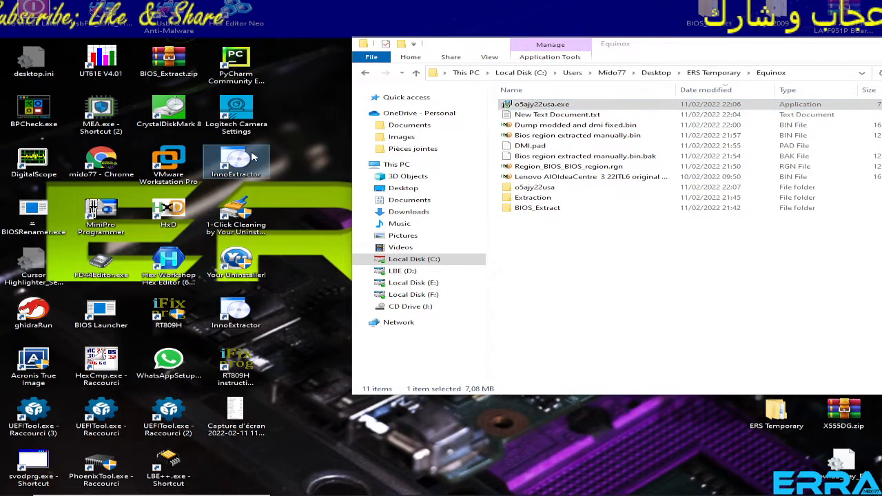
{"action": "double_click", "coordinate": [238, 162]}
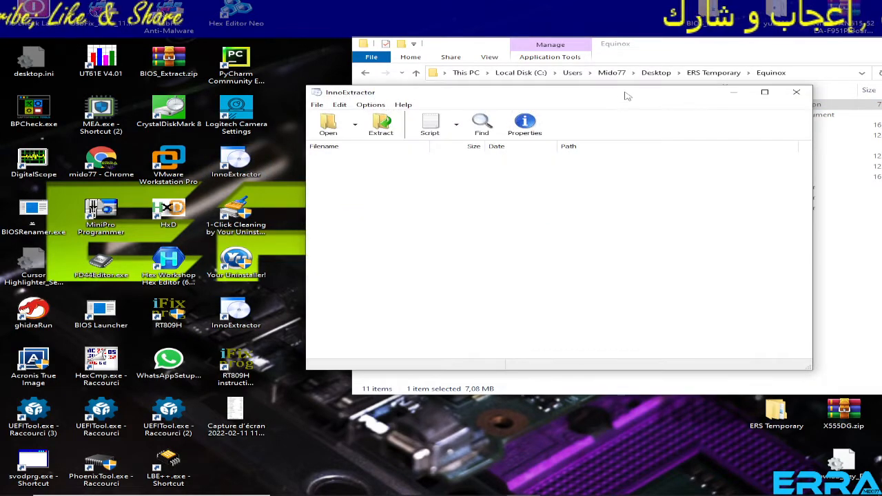
Load o5ajy22usa.exe from the Equinox folder into InnoExtractor and extract IMAGEO5A.rom into that folder.
{"action": "left_click_drag", "start_coordinate": [625, 96], "coordinate": [455, 224]}
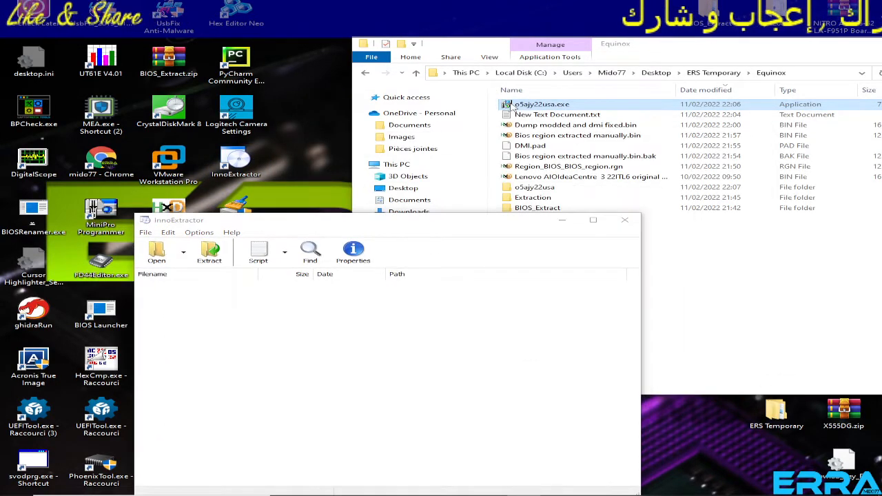
{"action": "left_click_drag", "start_coordinate": [514, 105], "coordinate": [348, 366]}
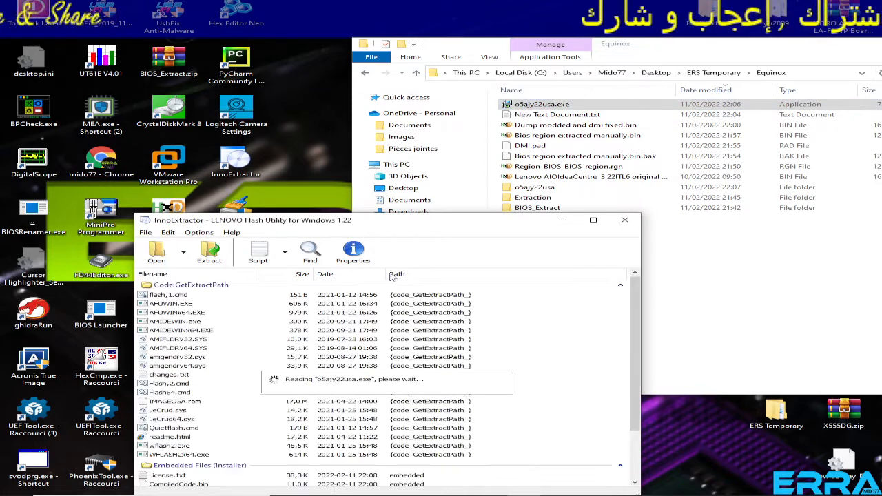
{"action": "left_click_drag", "start_coordinate": [427, 221], "coordinate": [423, 113]}
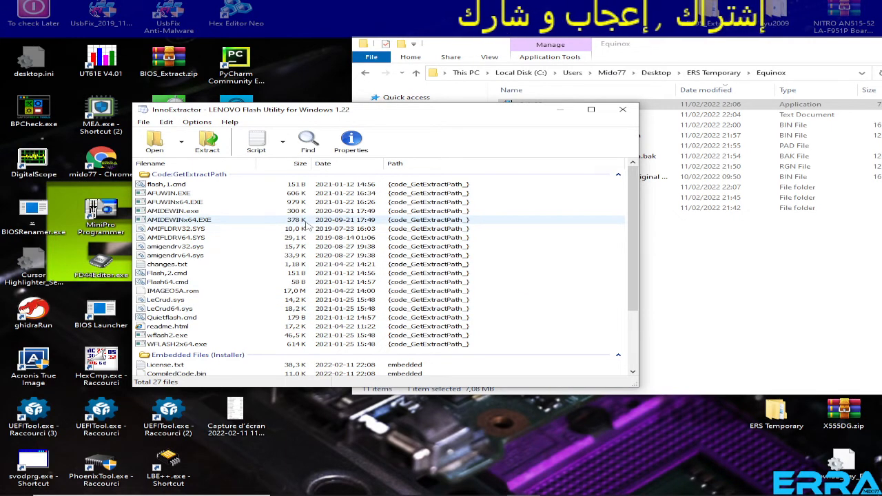
{"action": "left_click", "coordinate": [296, 293]}
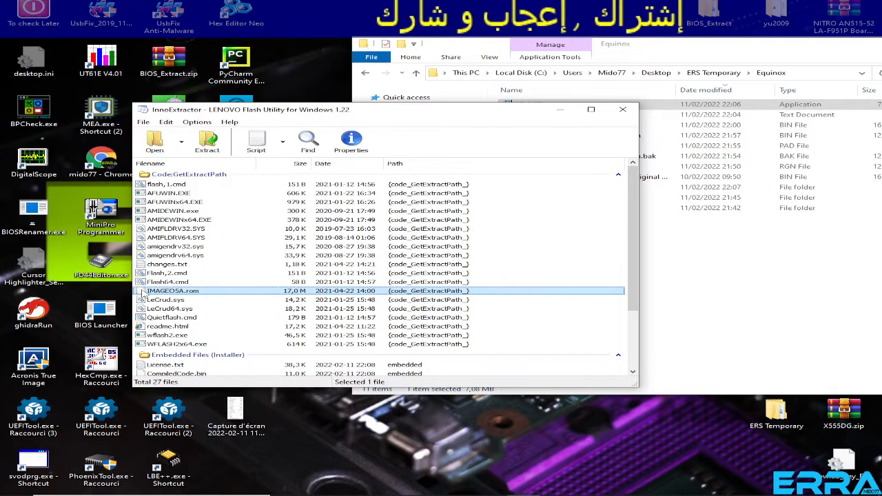
{"action": "left_click_drag", "start_coordinate": [768, 309], "coordinate": [769, 309]}
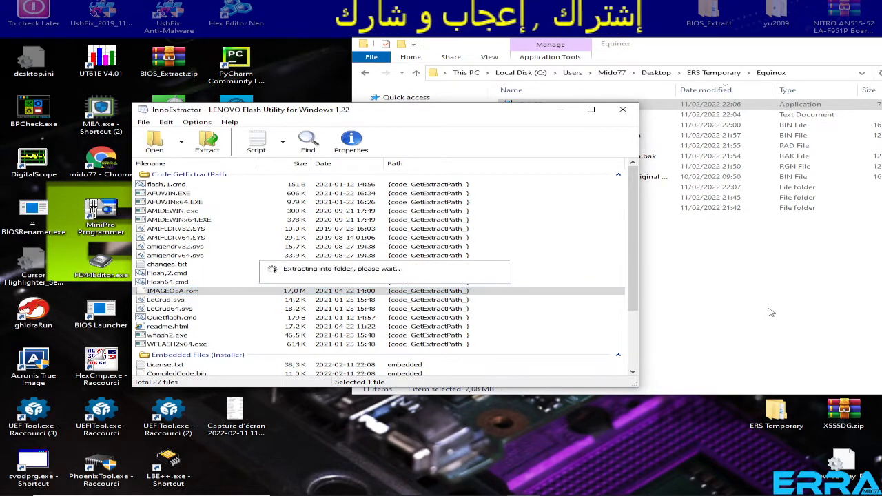
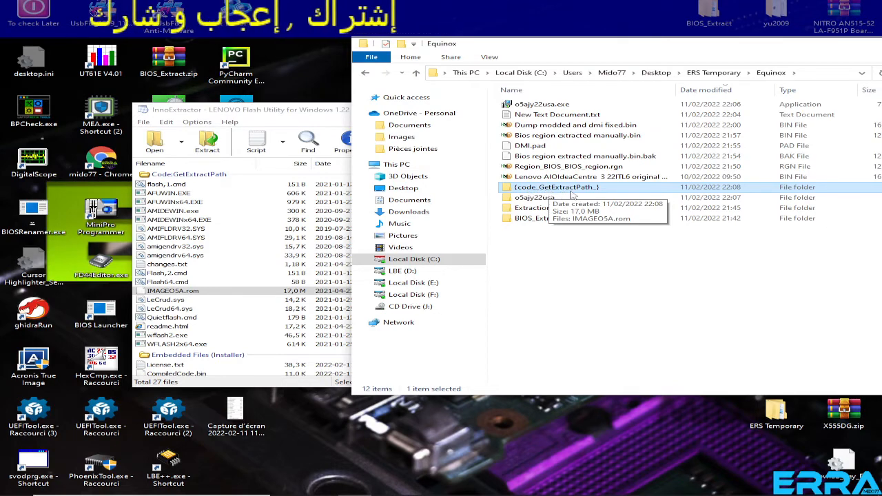
Open the extracted IMAGEO5A.rom from the {code_GetExtractPath_} folder in HxD to view its contents, then return to the Equinox folder.
{"action": "double_click", "coordinate": [556, 190]}
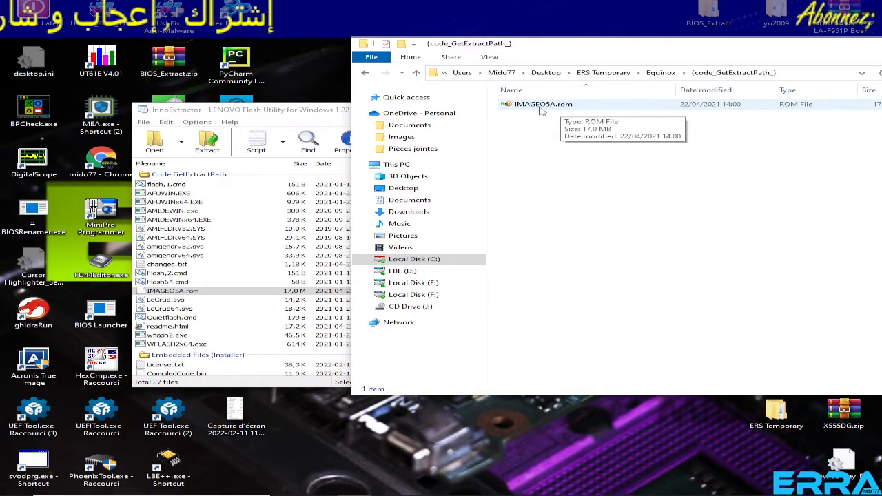
{"action": "double_click", "coordinate": [542, 107]}
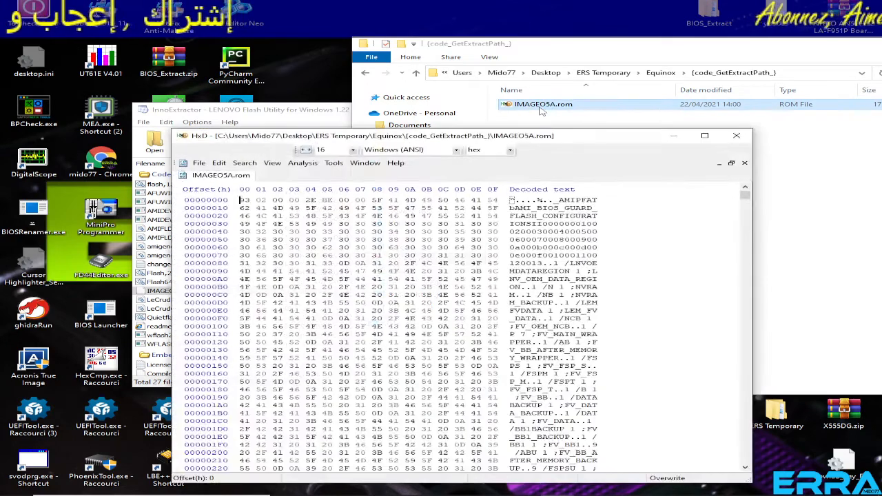
{"action": "left_click", "coordinate": [415, 73]}
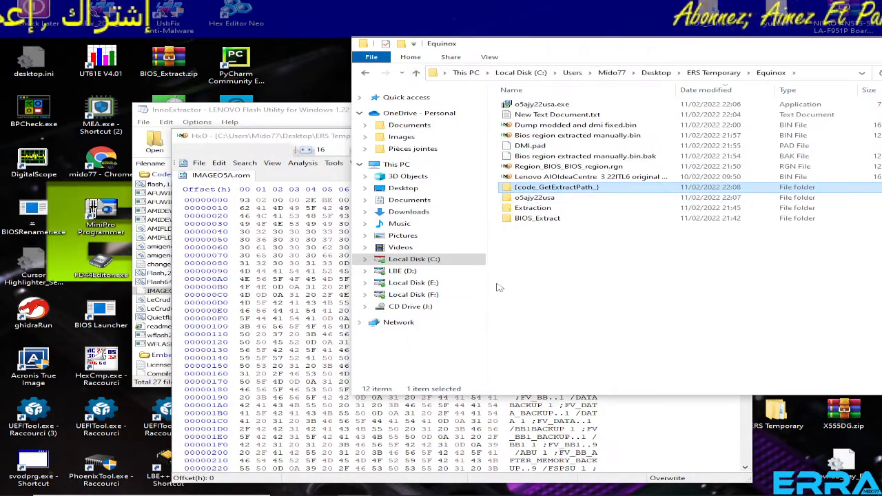
Switch to Discord in Chrome and download IMAGEO5A.rar from the AIO request into the {code_GetExtractPath_} folder.
{"action": "mouse_move", "coordinate": [422, 491]}
{"action": "left_click", "coordinate": [391, 488]}
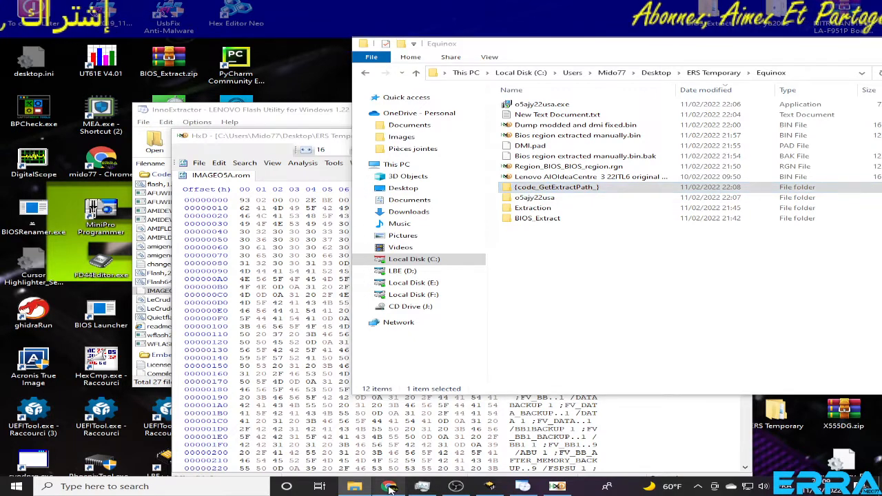
{"action": "left_click", "coordinate": [380, 263]}
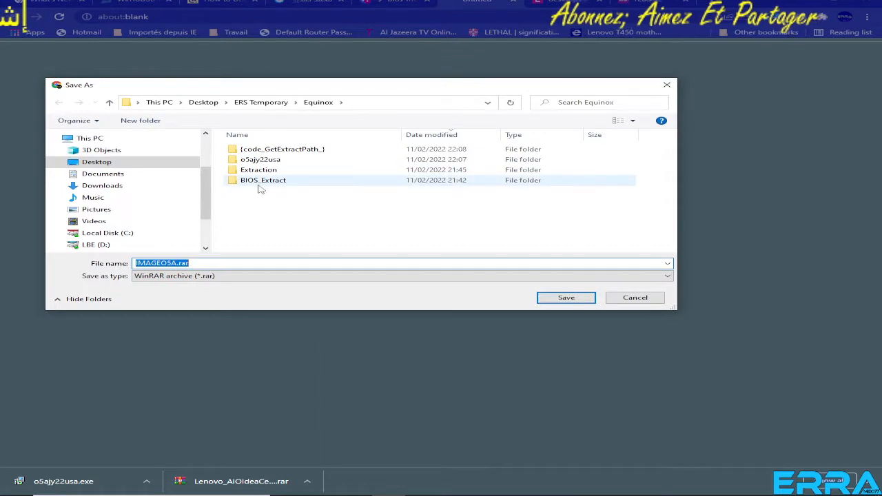
{"action": "double_click", "coordinate": [280, 149]}
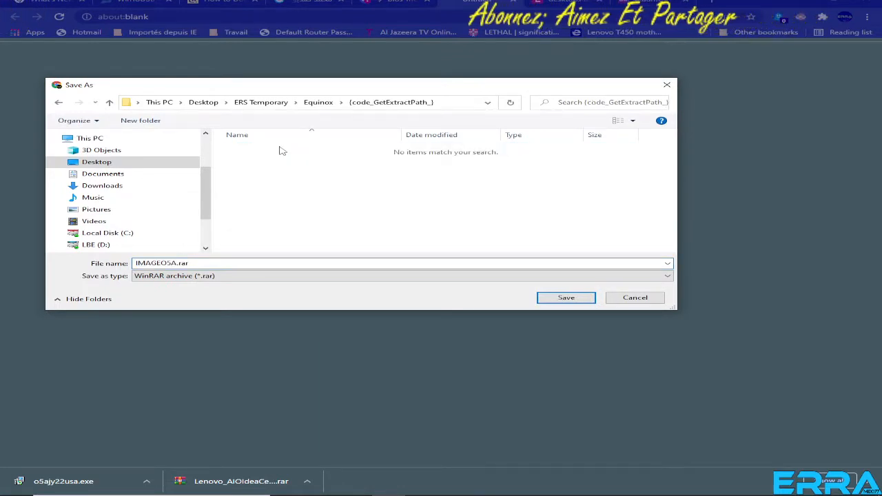
{"action": "left_click", "coordinate": [564, 297]}
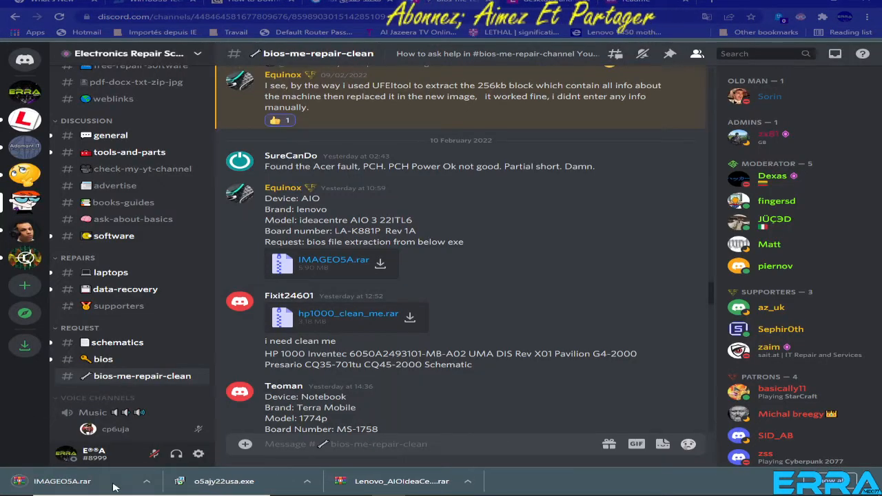
Show the downloaded IMAGEO5A.rar in its folder, check the parent Equinox folder and reopen {code_GetExtractPath_}.
{"action": "left_click", "coordinate": [177, 481]}
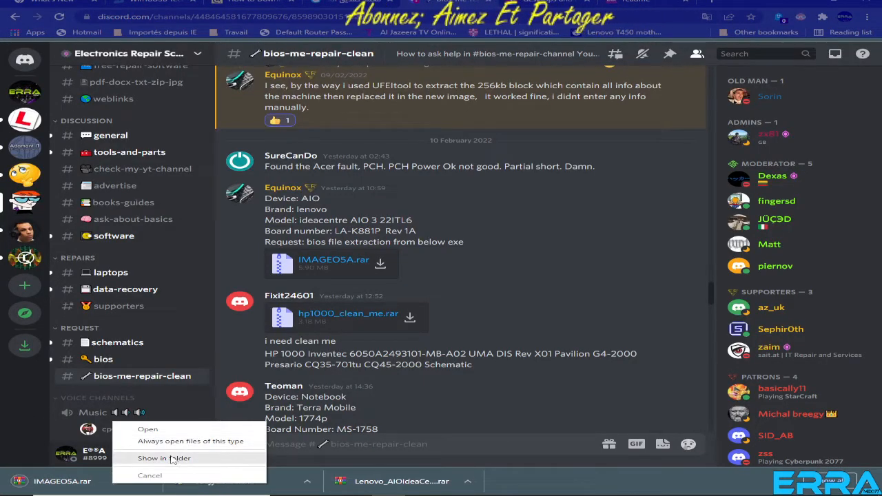
{"action": "left_click", "coordinate": [175, 459]}
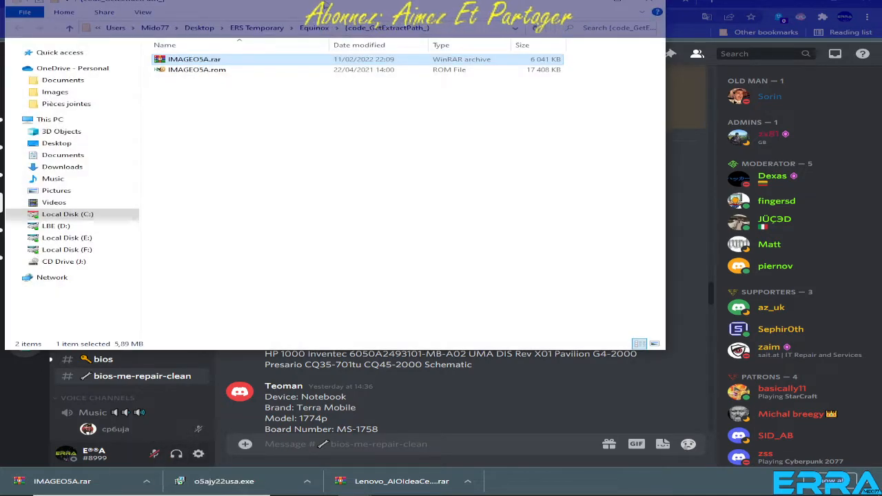
{"action": "left_click_drag", "start_coordinate": [324, 8], "coordinate": [504, 70]}
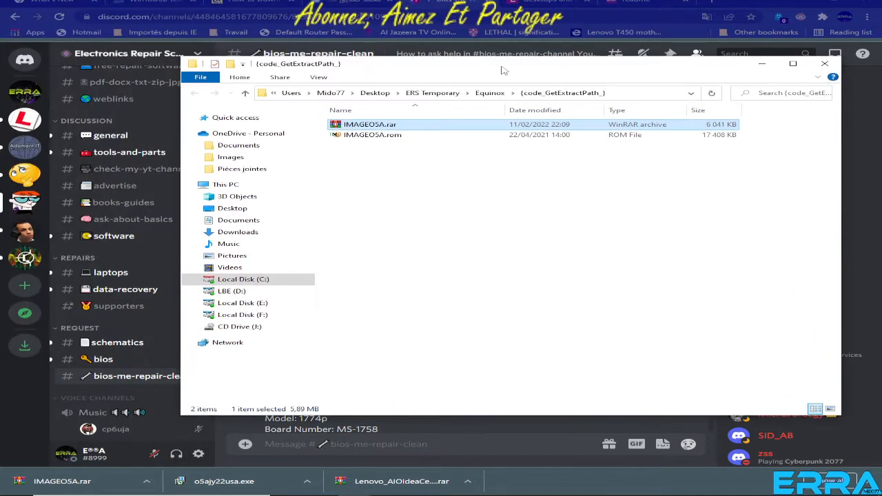
{"action": "left_click", "coordinate": [246, 96]}
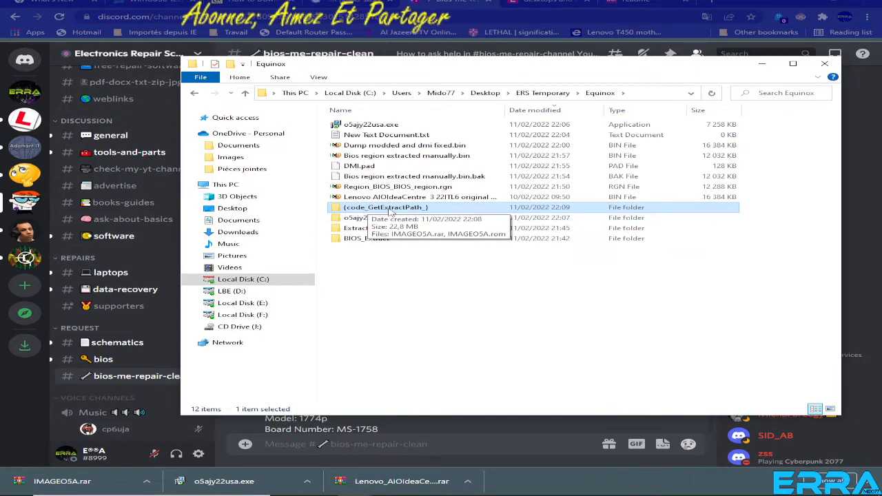
{"action": "double_click", "coordinate": [388, 208]}
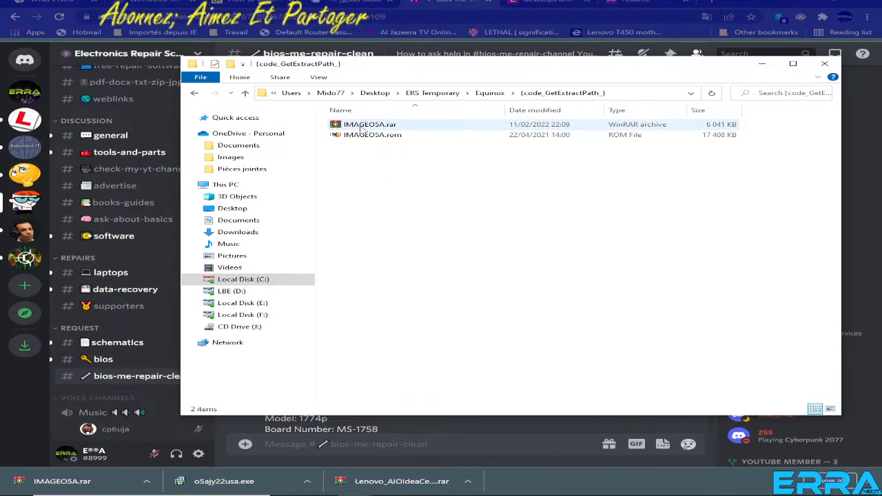
Rename IMAGEO5A.rom as "IMAGEO5A extracted right now.rom".
{"action": "left_click", "coordinate": [372, 136]}
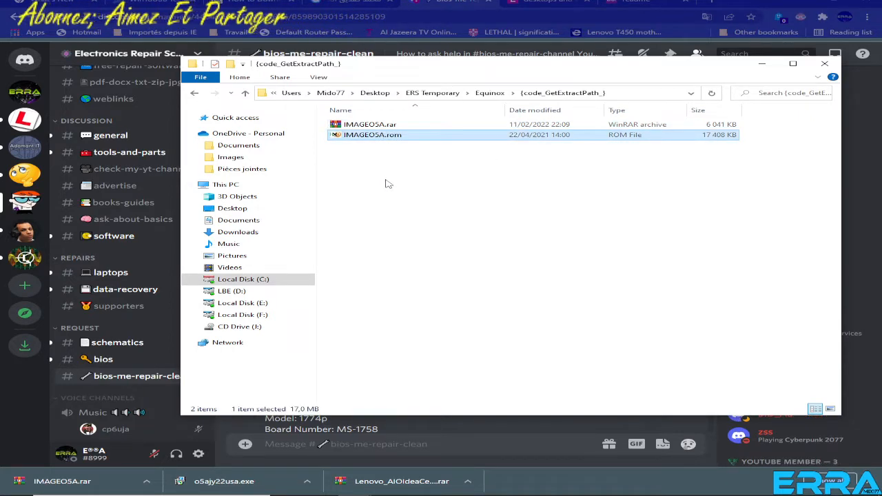
{"action": "left_click", "coordinate": [394, 141]}
{"action": "key", "text": "Right"}
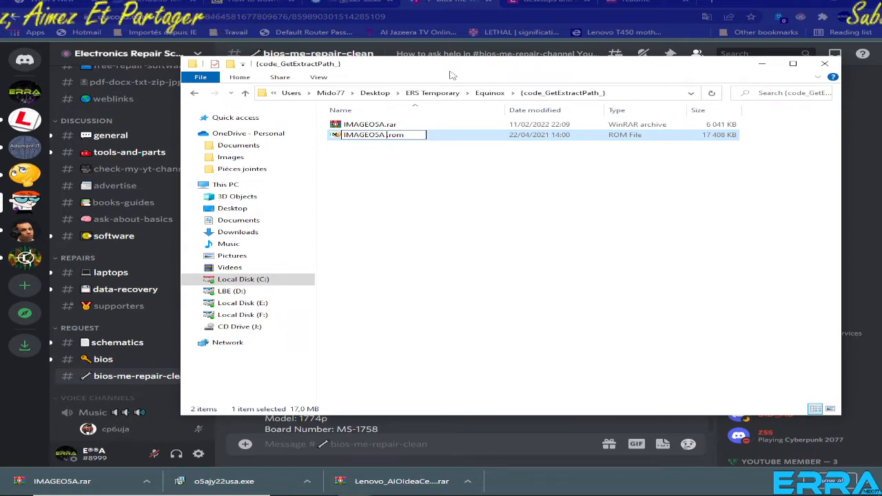
{"action": "type", "text": "extra"}
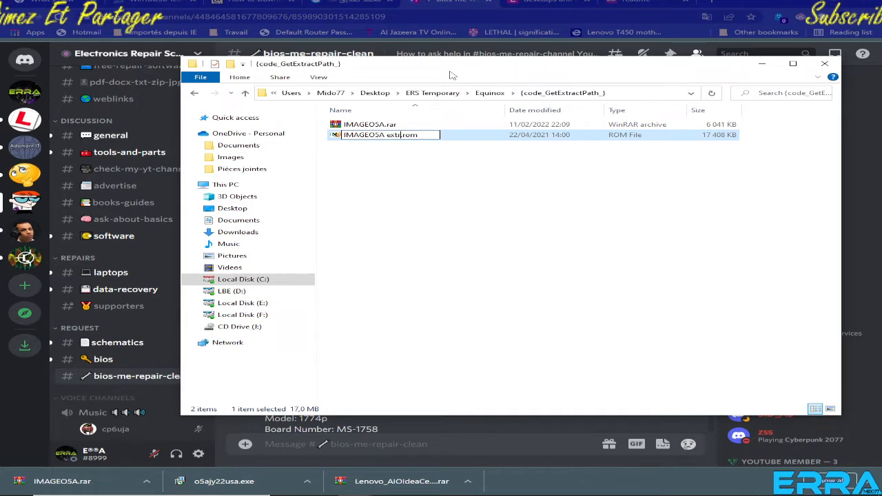
{"action": "type", "text": "cted right no"}
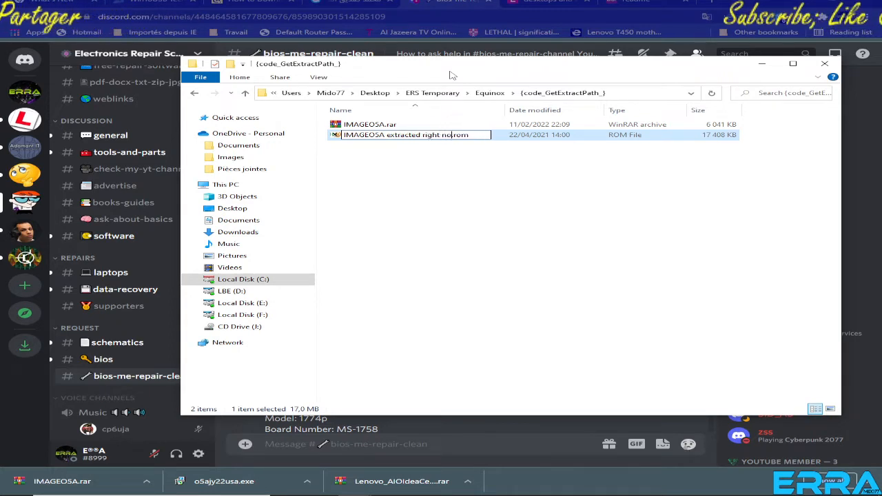
{"action": "type", "text": "w"}
{"action": "key", "text": "Return"}
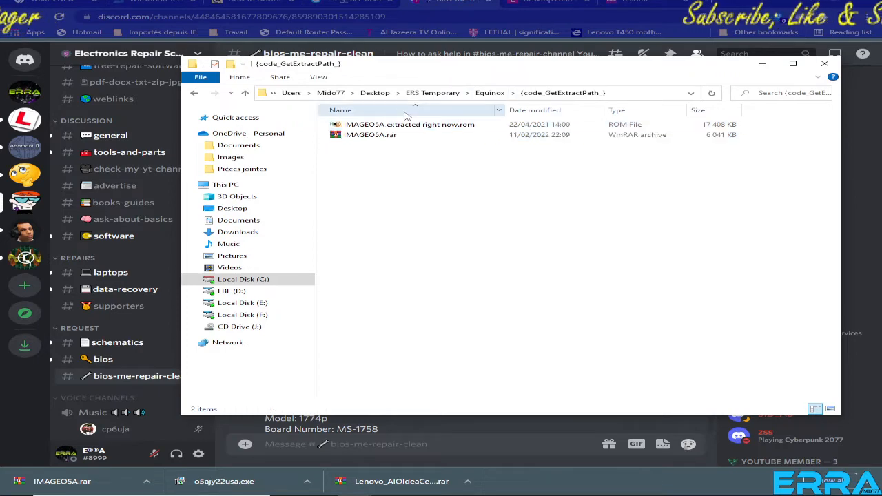
Extract IMAGEO5A.rar into the current folder and open IMAGEO5A.bin and IMAGEO5A extracted right now.rom together in HxD.
{"action": "right_click", "coordinate": [375, 136]}
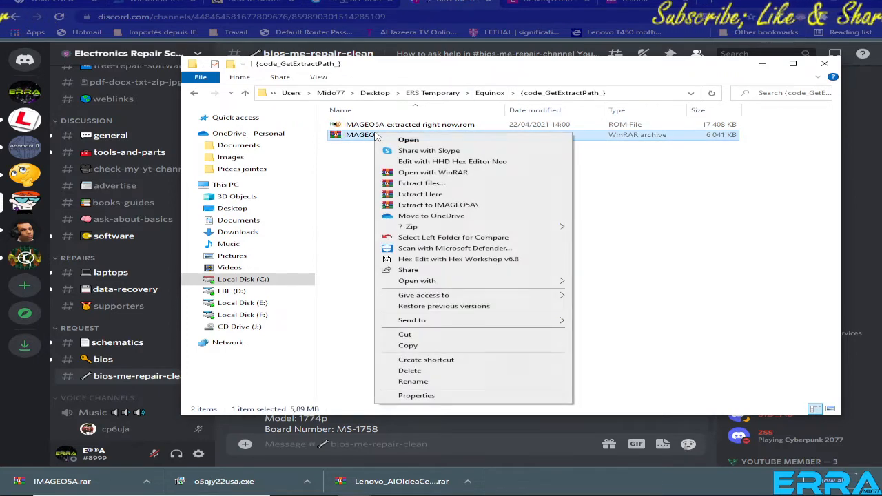
{"action": "left_click", "coordinate": [429, 195]}
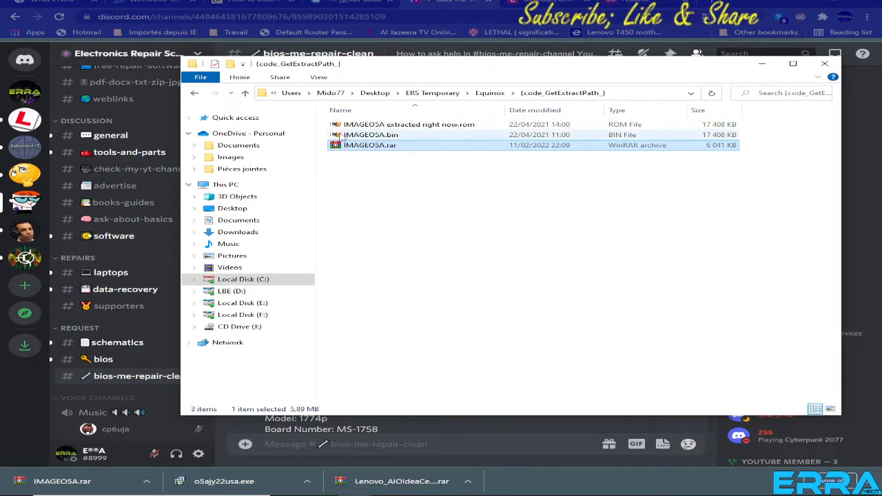
{"action": "left_click", "coordinate": [388, 124]}
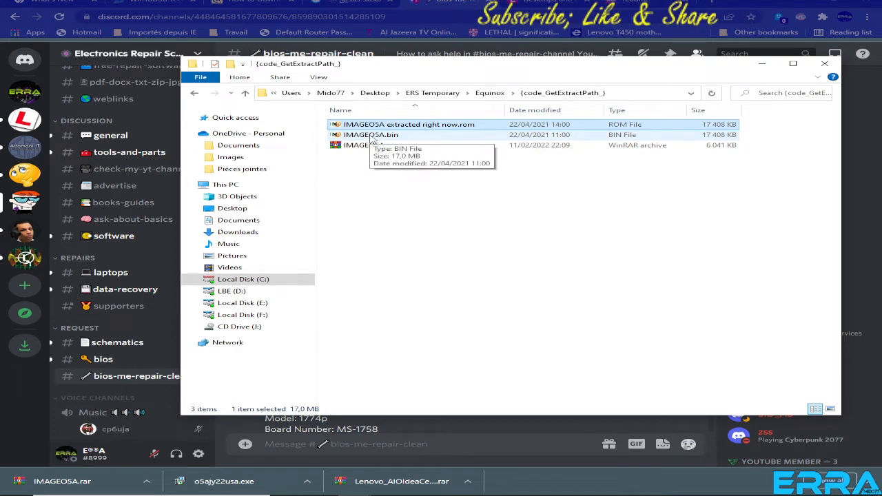
{"action": "left_click", "coordinate": [373, 136], "text": "ctrl"}
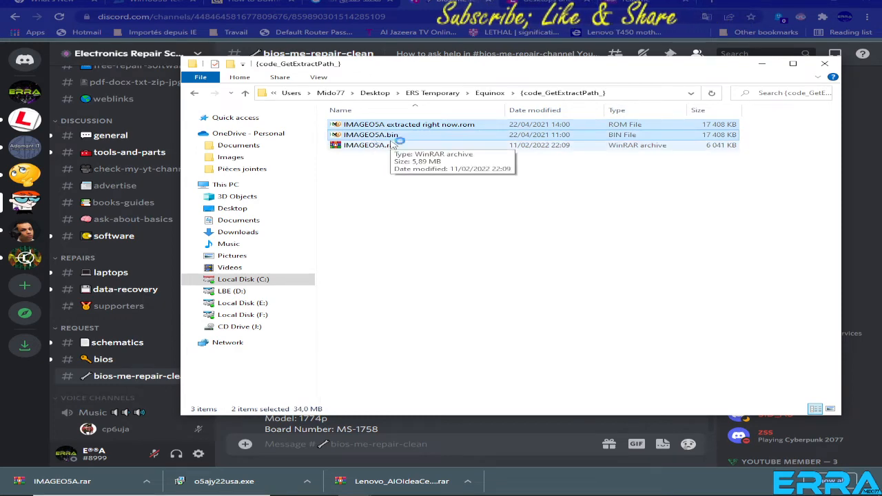
{"action": "key", "text": "Return"}
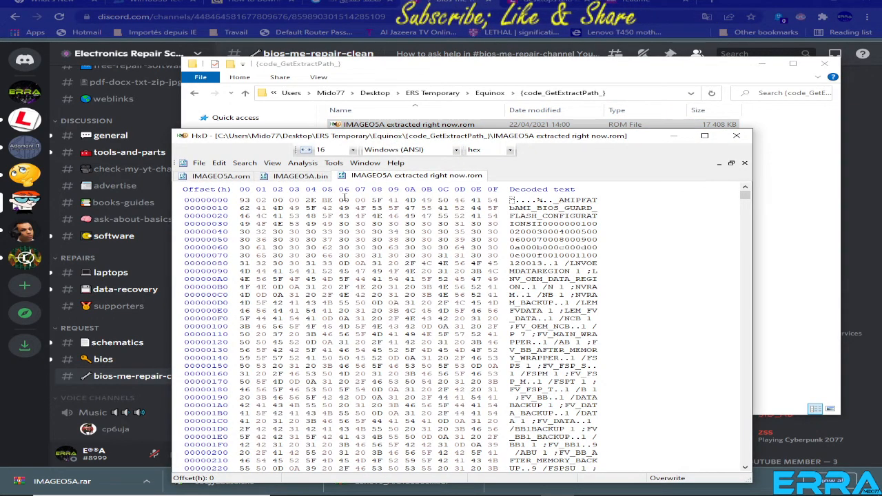
Close all files in HxD, including the outdated IMAGEO5A.rom, and reopen only IMAGEO5A.bin and IMAGEO5A extracted right now.rom.
{"action": "left_click", "coordinate": [220, 176]}
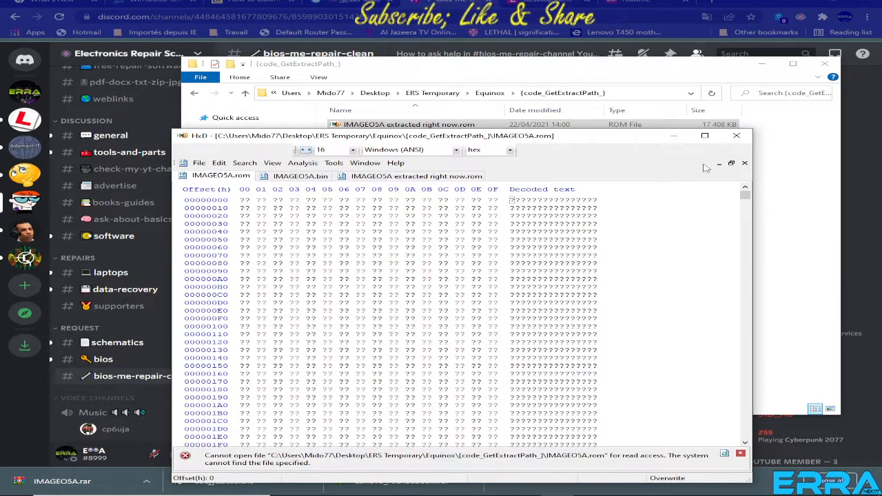
{"action": "left_click", "coordinate": [744, 164]}
{"action": "left_click", "coordinate": [744, 164]}
{"action": "left_click", "coordinate": [744, 164]}
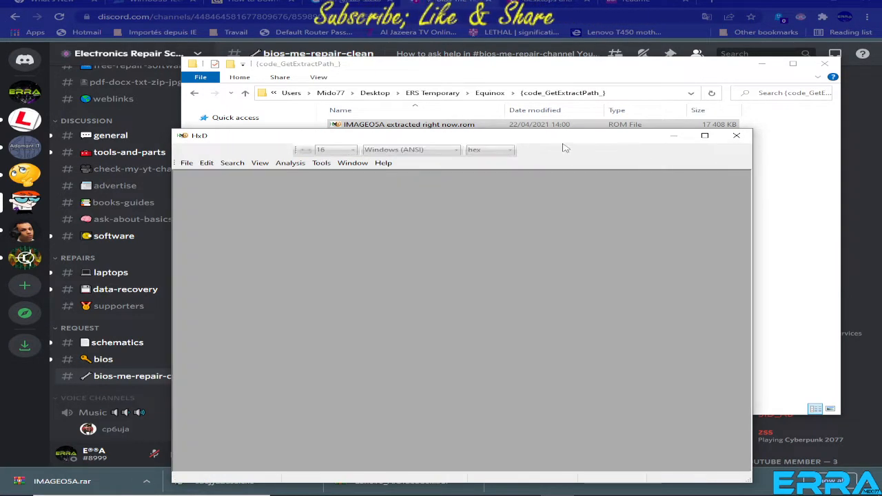
{"action": "left_click_drag", "start_coordinate": [563, 141], "coordinate": [578, 211]}
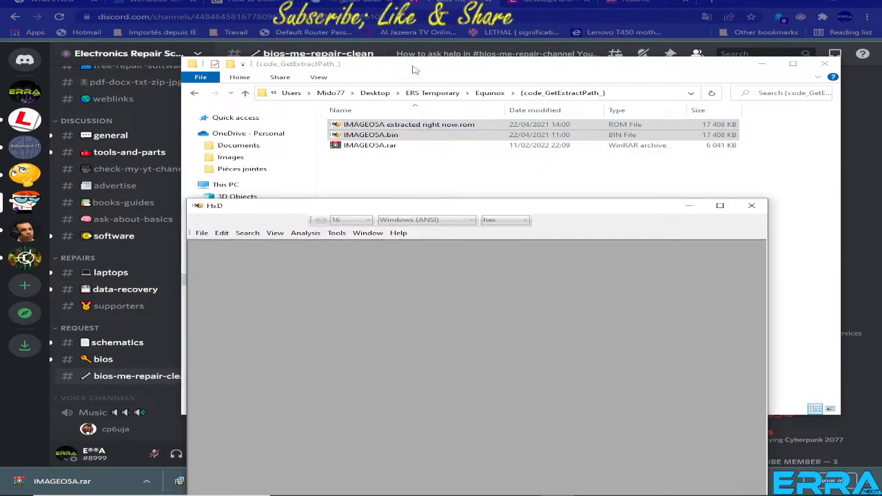
{"action": "left_click", "coordinate": [415, 70]}
{"action": "key", "text": "Return"}
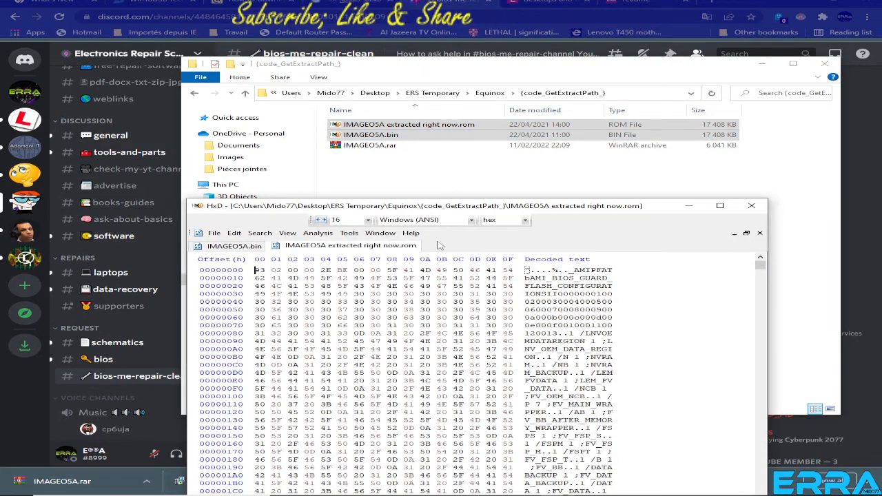
{"action": "left_click_drag", "start_coordinate": [603, 206], "coordinate": [618, 151]}
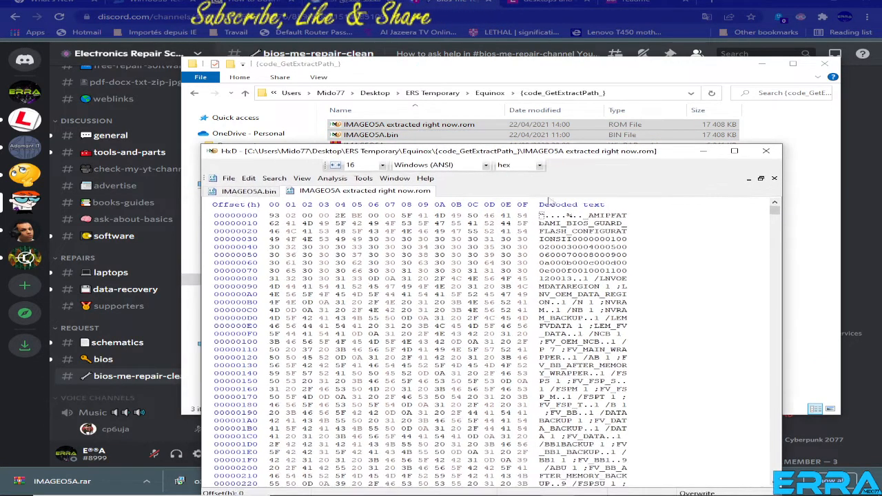
Compare IMAGEO5A extracted right now.rom with IMAGEO5A.bin in HxD over all data, tiled vertically, and recheck the Discord request.
{"action": "left_click", "coordinate": [331, 178]}
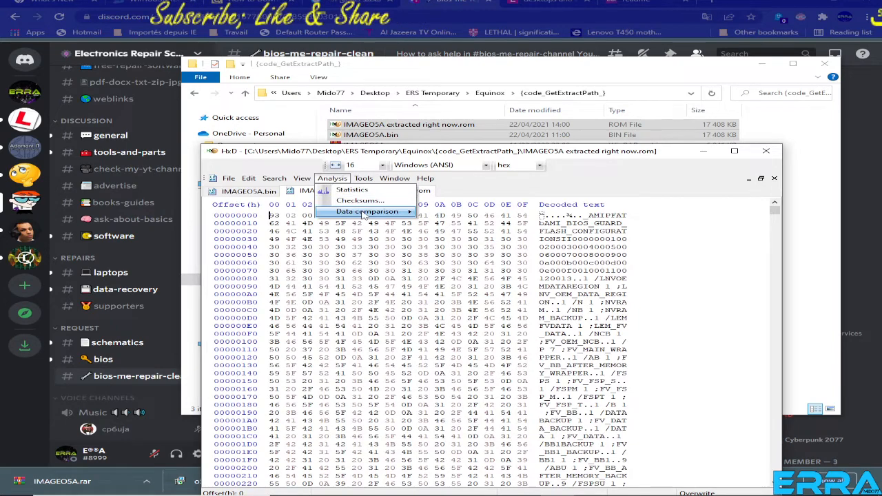
{"action": "mouse_move", "coordinate": [363, 215]}
{"action": "left_click", "coordinate": [441, 213]}
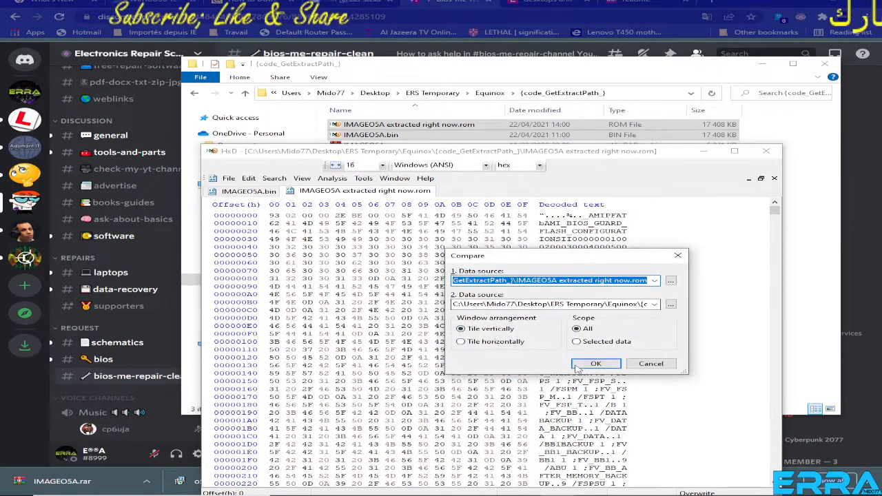
{"action": "left_click", "coordinate": [582, 365]}
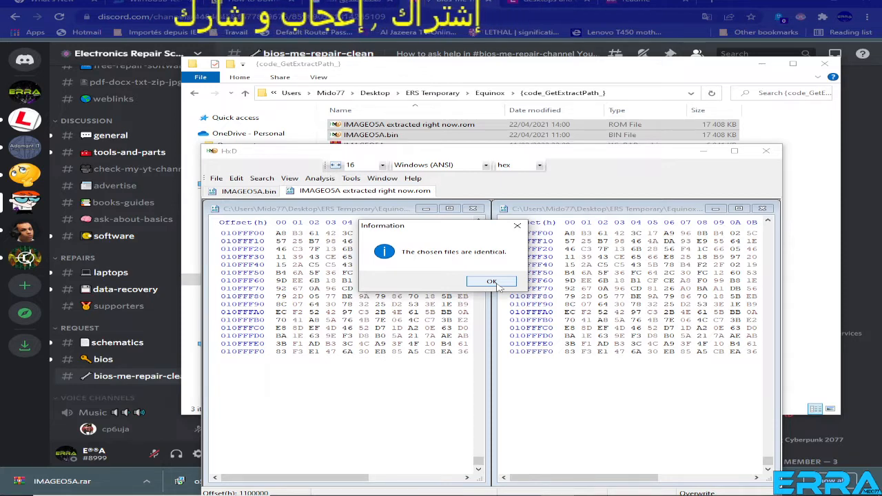
{"action": "left_click", "coordinate": [31, 388]}
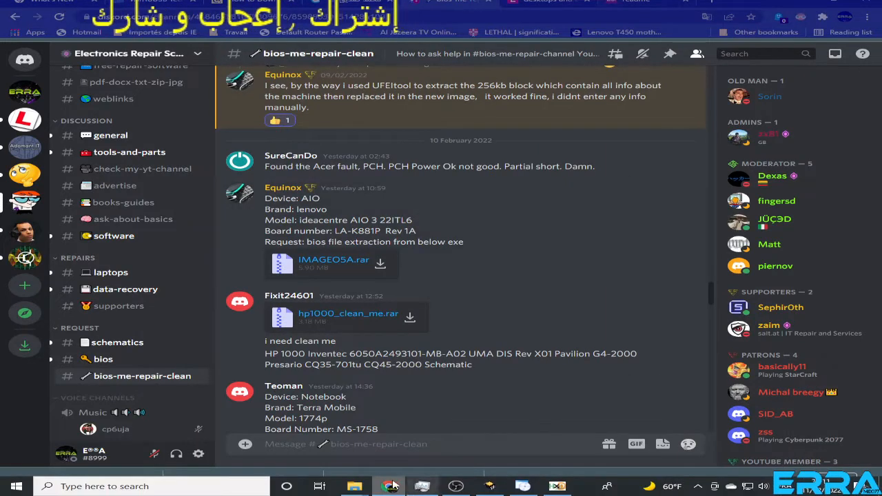
{"action": "left_click", "coordinate": [390, 487]}
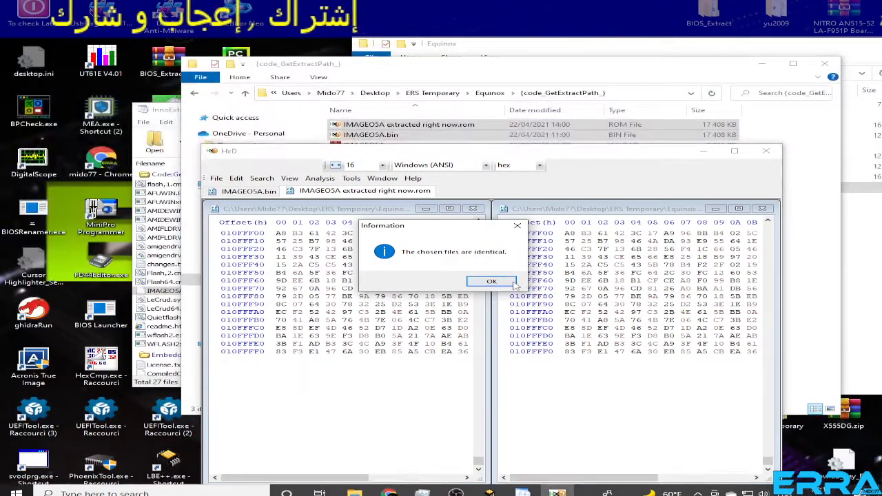